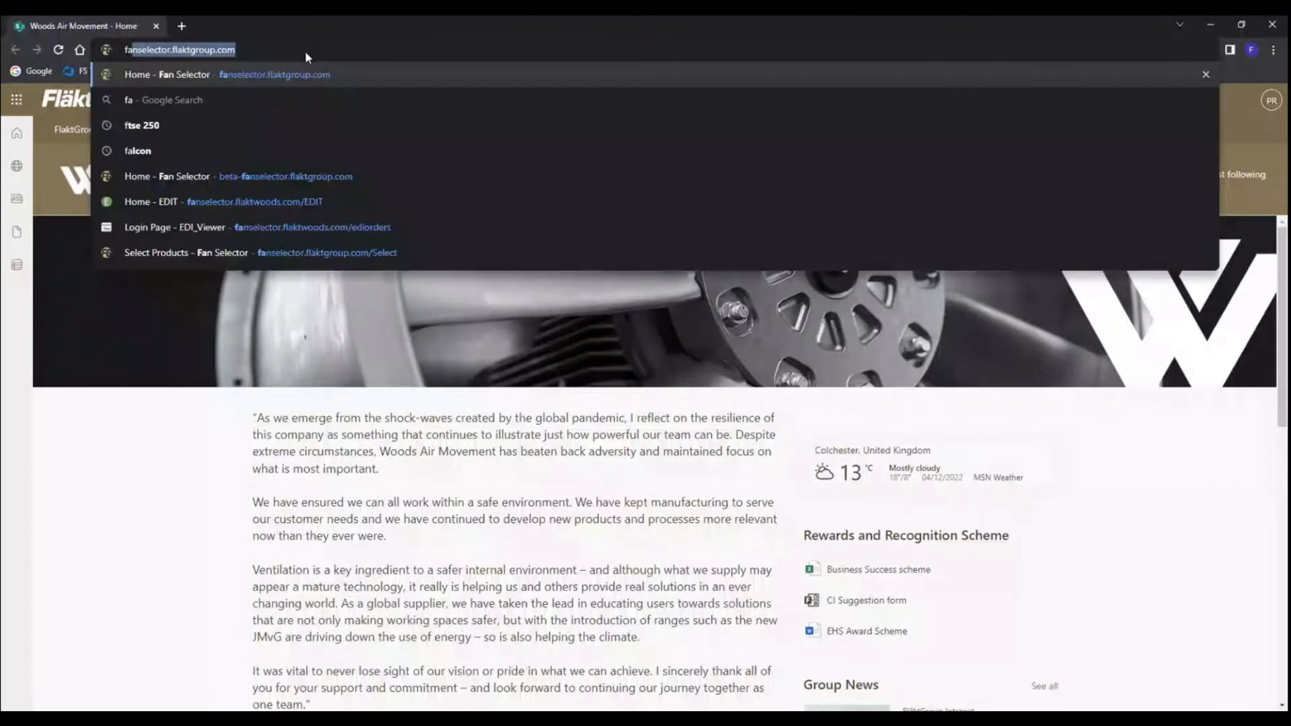
# Go to fanselector.flaktgroup.com and view the browser's bookmark options without changing them
pyautogui.press('Return')
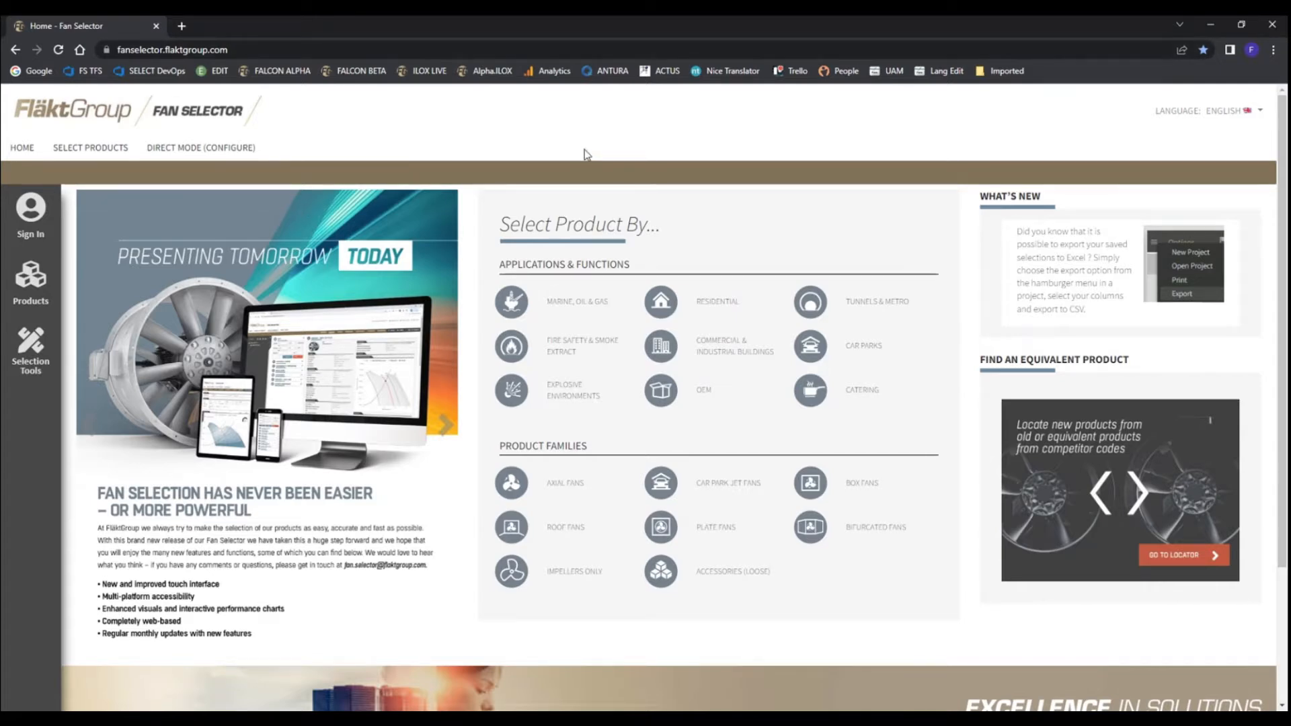
pyautogui.click(1274, 50)
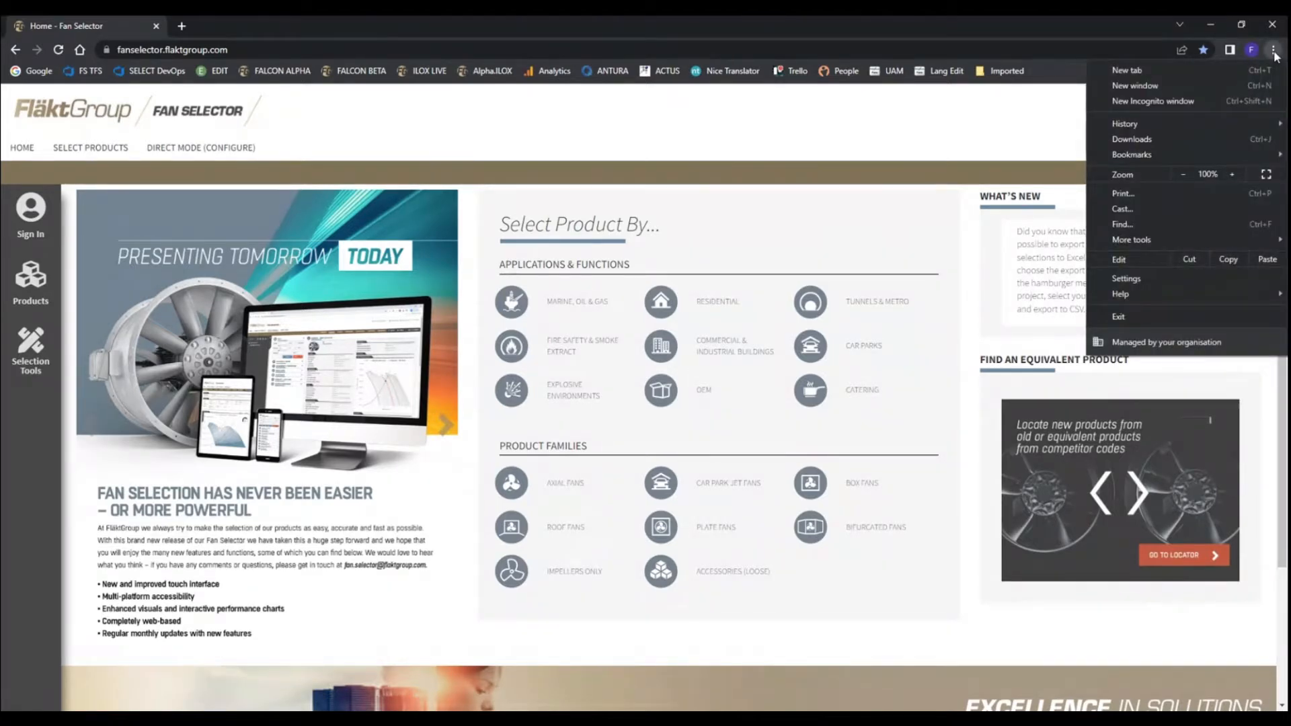
pyautogui.moveTo(1174, 154)
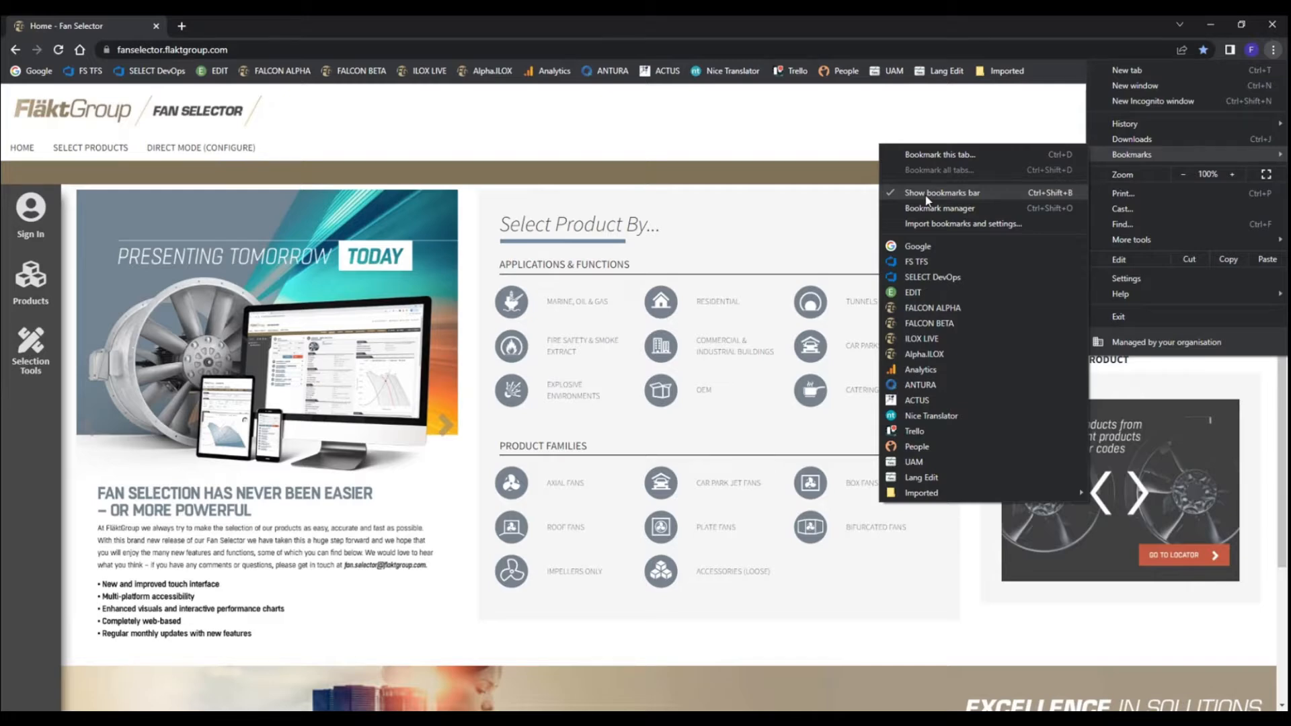
pyautogui.click(772, 135)
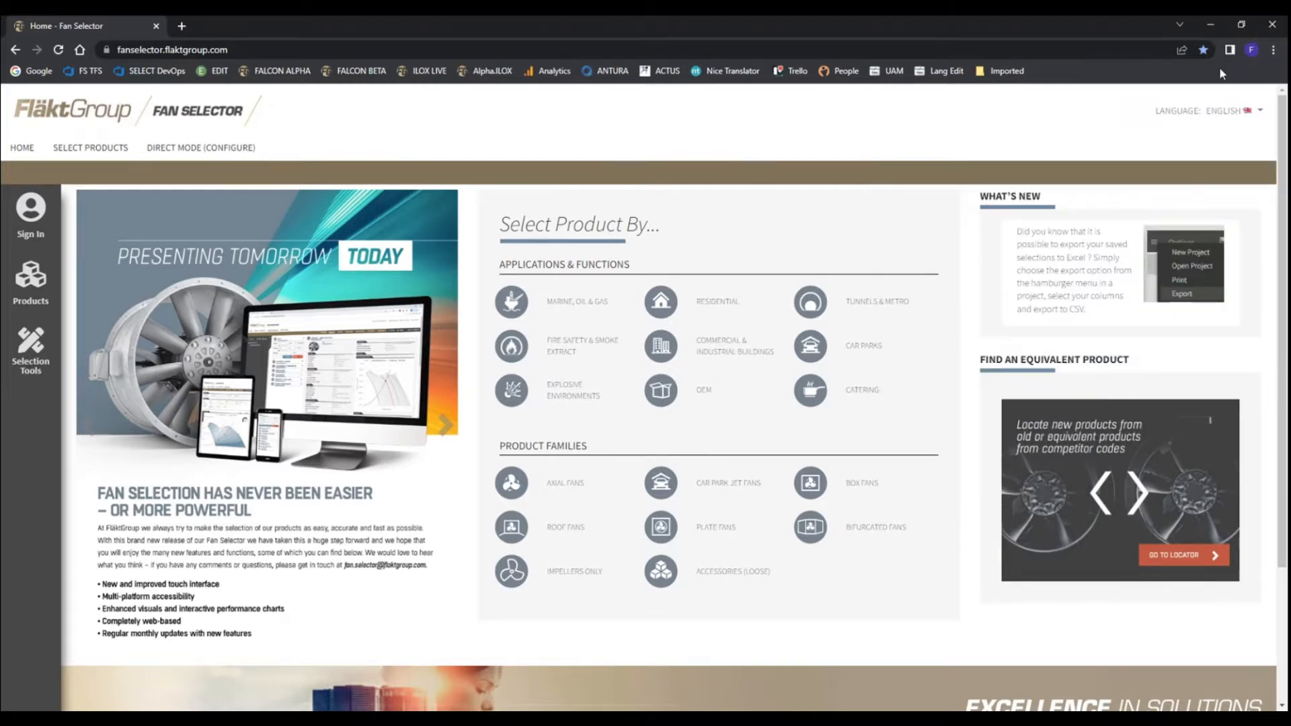
pyautogui.click(272, 51)
pyautogui.hotkey('ctrl', 'c')
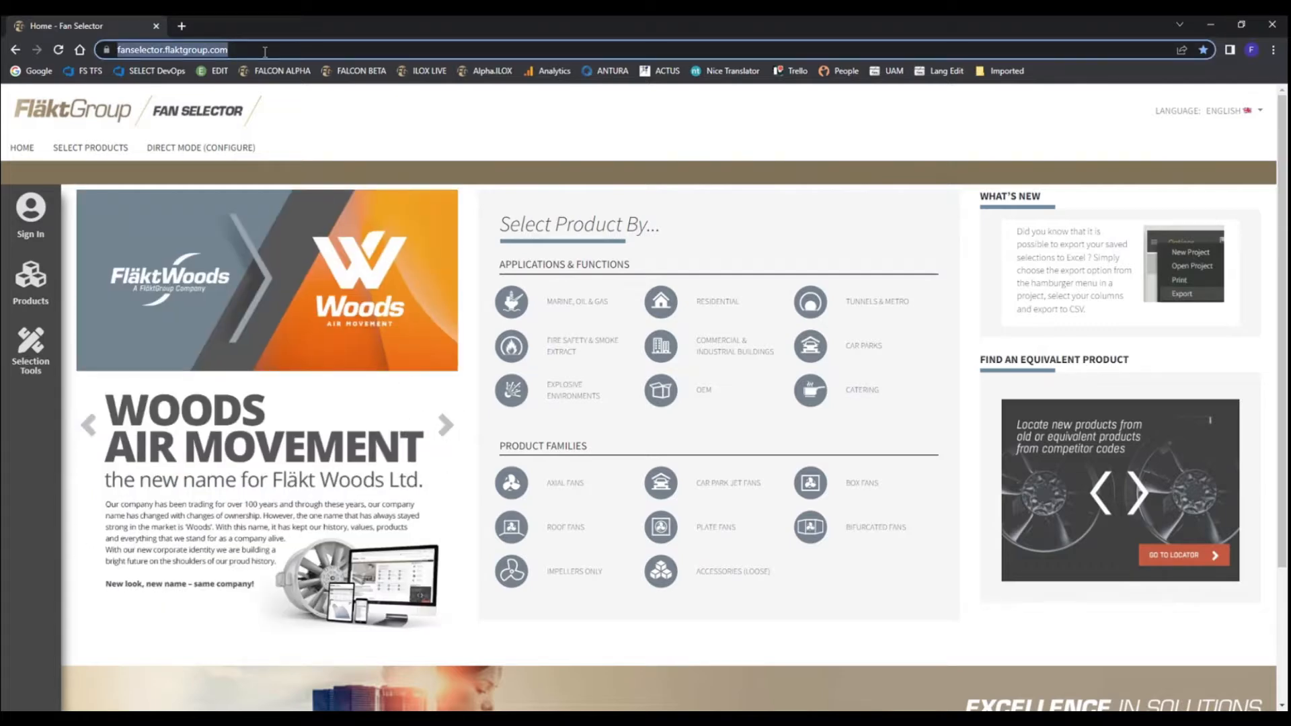
pyautogui.click(1211, 25)
pyautogui.click(568, 342)
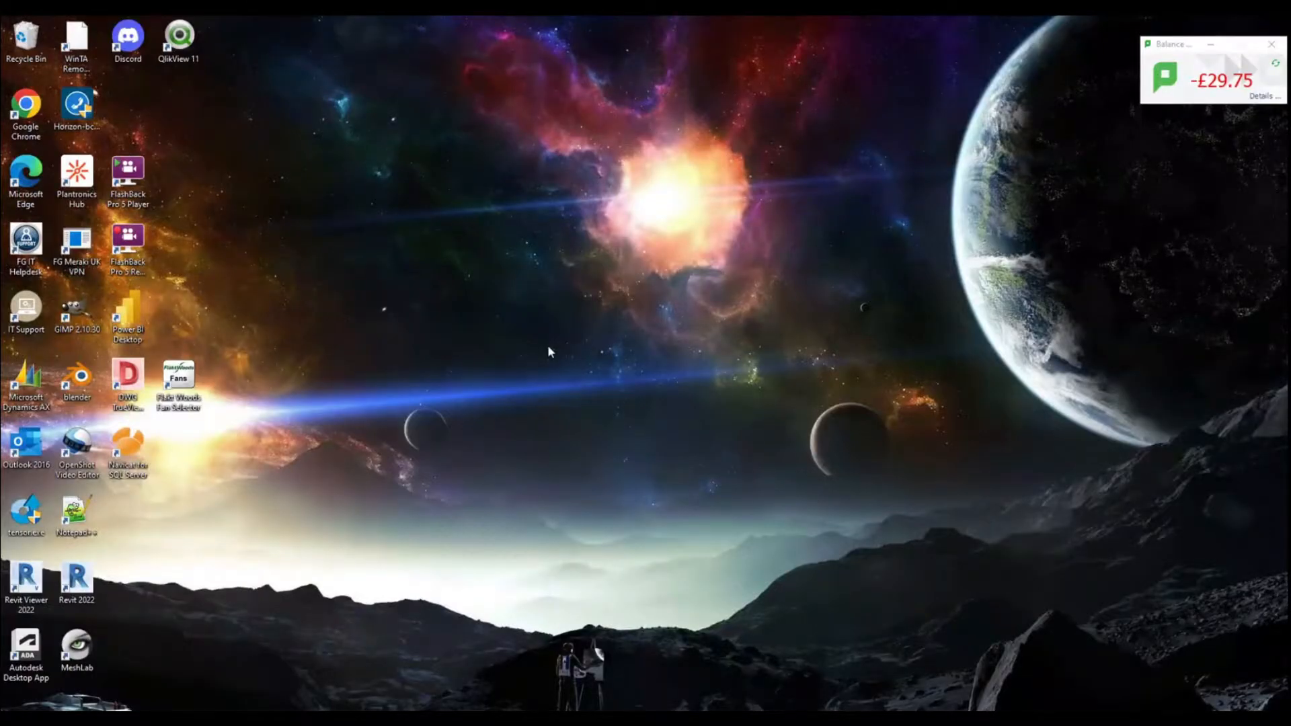
pyautogui.rightClick(547, 346)
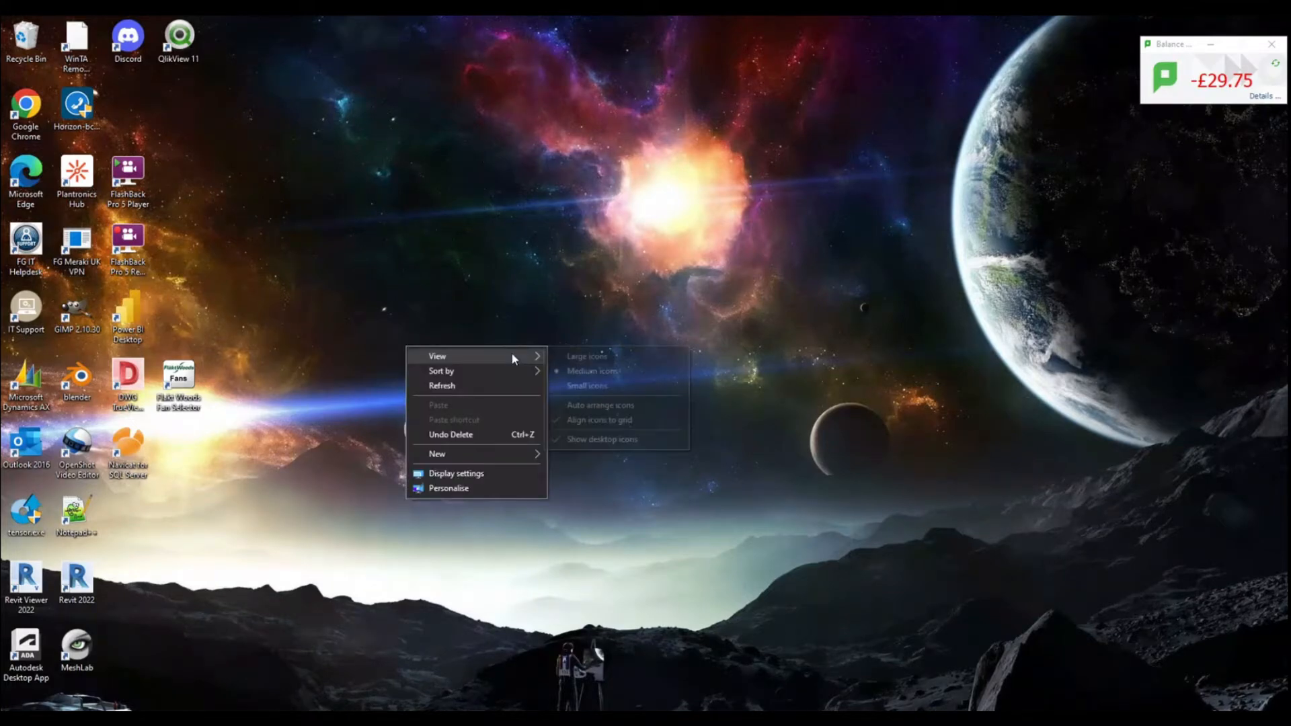
pyautogui.moveTo(482, 456)
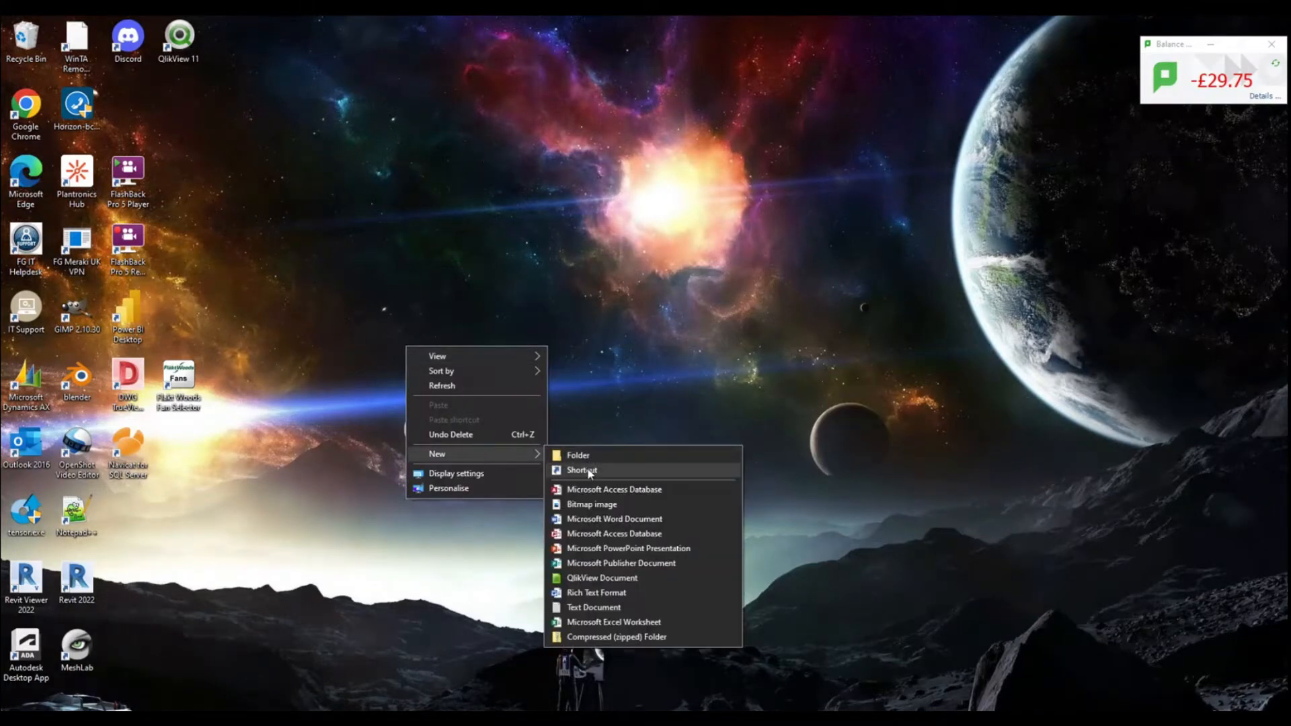
pyautogui.click(588, 471)
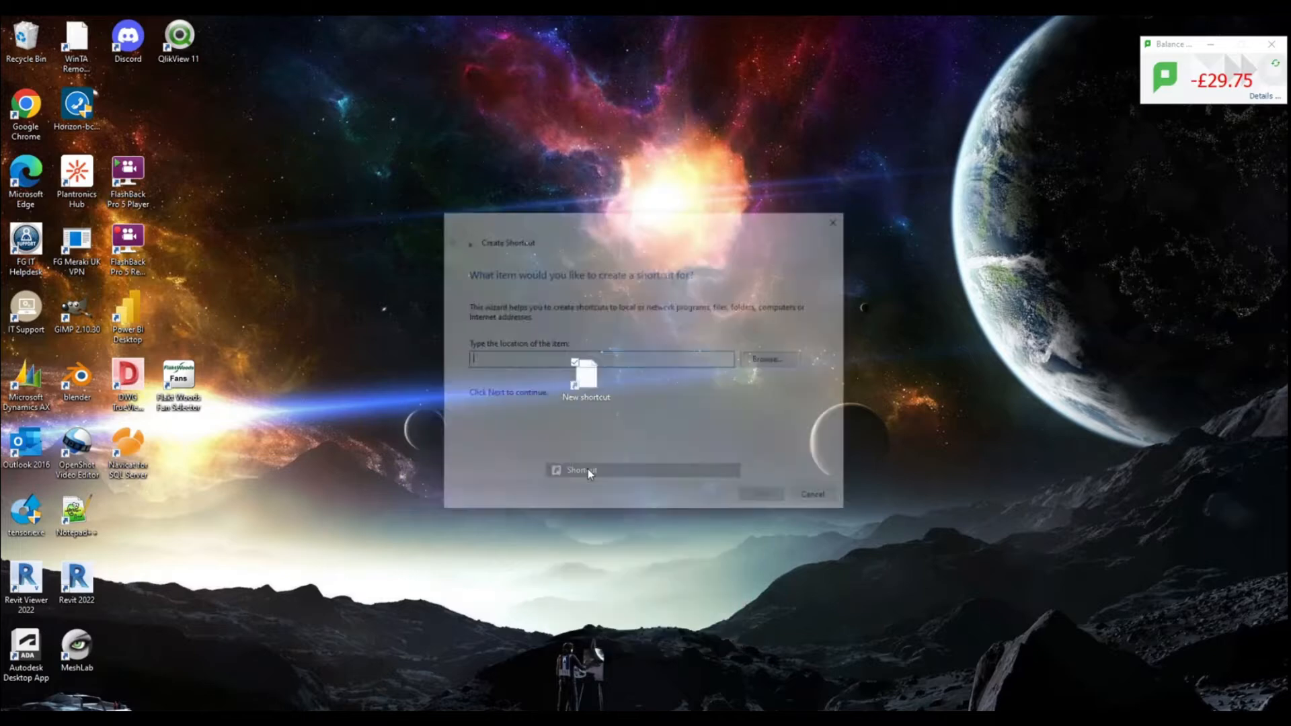
pyautogui.hotkey('ctrl', 'v')
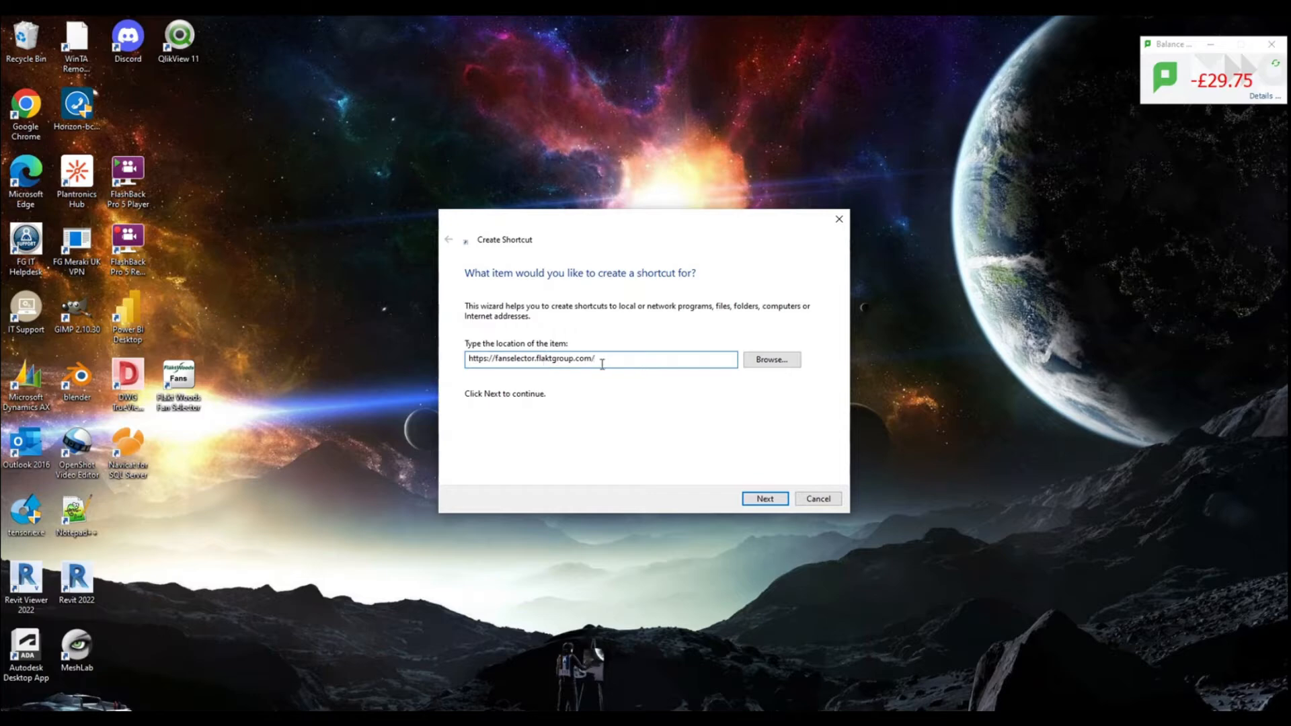
pyautogui.click(780, 499)
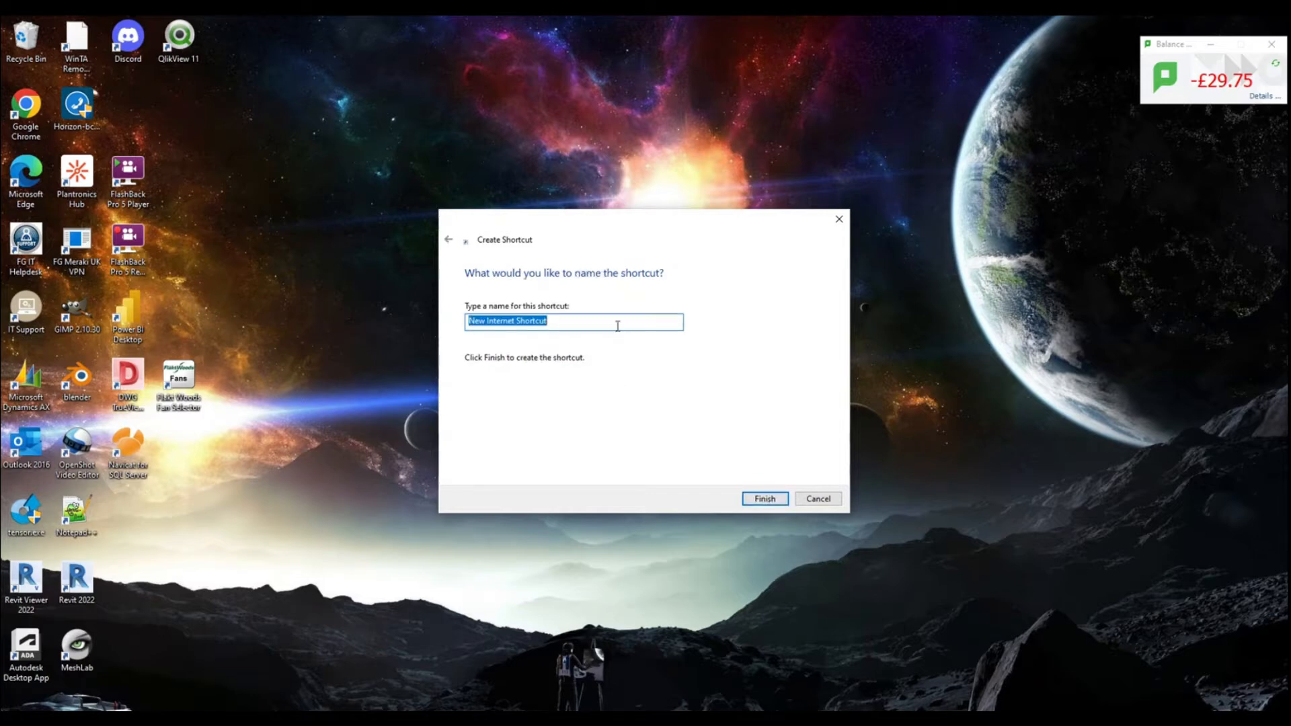
# Name the new shortcut Fan Selector and finish creating it
pyautogui.write('Fan S')
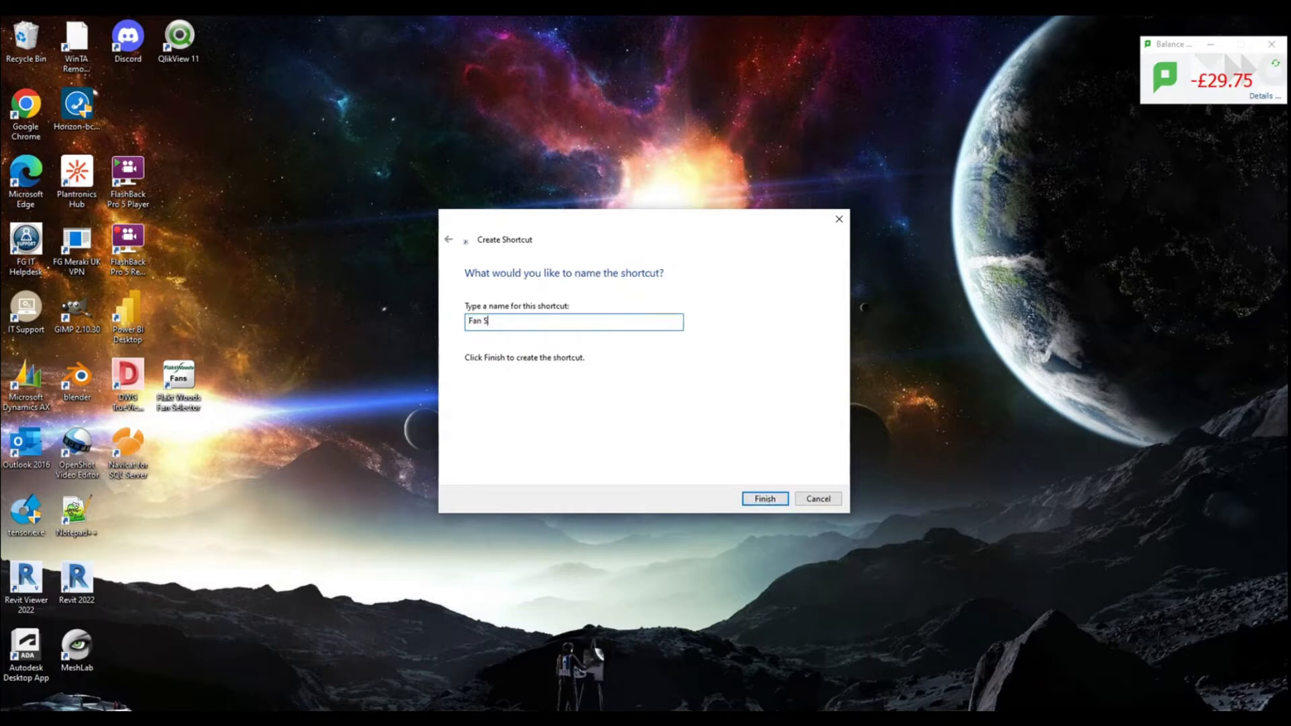
pyautogui.write('elector')
pyautogui.click(764, 498)
# Move the Fan Selector shortcut around the desktop and place it in free space near the other icons
pyautogui.moveTo(576, 380); pyautogui.dragTo(915, 573)
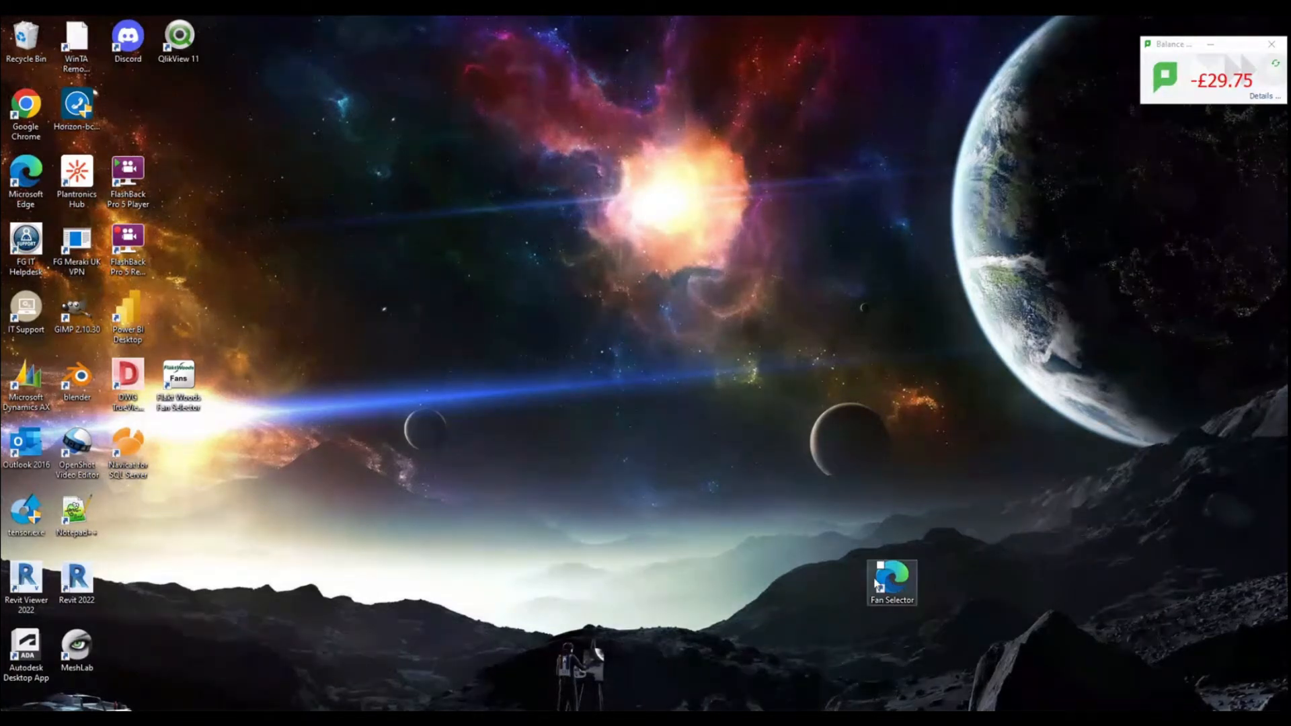
pyautogui.moveTo(892, 575); pyautogui.dragTo(595, 320)
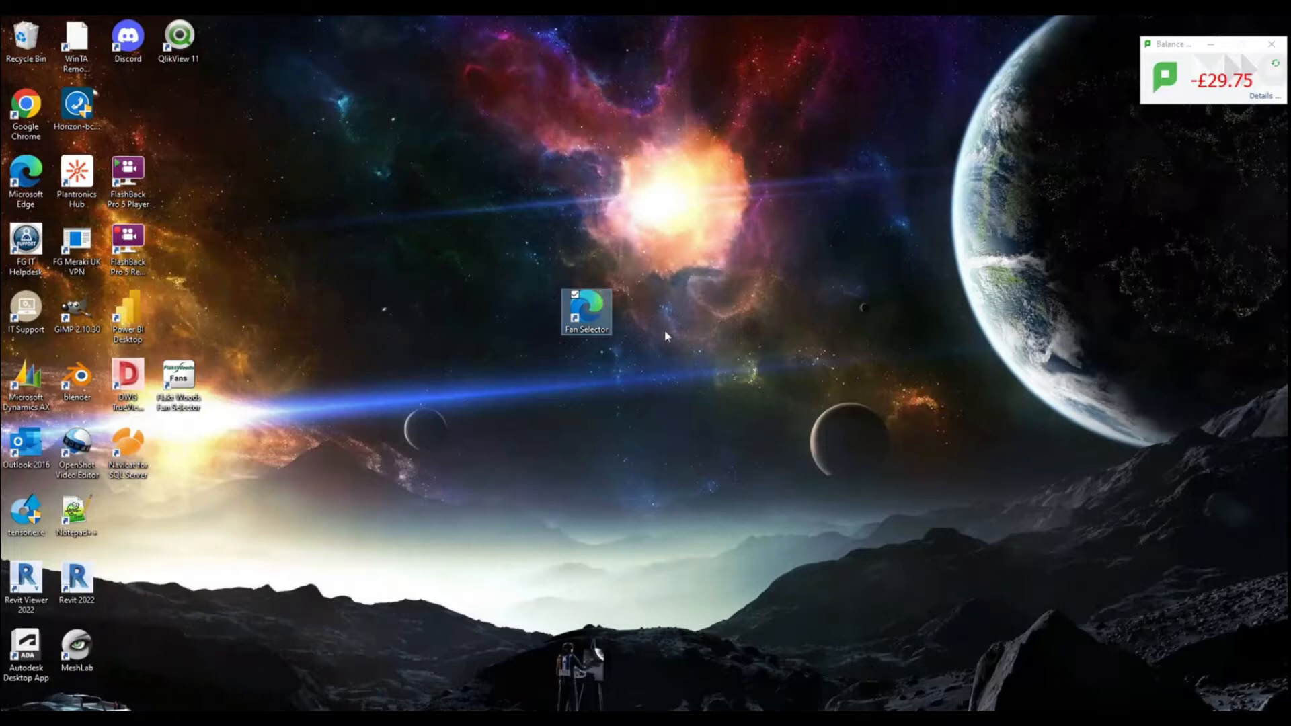
pyautogui.moveTo(599, 317); pyautogui.dragTo(444, 508)
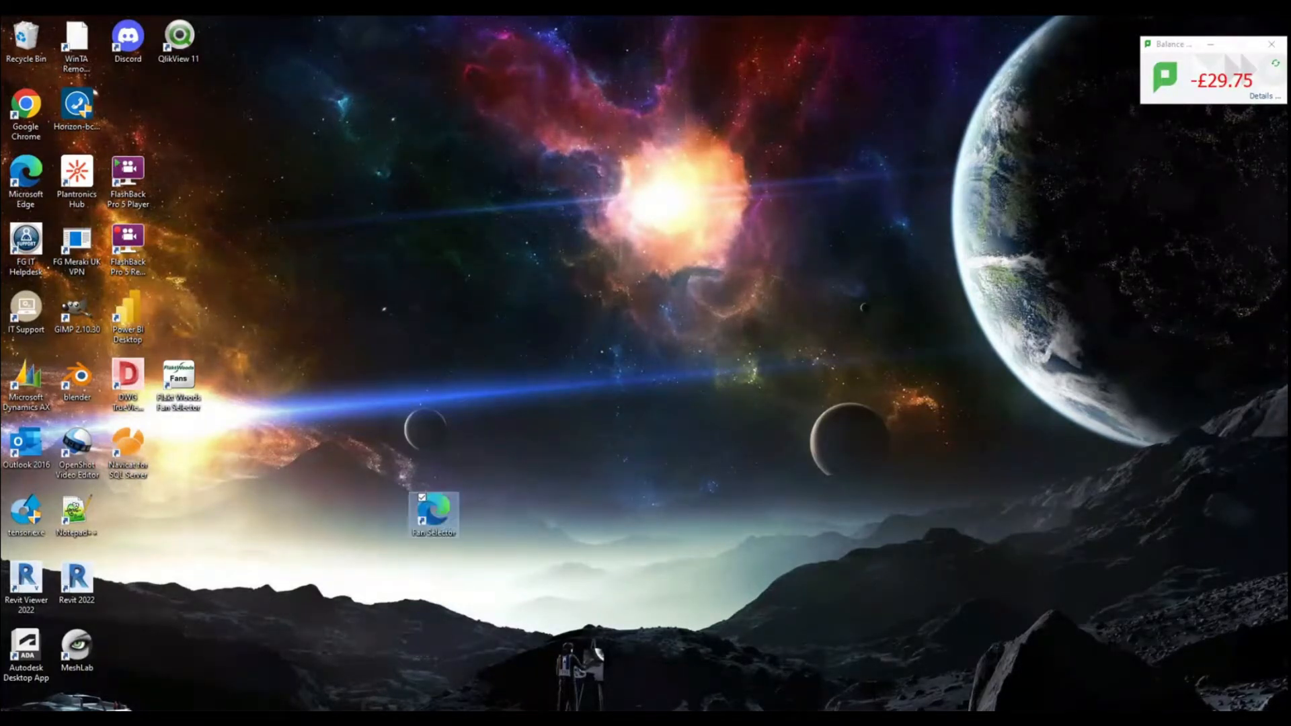
pyautogui.press('super')
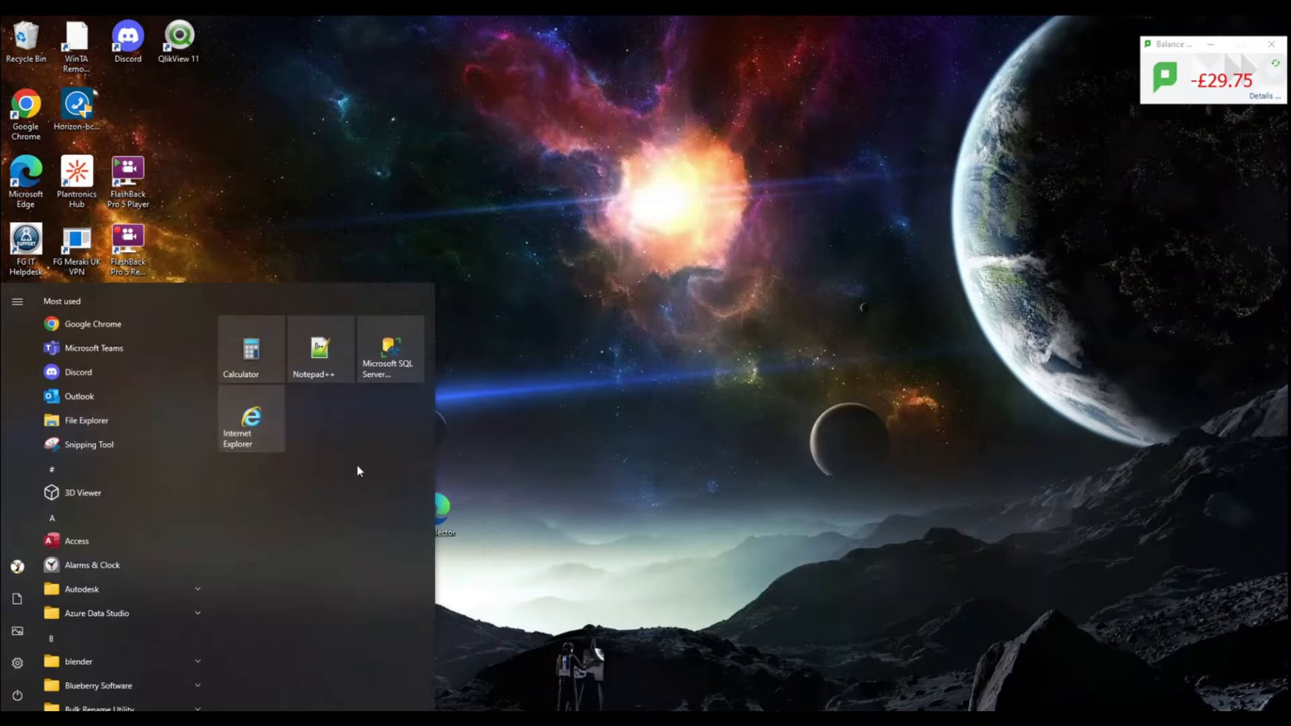
pyautogui.click(496, 504)
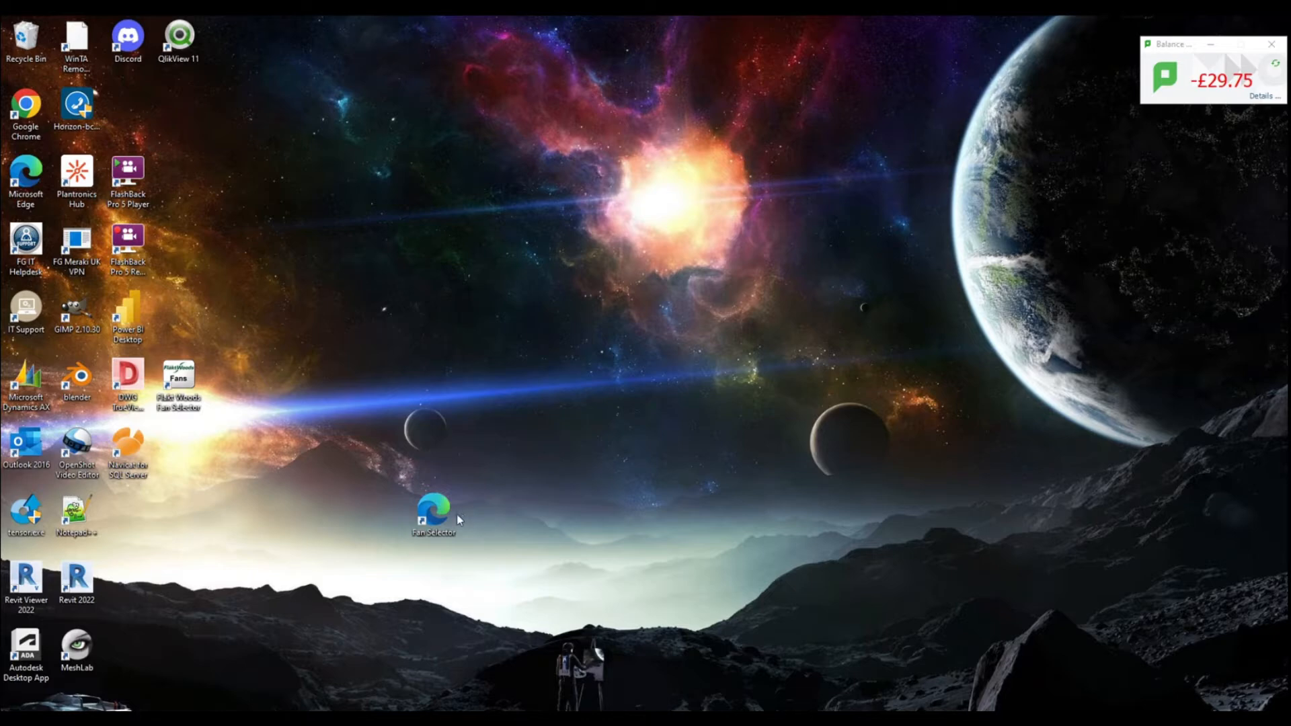
pyautogui.moveTo(457, 515); pyautogui.dragTo(355, 246)
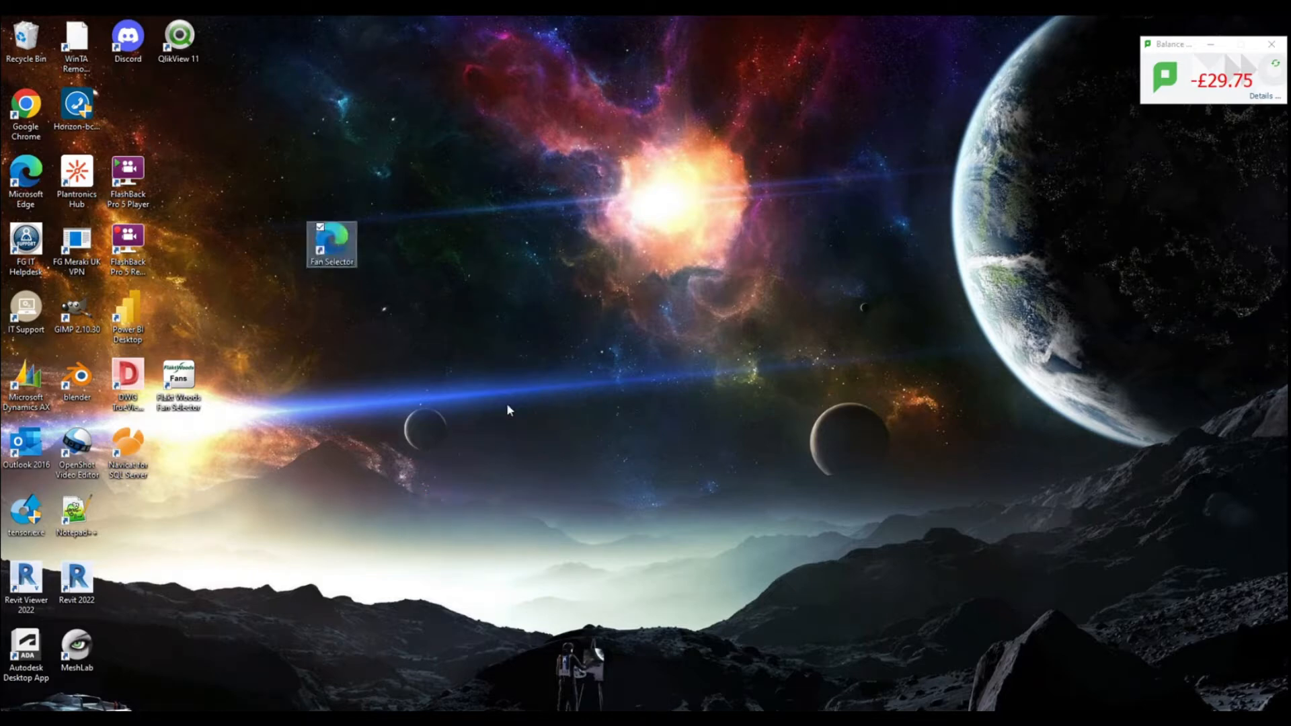
pyautogui.moveTo(331, 247); pyautogui.dragTo(240, 608)
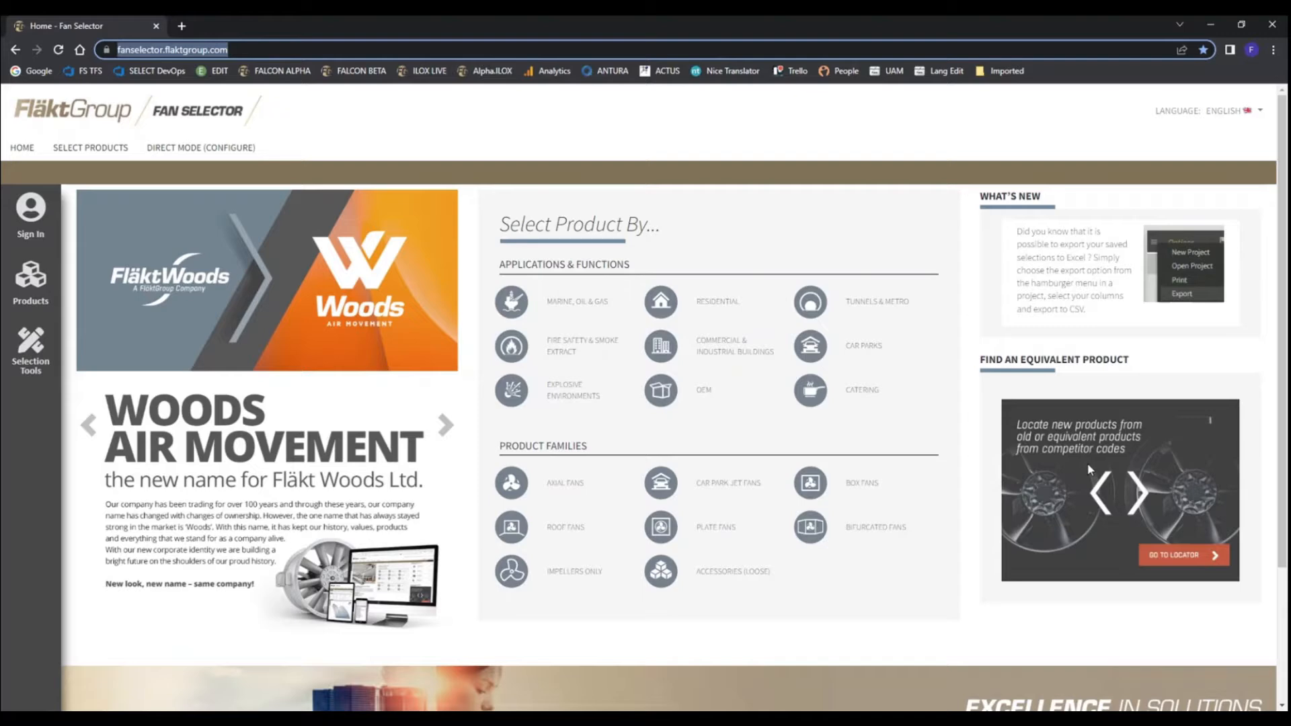
# Back in Chrome, search the equivalent-product locator for competitor code AX, look through the matches and close the search
pyautogui.click(1087, 462)
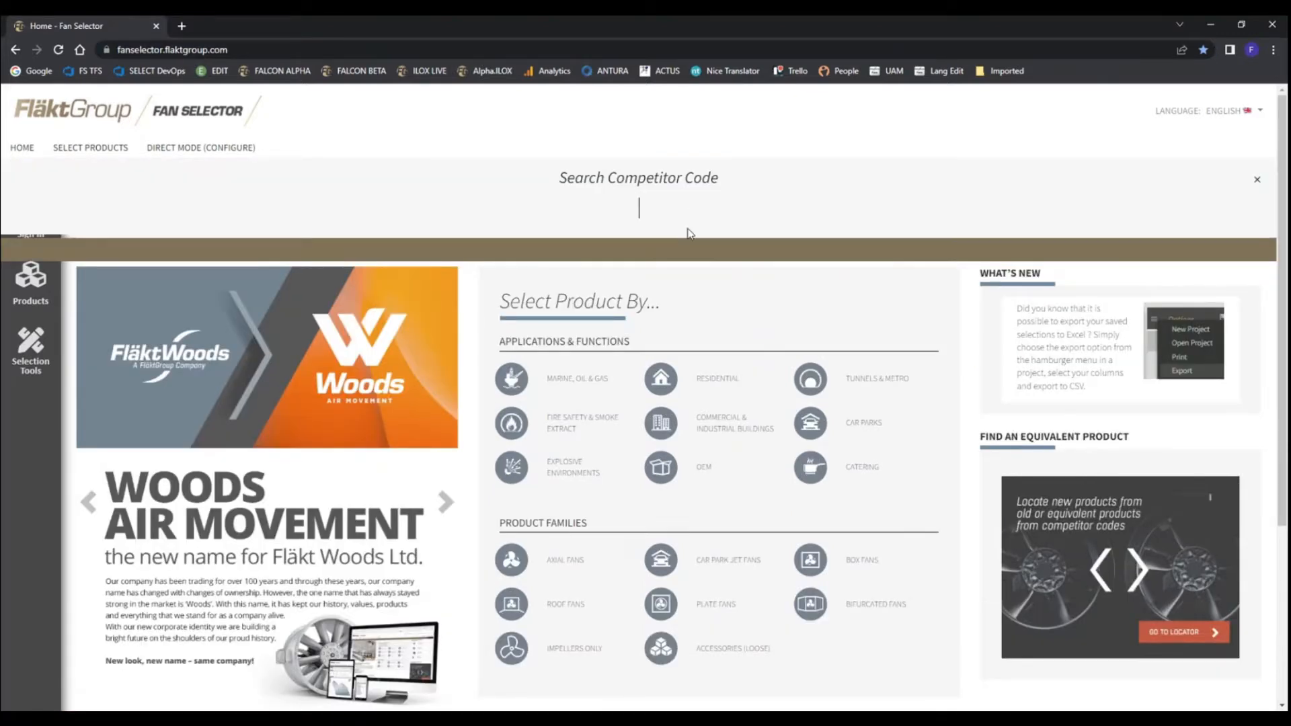
pyautogui.write('AX')
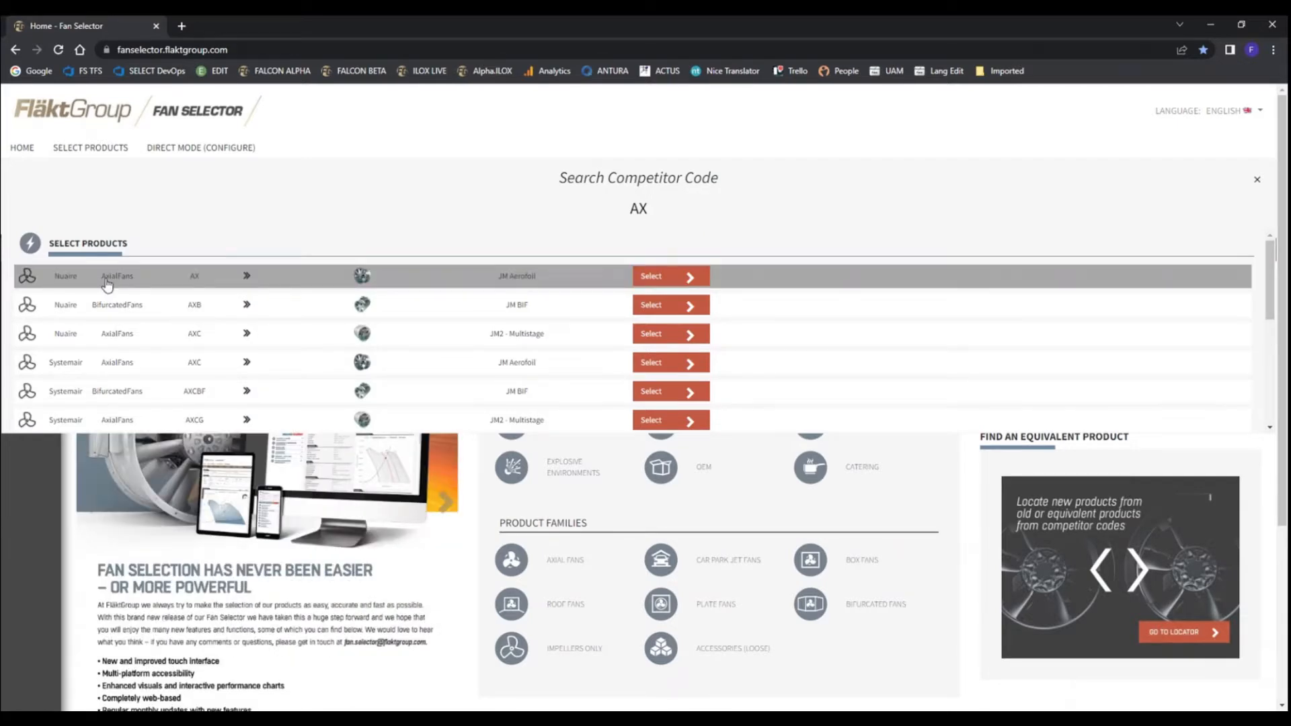
pyautogui.scroll(-2, 119, 362)
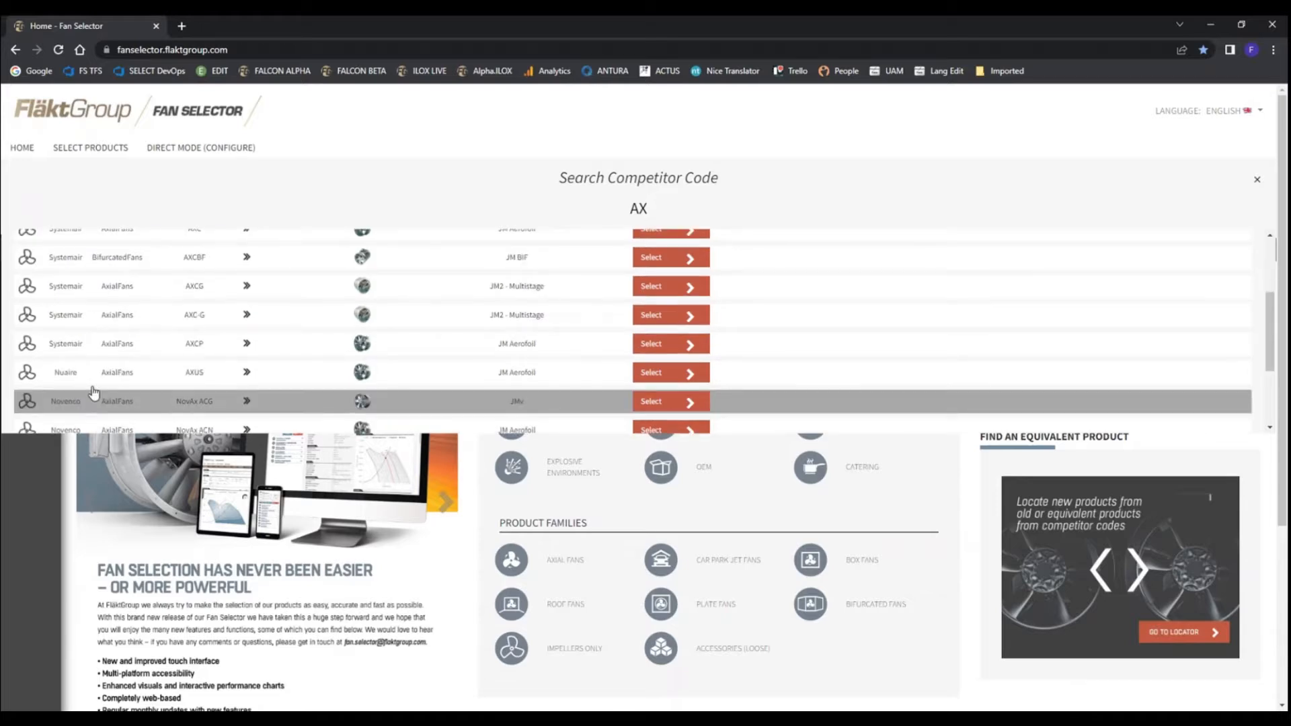
pyautogui.scroll(-2, 87, 343)
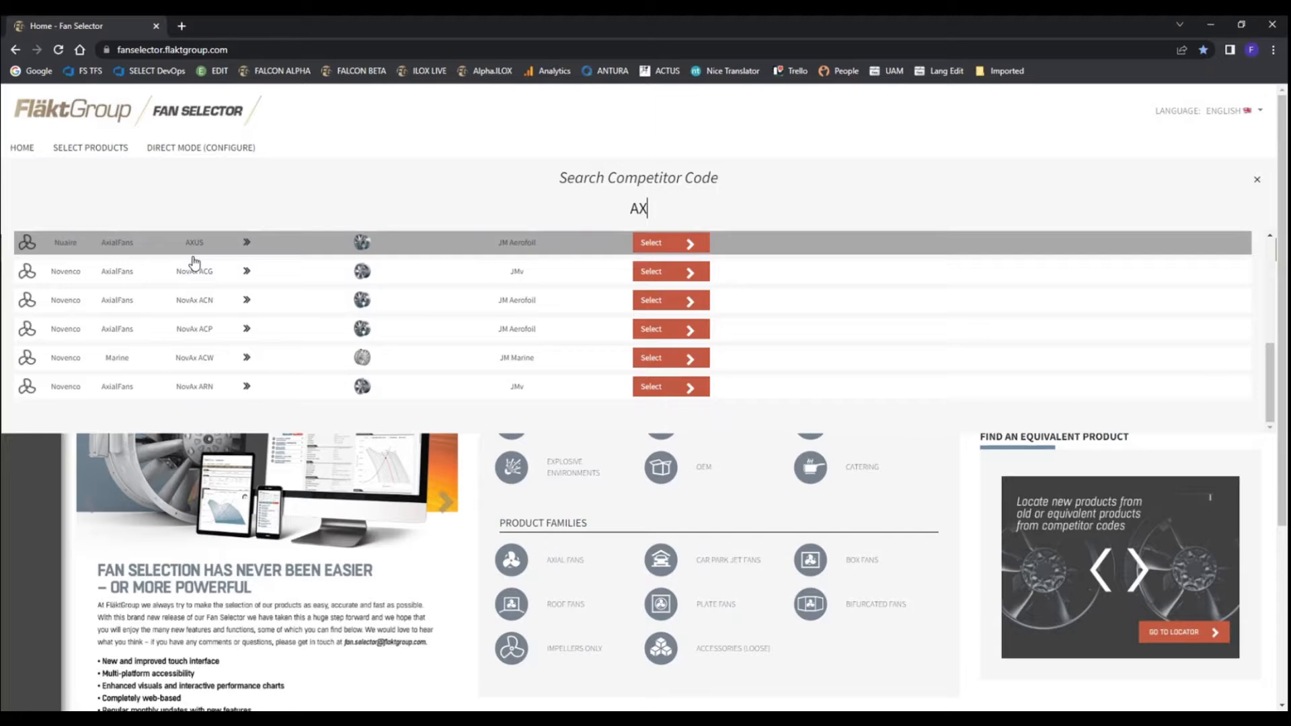
pyautogui.scroll(3, 200, 375)
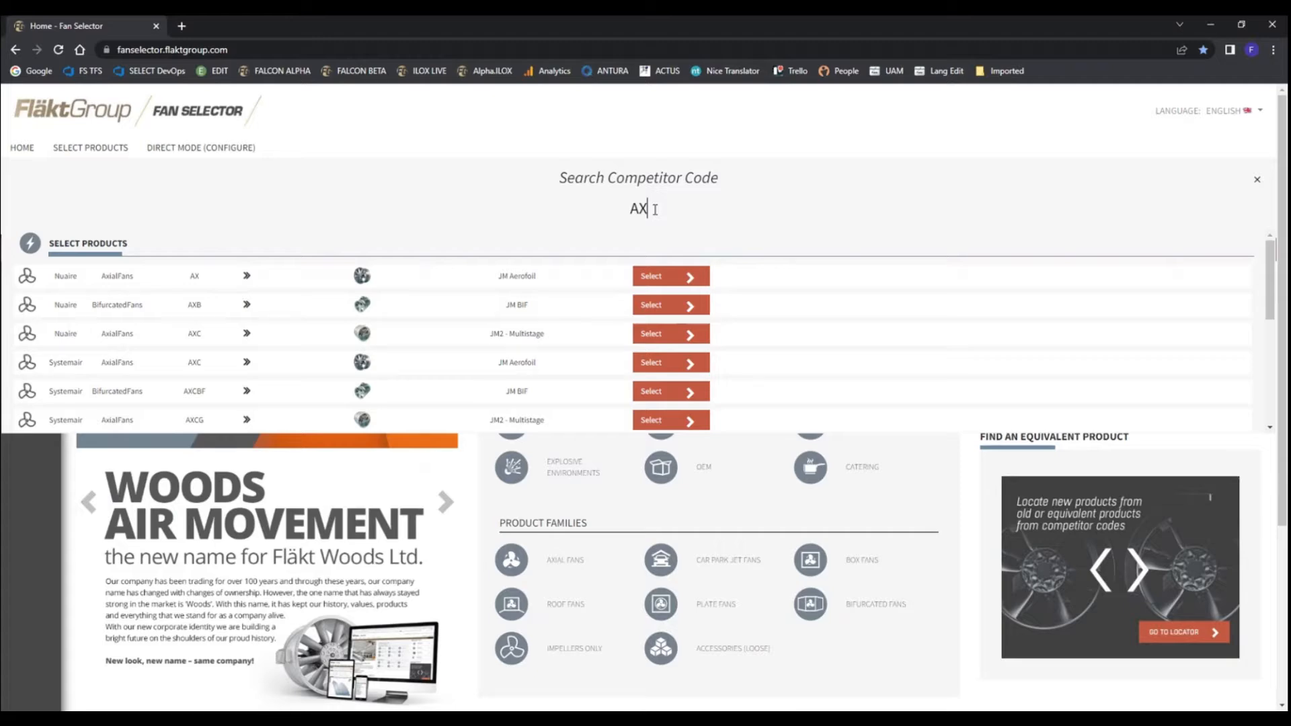
pyautogui.click(1256, 181)
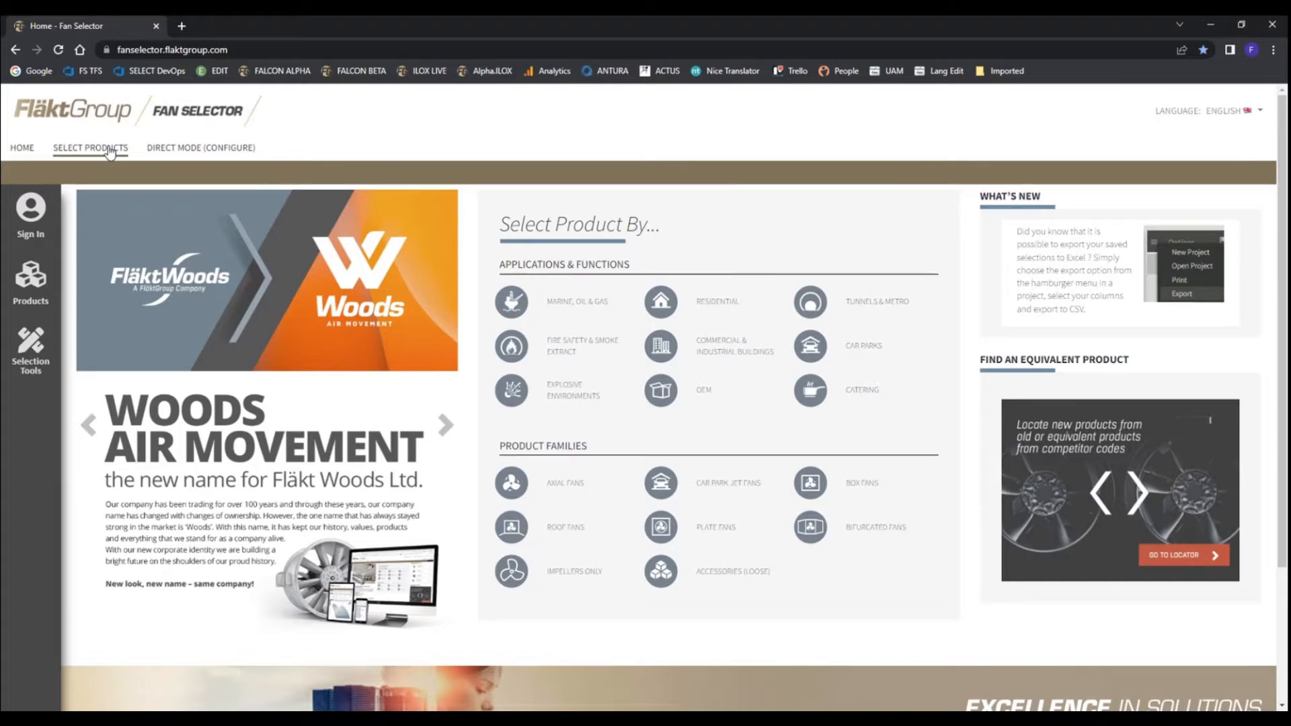
# Compare the JM Aerofoil and JMv entries in the axial fans product line and select JMv
pyautogui.click(109, 150)
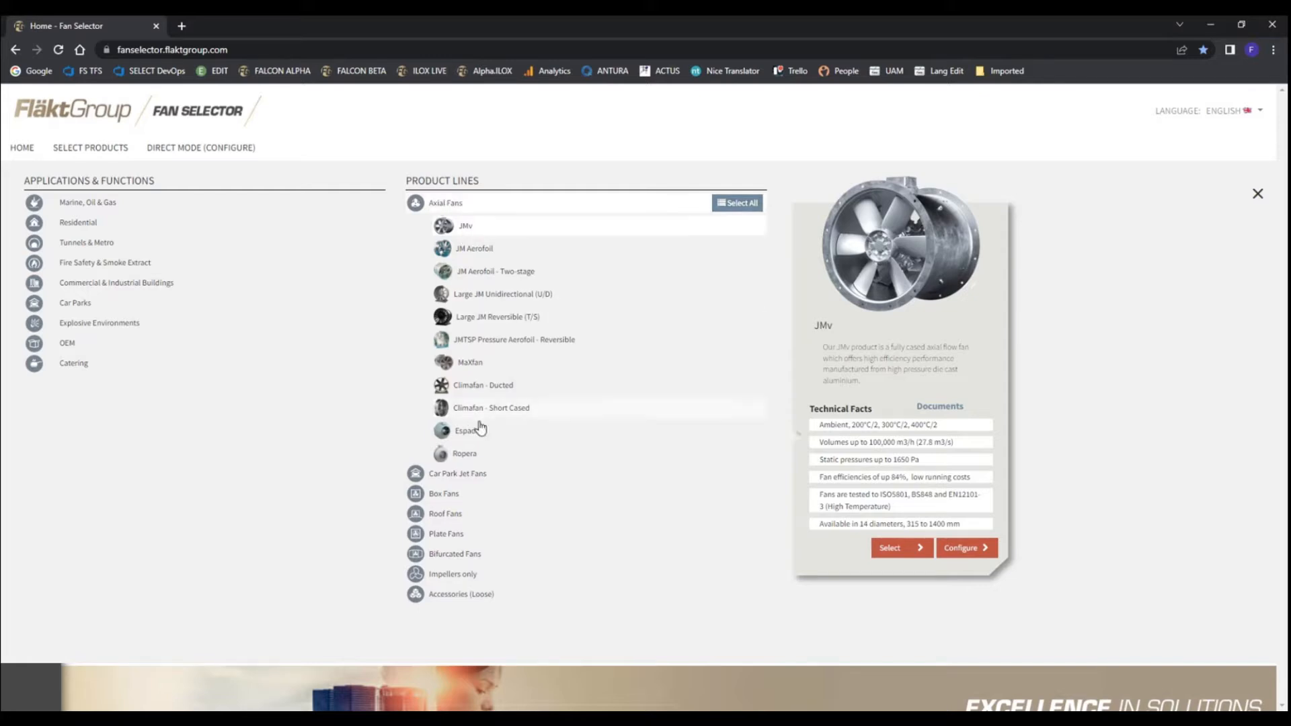
pyautogui.click(1257, 194)
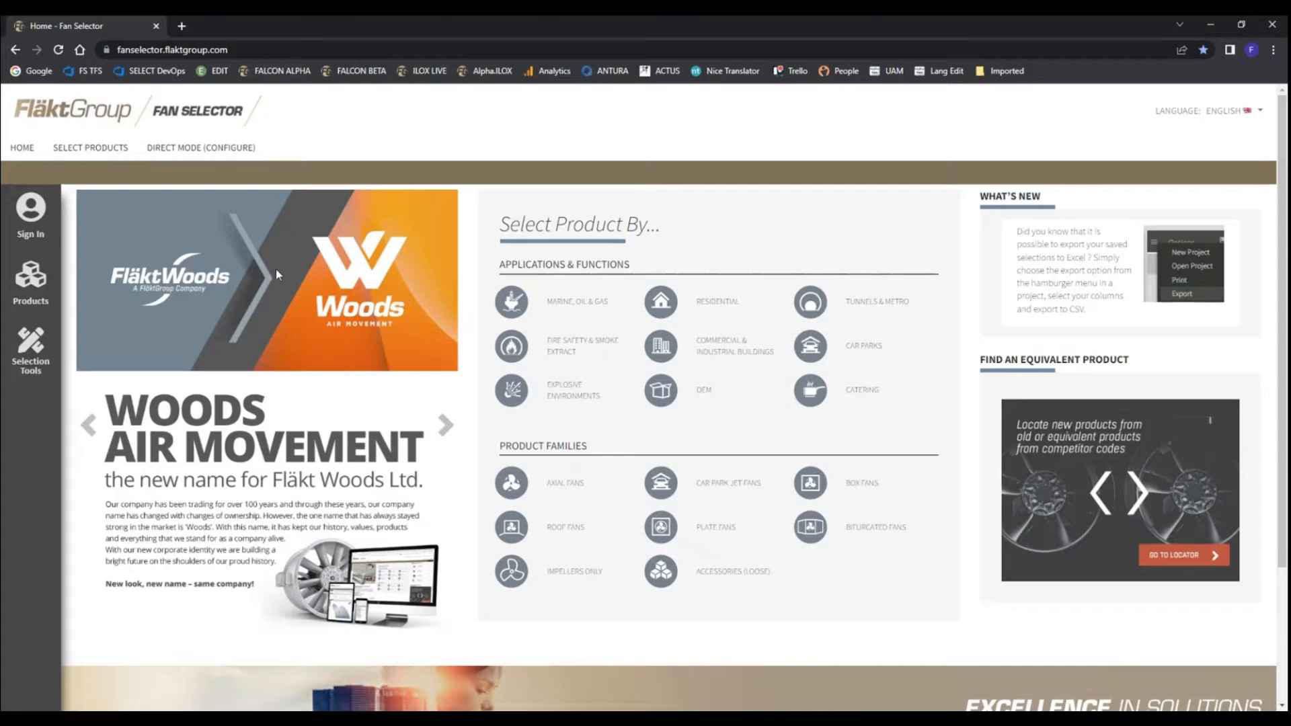
pyautogui.click(125, 154)
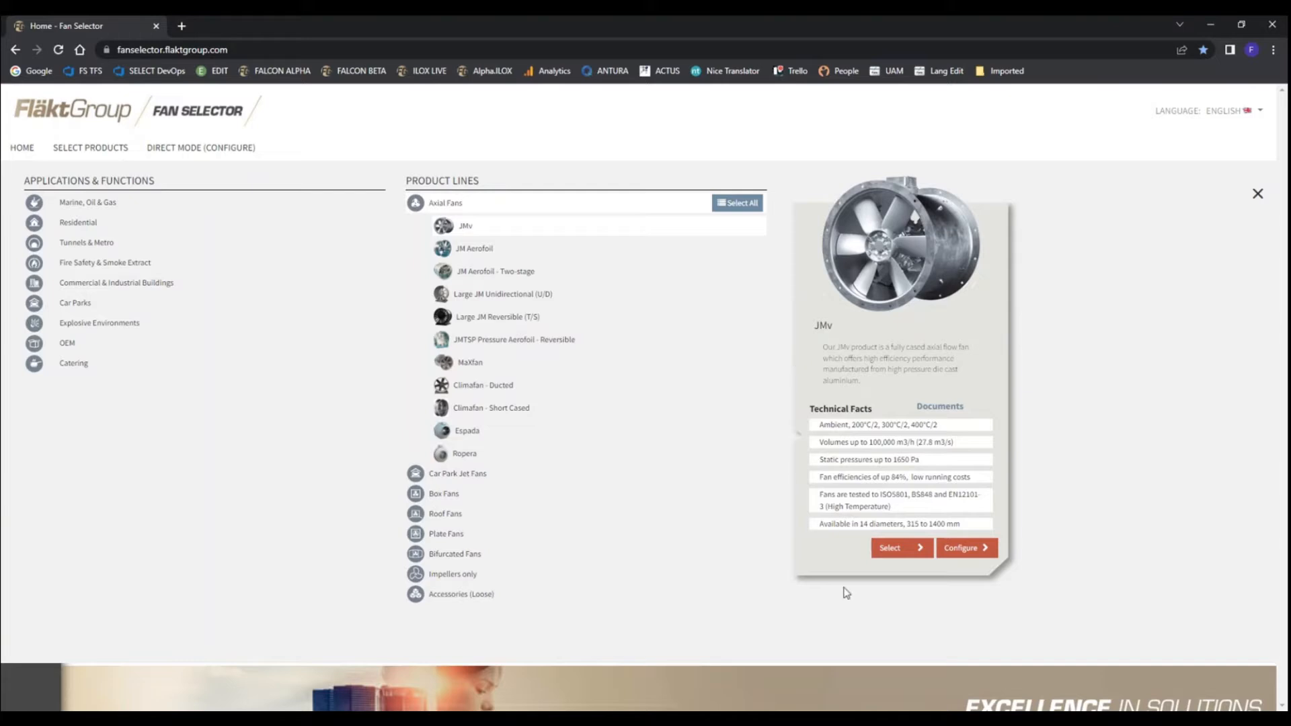
pyautogui.click(491, 254)
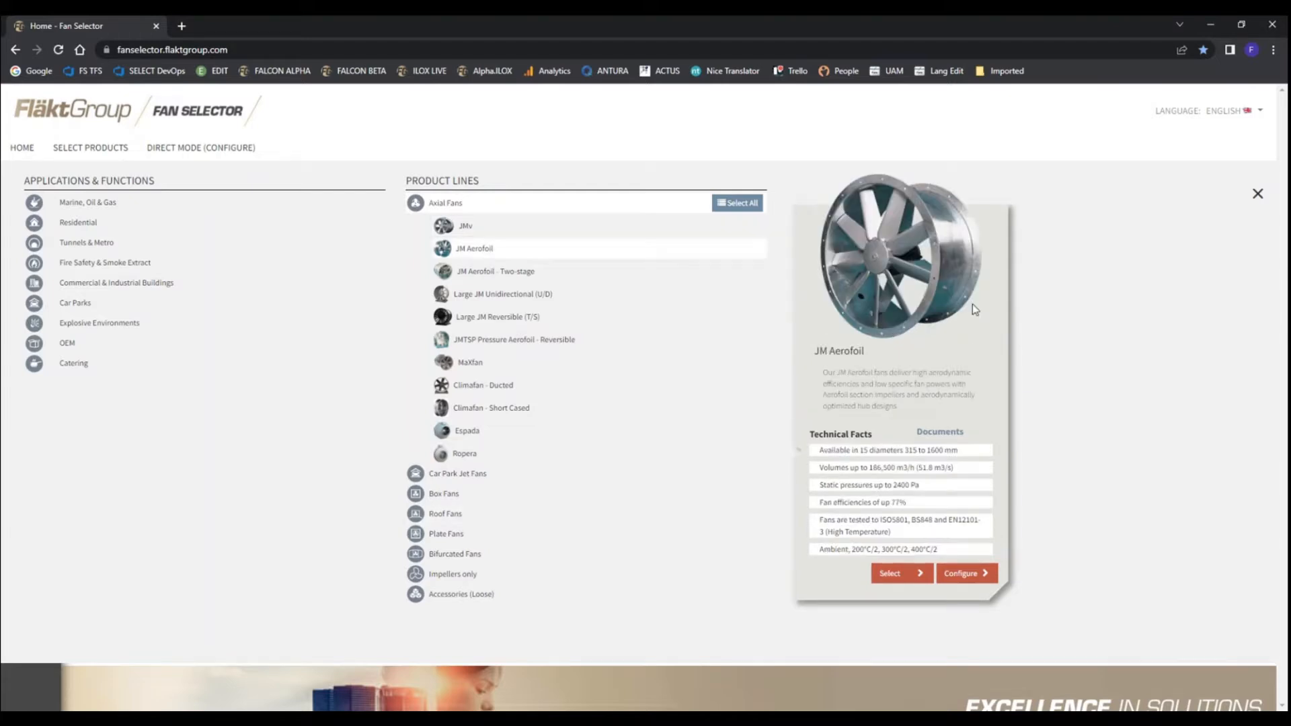
pyautogui.click(476, 233)
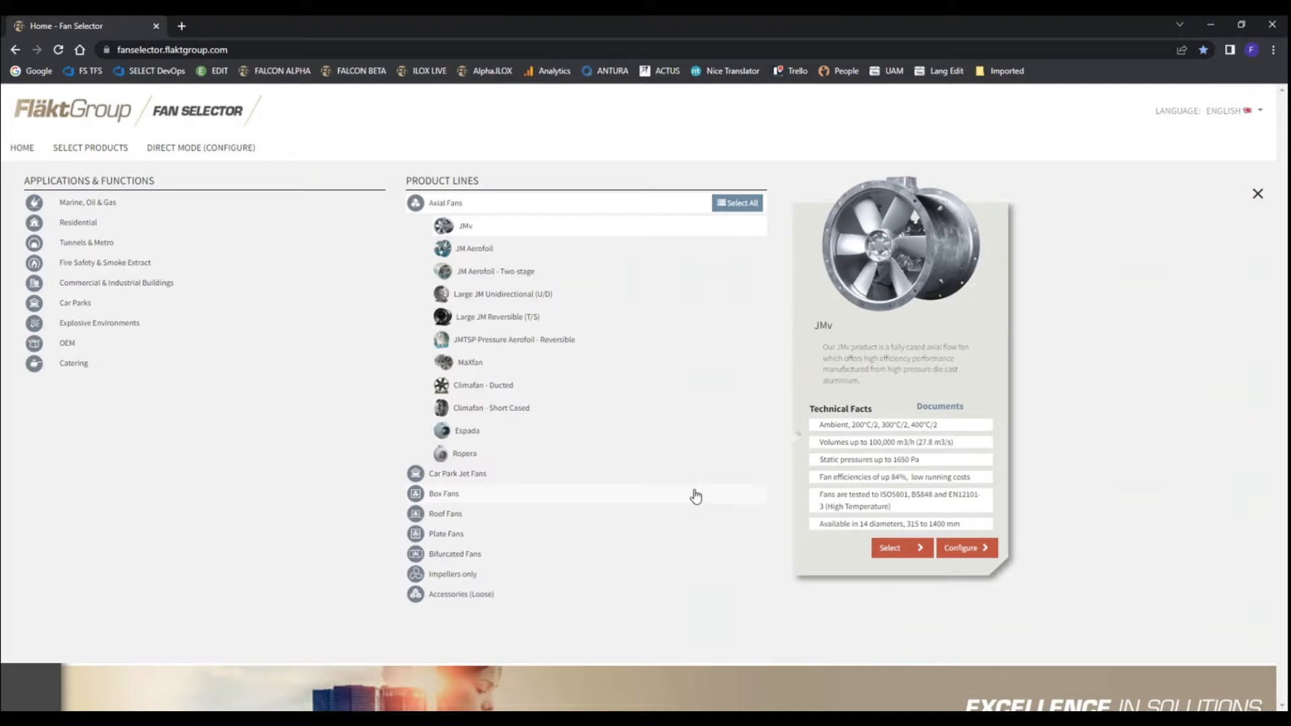
pyautogui.click(909, 553)
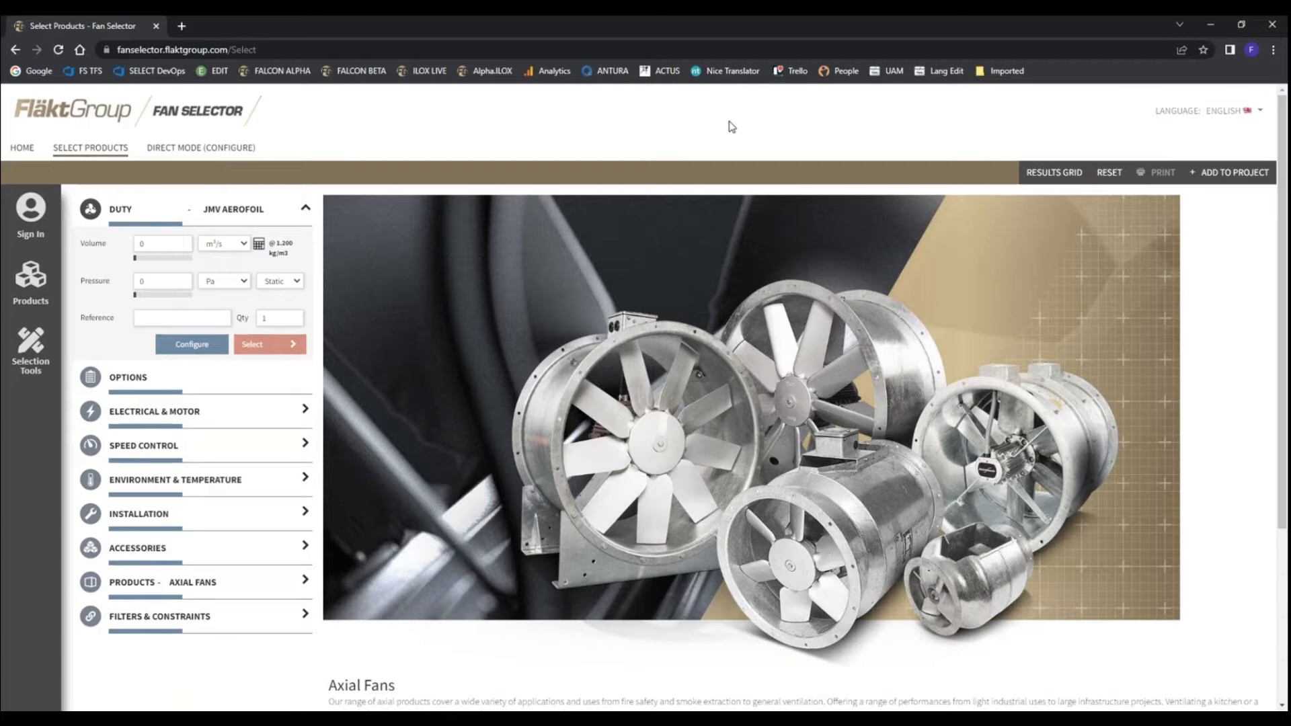
# Look at the results grid for axial fans and return to the product overview
pyautogui.click(1061, 176)
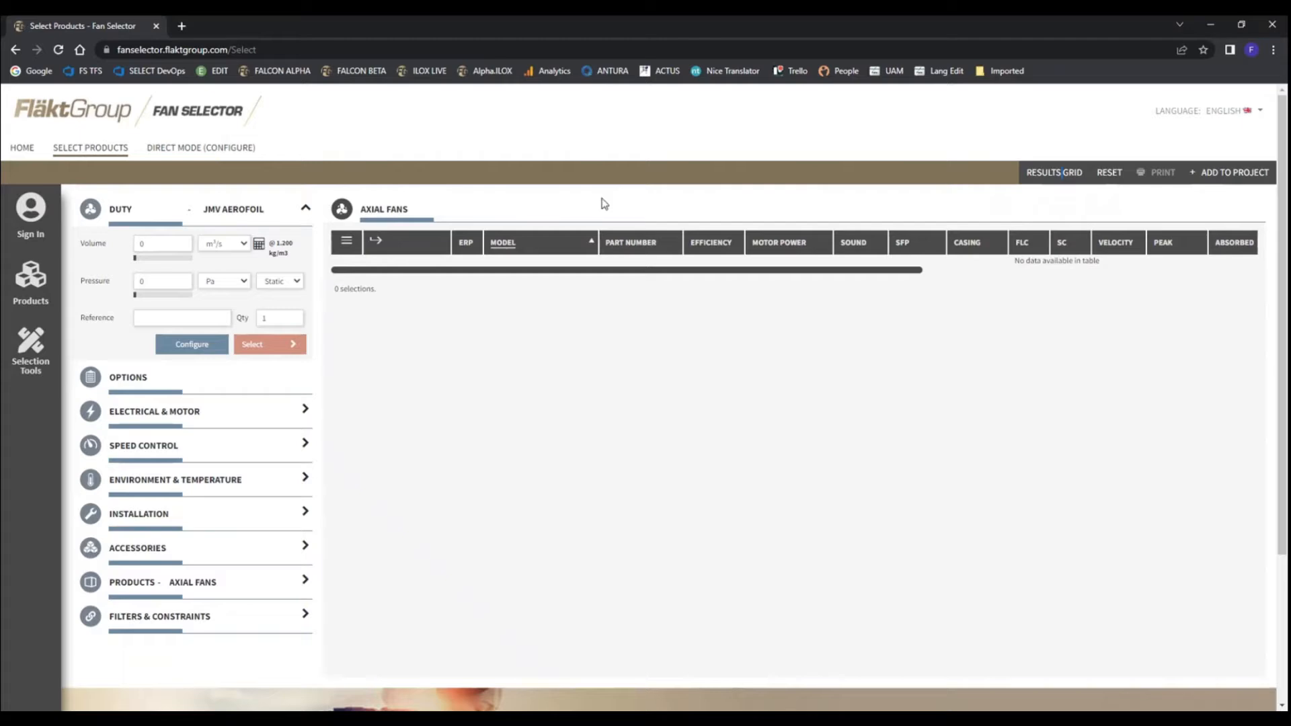
pyautogui.click(123, 212)
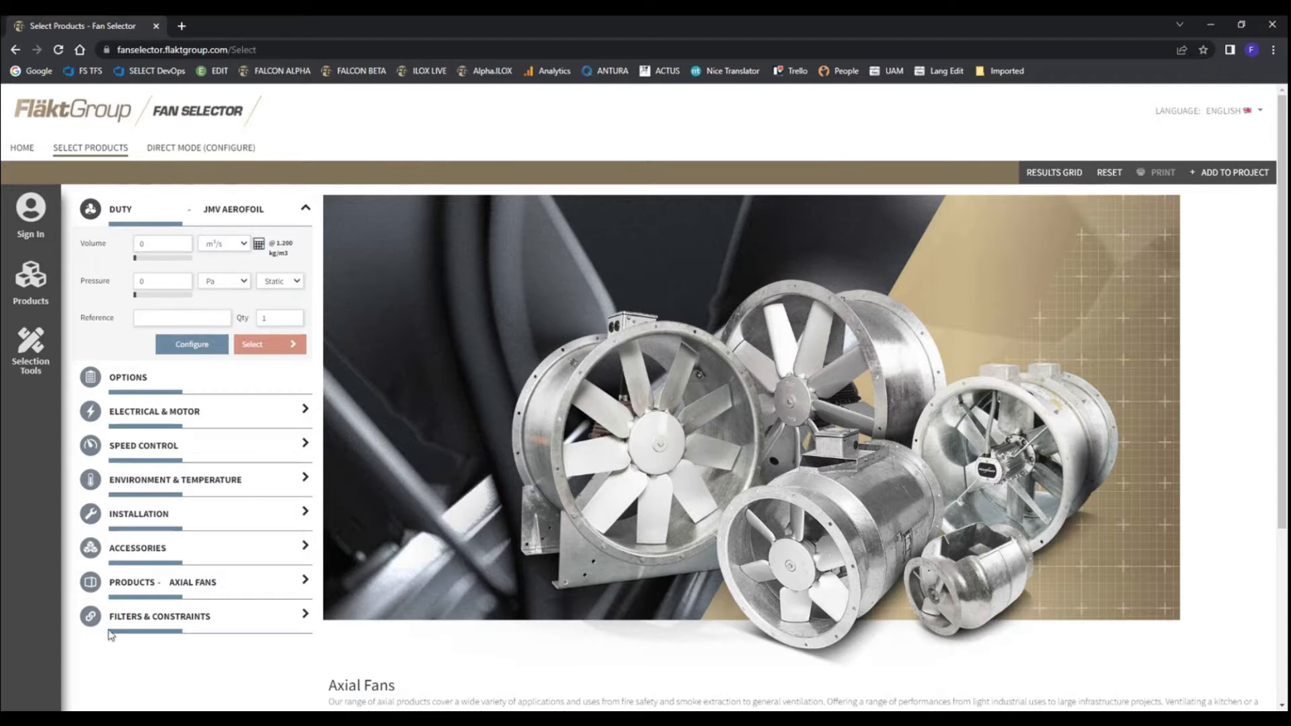
# Enter a duty of 3 m³/s volume and 300 Pa static pressure for the JMv Aerofoil fan
pyautogui.click(160, 246)
pyautogui.write('3')
pyautogui.click(156, 281)
pyautogui.write('300')
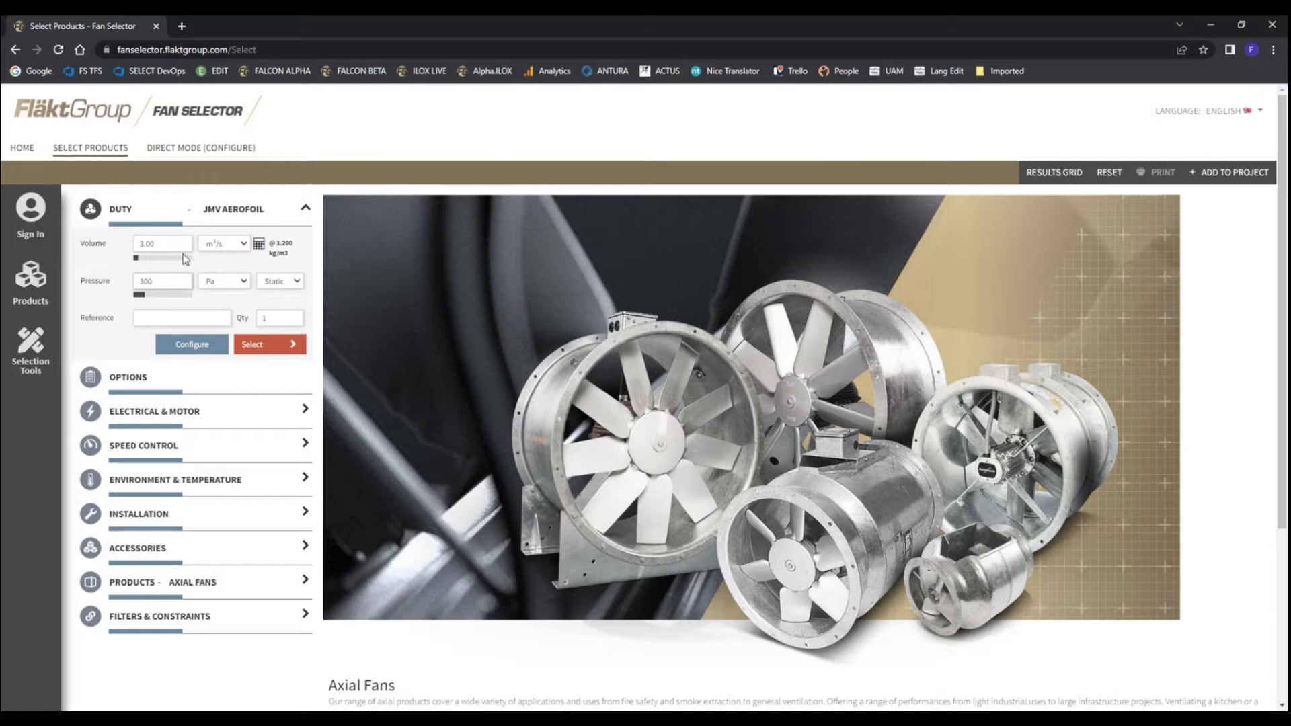
# Look through the volume units, switch the unit to m³/h and set it back to m³/s
pyautogui.click(243, 246)
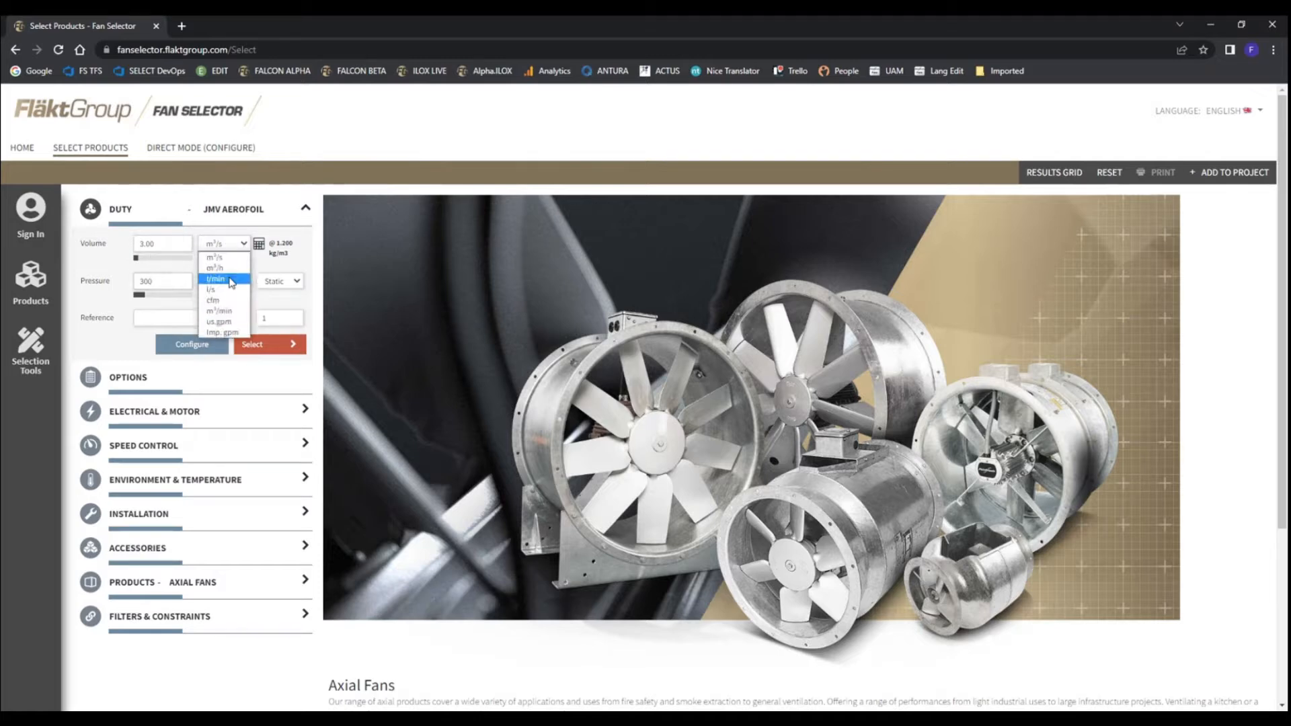
pyautogui.click(246, 230)
pyautogui.click(243, 243)
pyautogui.click(216, 268)
pyautogui.click(244, 245)
pyautogui.click(216, 257)
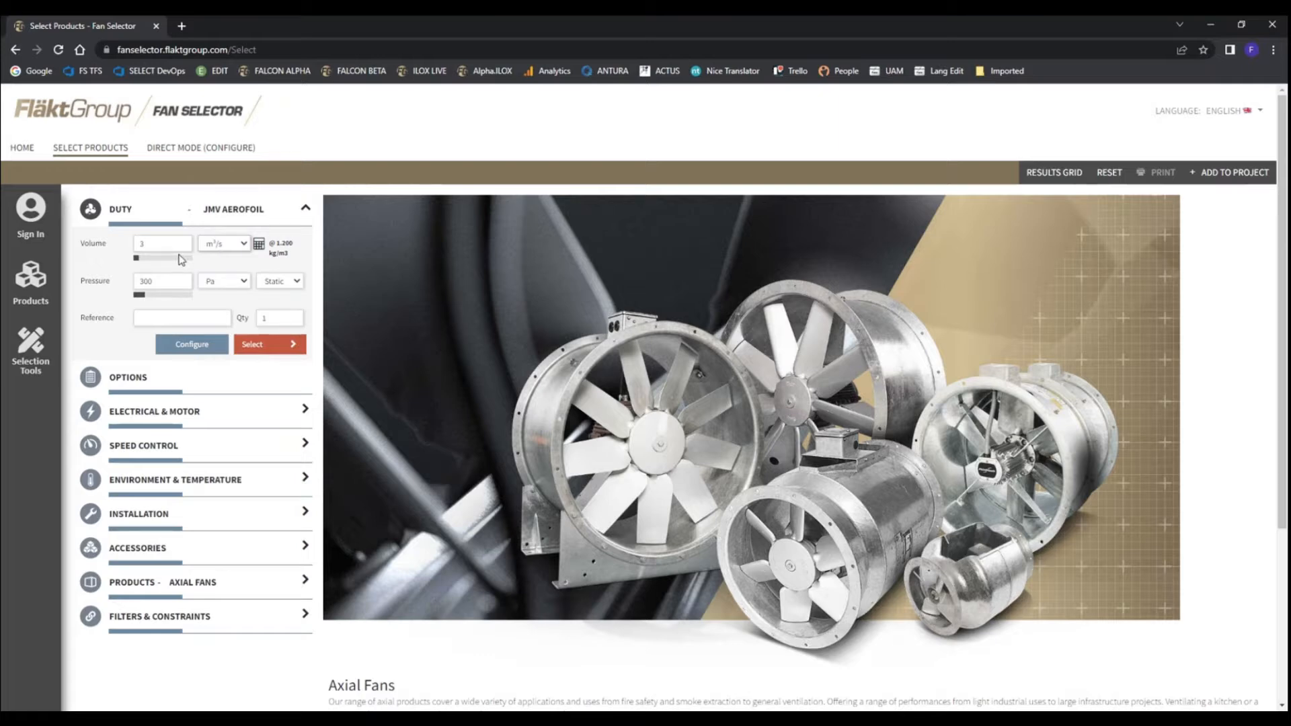
# Run the fan selection for the entered duty and look through the list of matching axial fans
pyautogui.doubleClick(162, 278)
pyautogui.click(269, 348)
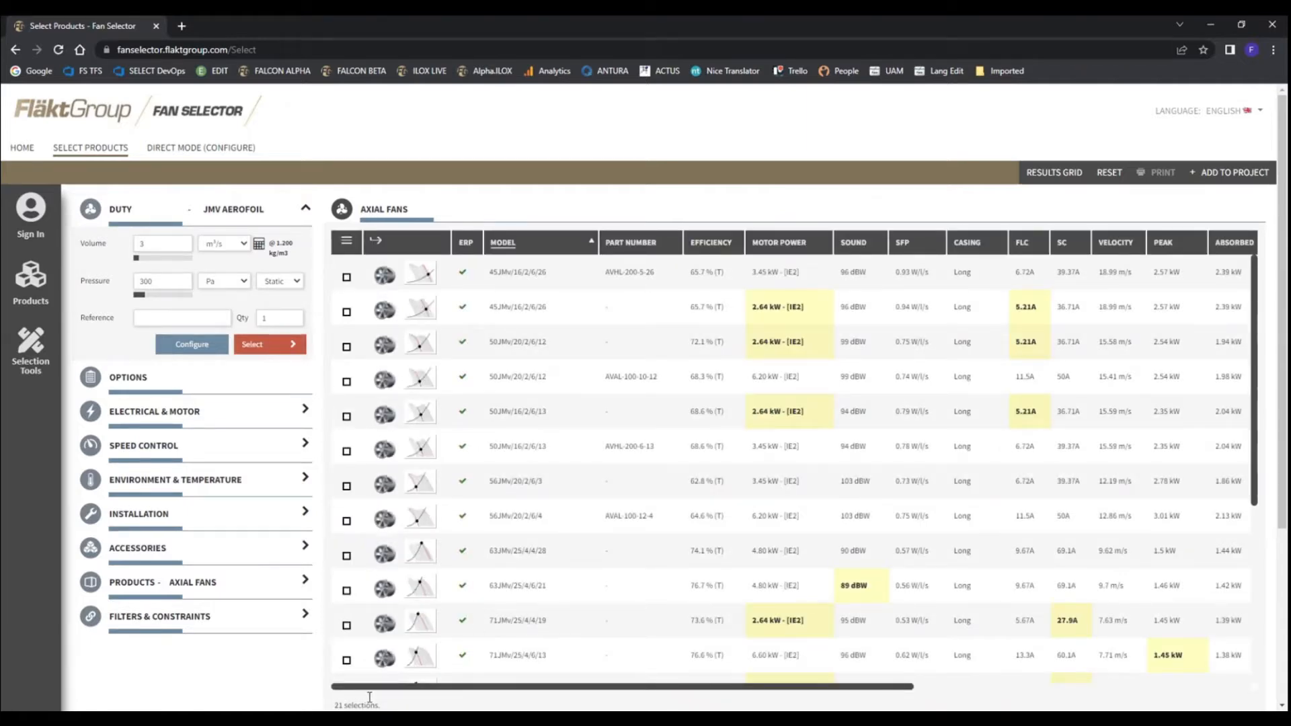
pyautogui.scroll(-3, 785, 476)
pyautogui.scroll(-5, 785, 476)
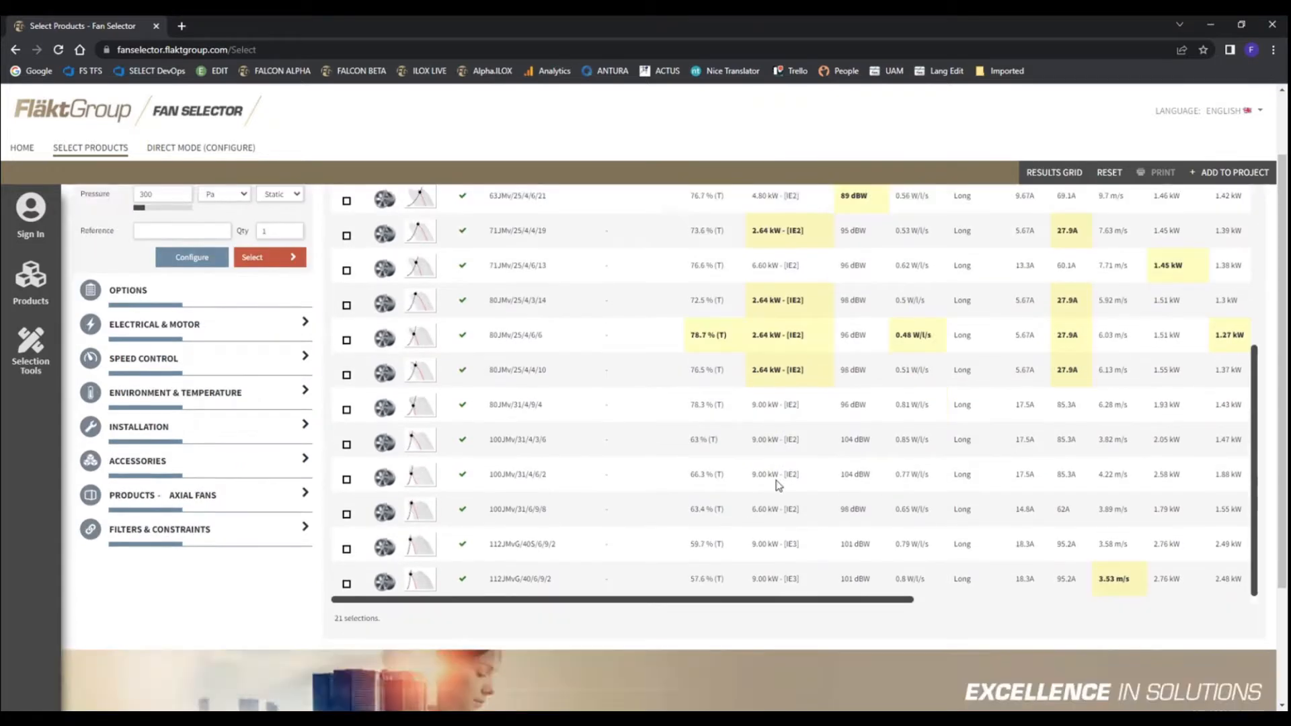
pyautogui.scroll(5, 639, 509)
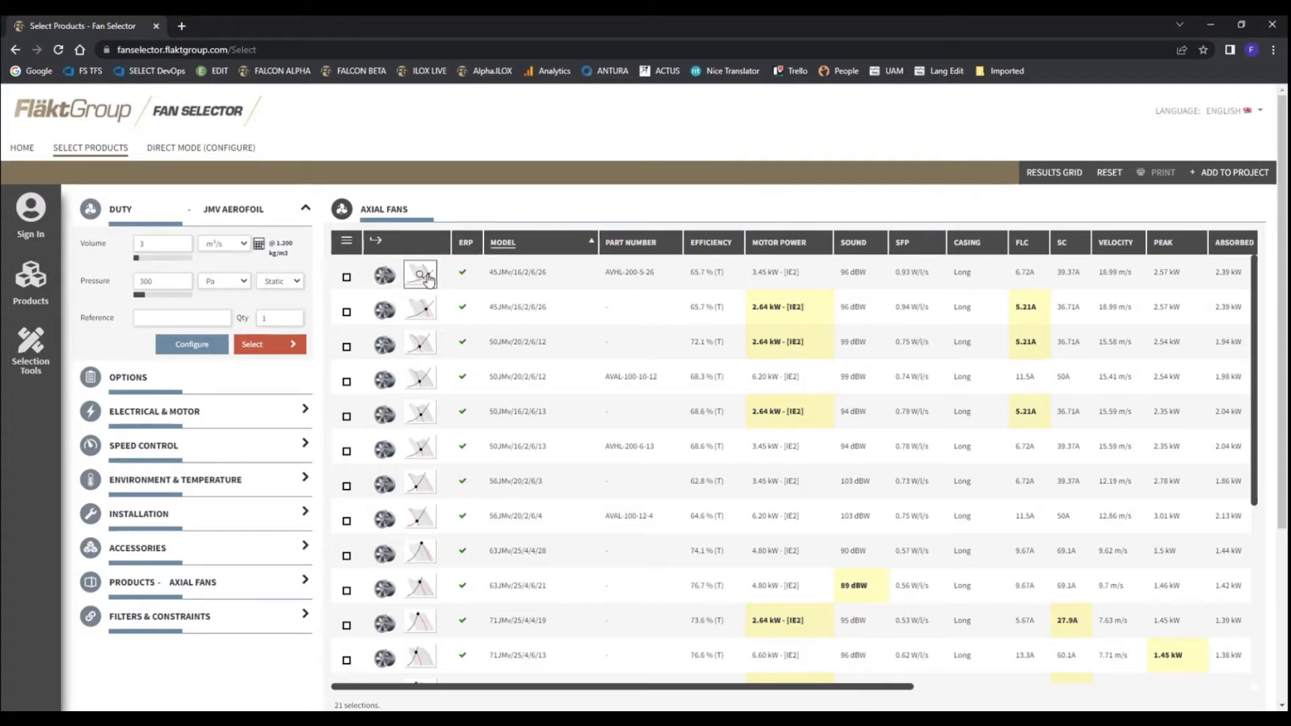
# Examine all columns of the fan results, including motor power, sound, speed, weight and lead time
pyautogui.moveTo(625, 695)
pyautogui.mouseDown()
pyautogui.moveTo(964, 689)
pyautogui.moveTo(627, 680)
pyautogui.mouseUp()
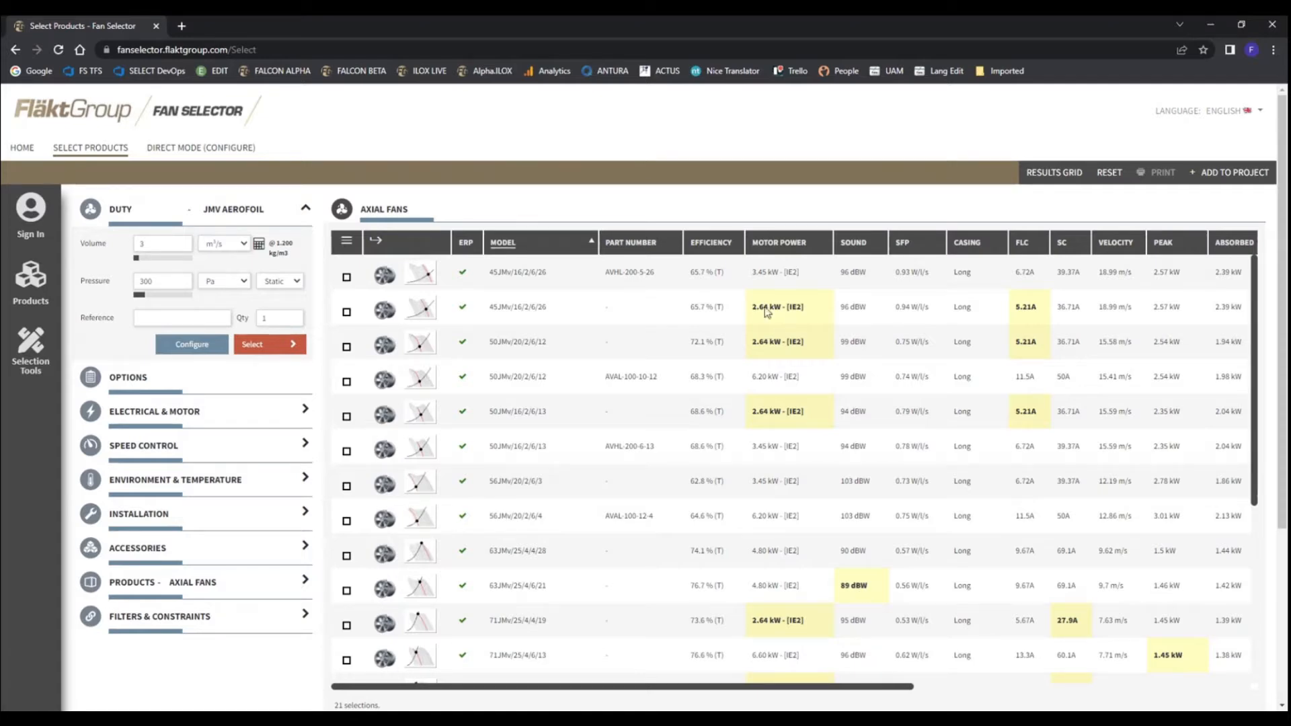
pyautogui.moveTo(863, 685); pyautogui.dragTo(1161, 685)
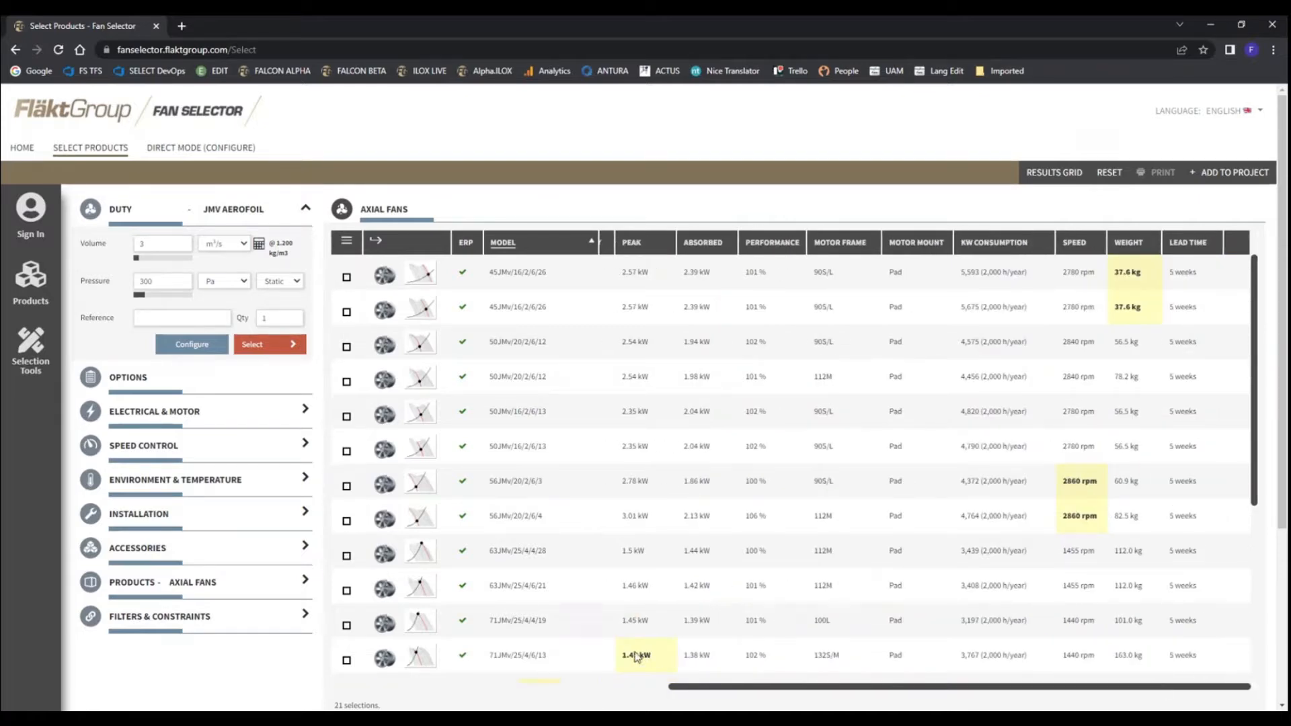
pyautogui.hscroll(-10, 676, 664)
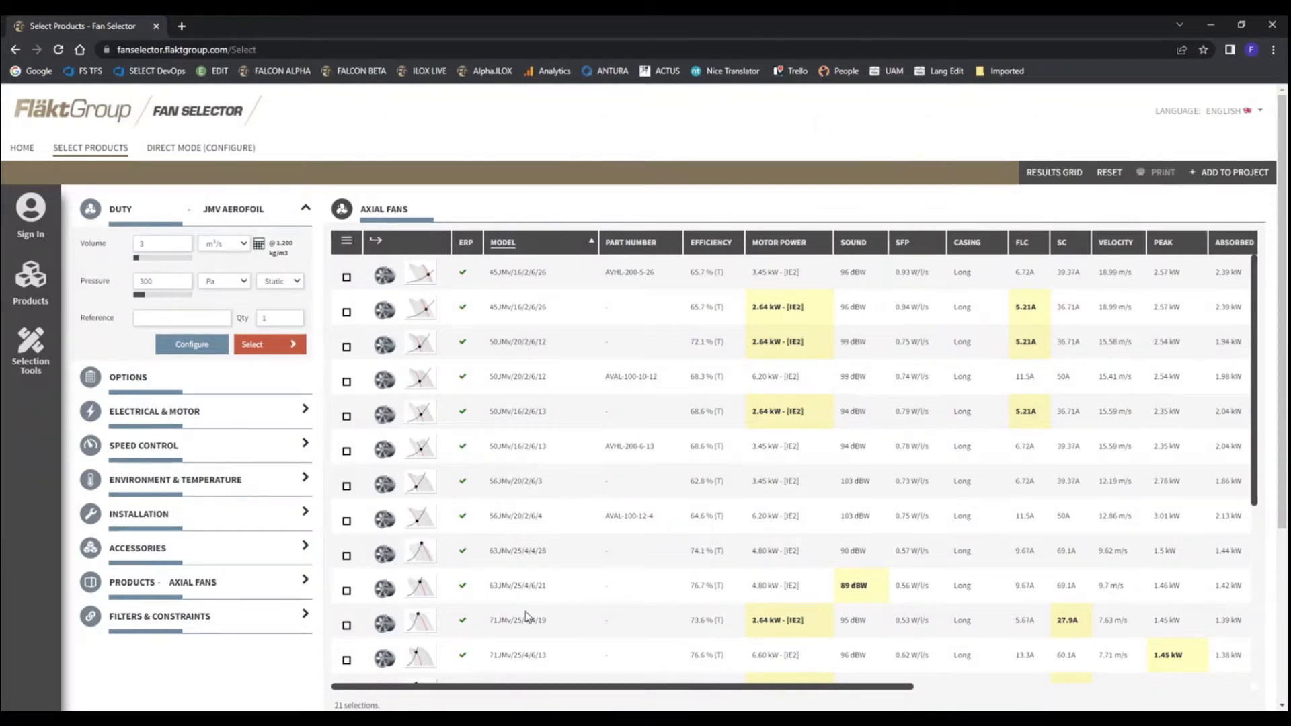
pyautogui.moveTo(533, 687); pyautogui.dragTo(911, 669)
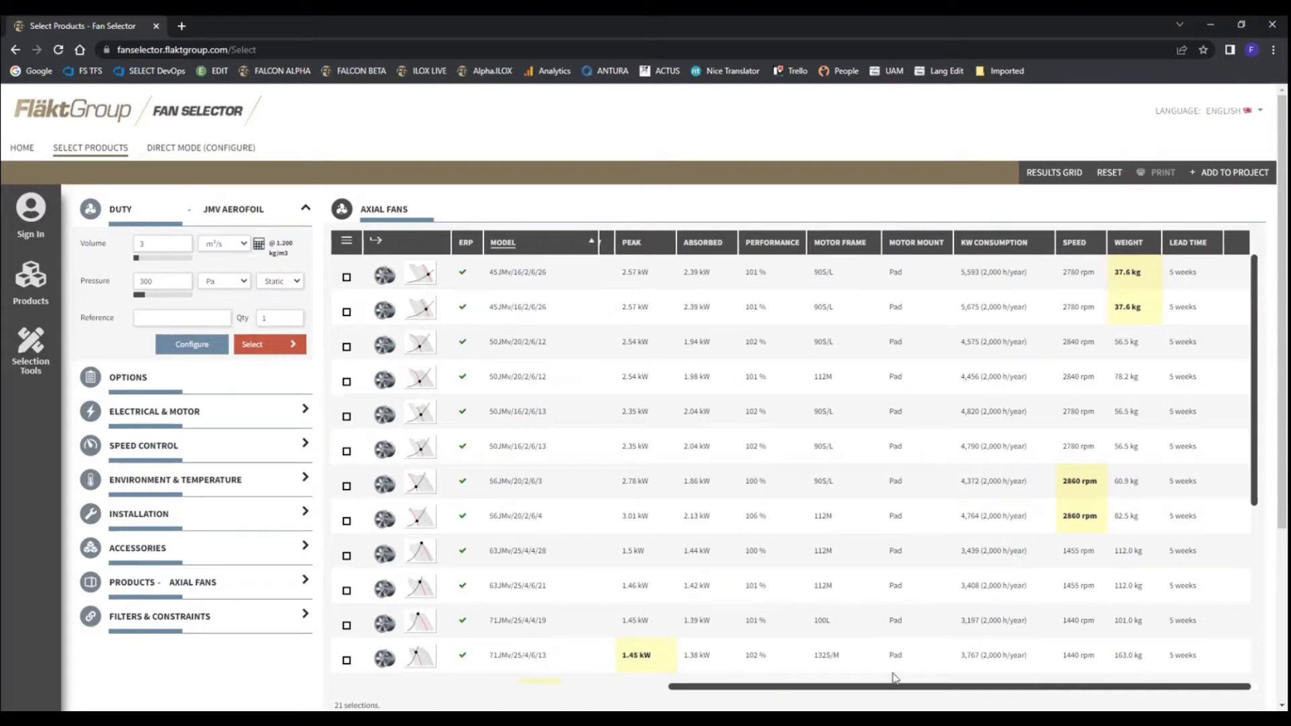
pyautogui.moveTo(906, 687); pyautogui.dragTo(531, 686)
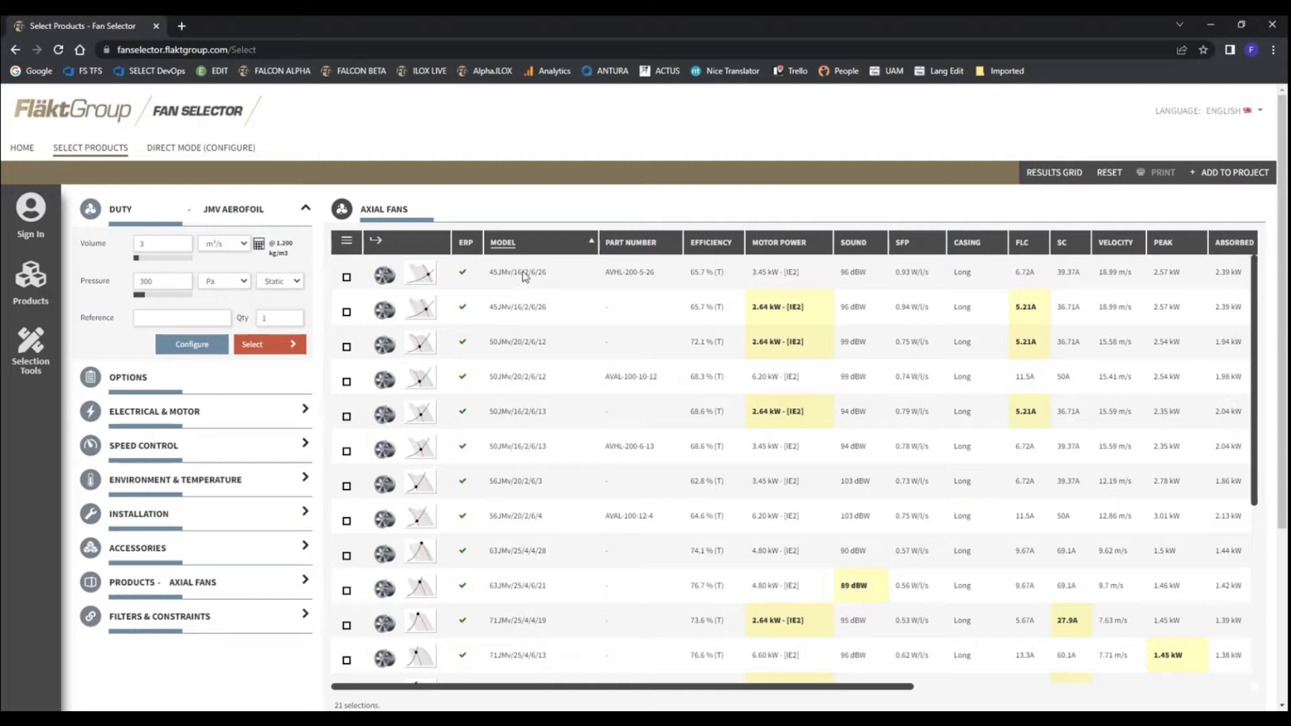
# Sort the results by descending model and by efficiency in both directions, and return to ascending model order
pyautogui.click(539, 246)
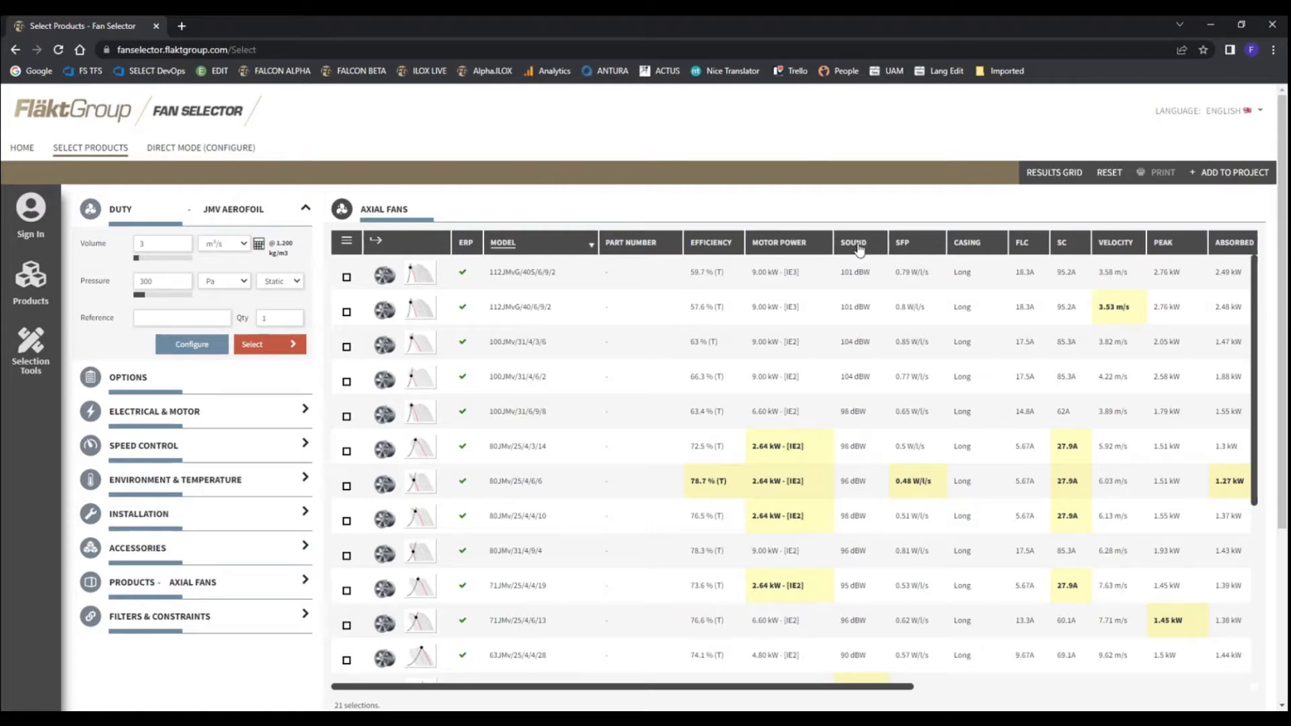
pyautogui.click(706, 251)
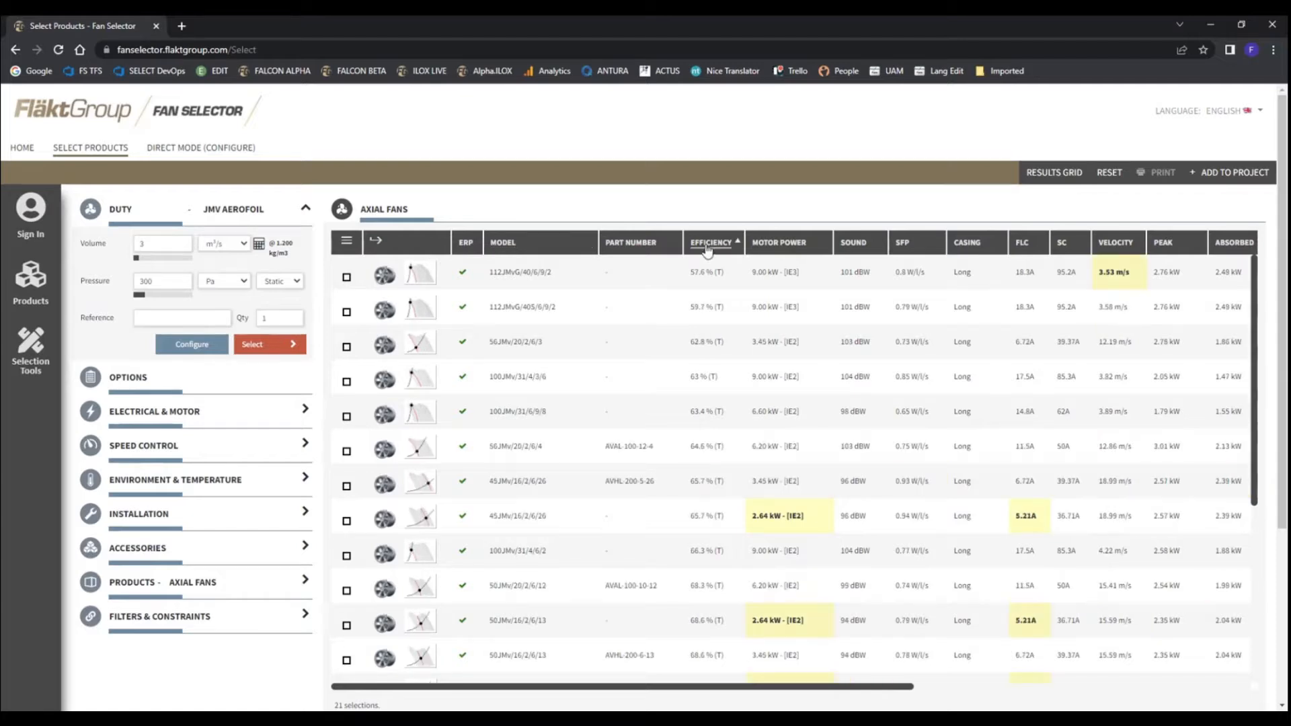
pyautogui.click(706, 250)
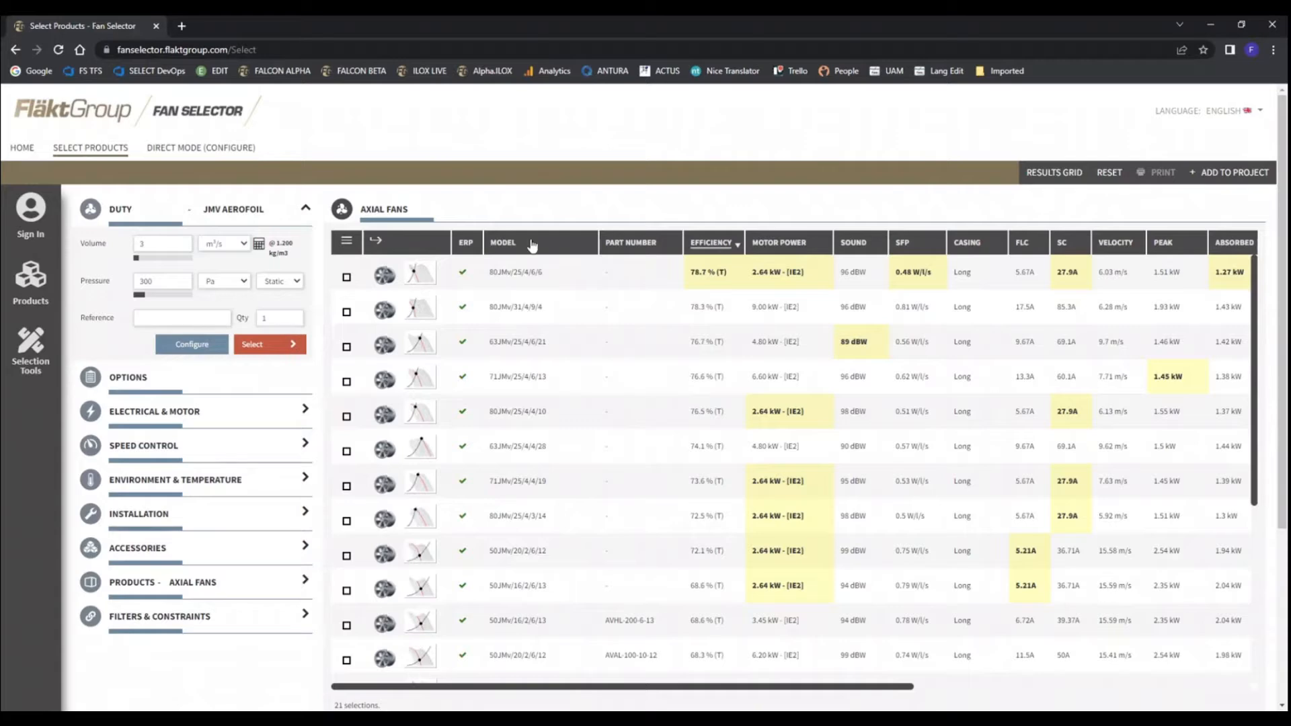
pyautogui.click(501, 248)
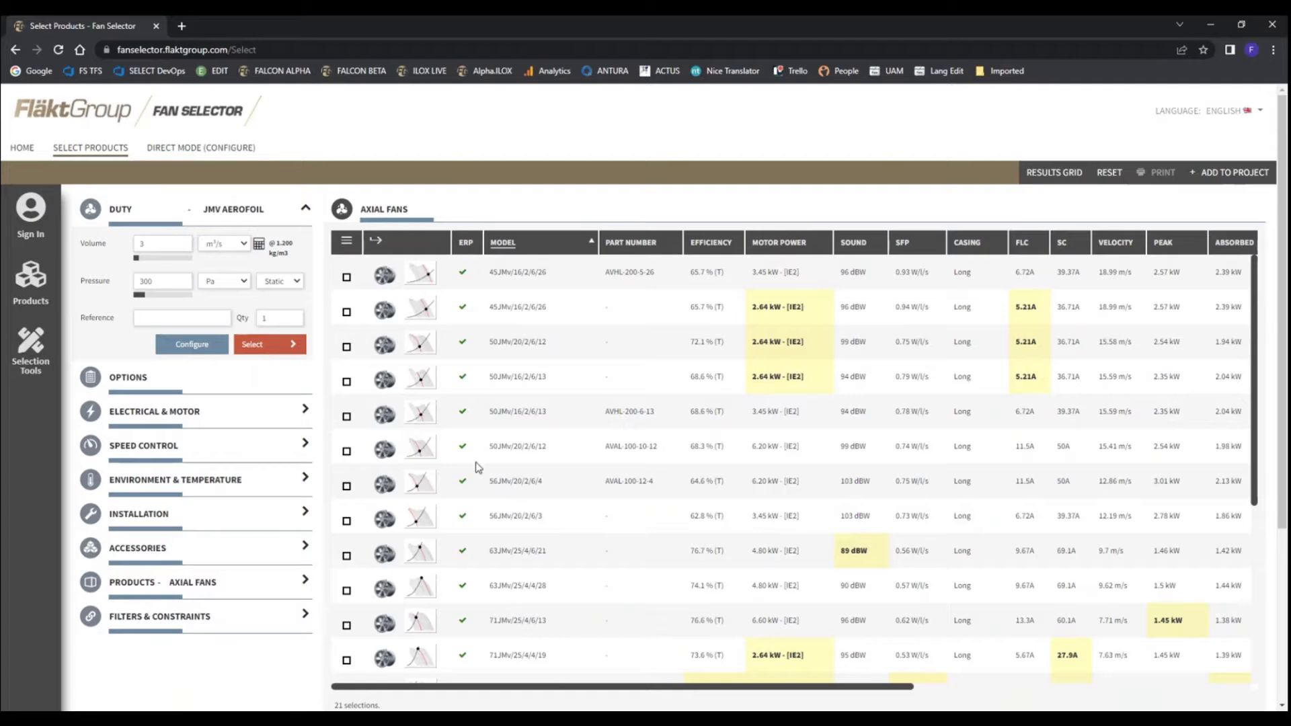
# Preview the performance curve of the 50JMv/16/2/6/13 fan with the 2.64 kW motor, close it and deselect the fan
pyautogui.click(431, 388)
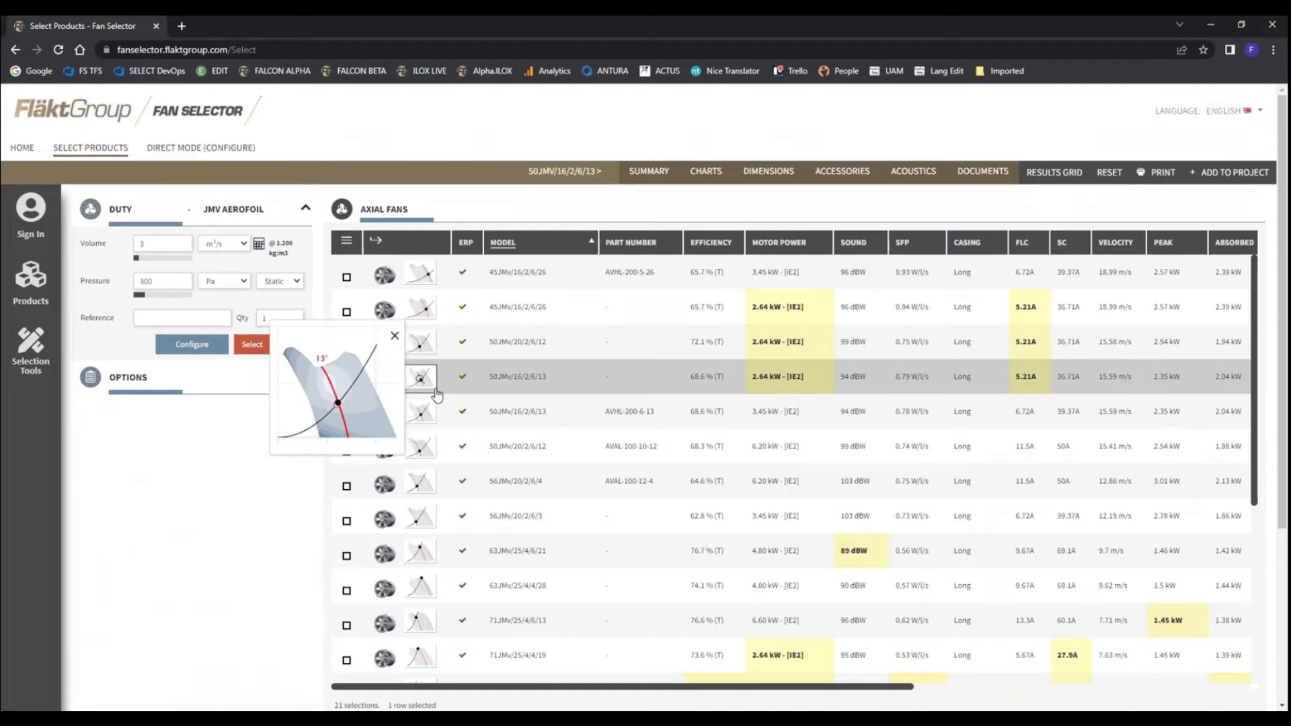
pyautogui.click(394, 336)
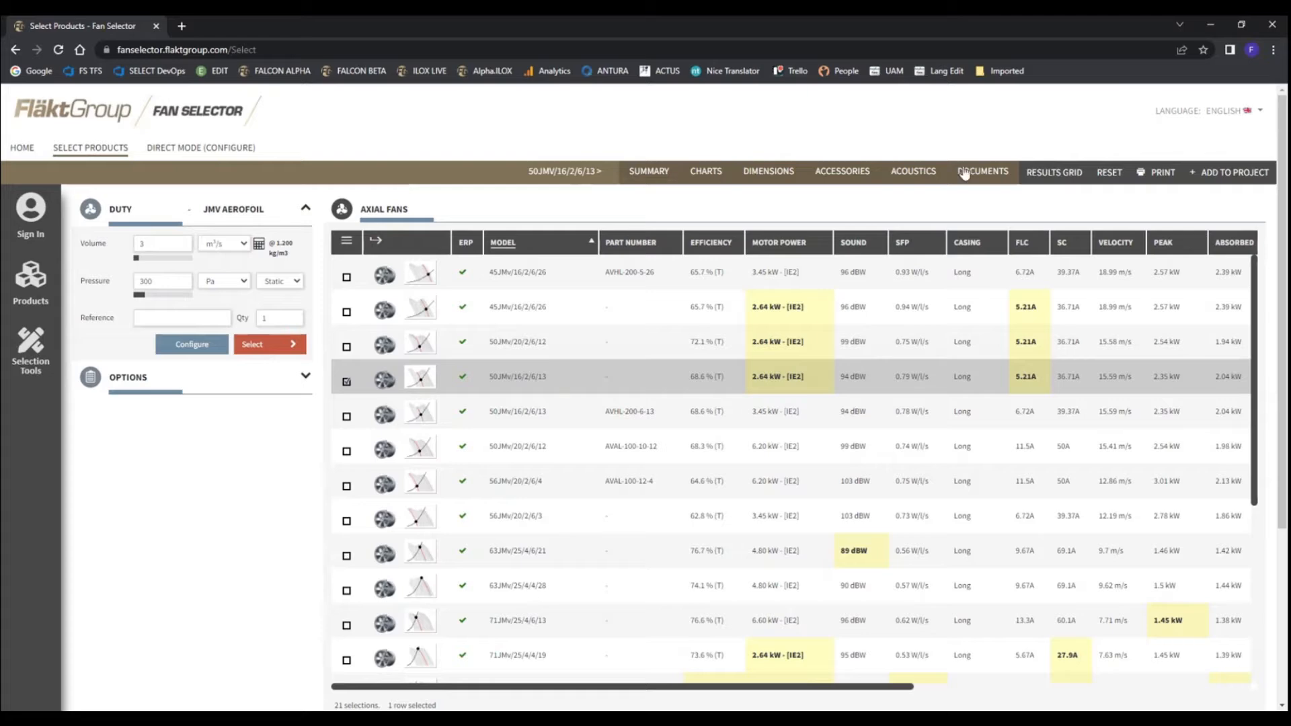
pyautogui.click(347, 382)
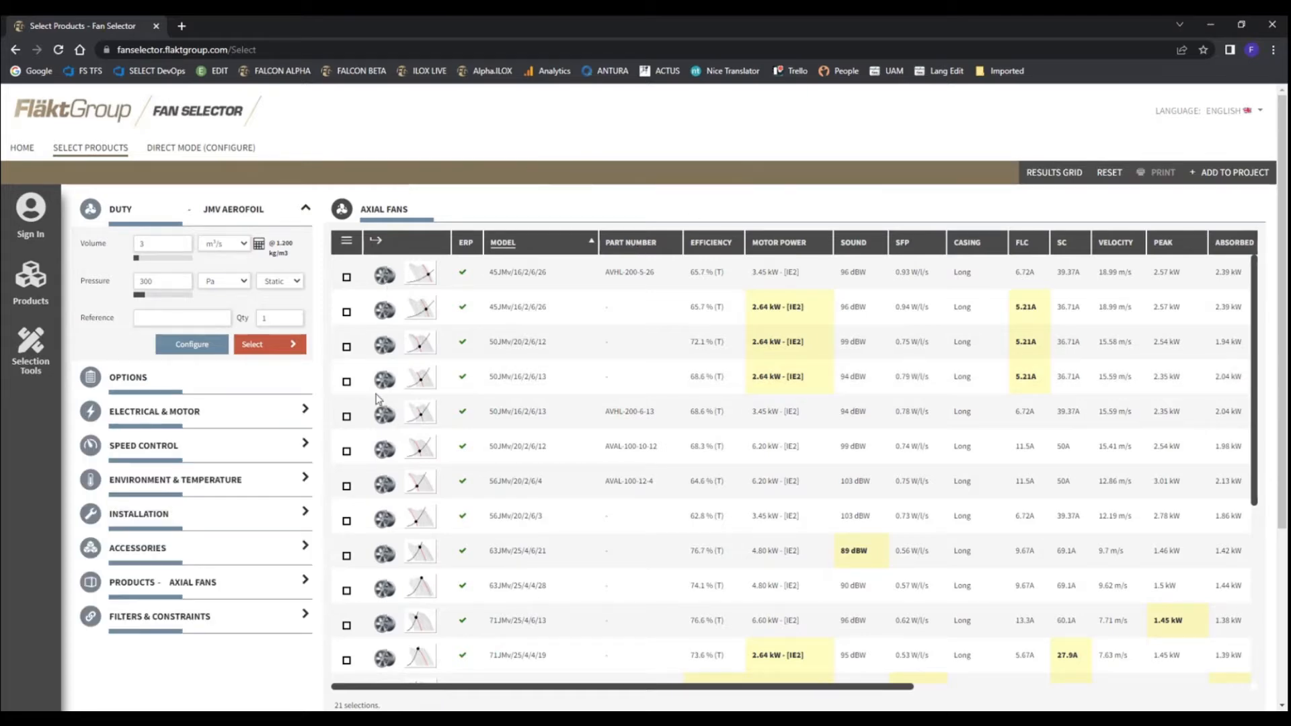
# Select the 50JMv/16/2/6/13 fan with the 2.64 kW motor and open its summary
pyautogui.click(484, 387)
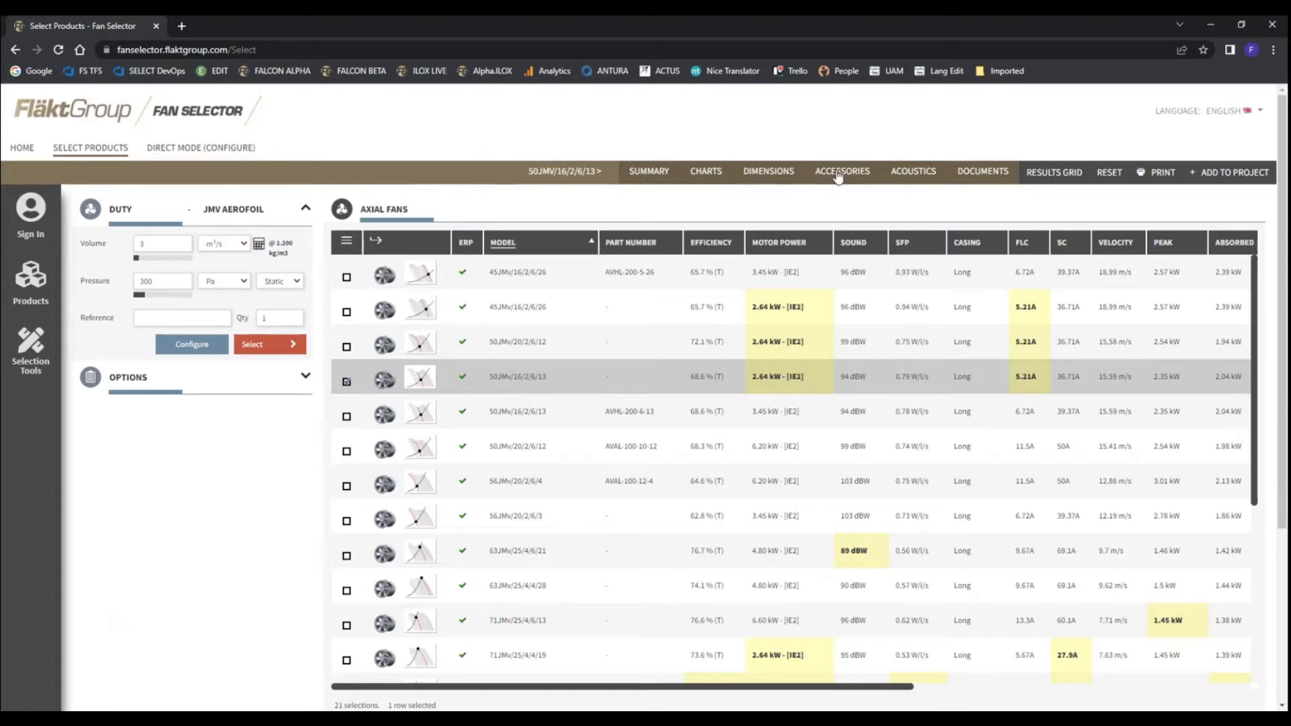
pyautogui.click(654, 176)
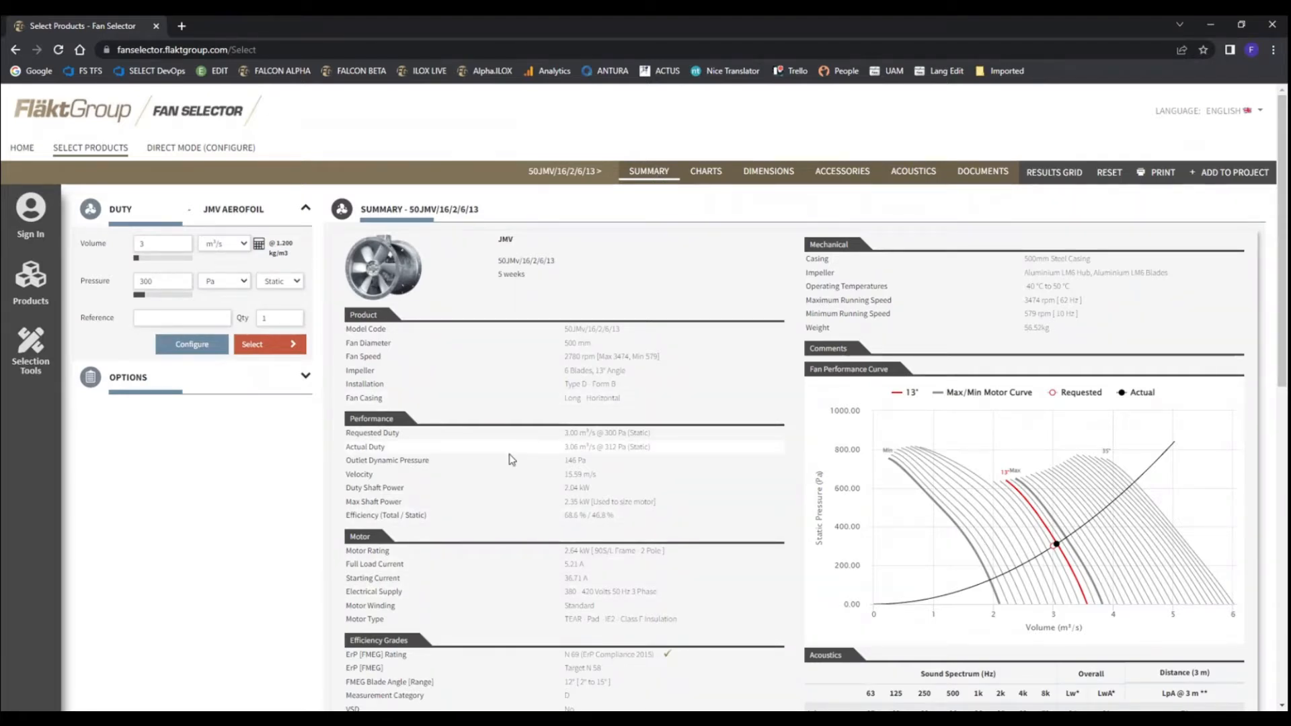
# Review the fan summary, including performance, motor, efficiency grades, running costs, dimensions, performance curve, acoustics and accessories
pyautogui.scroll(-7, 510, 454)
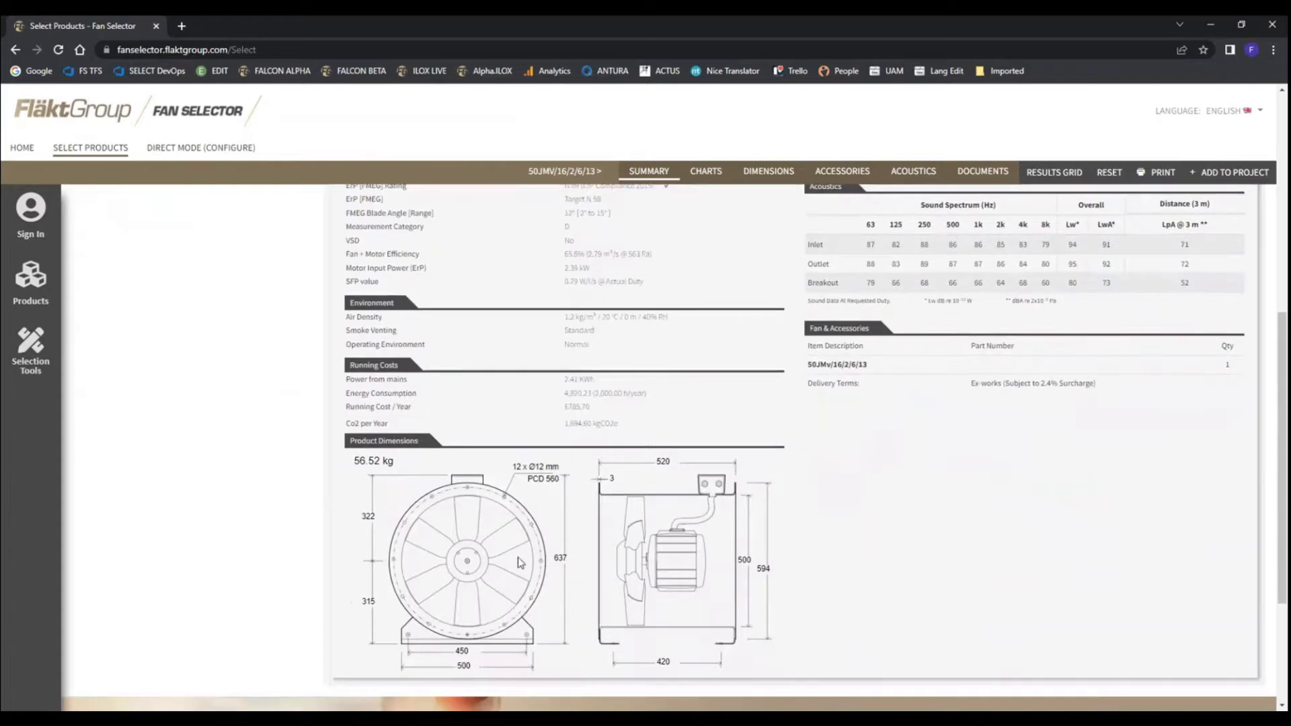
pyautogui.scroll(1, 566, 537)
pyautogui.scroll(7, 566, 536)
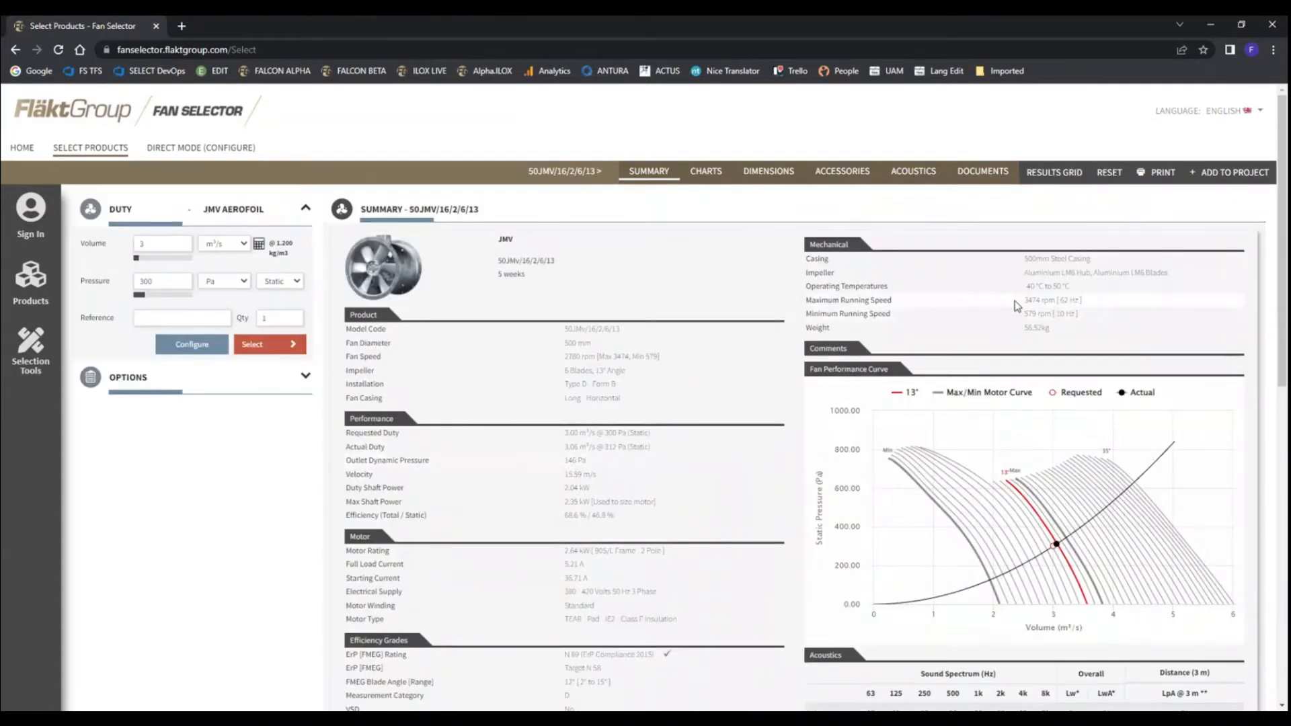
pyautogui.scroll(-1, 1027, 540)
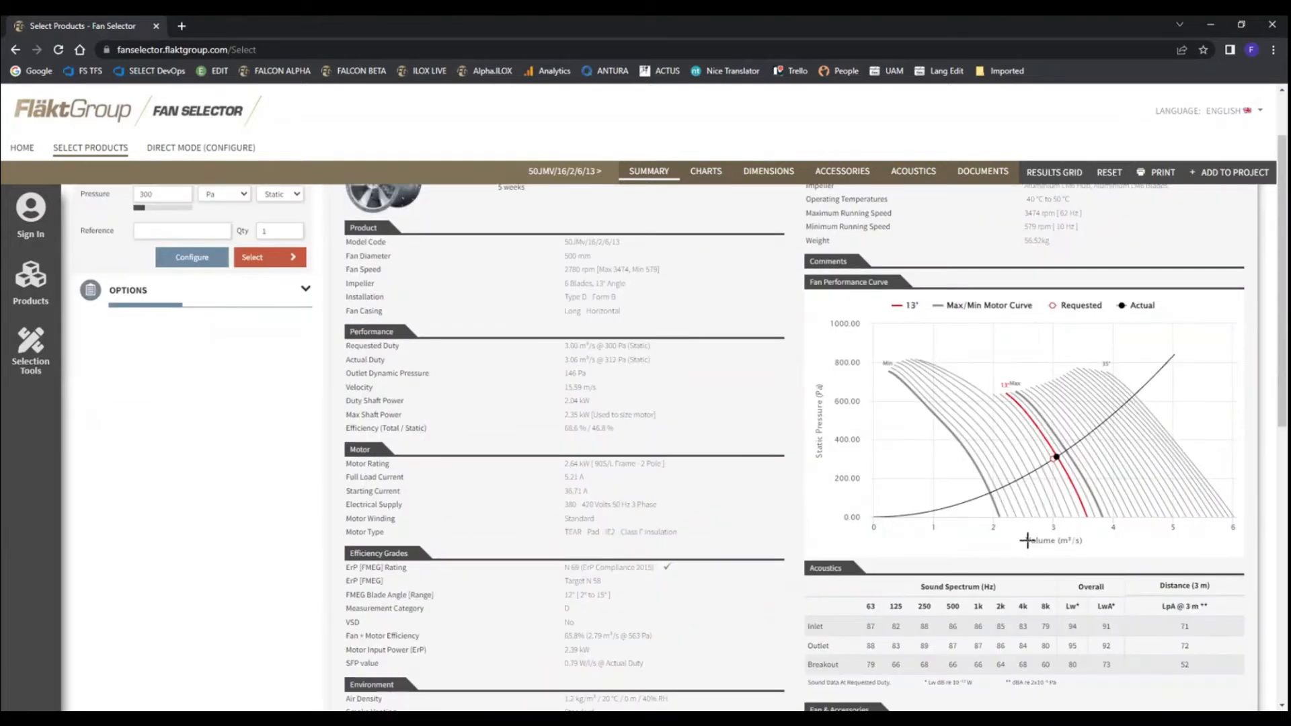
pyautogui.scroll(-3, 1026, 540)
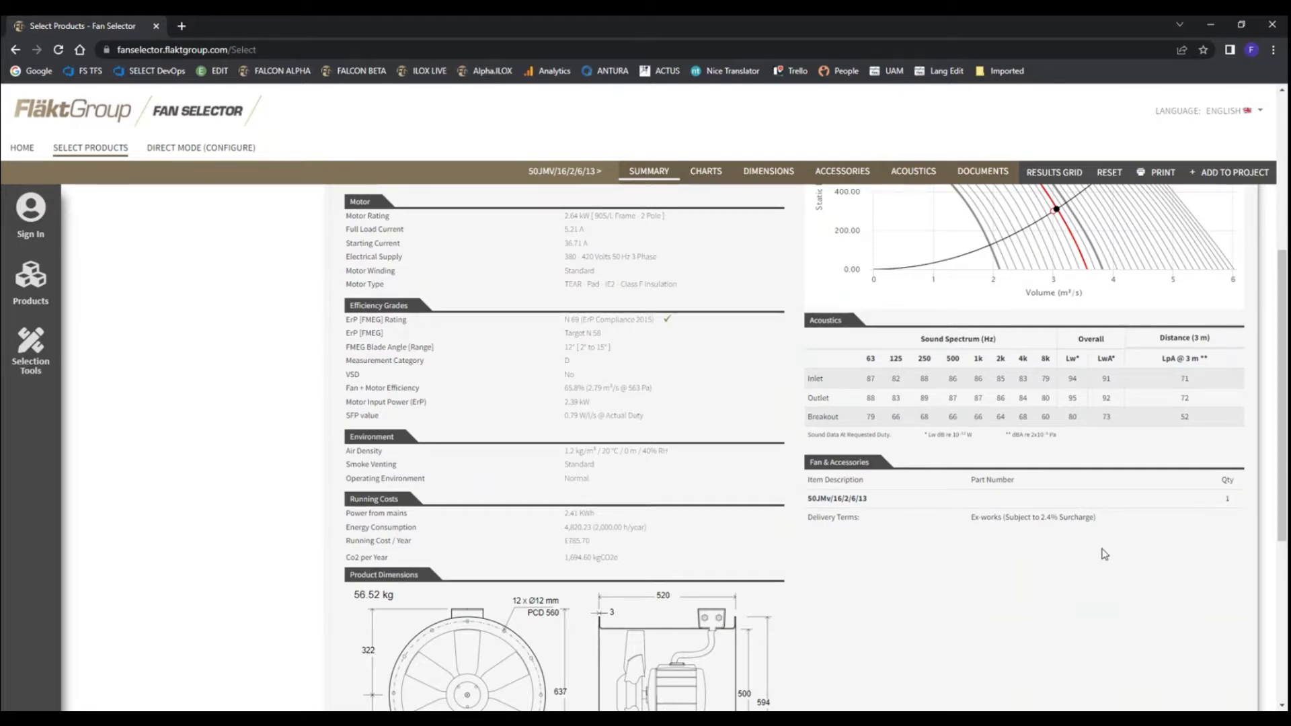
pyautogui.scroll(-2, 1009, 504)
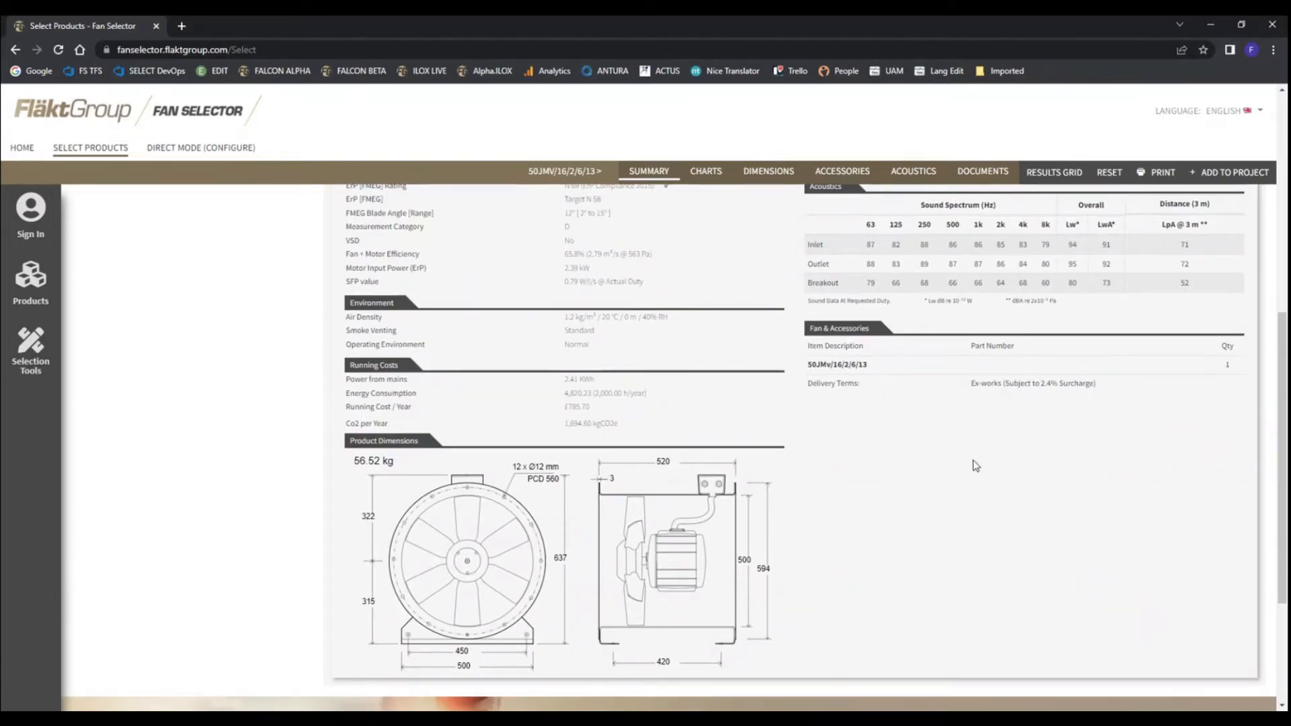
pyautogui.scroll(8, 968, 460)
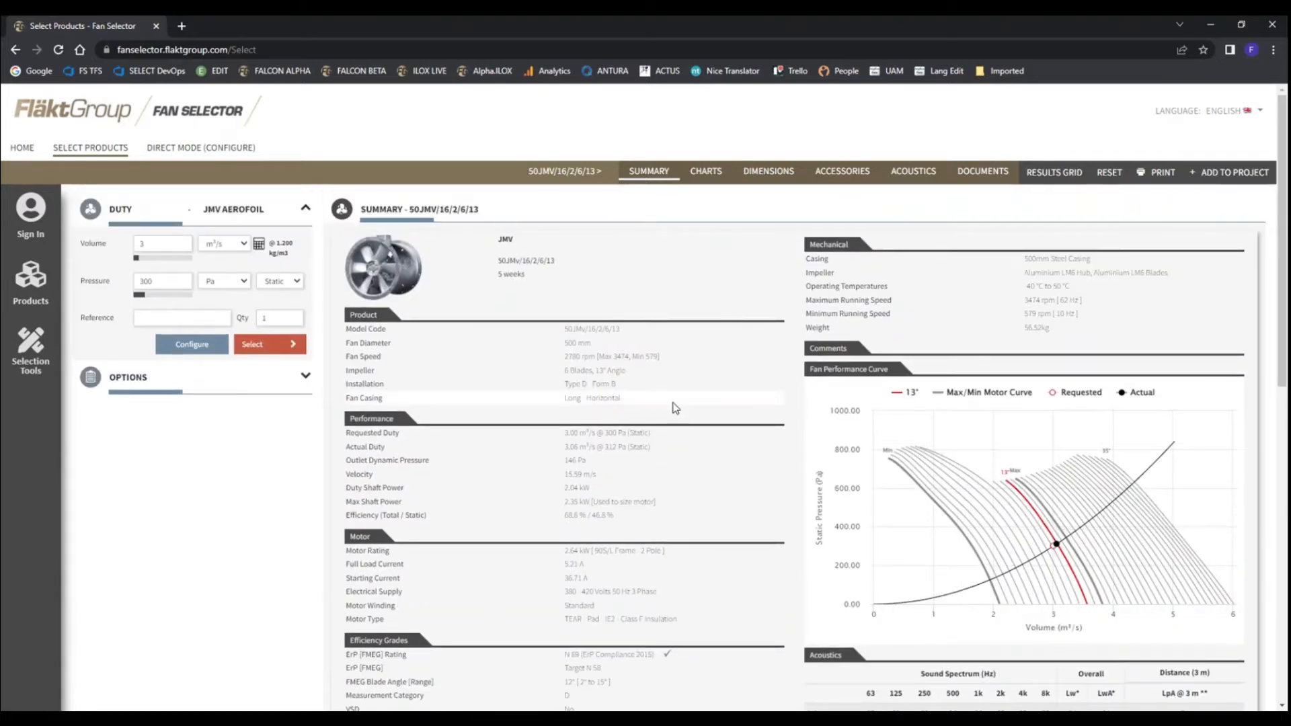
pyautogui.scroll(-1, 1012, 471)
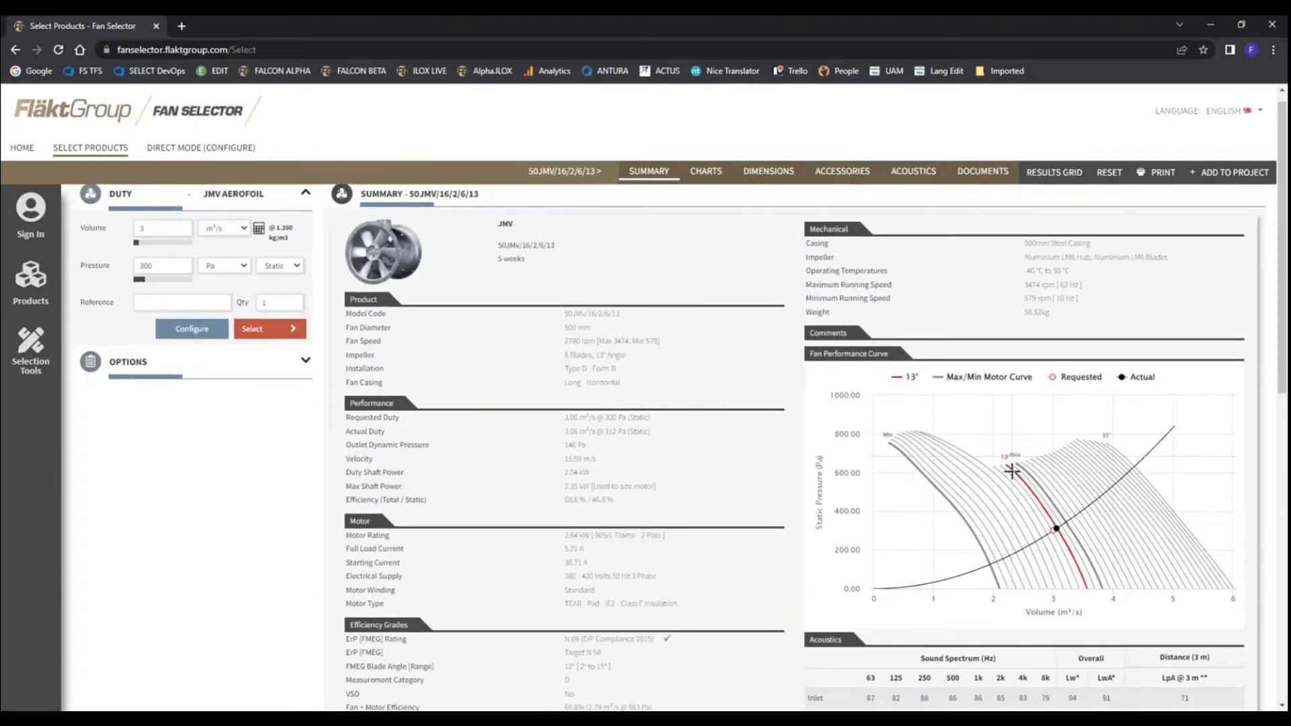
pyautogui.scroll(-7, 1012, 471)
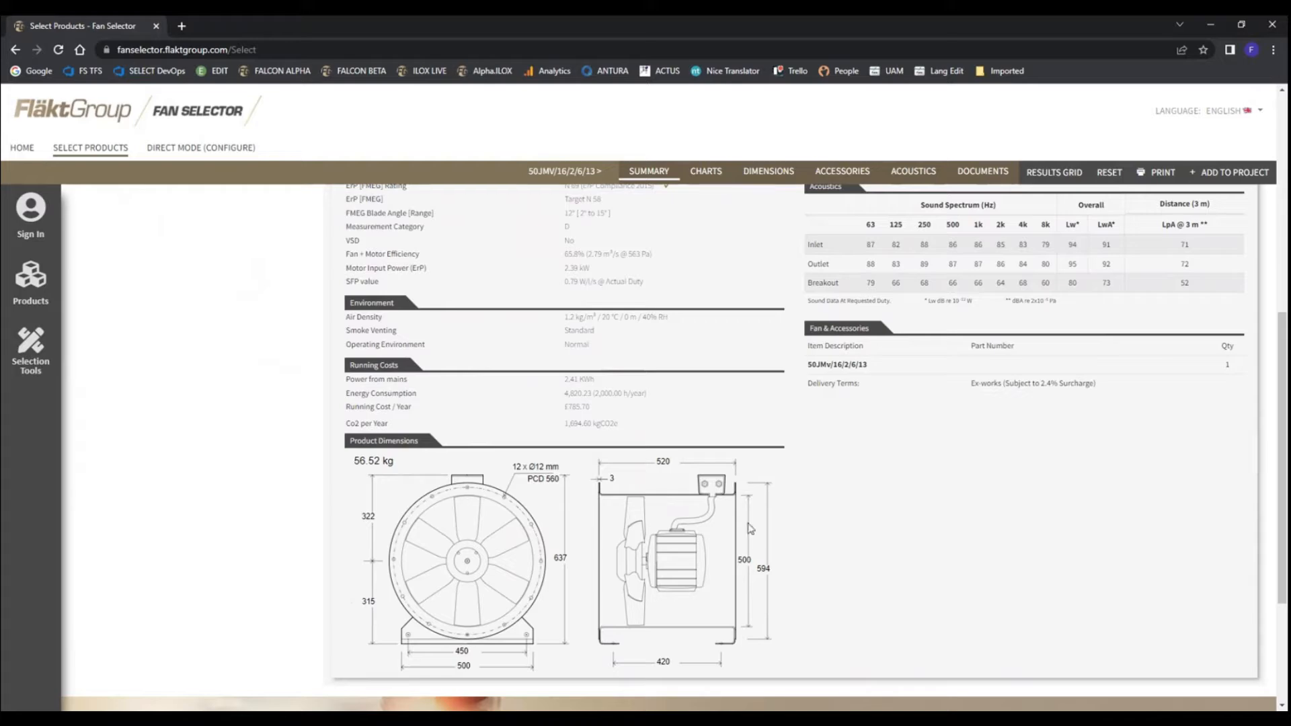
pyautogui.scroll(7, 766, 538)
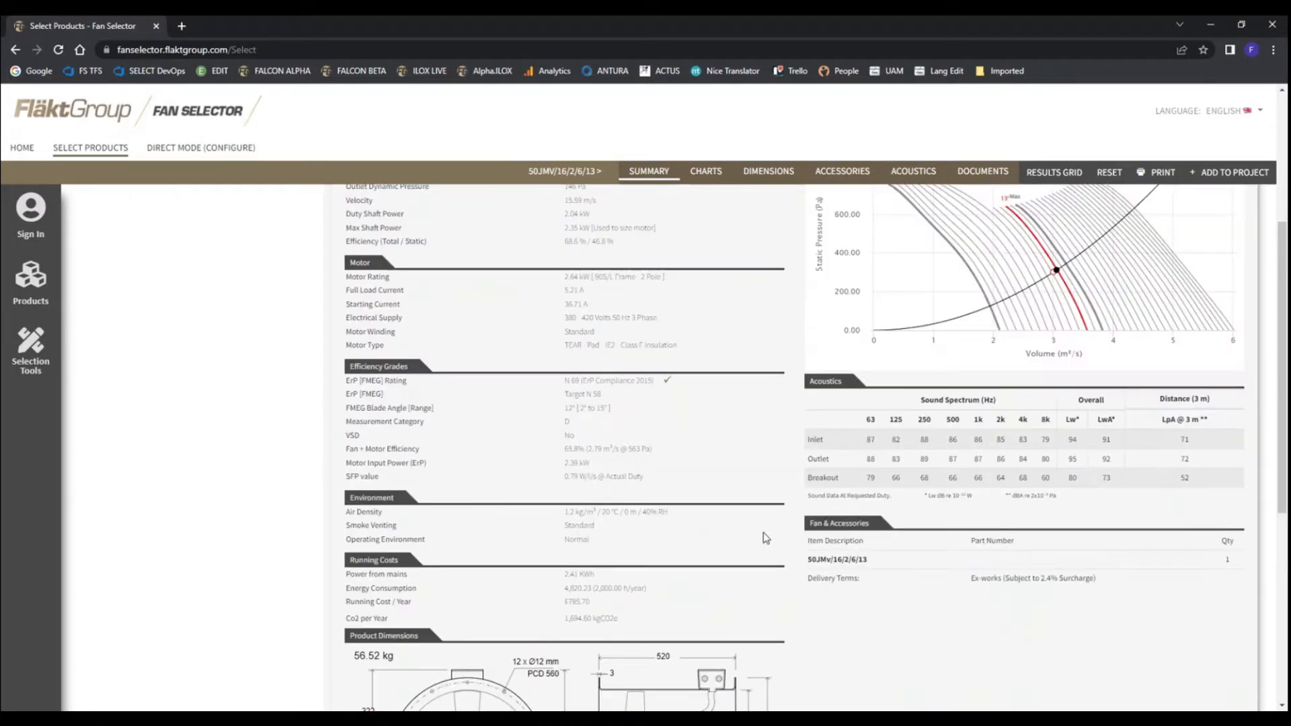
# Open the selected fan's charts, expand the power and efficiency charts, and compare them with the aerodynamic chart
pyautogui.click(706, 176)
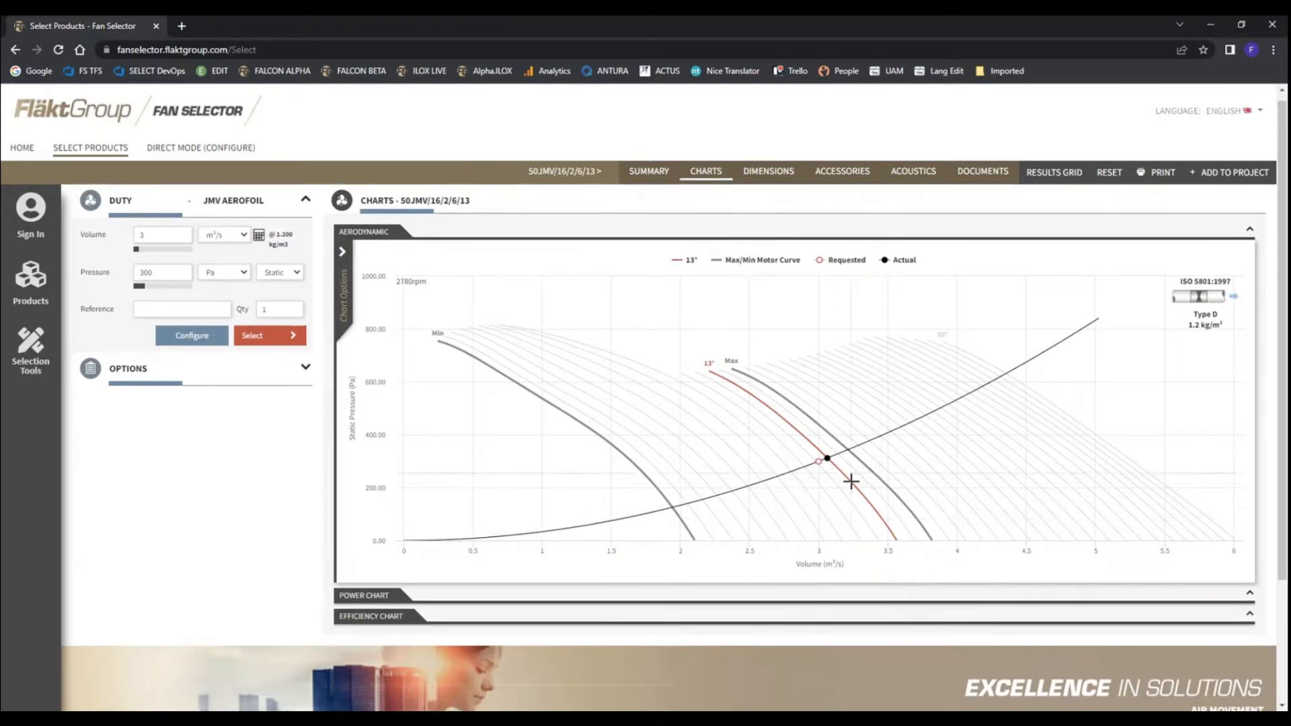
pyautogui.scroll(-2, 684, 493)
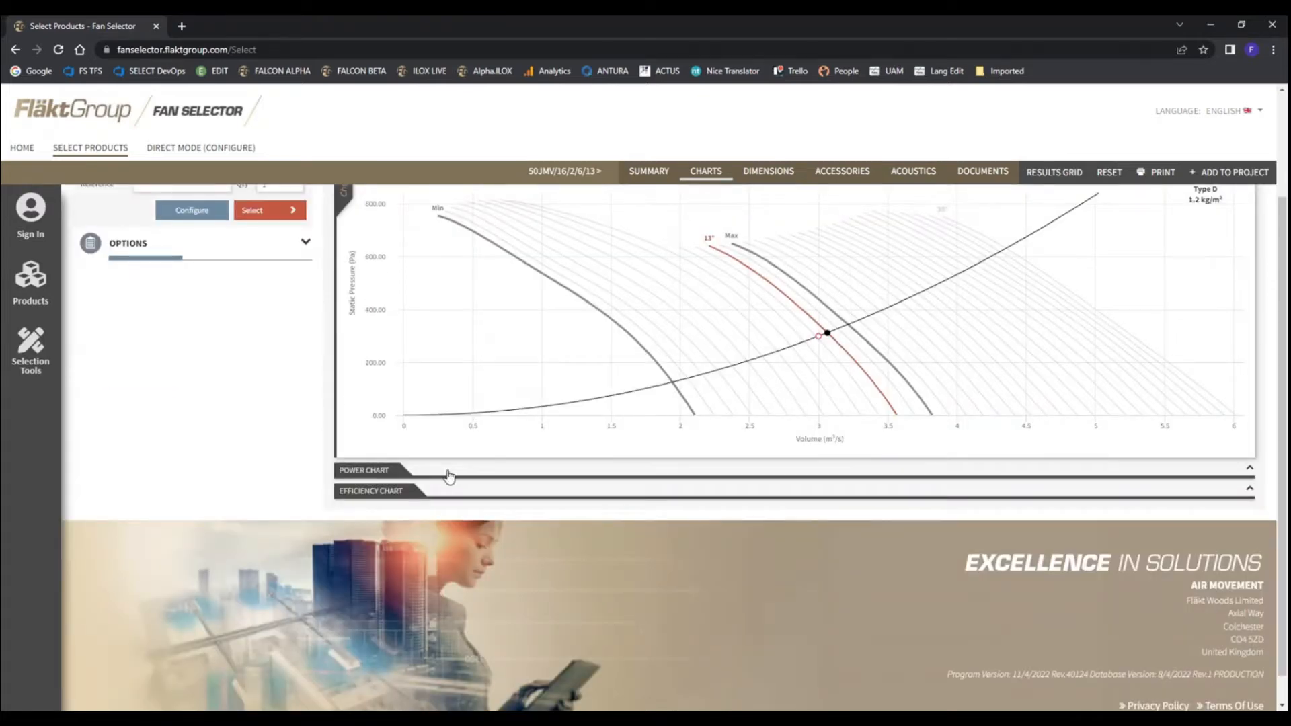
pyautogui.click(393, 471)
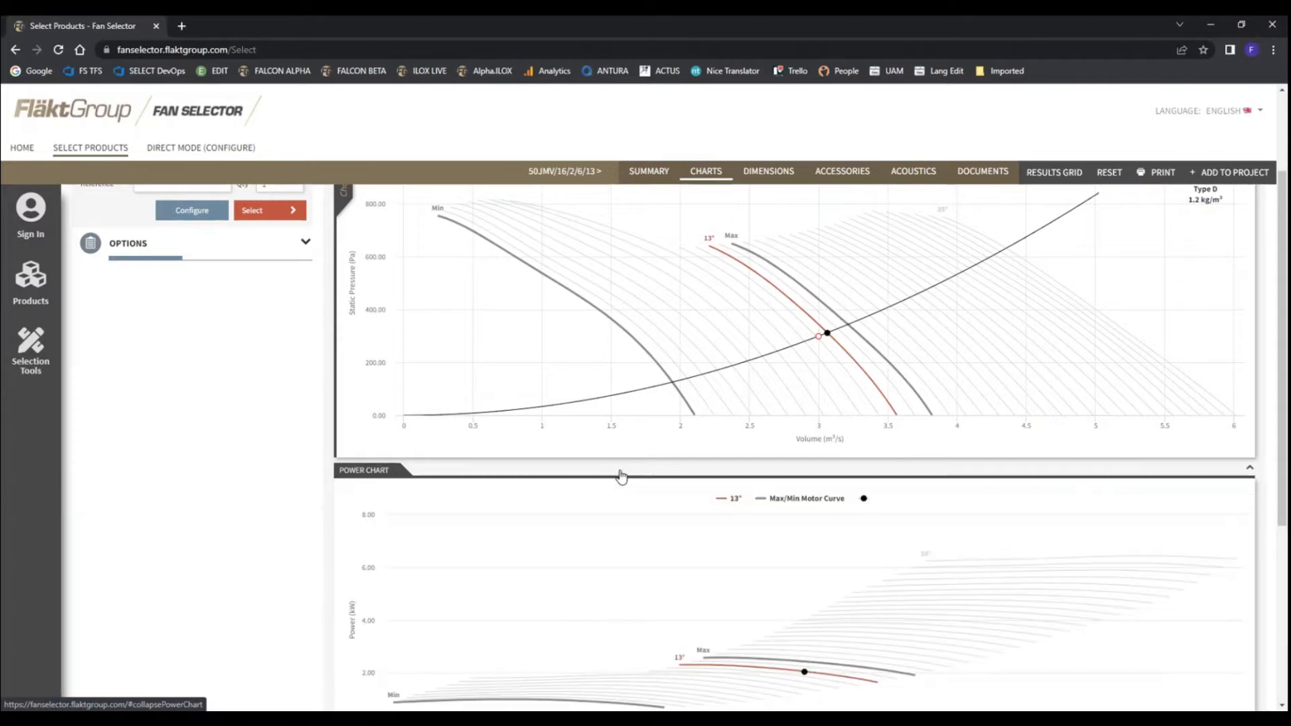
pyautogui.scroll(-4, 560, 527)
pyautogui.click(380, 501)
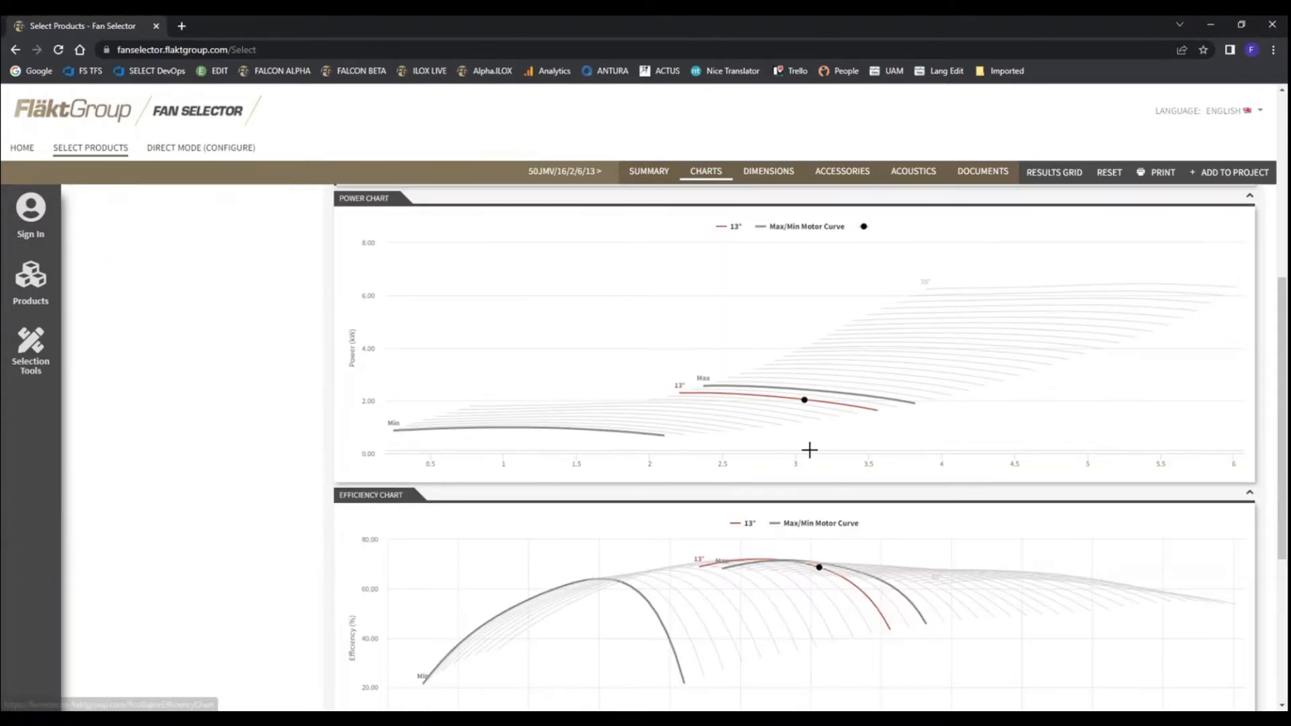
pyautogui.scroll(-2, 809, 449)
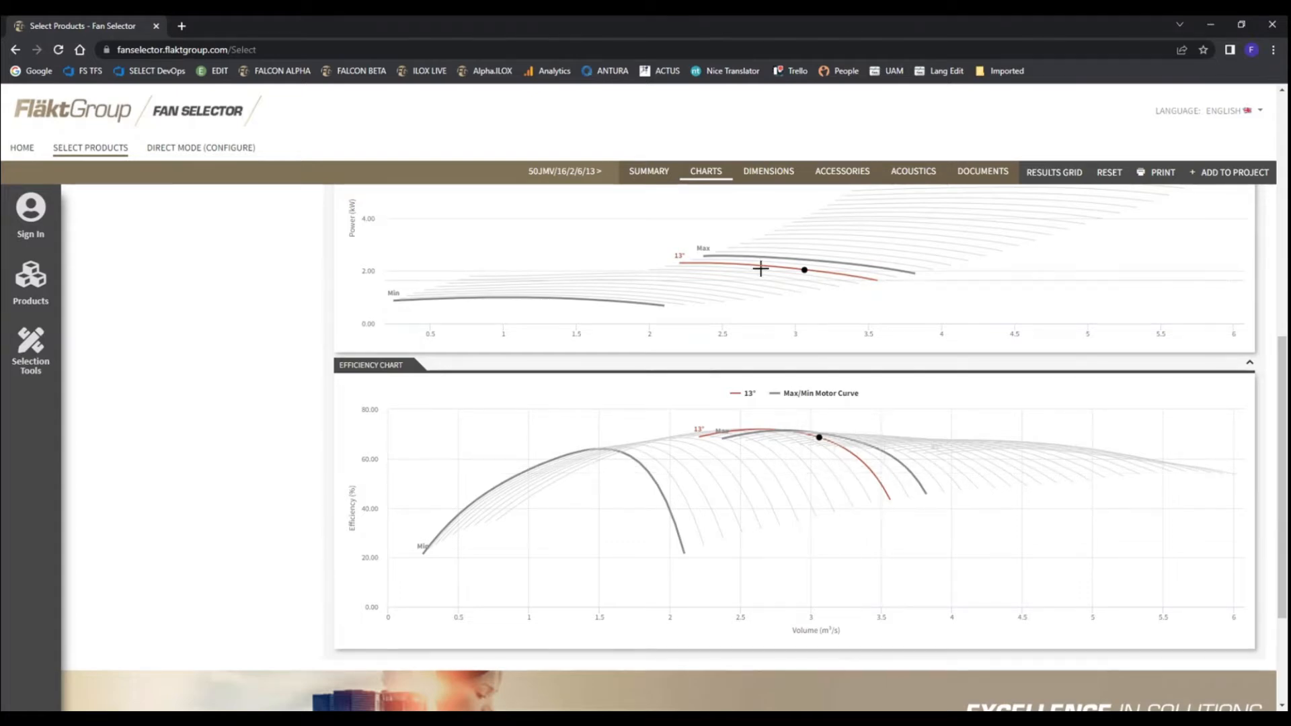
pyautogui.scroll(1, 769, 454)
pyautogui.scroll(4, 768, 455)
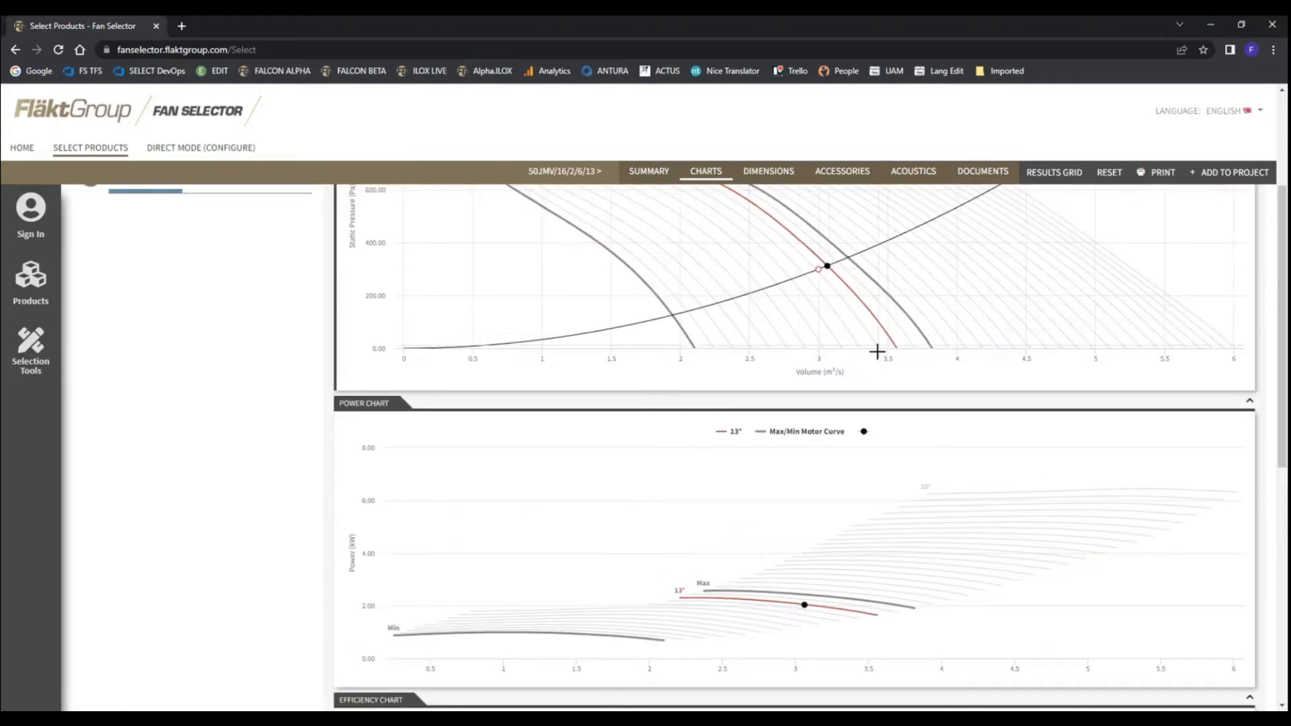
# Collapse the efficiency and power charts and return to the aerodynamic chart
pyautogui.scroll(-2, 692, 544)
pyautogui.click(380, 568)
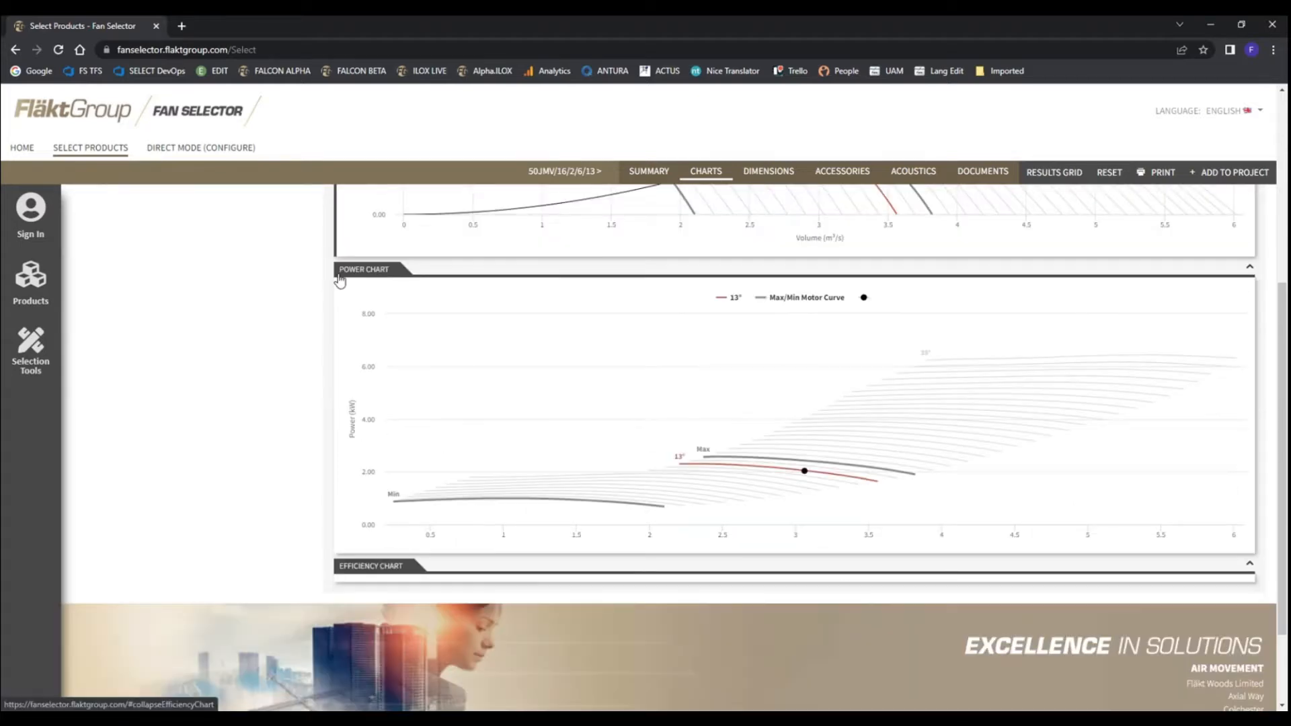
pyautogui.click(369, 270)
pyautogui.scroll(1, 755, 382)
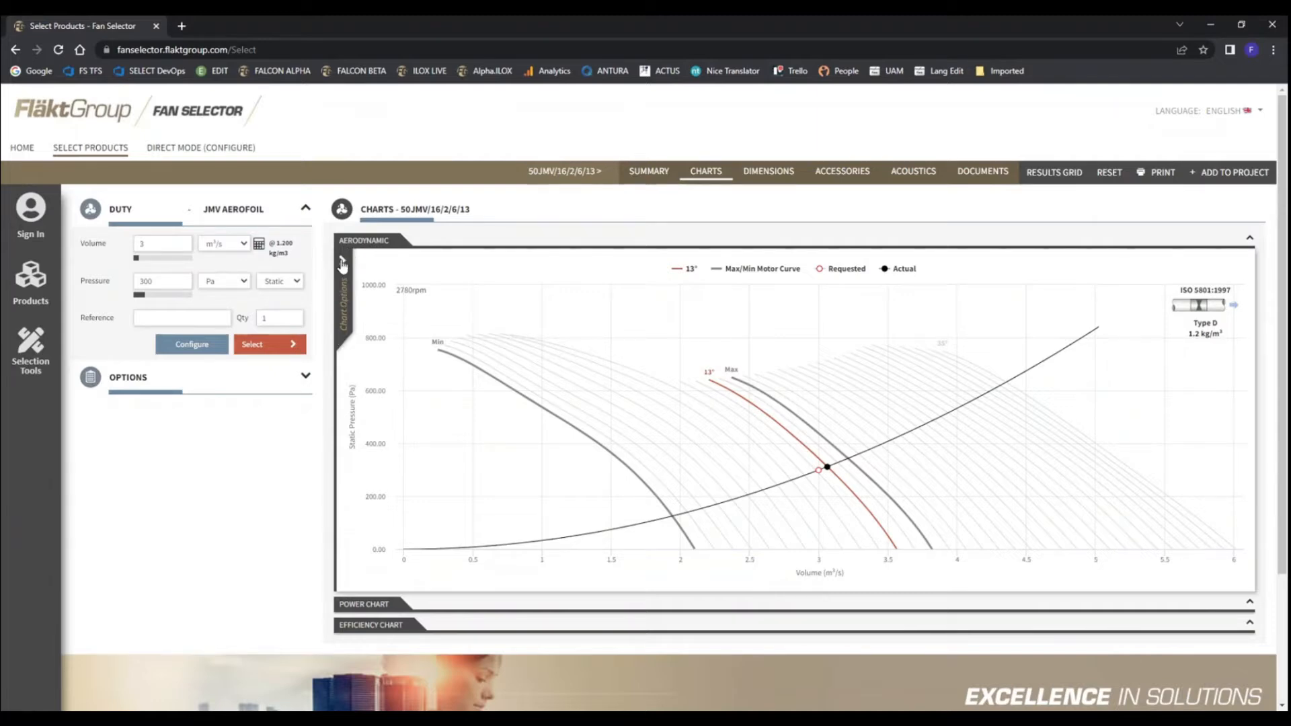
# Turn on efficiency contours, with shading kept on, for the aerodynamic chart, apply the change and hide the chart options
pyautogui.click(342, 262)
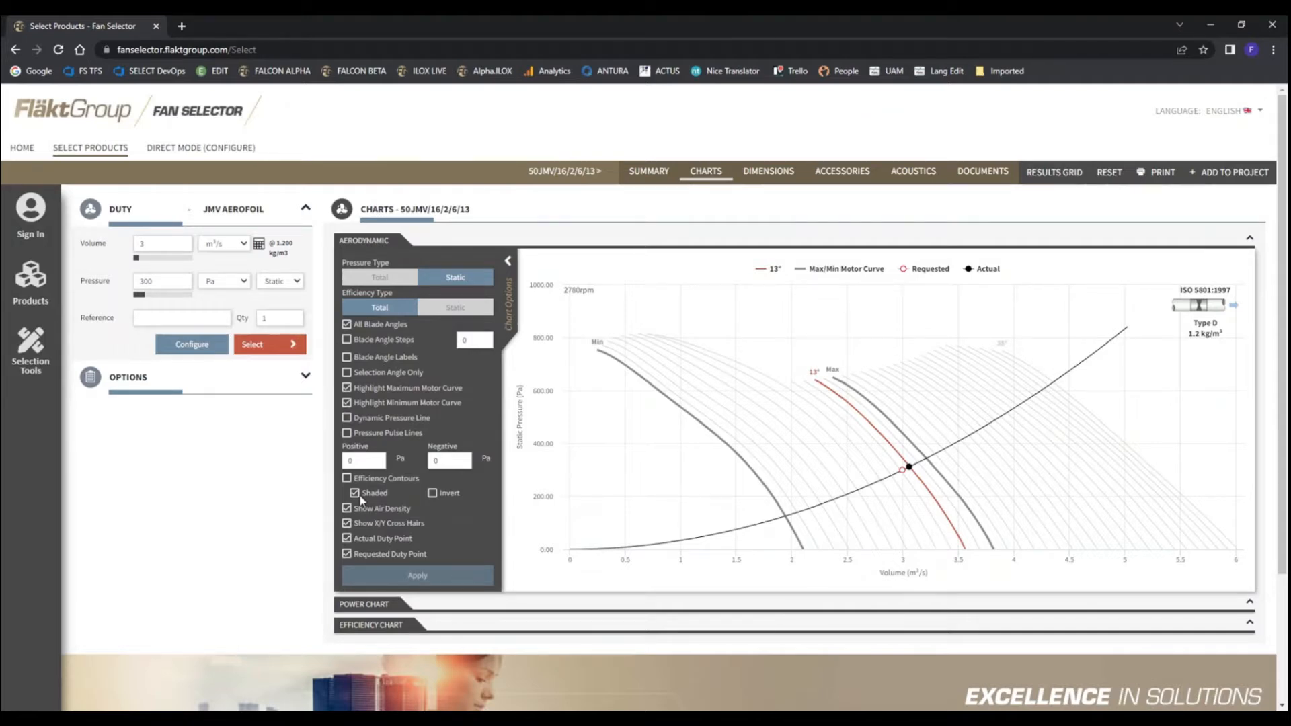
pyautogui.click(347, 478)
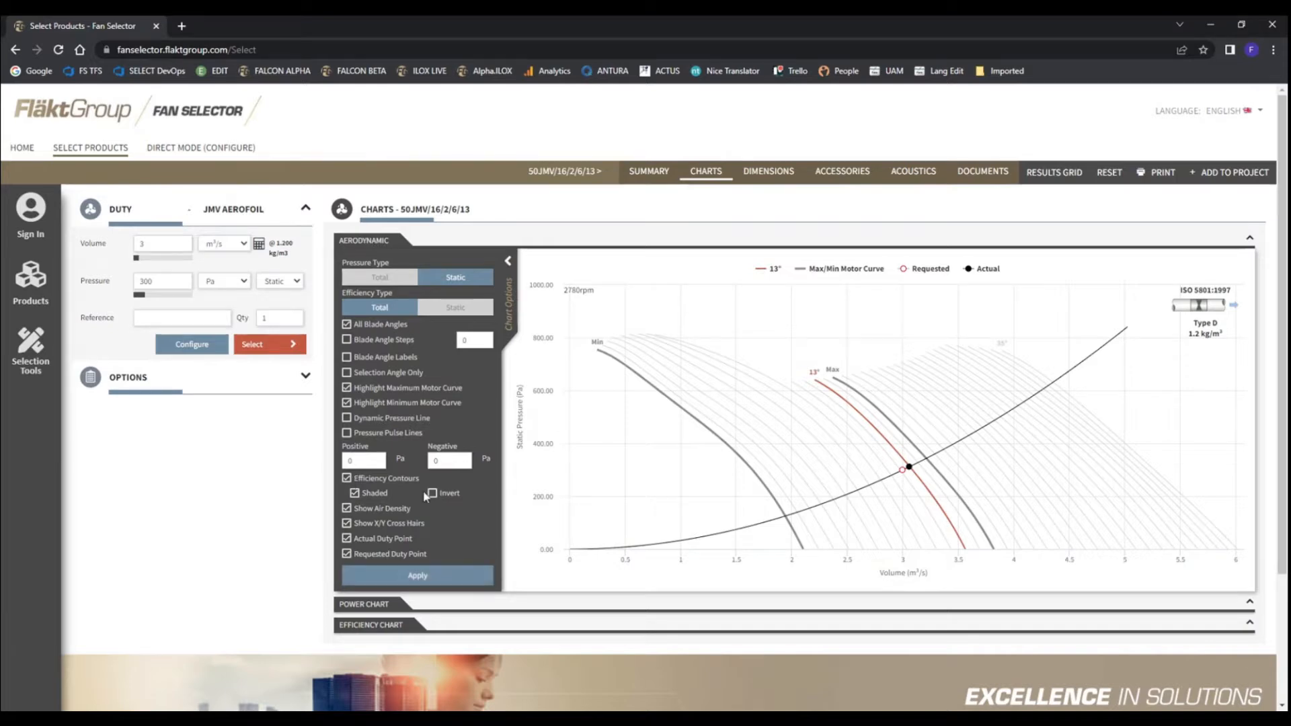
pyautogui.click(418, 576)
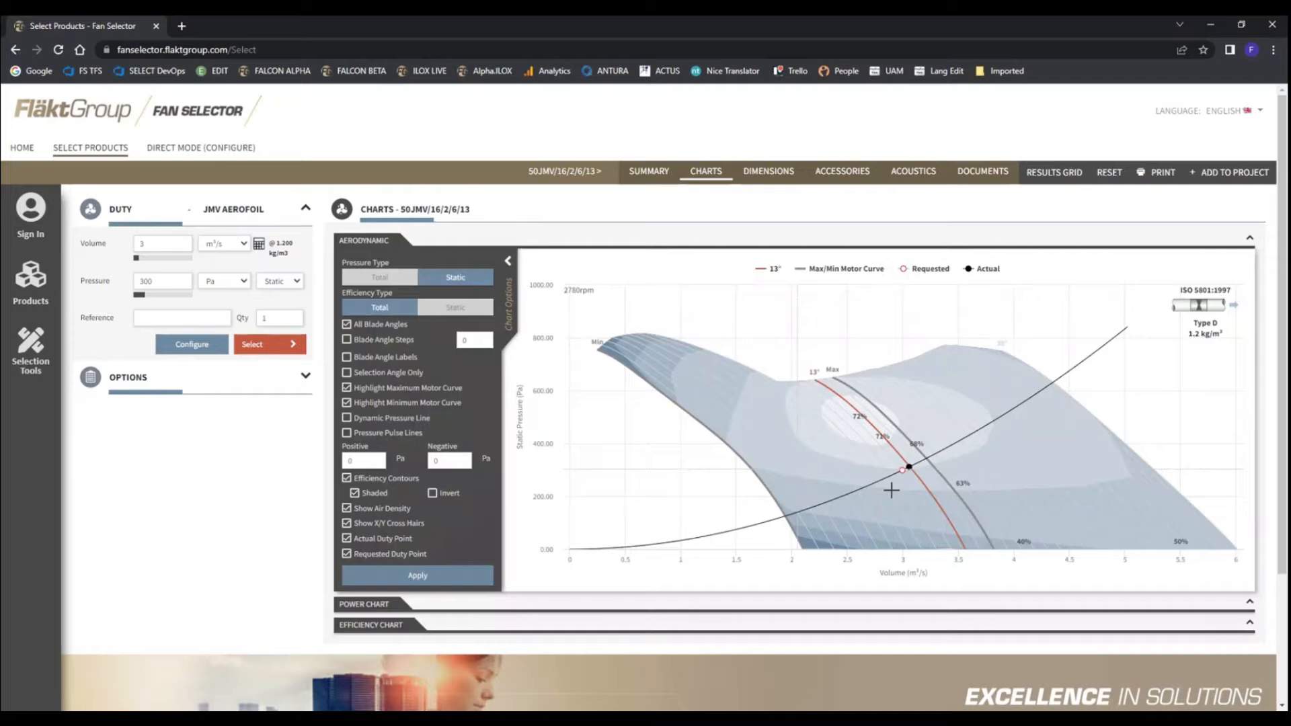
pyautogui.click(508, 261)
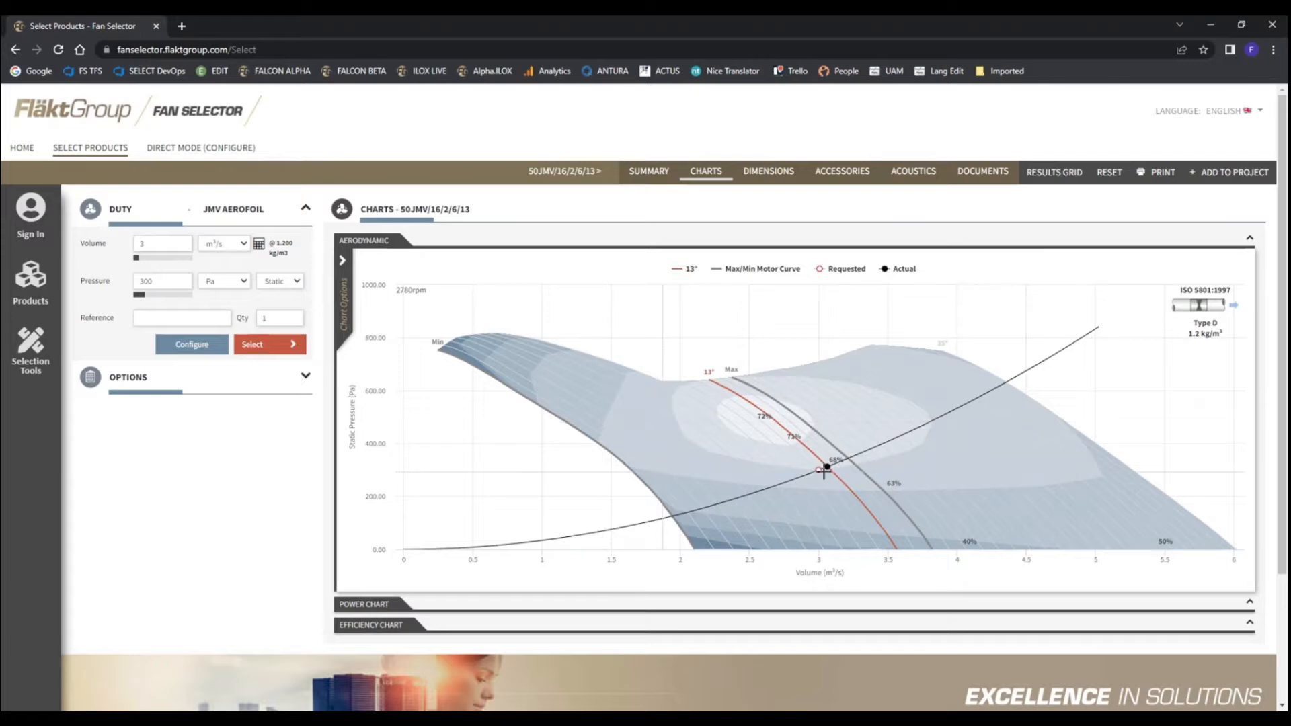
pyautogui.click(343, 260)
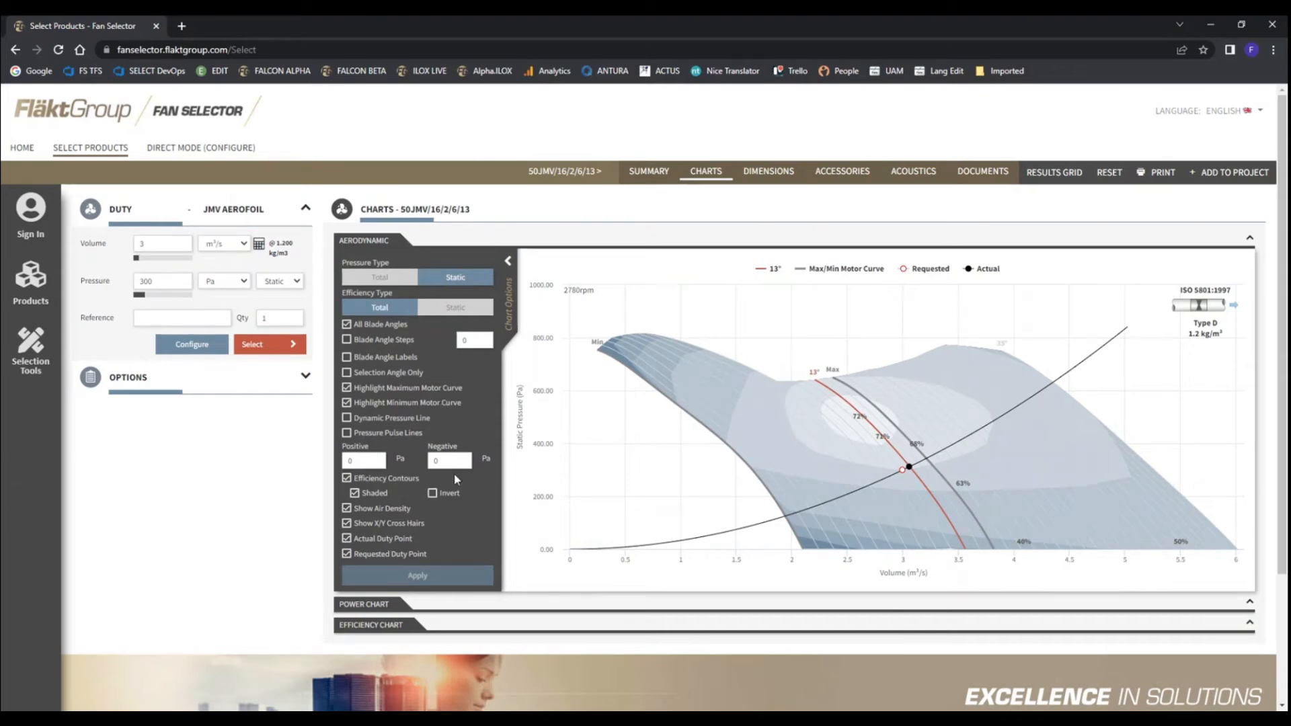
pyautogui.click(508, 261)
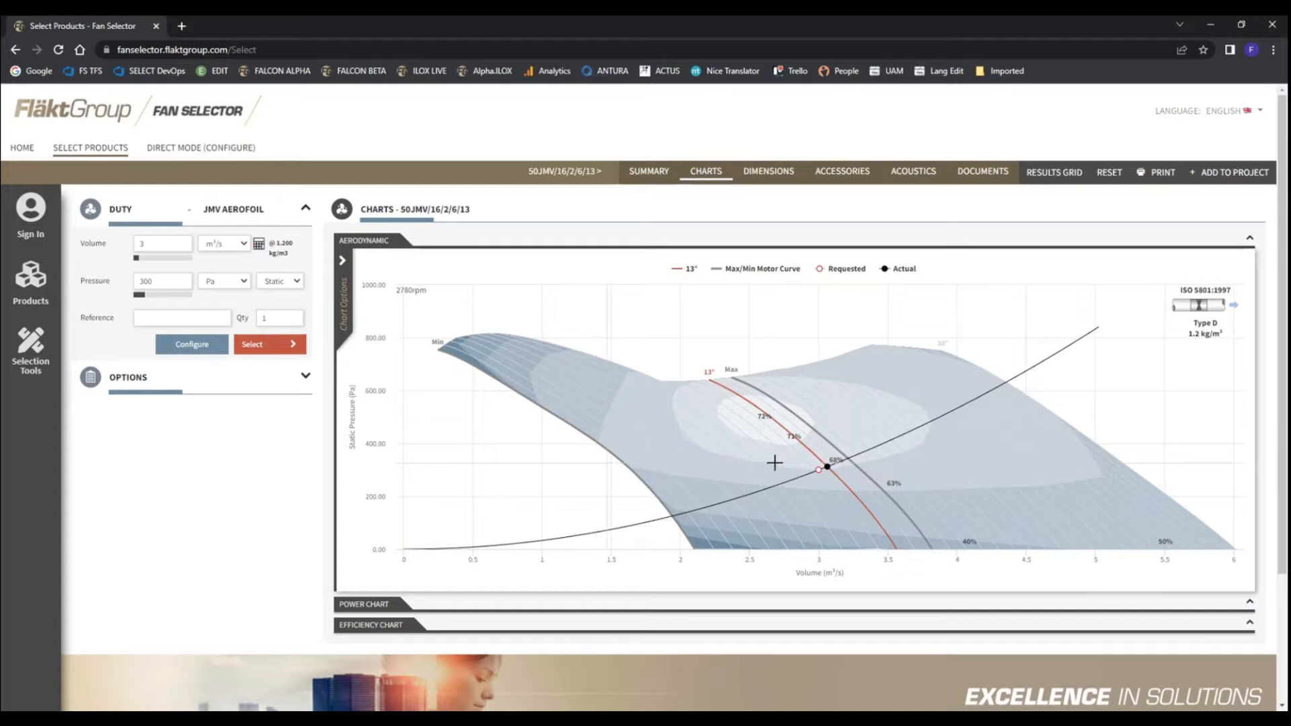
# Review the shaded performance curve in the fan summary and charts, and the fan's dimensions, accessories and acoustics
pyautogui.click(648, 172)
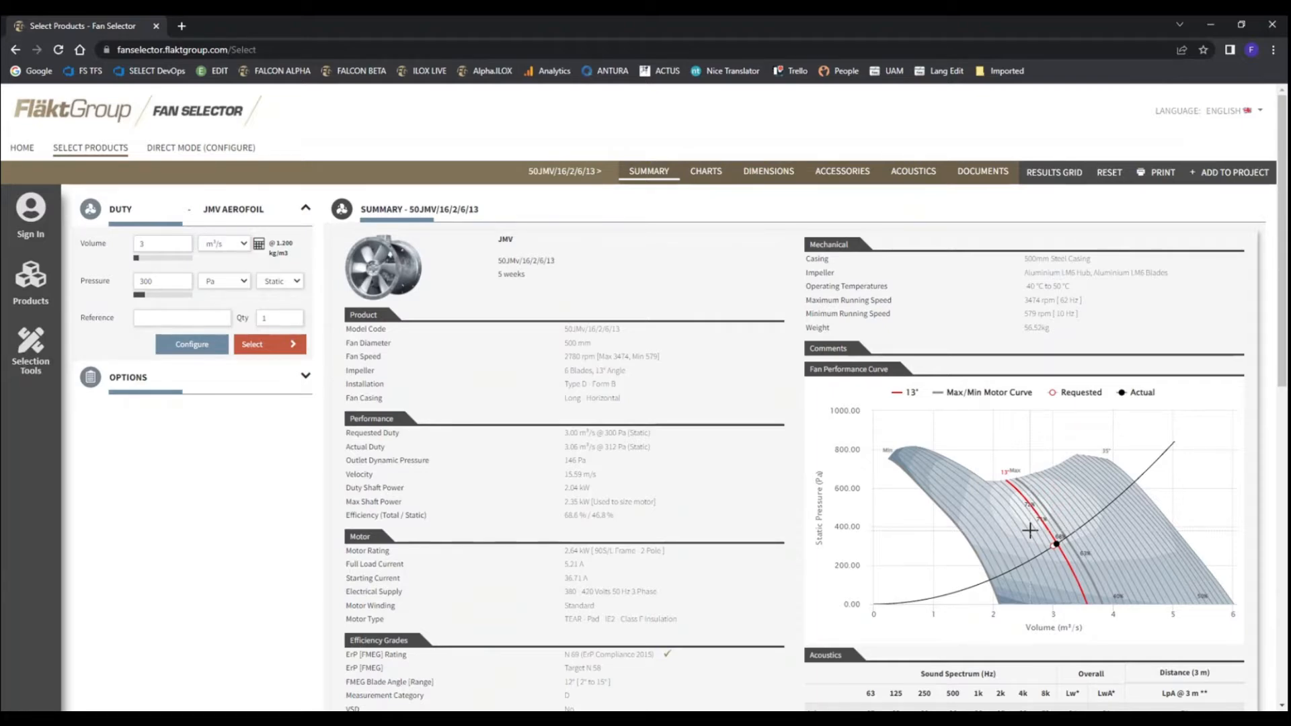
pyautogui.click(706, 173)
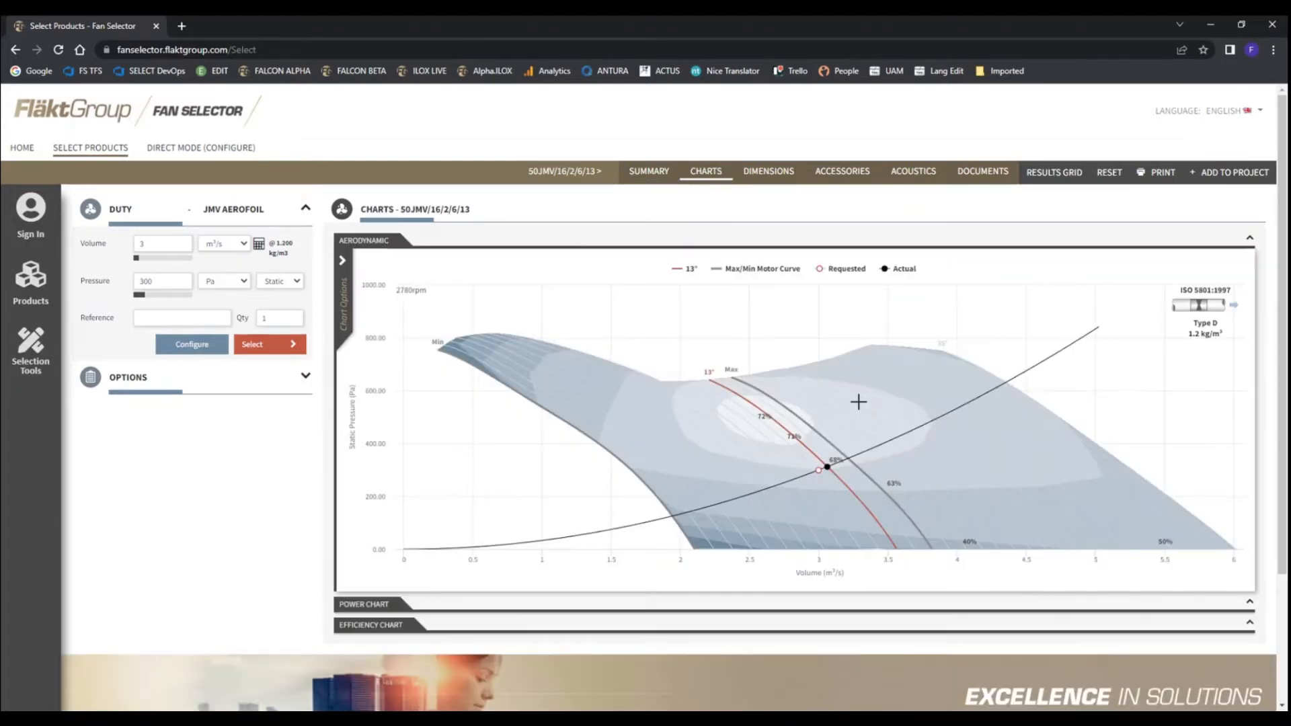
pyautogui.click(768, 172)
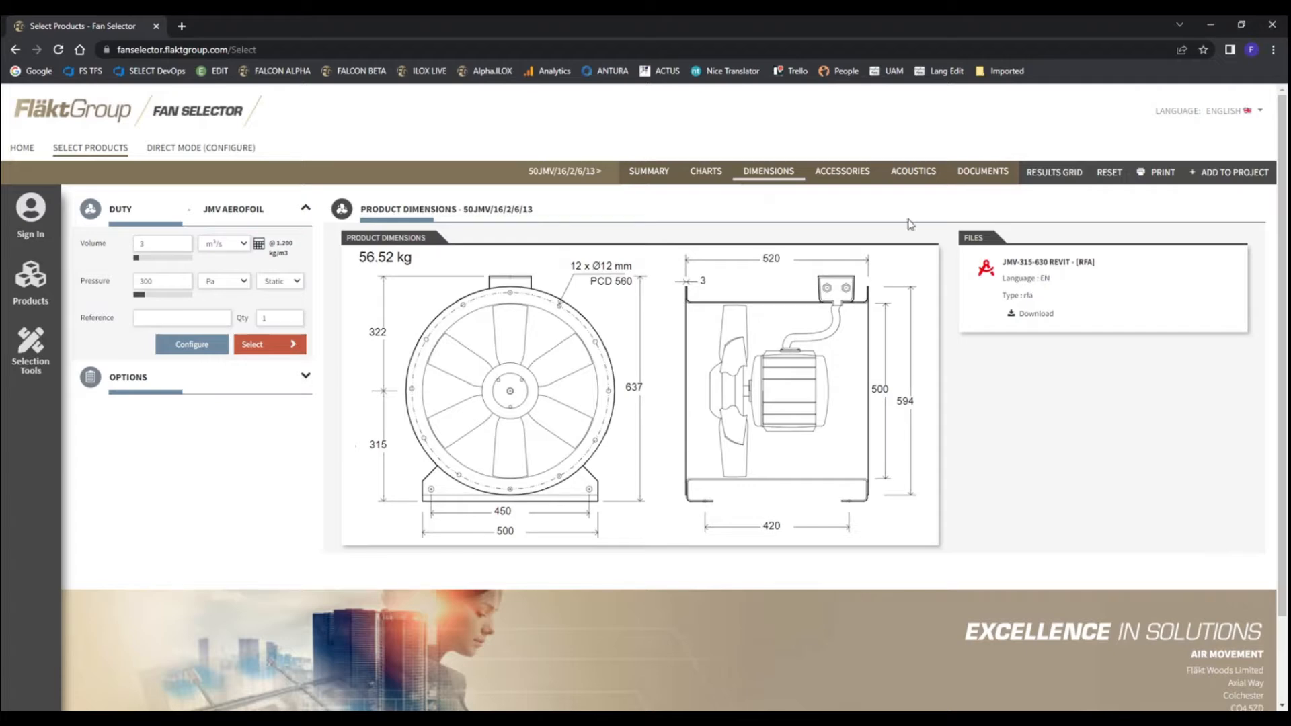
pyautogui.click(852, 174)
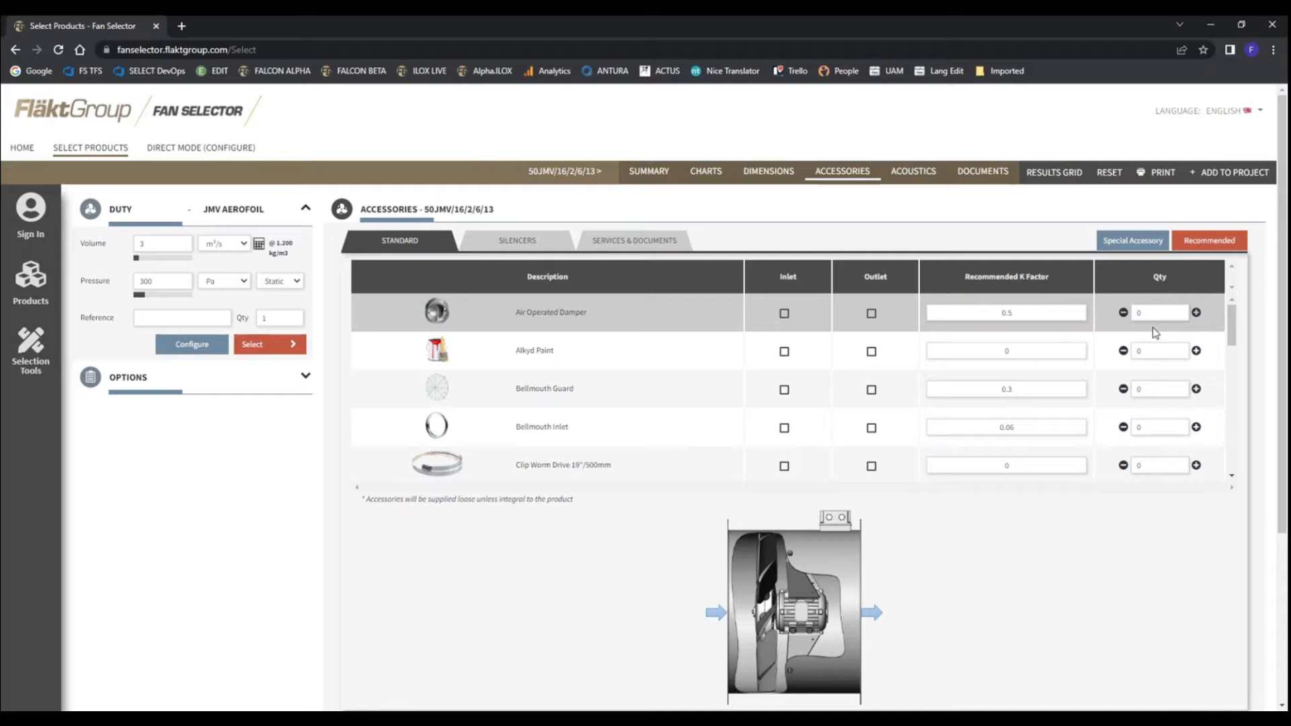
pyautogui.click(913, 171)
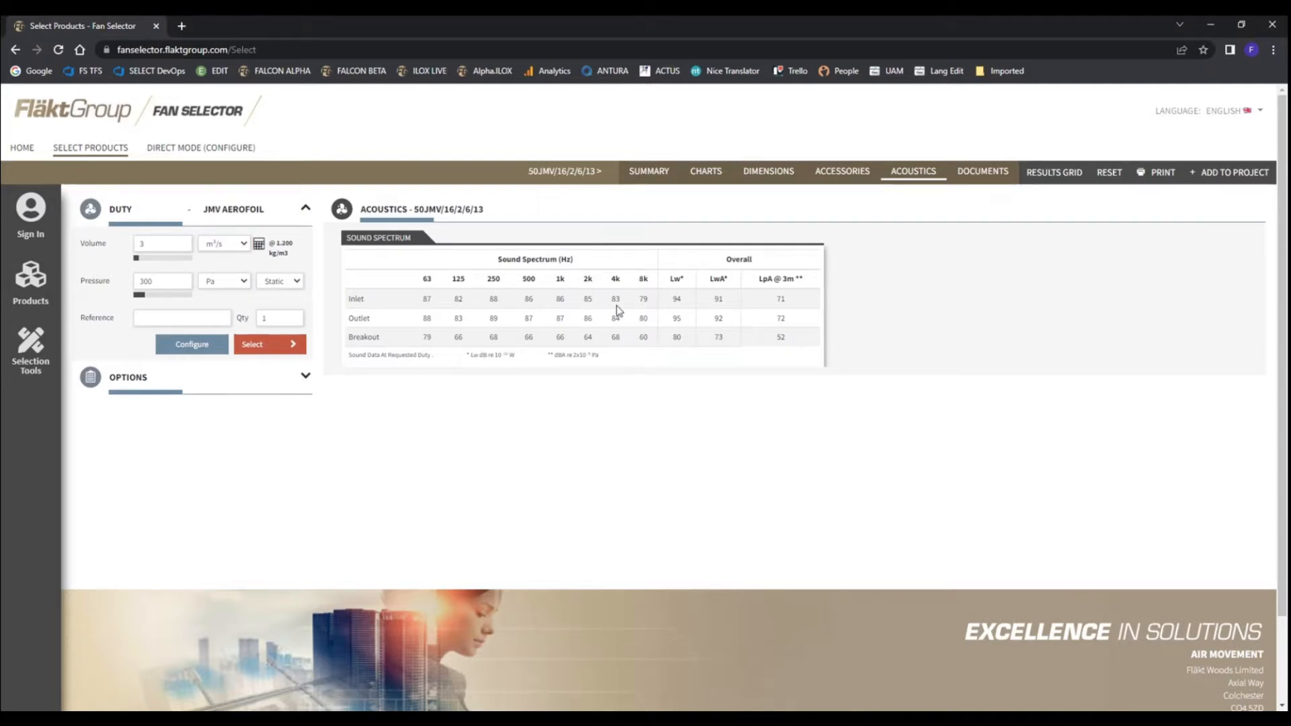
# Examine the fan's available documents, including catalogues, installation guide, spec sheet, sales brochure and Revit file
pyautogui.click(984, 170)
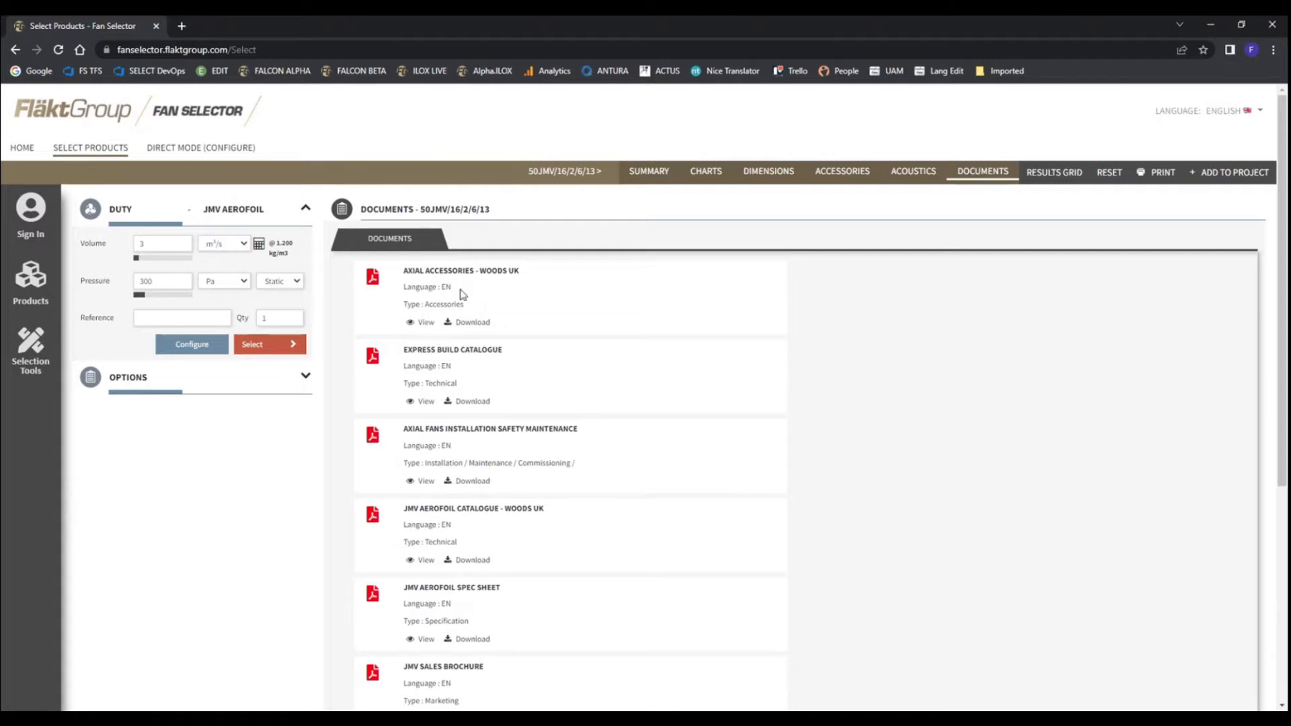
pyautogui.scroll(-5, 504, 303)
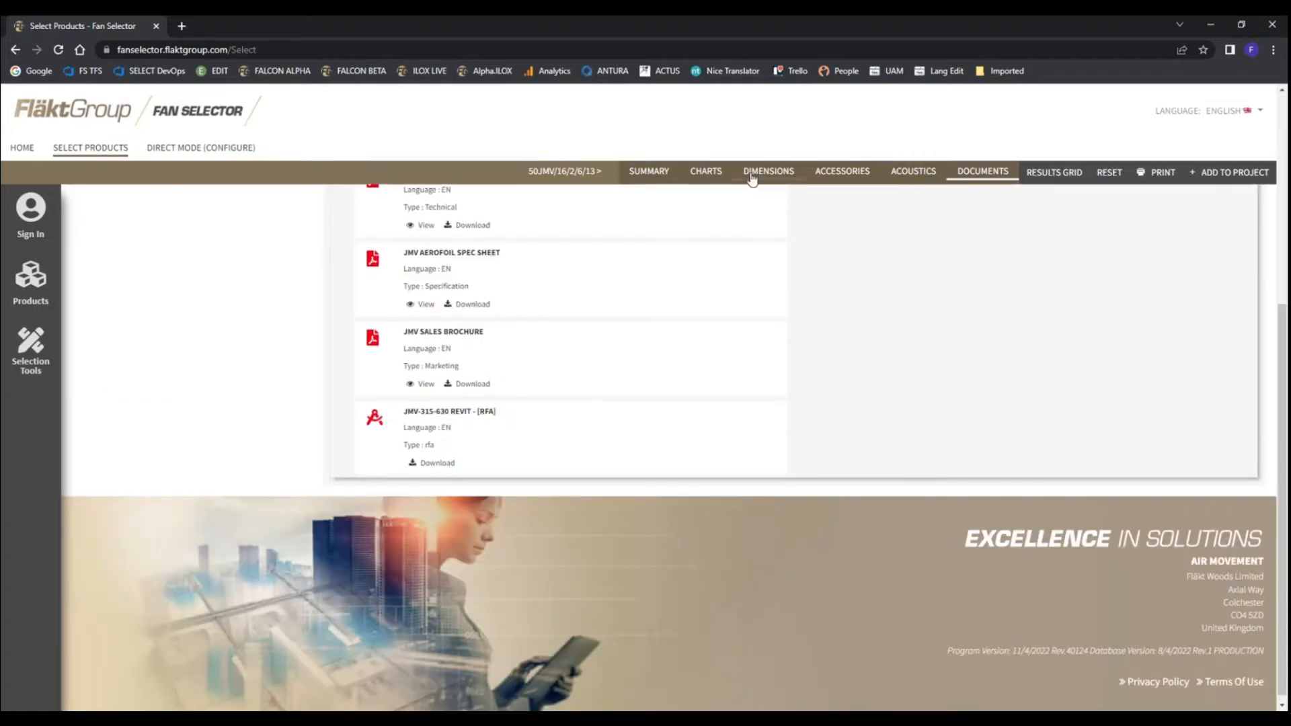
pyautogui.scroll(1, 693, 363)
pyautogui.scroll(2, 642, 361)
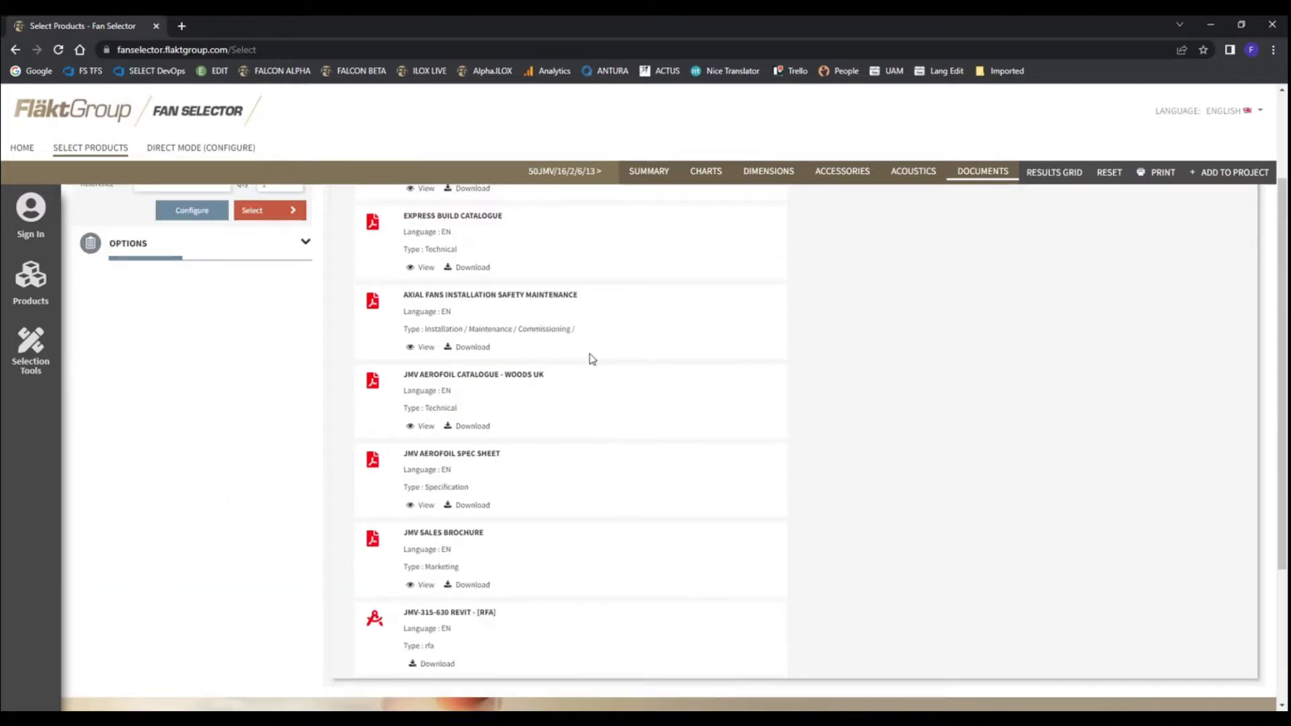
pyautogui.scroll(-2, 522, 476)
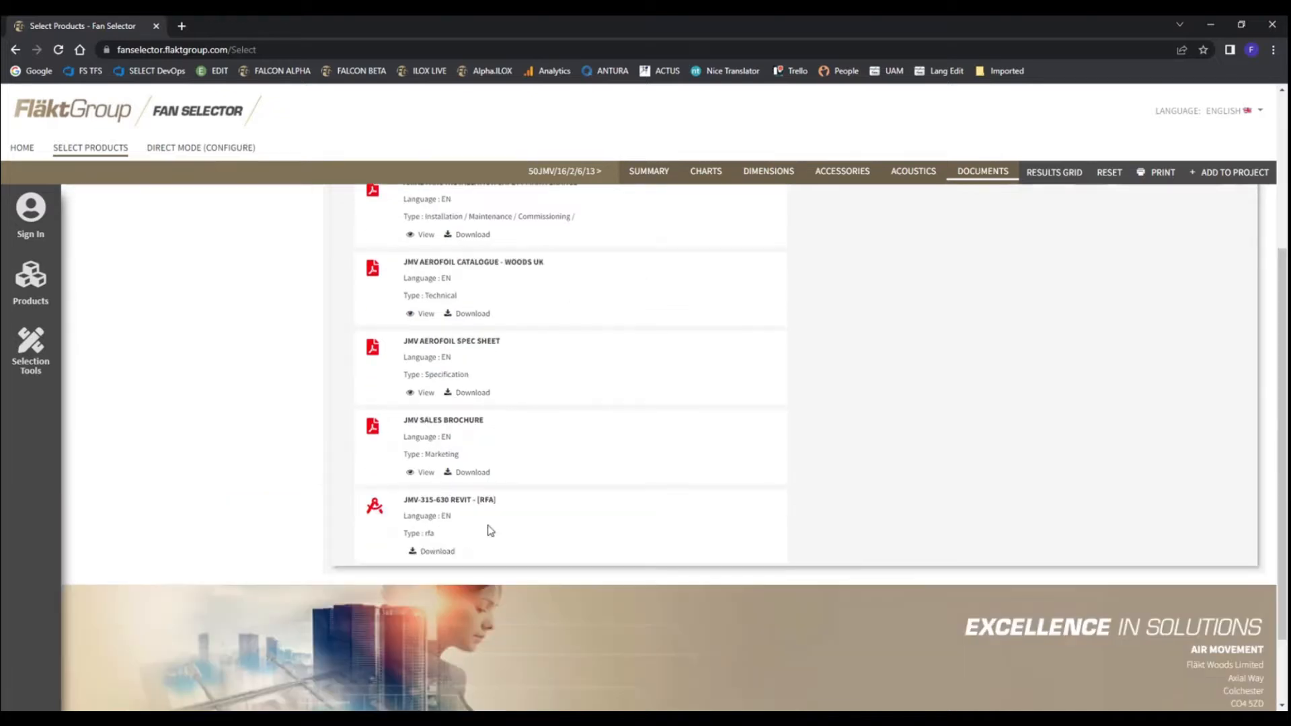
pyautogui.scroll(4, 537, 474)
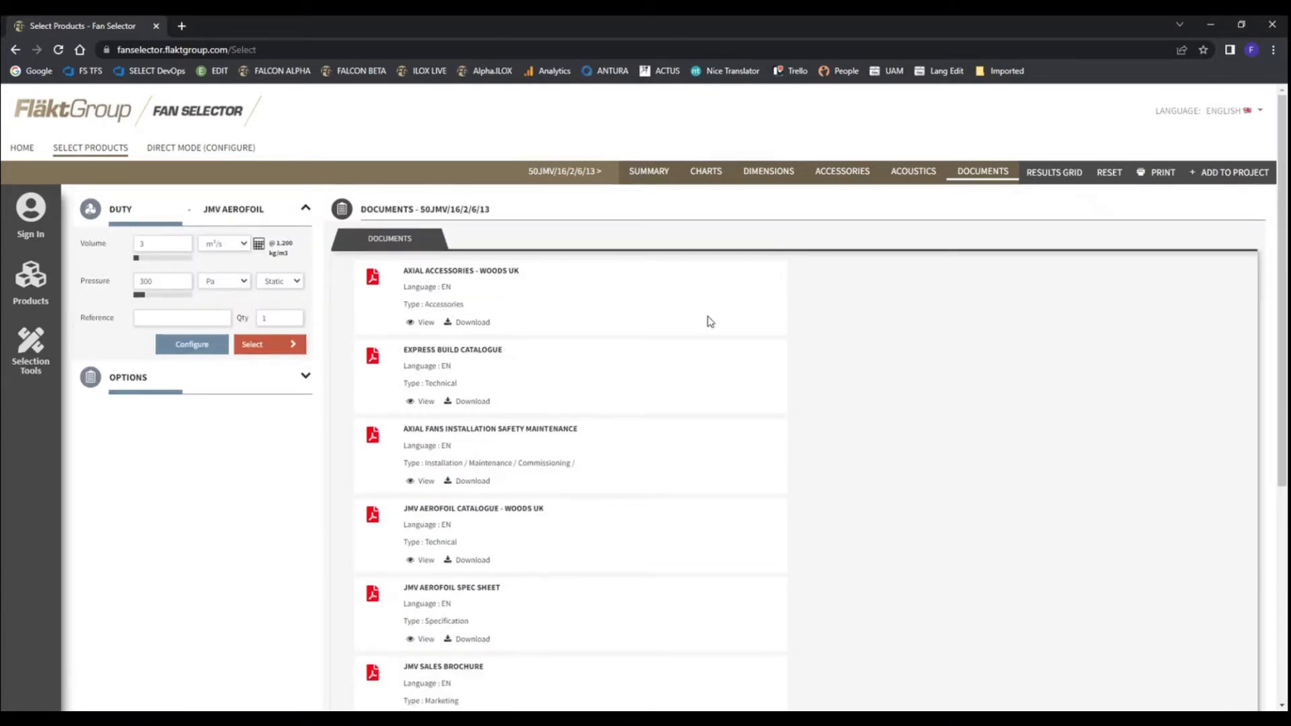
pyautogui.scroll(-6, 693, 330)
pyautogui.scroll(5, 655, 340)
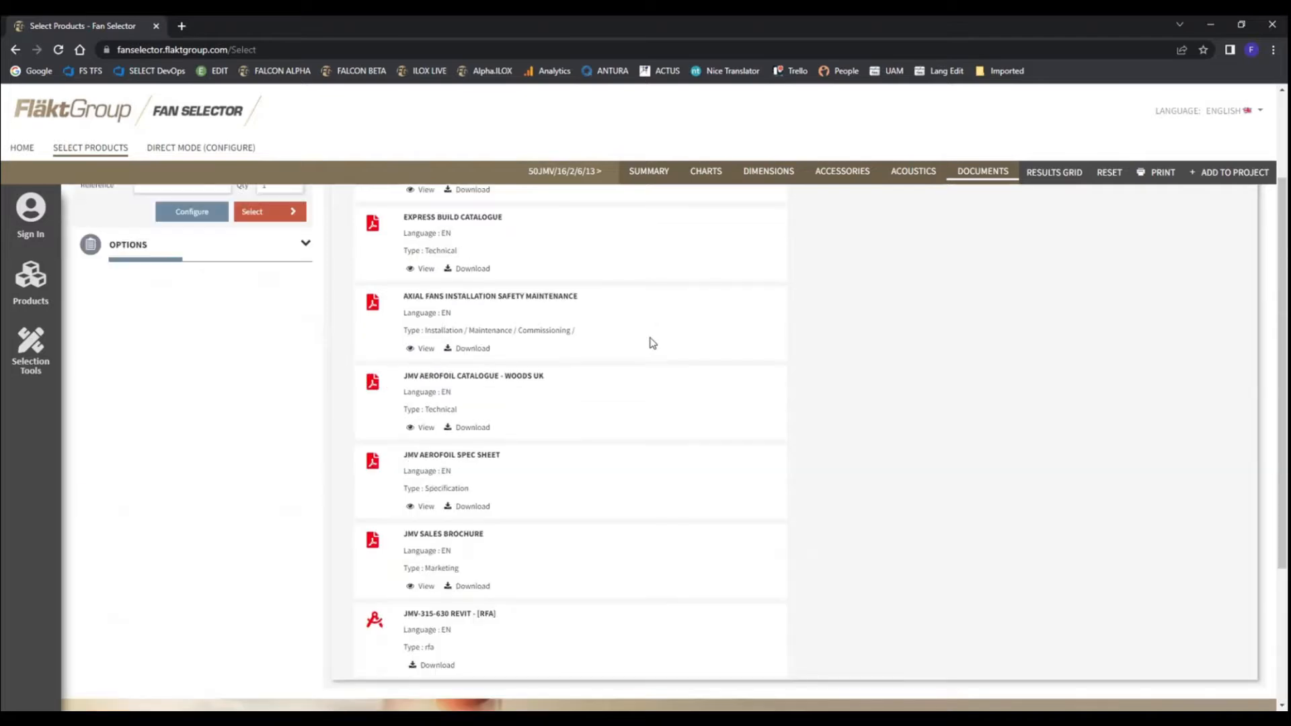
pyautogui.scroll(1, 646, 341)
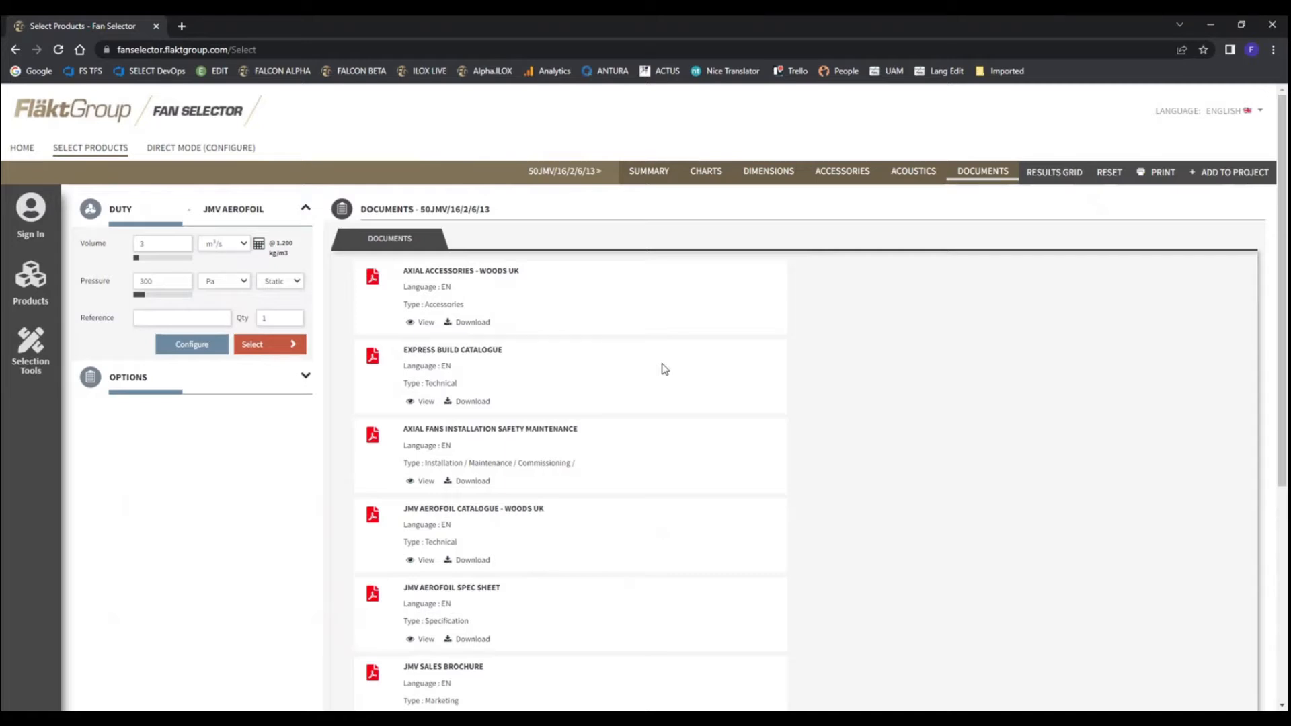
# Compare the 50JMv/16/2/6/13 fan with the 63JMv/25/4/6/21 from the results grid, close the comparison and deselect both fans
pyautogui.click(1051, 174)
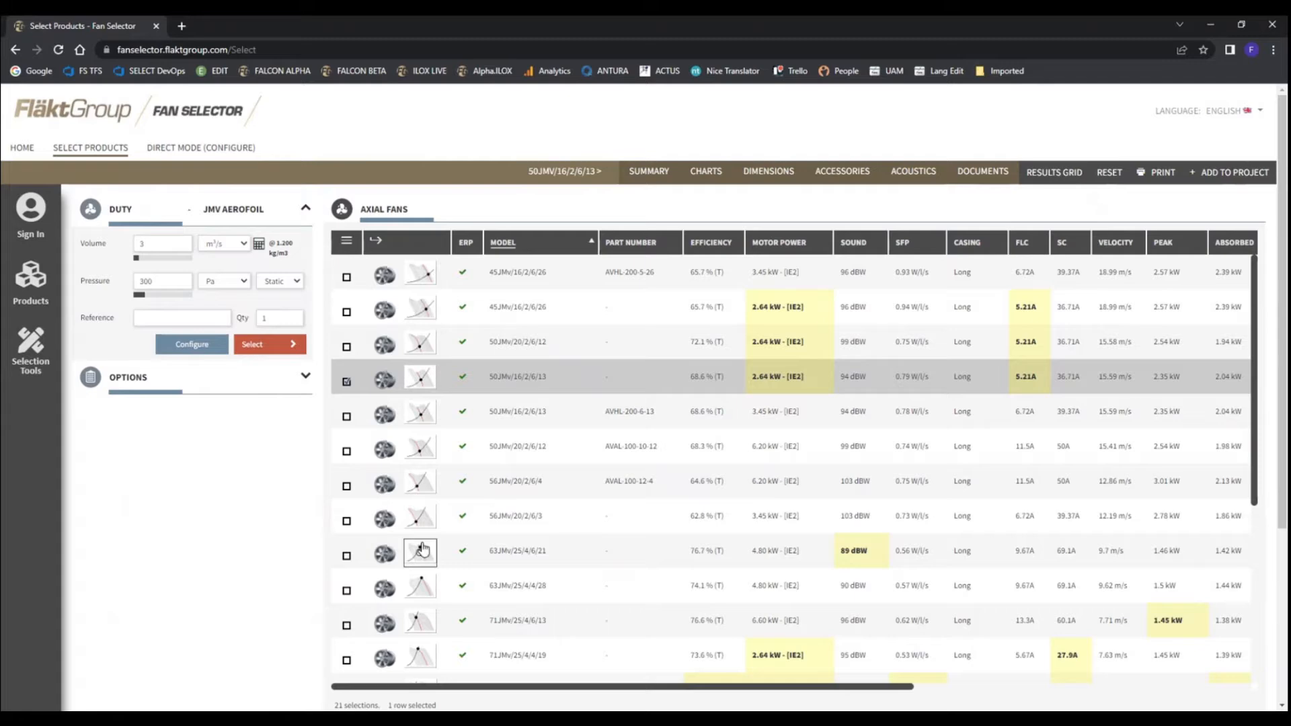
pyautogui.click(347, 557)
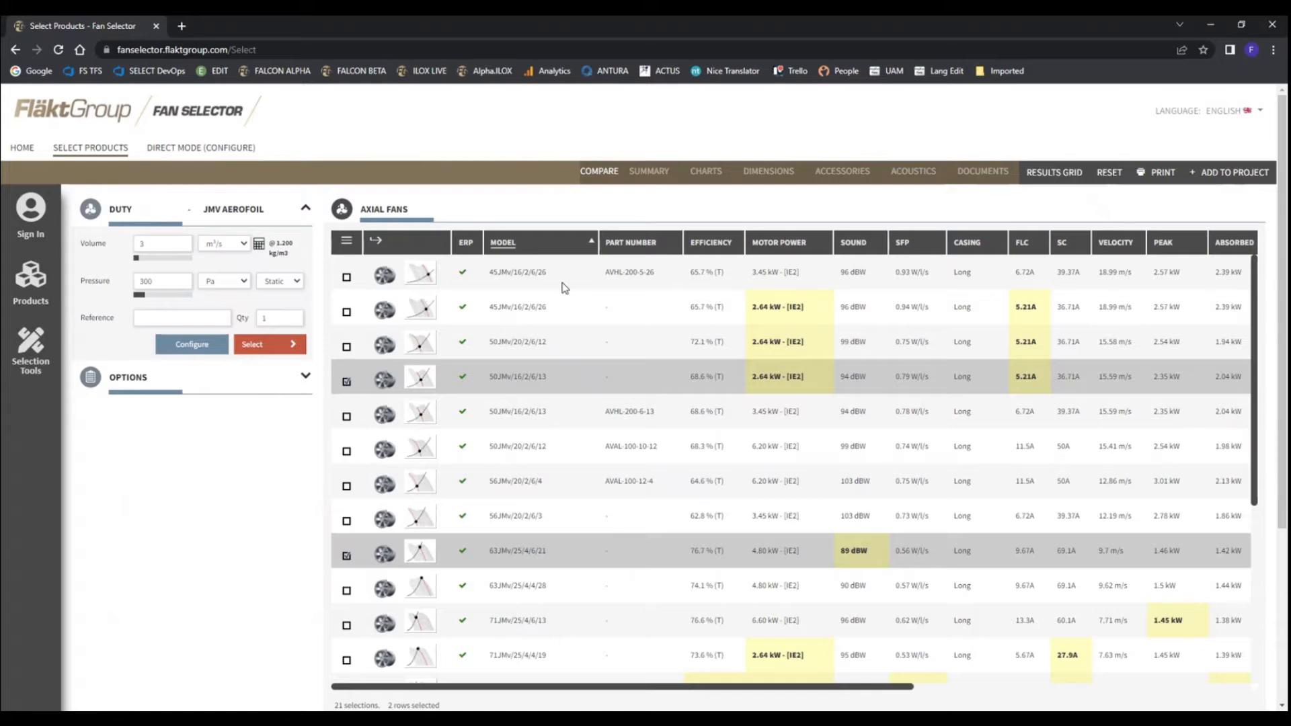
pyautogui.click(598, 174)
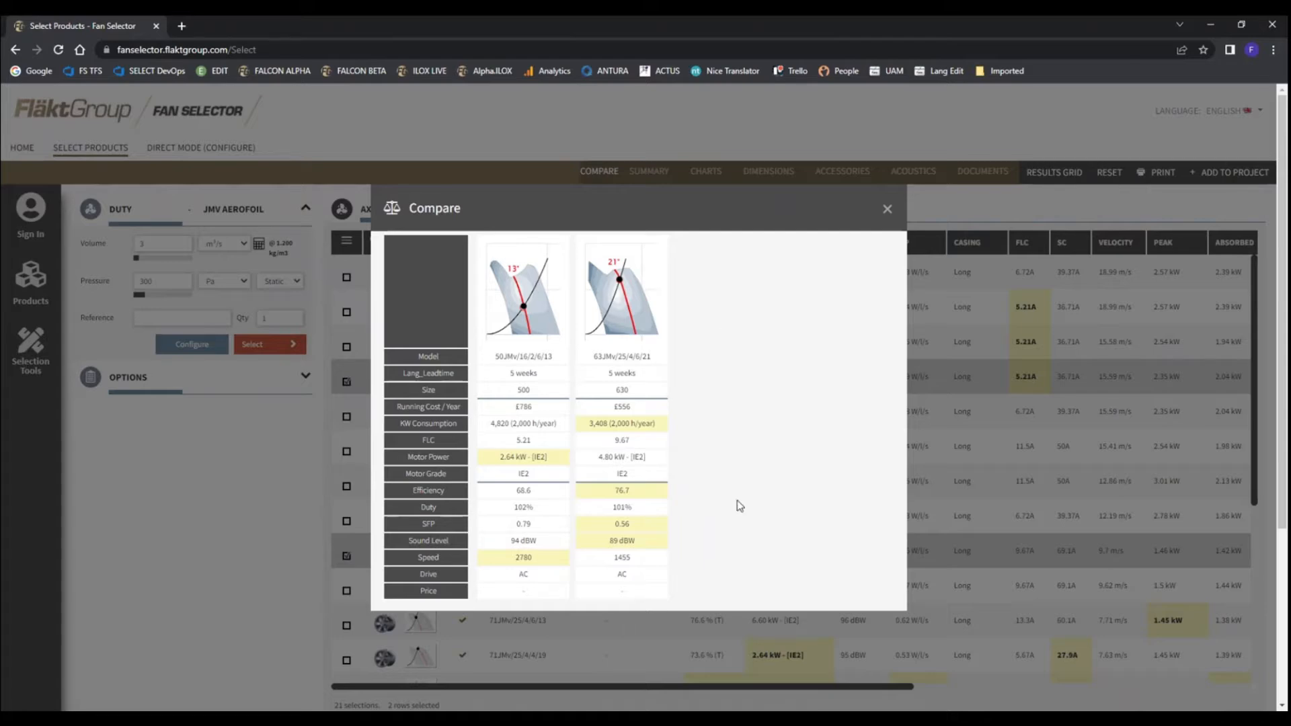
pyautogui.click(888, 209)
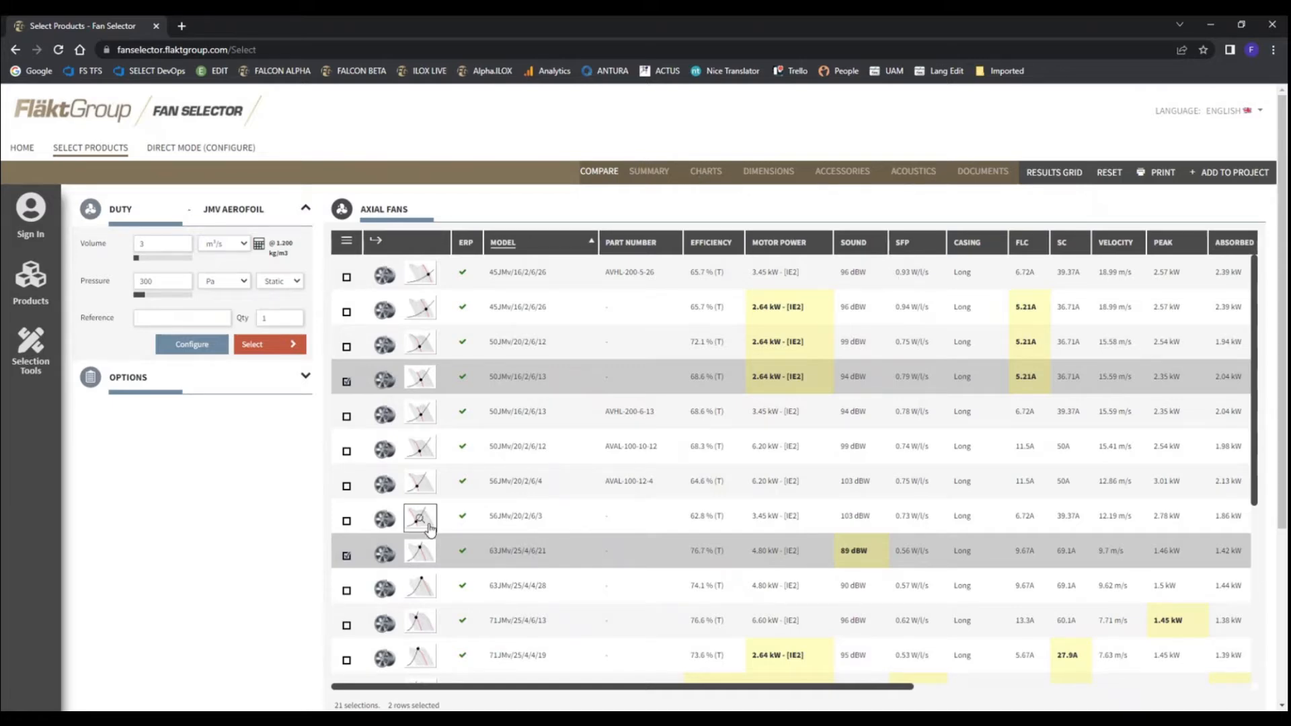
pyautogui.click(346, 555)
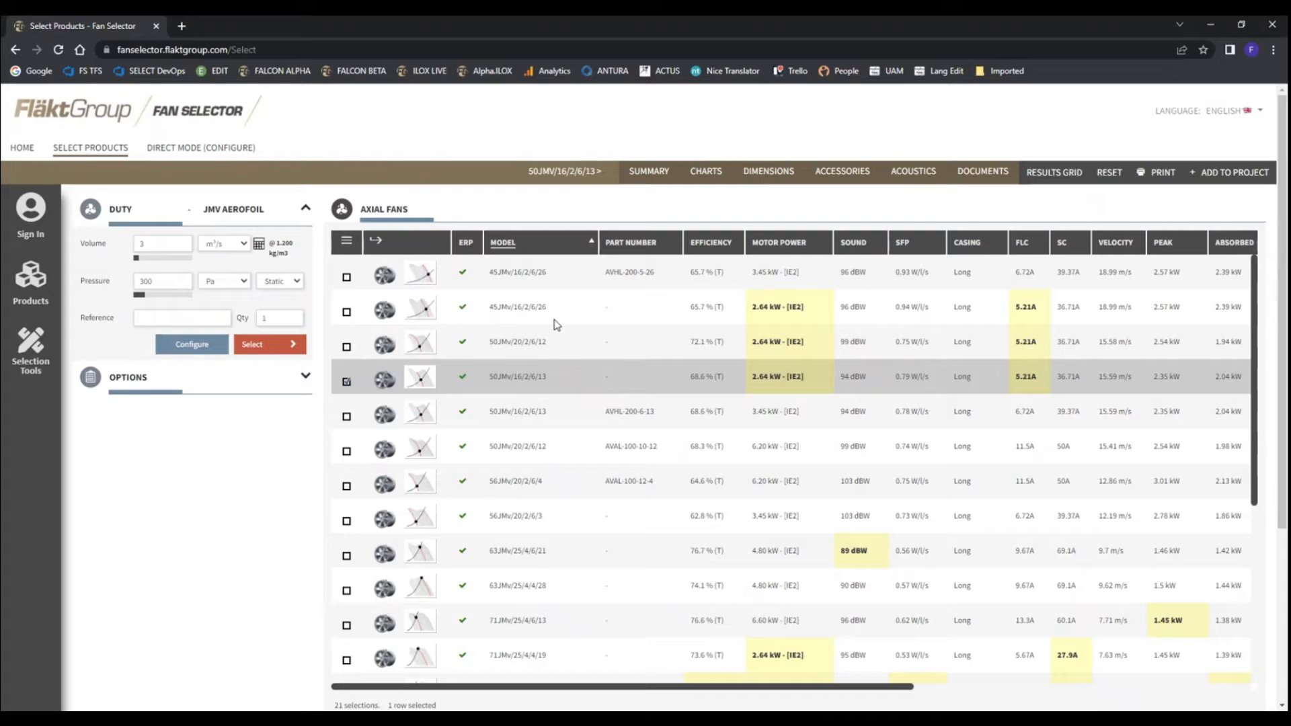
pyautogui.click(347, 382)
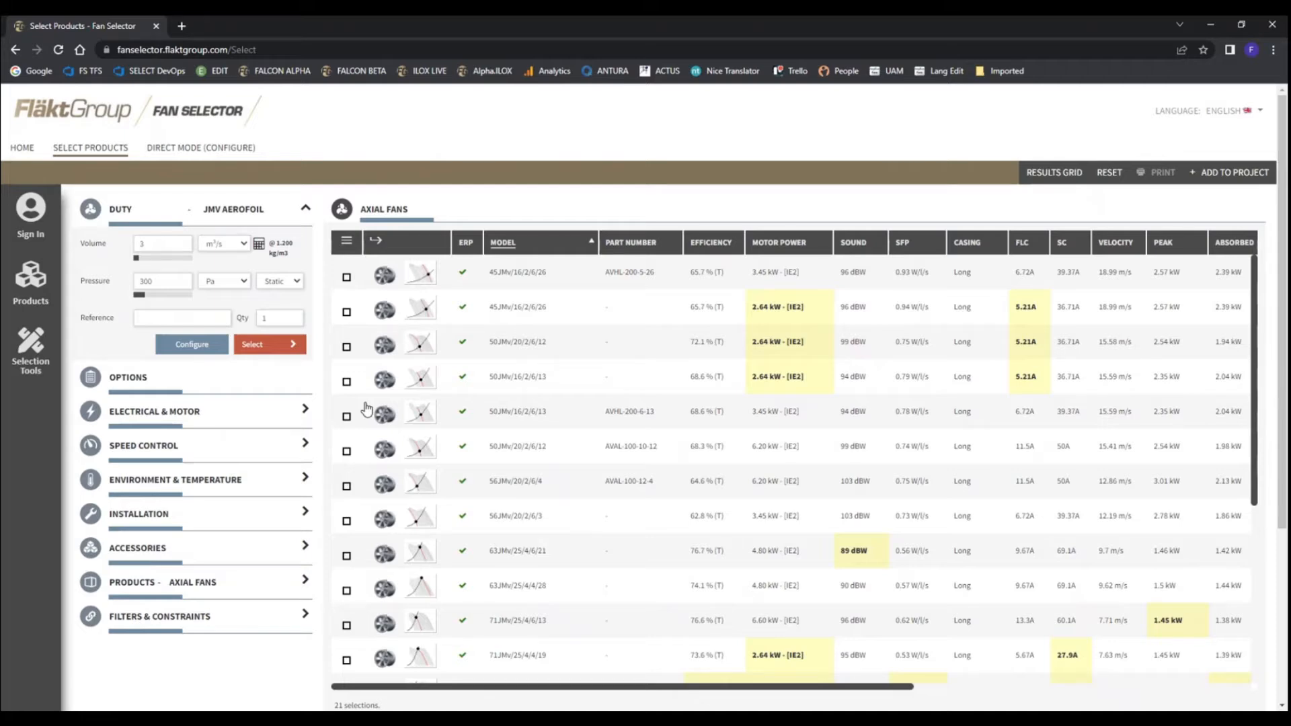
# View the account sign-up form from the sign-in page and cancel the registration
pyautogui.click(31, 211)
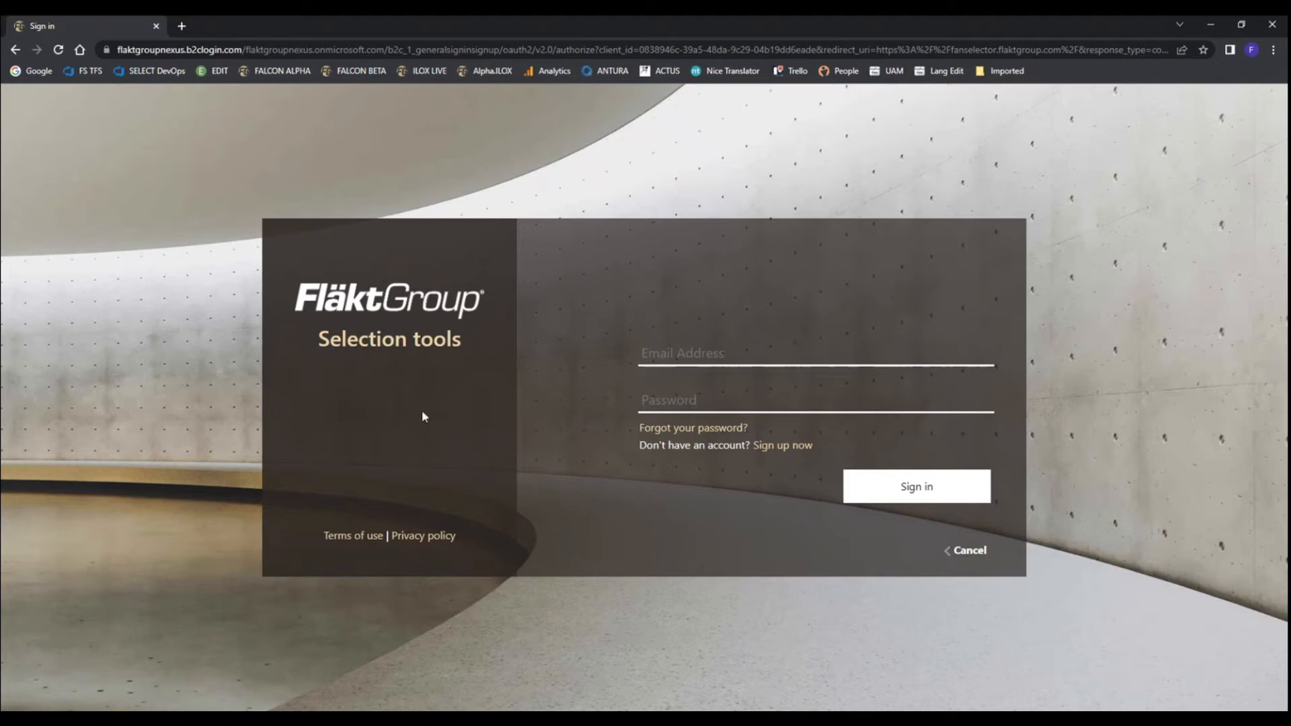
pyautogui.click(782, 446)
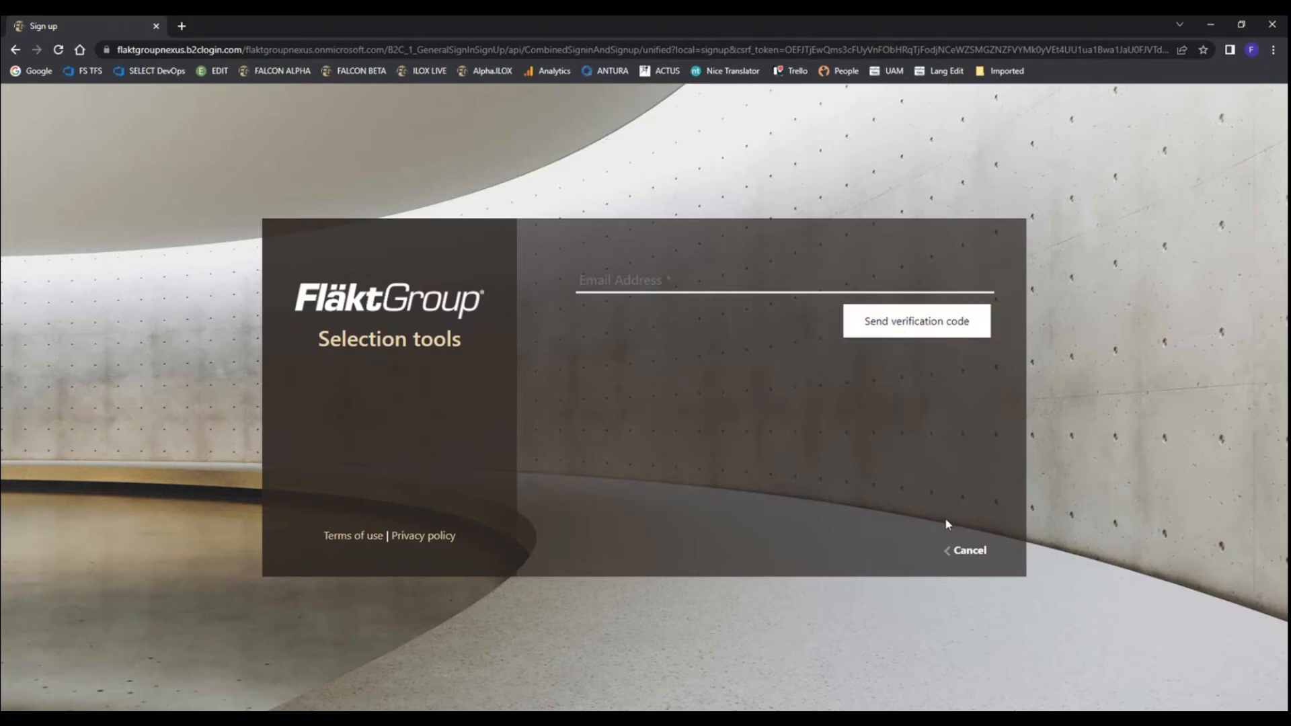
pyautogui.click(969, 551)
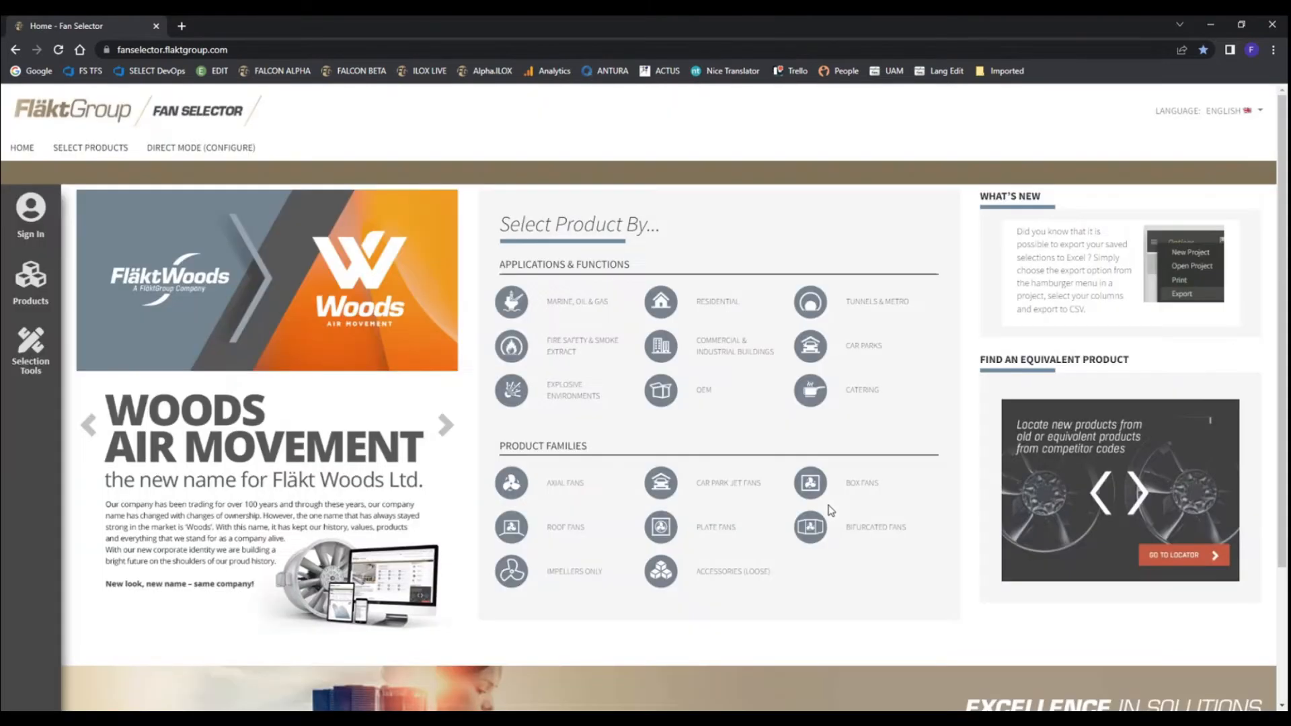
# Sign in to the Fan Selector with the account e-mail address and password
pyautogui.click(30, 214)
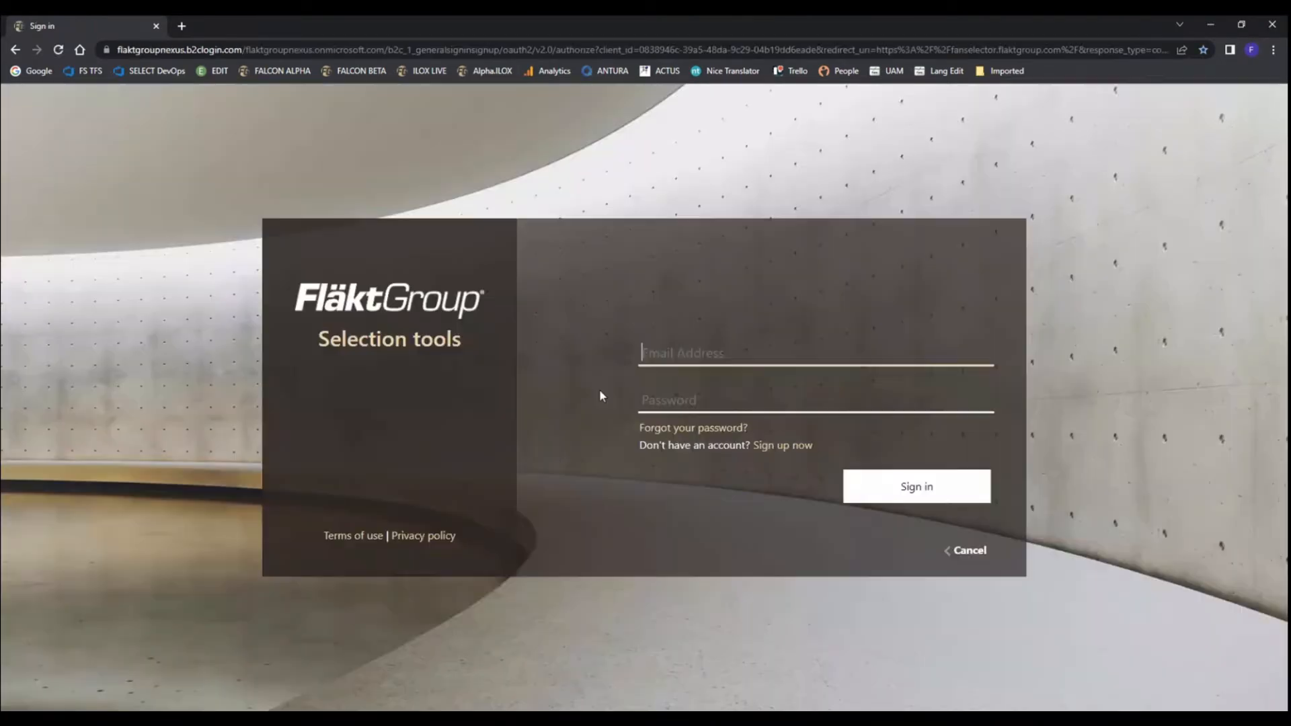
pyautogui.click(695, 356)
pyautogui.click(711, 386)
pyautogui.click(737, 403)
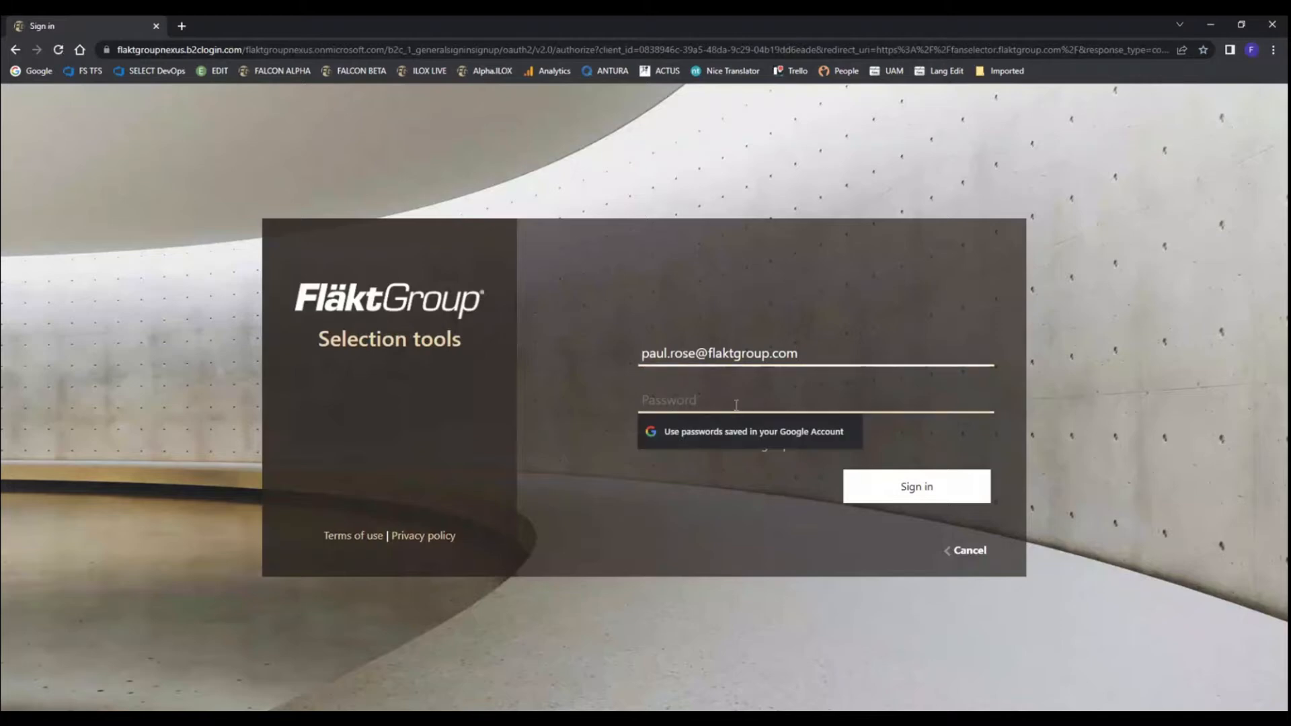
pyautogui.write('********')
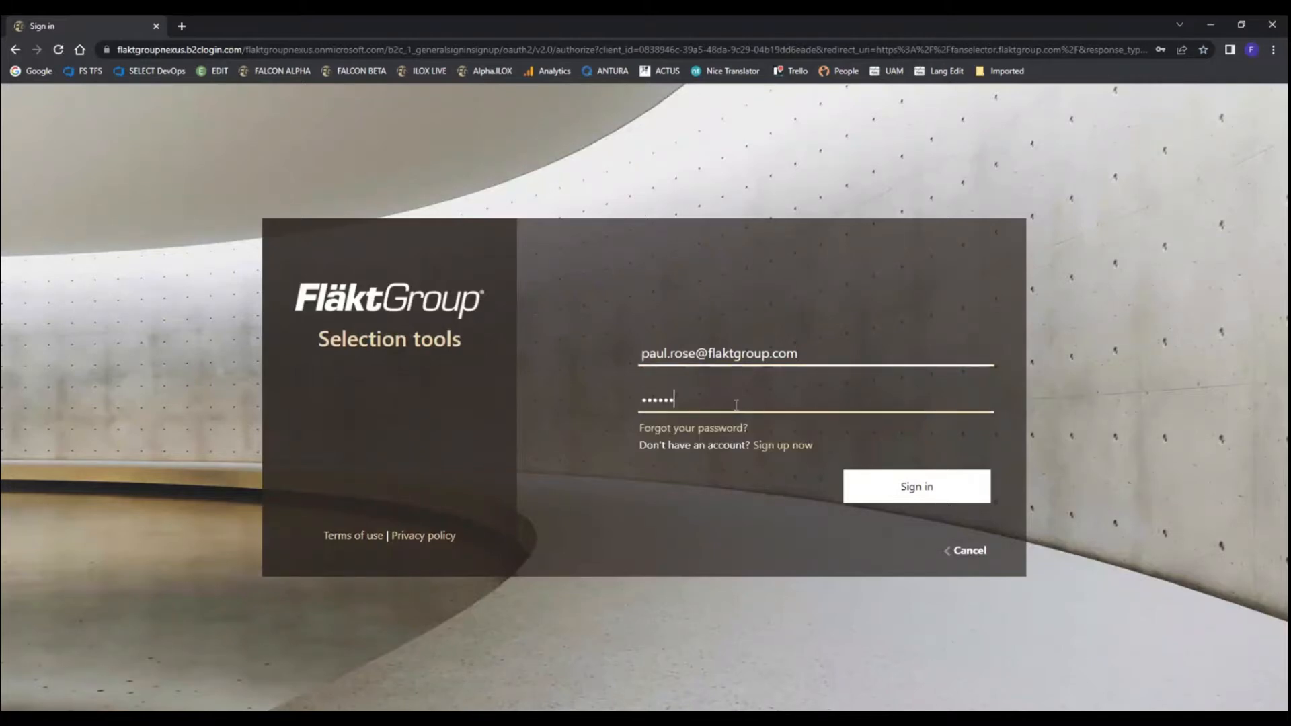
pyautogui.click(930, 494)
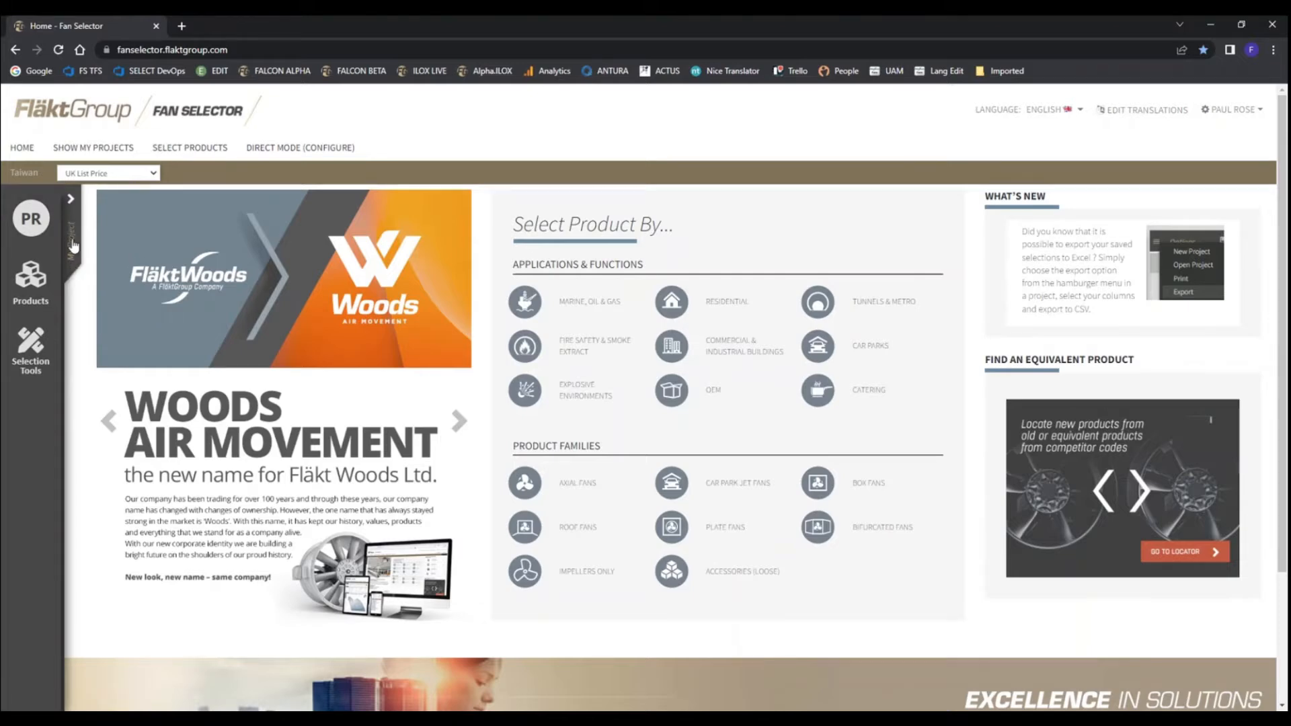
# View the project pane with its option for creating a new project, and collapse it
pyautogui.click(70, 199)
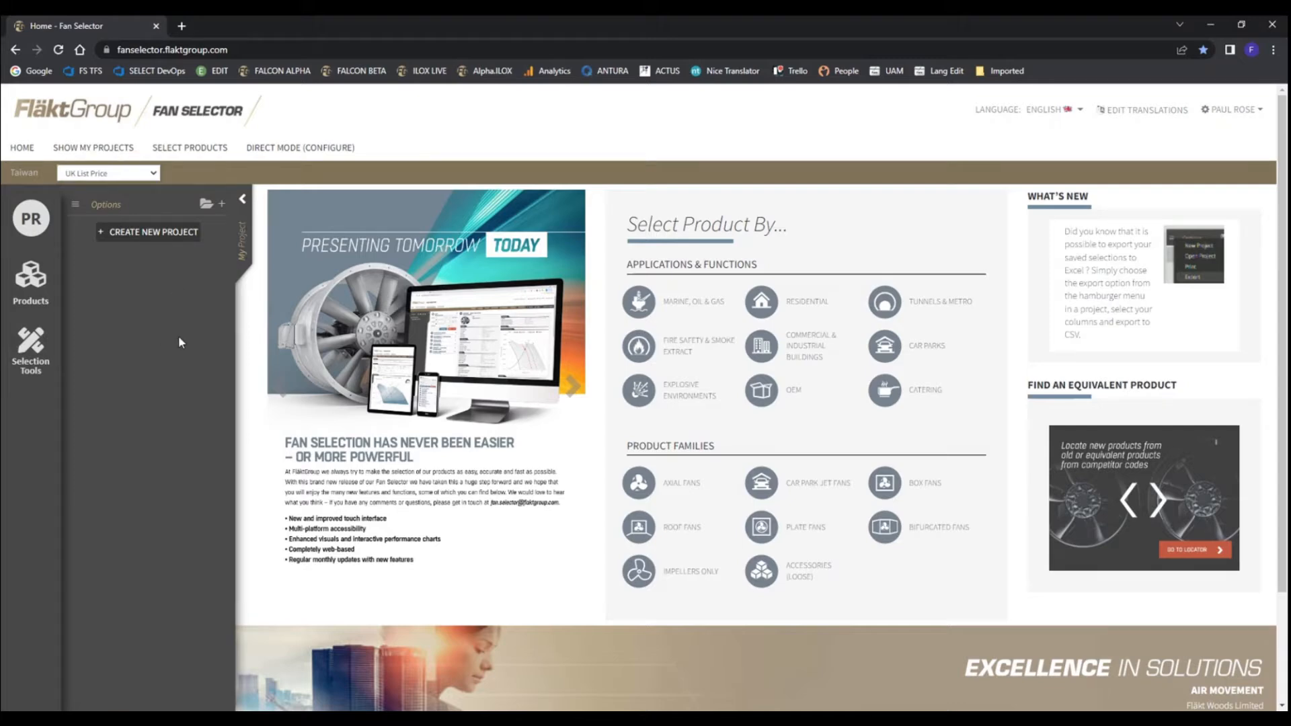
pyautogui.click(242, 200)
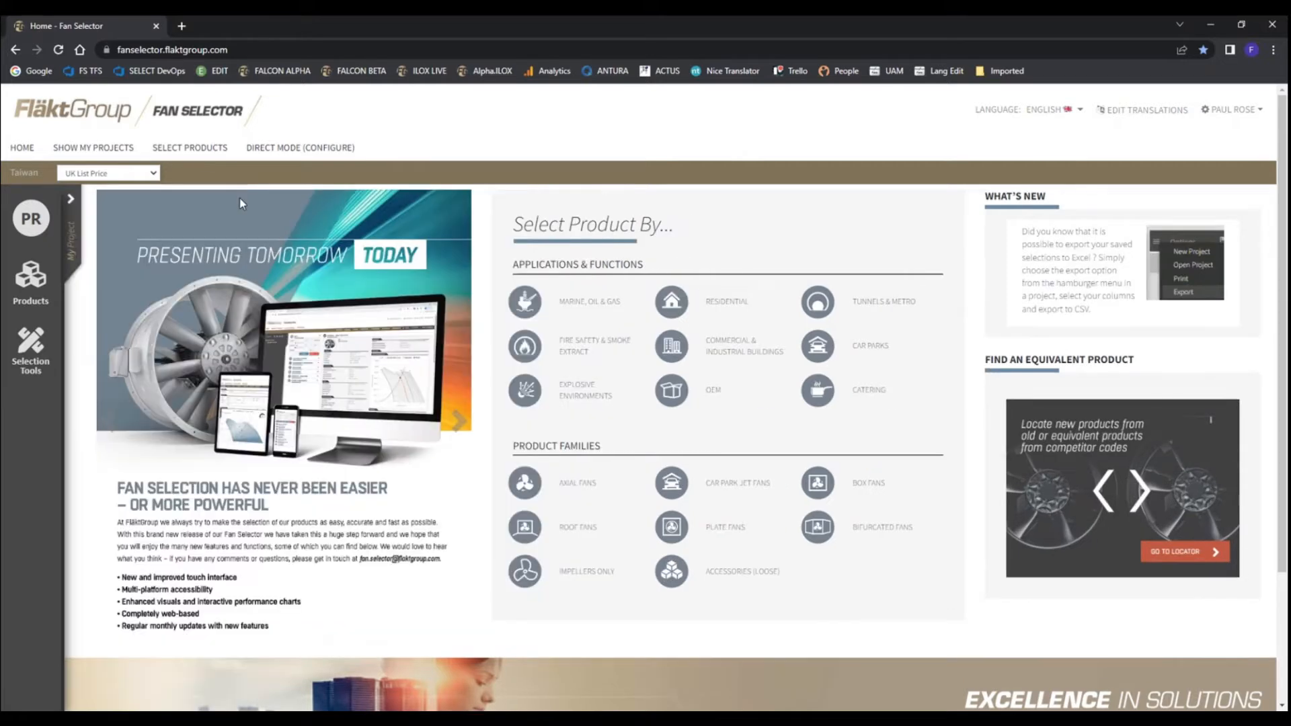
# Start a new JMv Aerofoil product selection and set the duty to a volume of 3 m³/s and a static pressure of 300 Pa
pyautogui.click(195, 149)
pyautogui.click(898, 548)
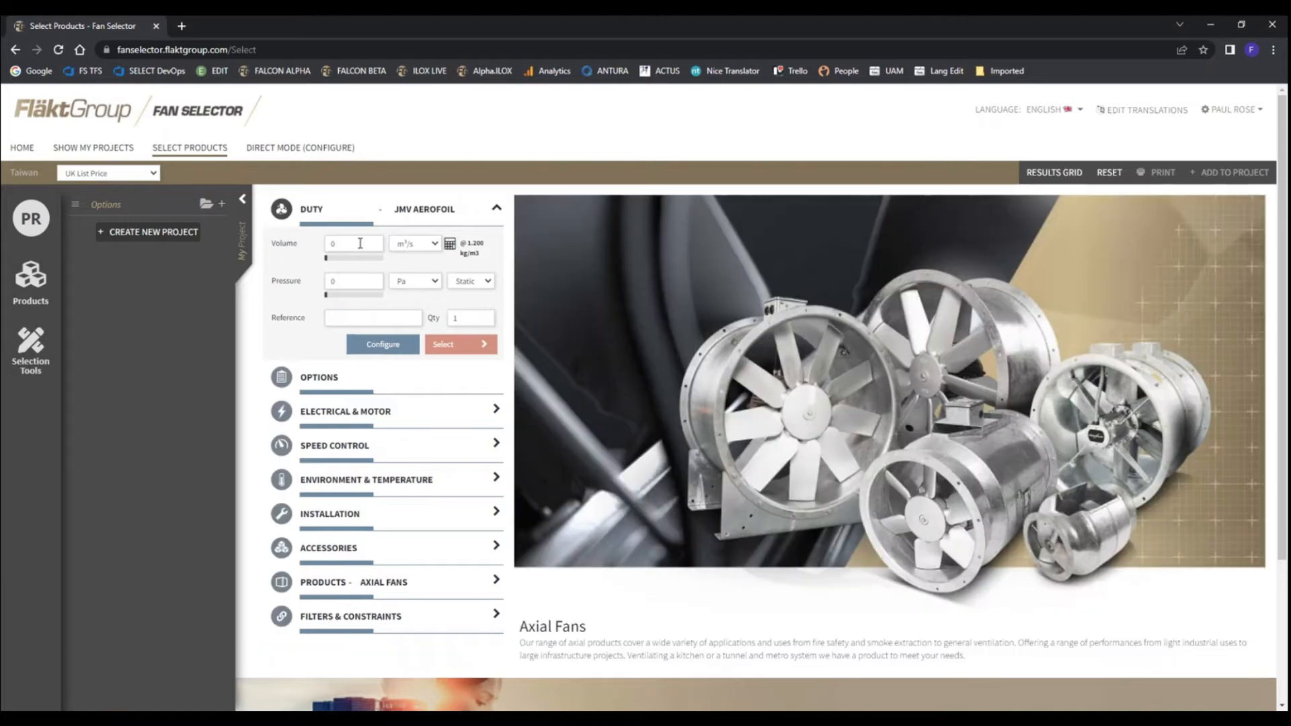
pyautogui.doubleClick(374, 247)
pyautogui.write('3')
pyautogui.doubleClick(347, 281)
pyautogui.write('300')
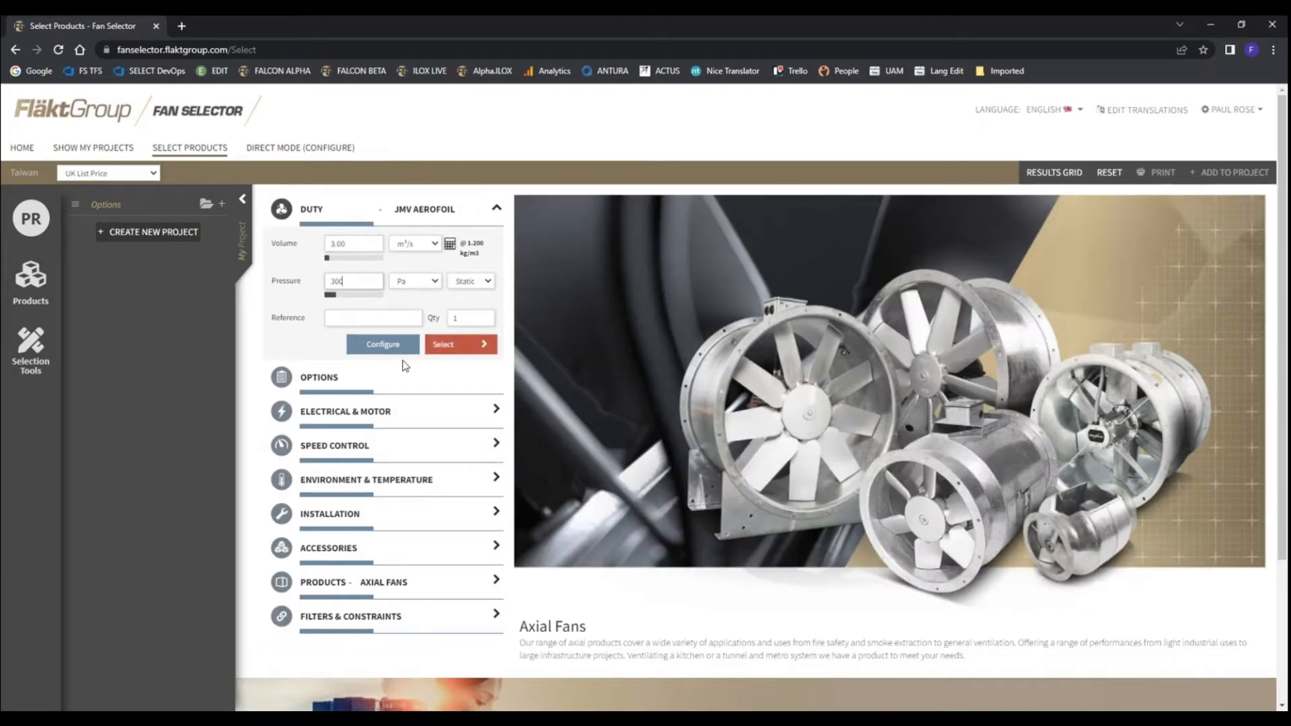
# Enter the reference My Fan 1 with a quantity of 4 and run the fan selection
pyautogui.click(374, 319)
pyautogui.write('My Fan 1')
pyautogui.click(466, 313)
pyautogui.write('4')
pyautogui.click(451, 343)
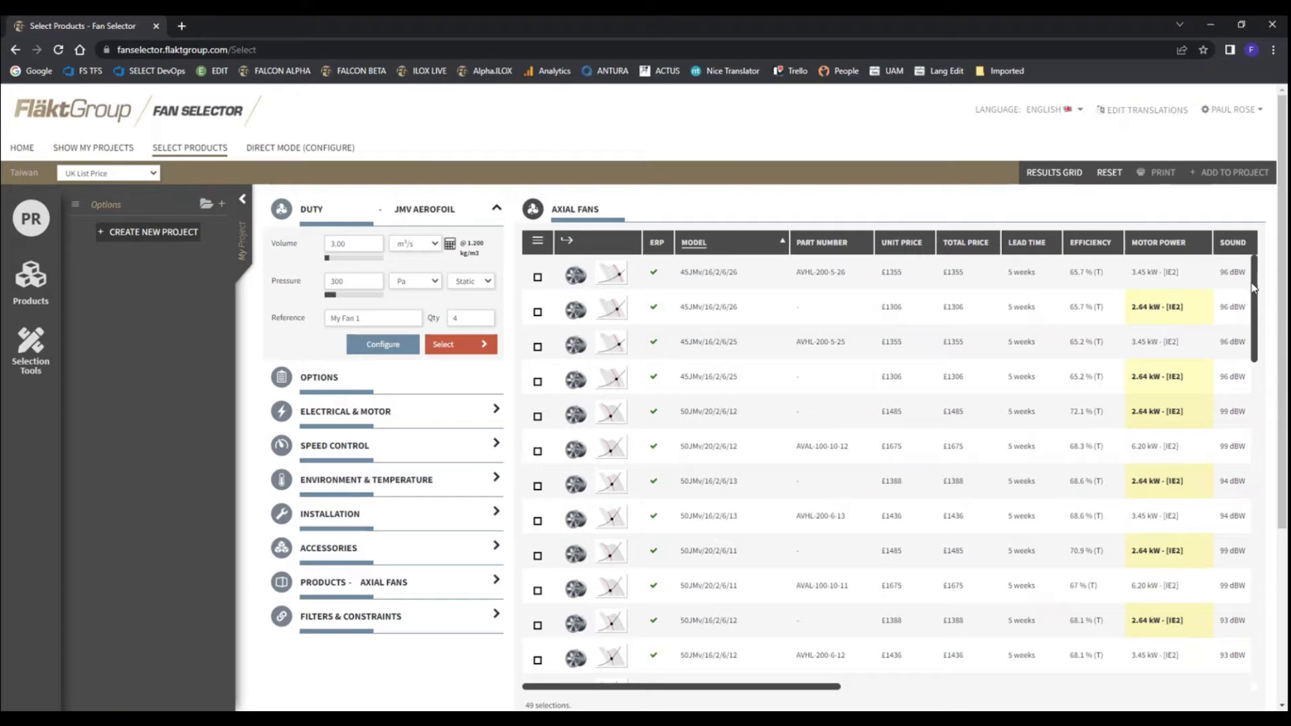
# Look through the whole axial fan results grid, comparing the models' ErP status, prices, lead times, efficiency and motor power
pyautogui.moveTo(1253, 287); pyautogui.dragTo(1257, 454)
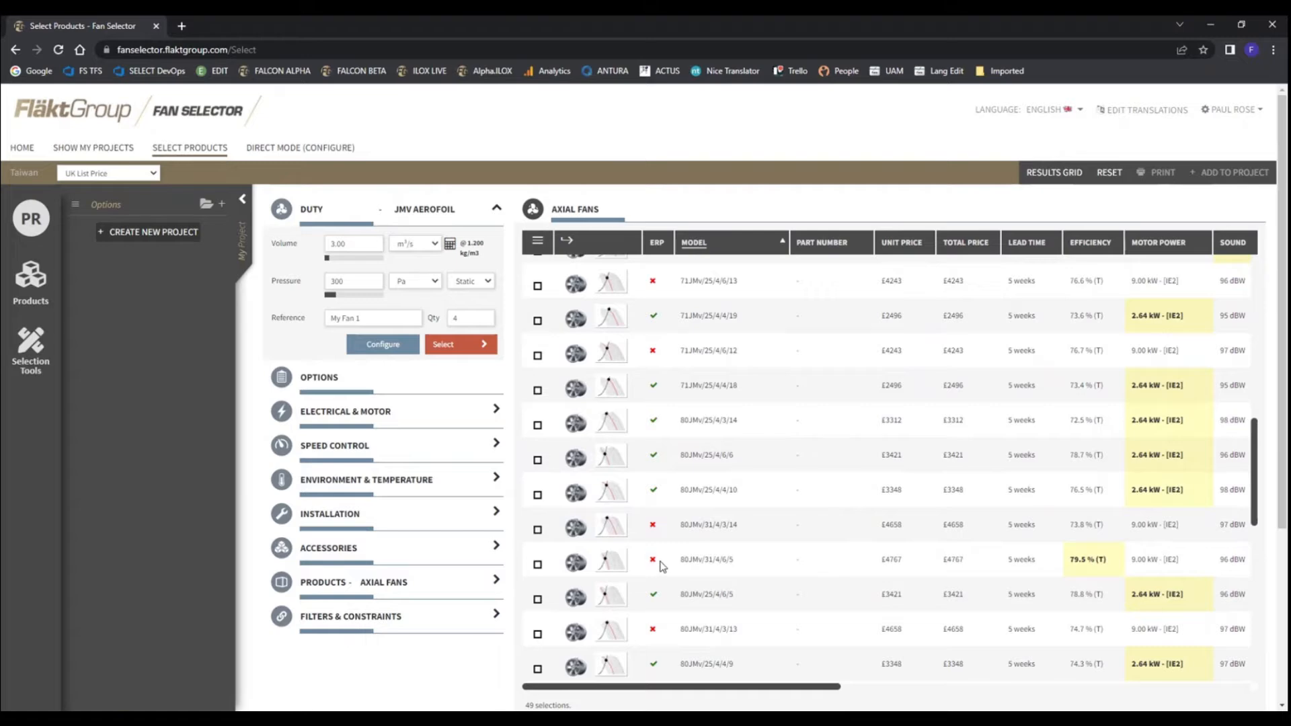
pyautogui.scroll(-10, 746, 527)
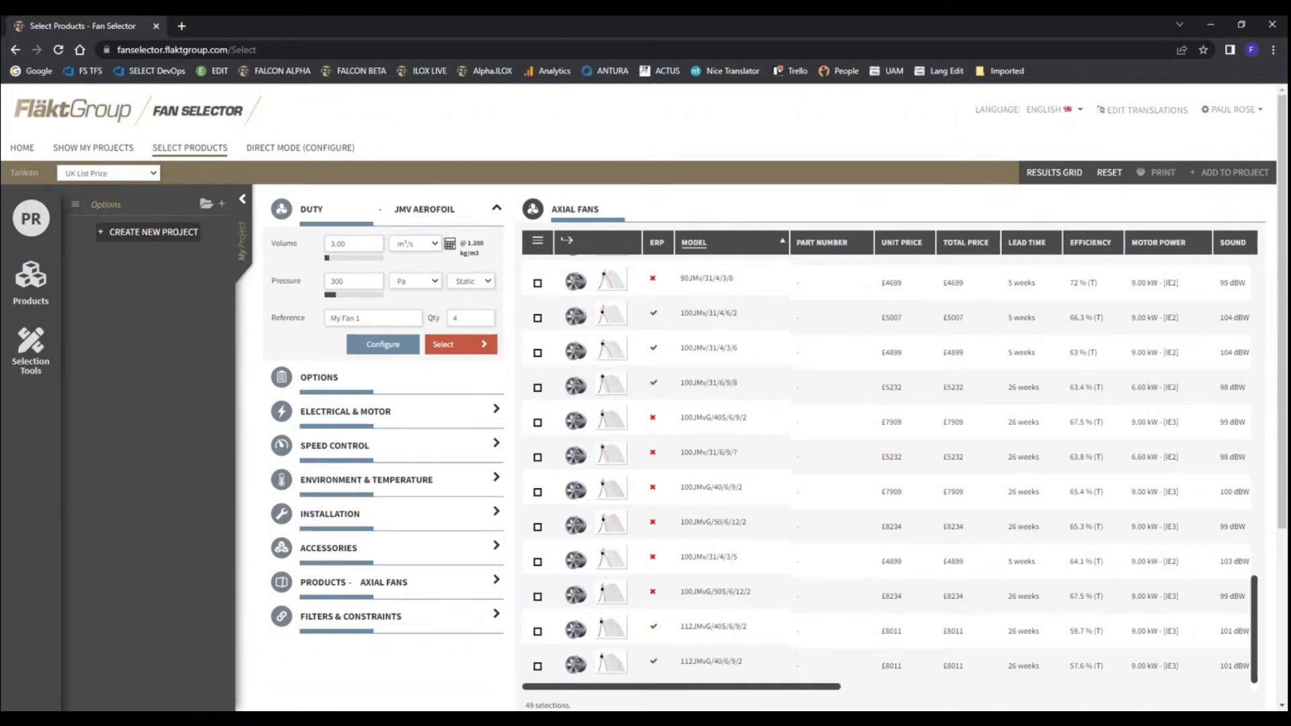
pyautogui.scroll(1, 675, 393)
pyautogui.scroll(8, 713, 390)
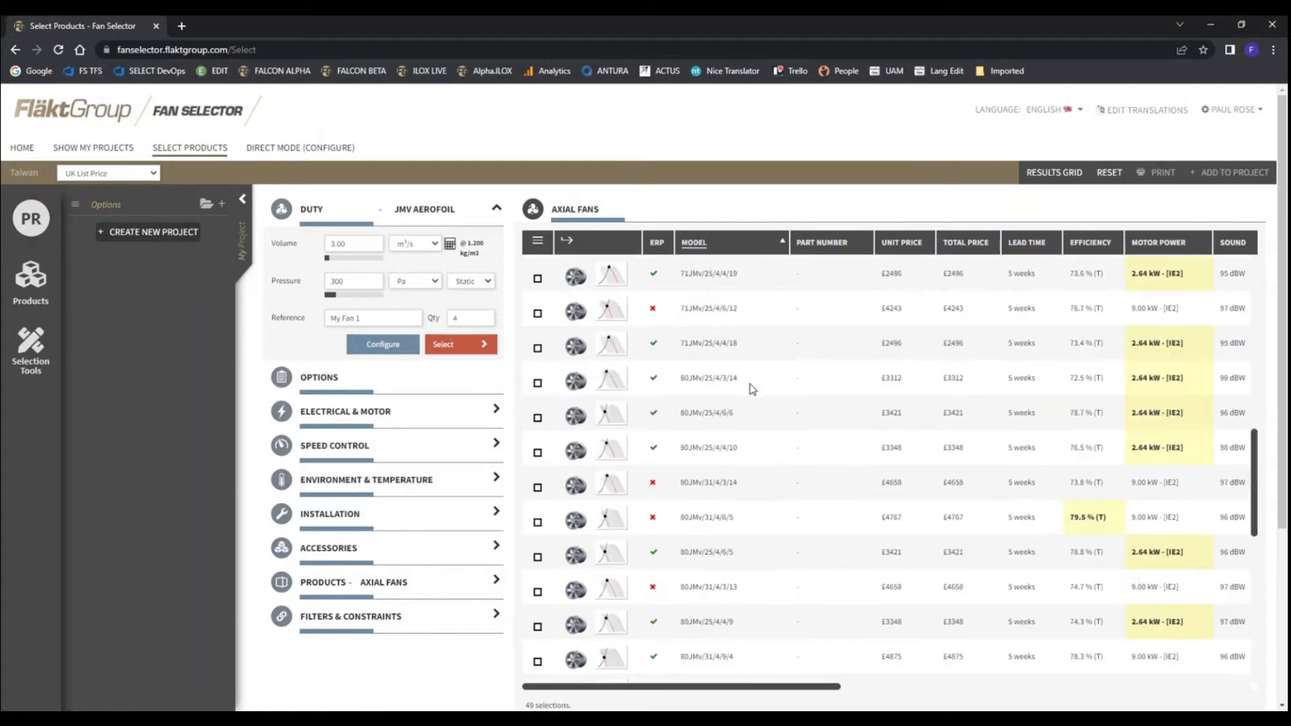
pyautogui.scroll(10, 753, 390)
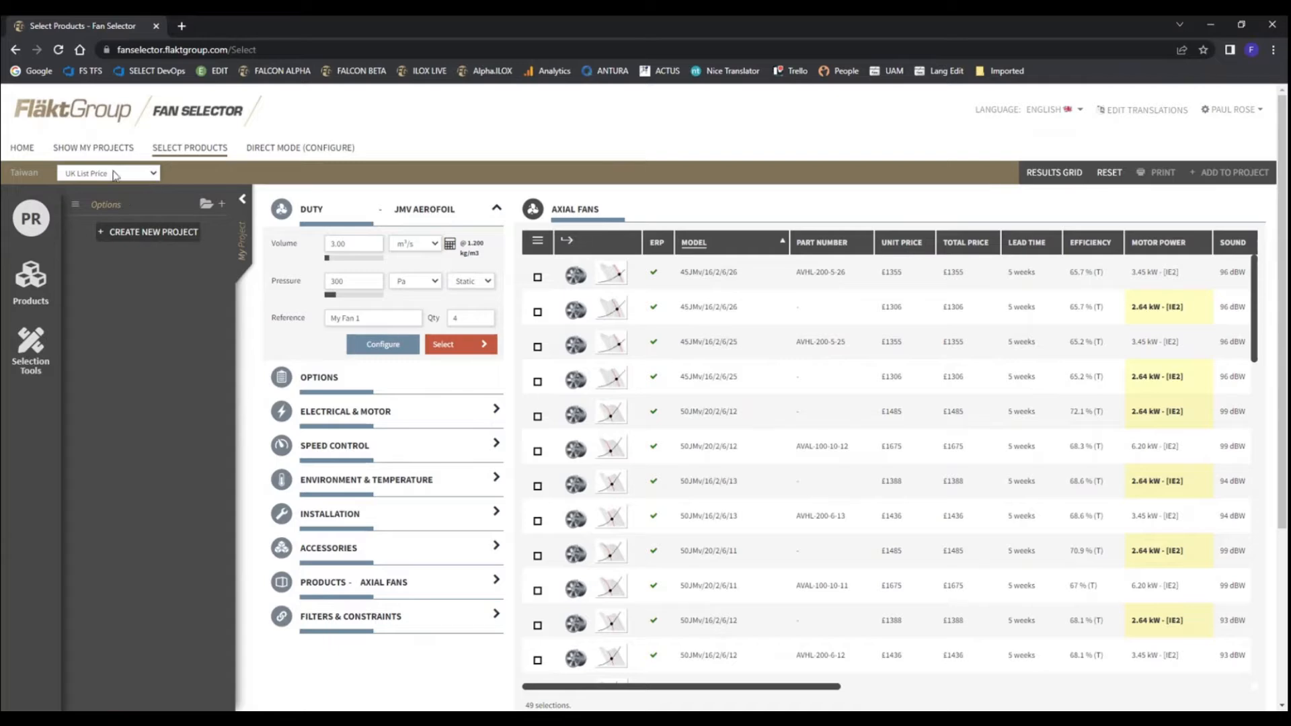
# View the available price lists while keeping UK List Price, and collapse the project pane
pyautogui.click(154, 173)
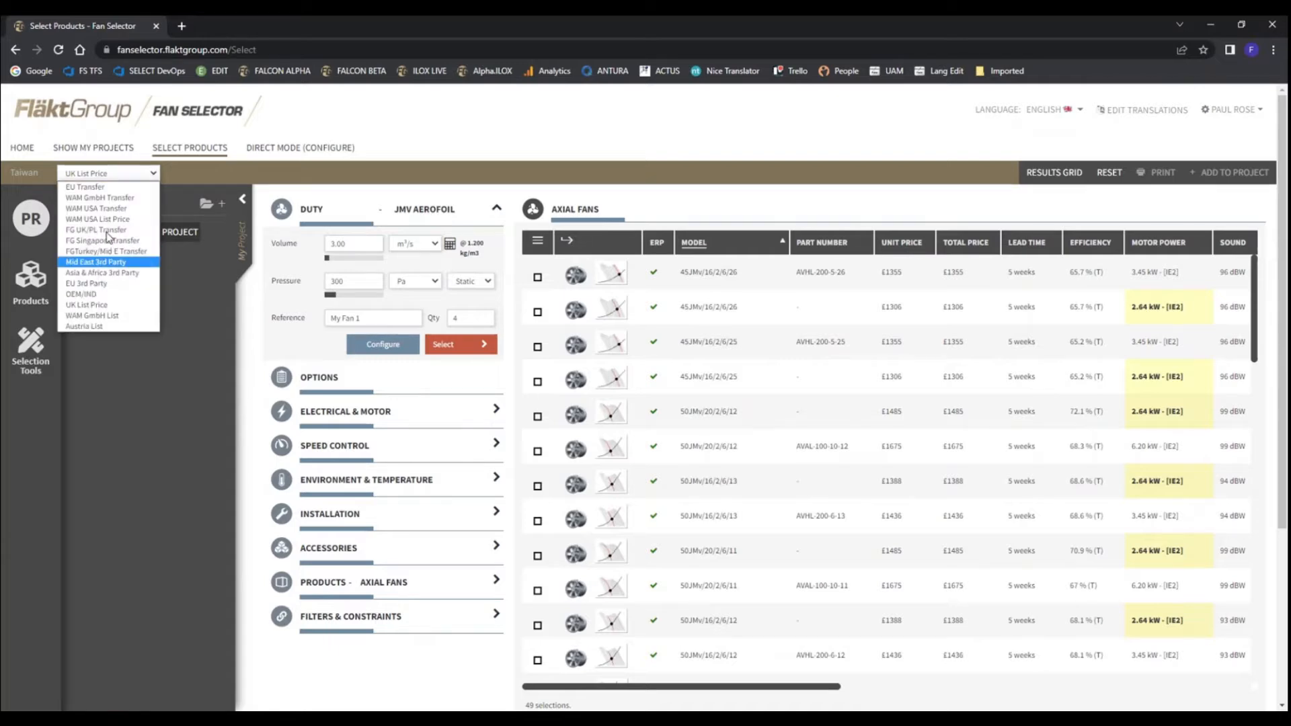
pyautogui.click(196, 177)
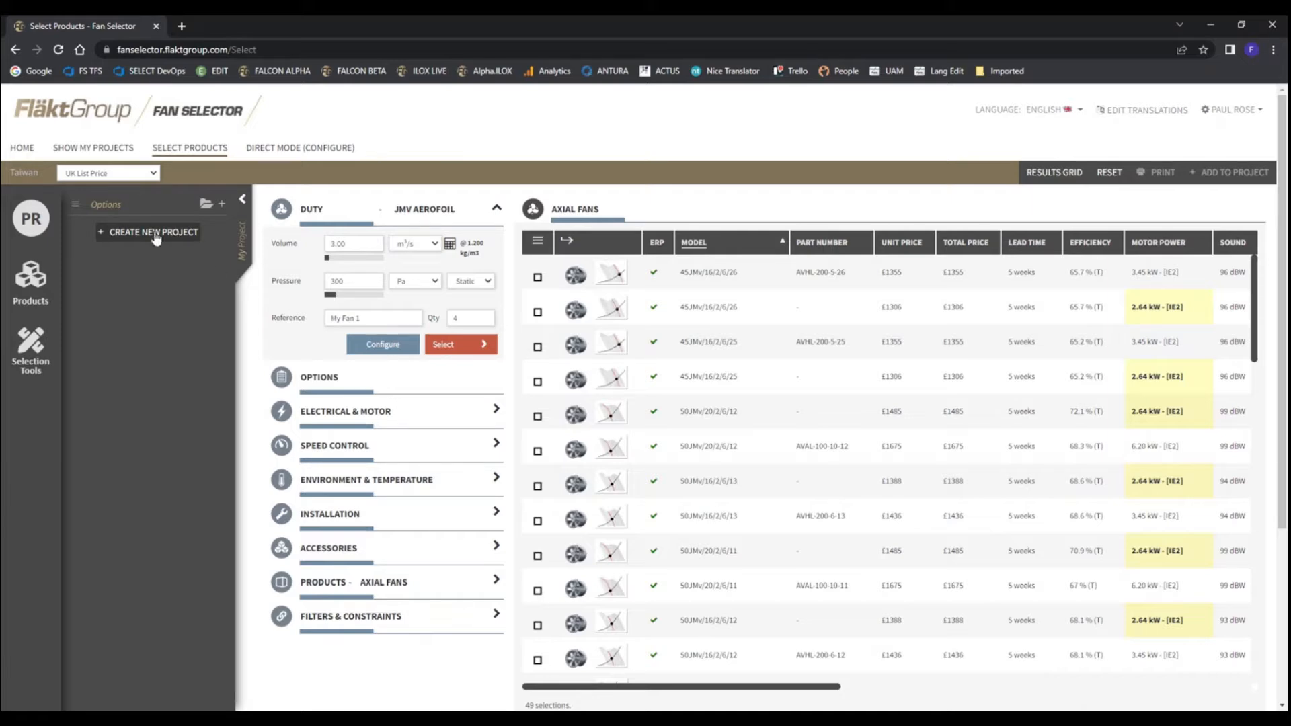
pyautogui.click(242, 199)
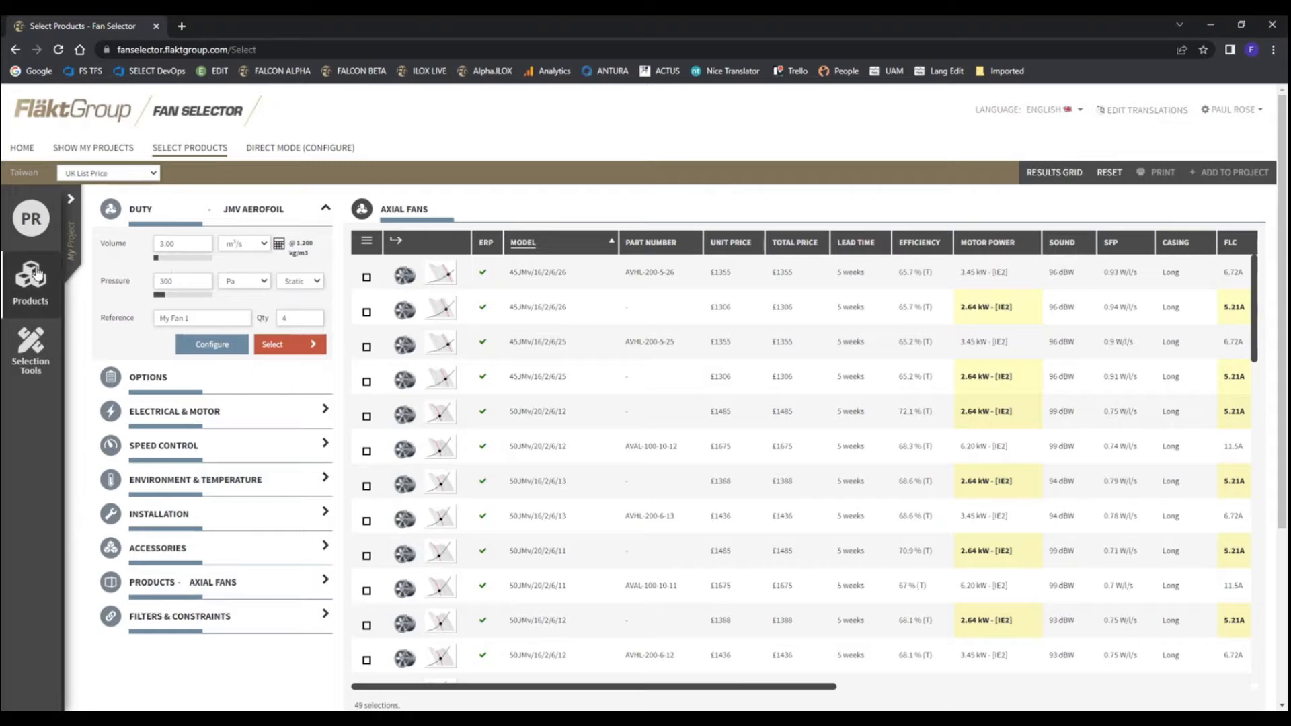
# View the fan options for features and material, including the choices for adjustable pitch angles, leaving the settings as they are
pyautogui.click(163, 380)
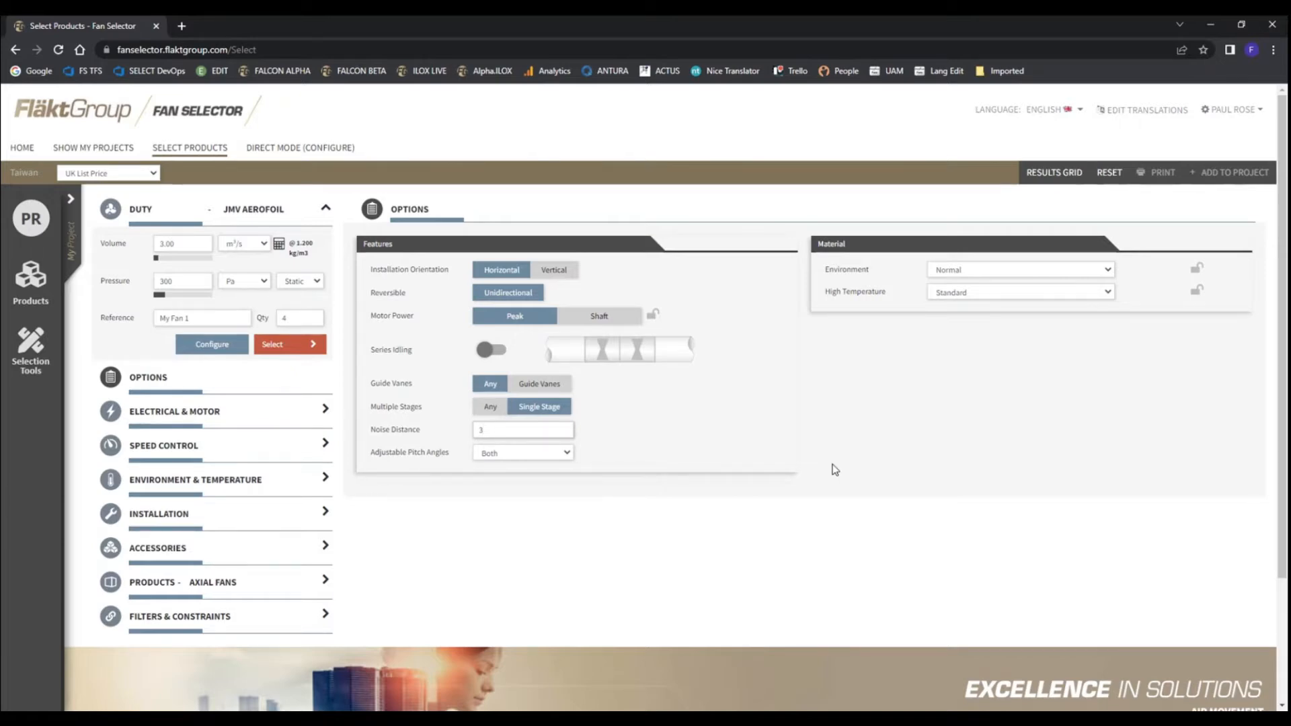
pyautogui.click(524, 454)
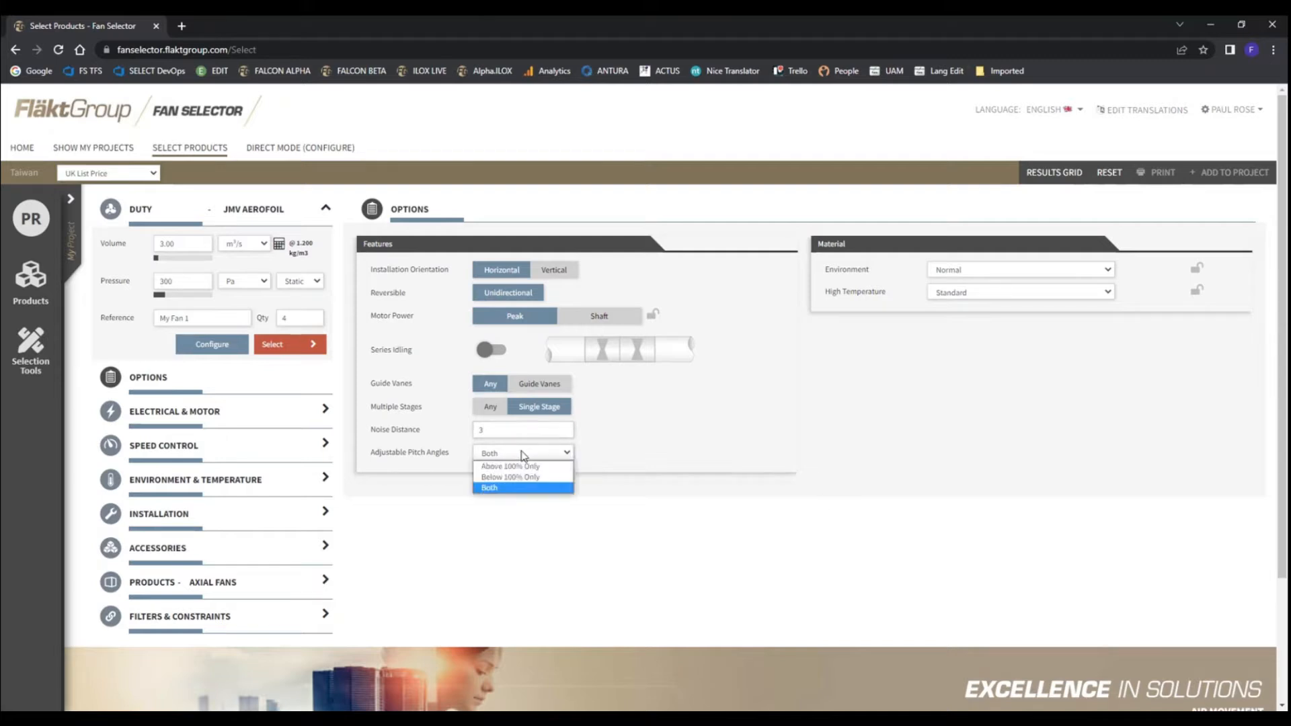
pyautogui.click(618, 455)
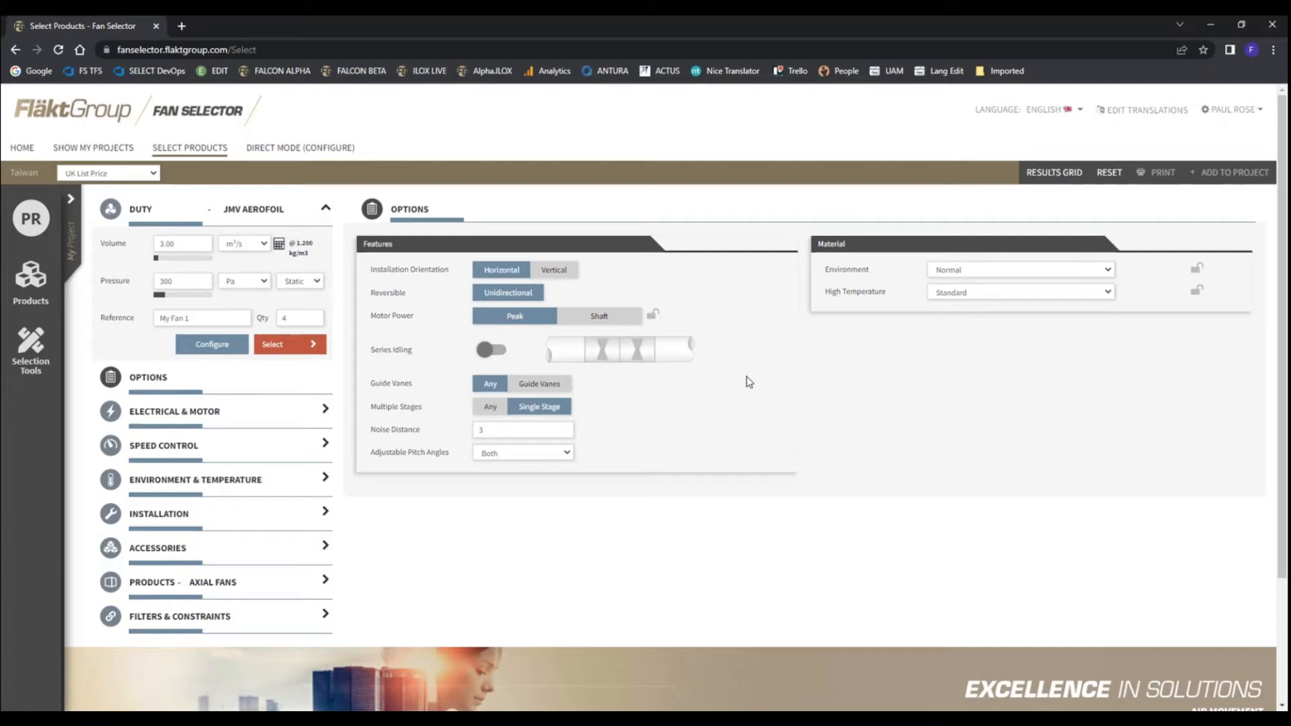
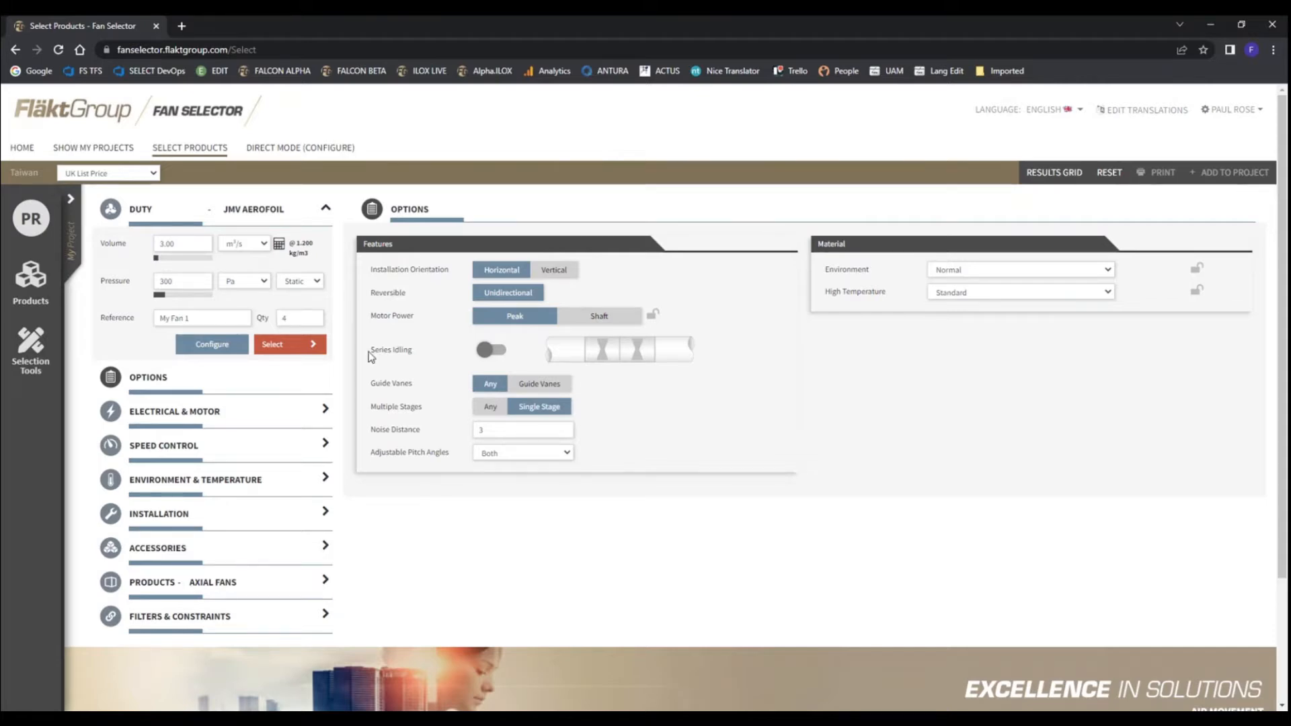
# Try series idling and the vertical installation orientation, returning series idling to off and the orientation to Horizontal
pyautogui.click(493, 353)
pyautogui.click(498, 353)
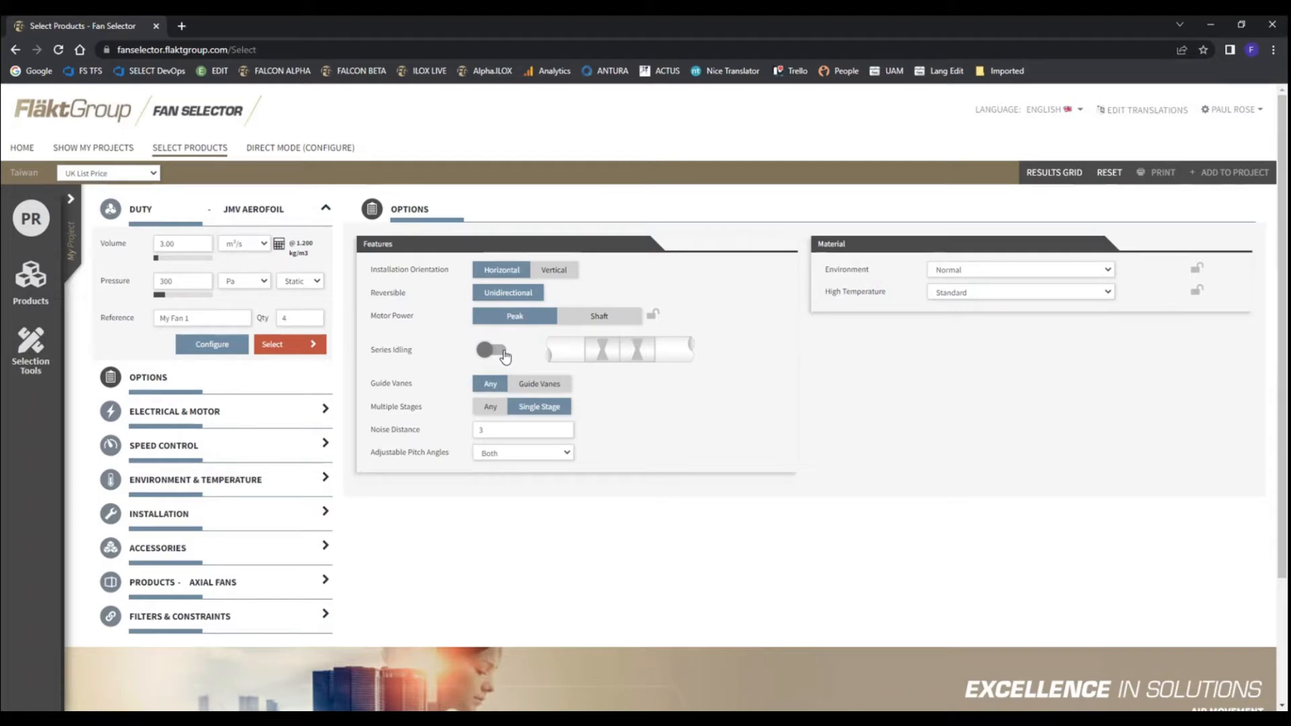
pyautogui.click(506, 356)
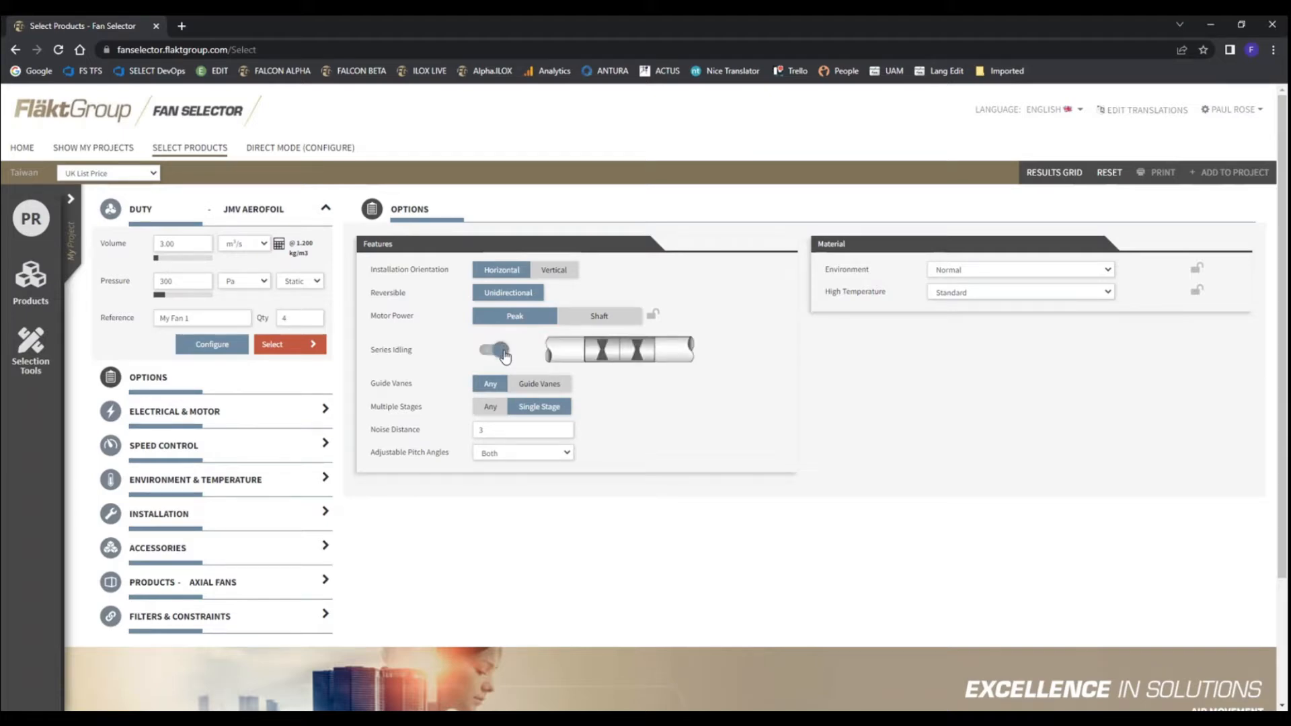
pyautogui.click(506, 357)
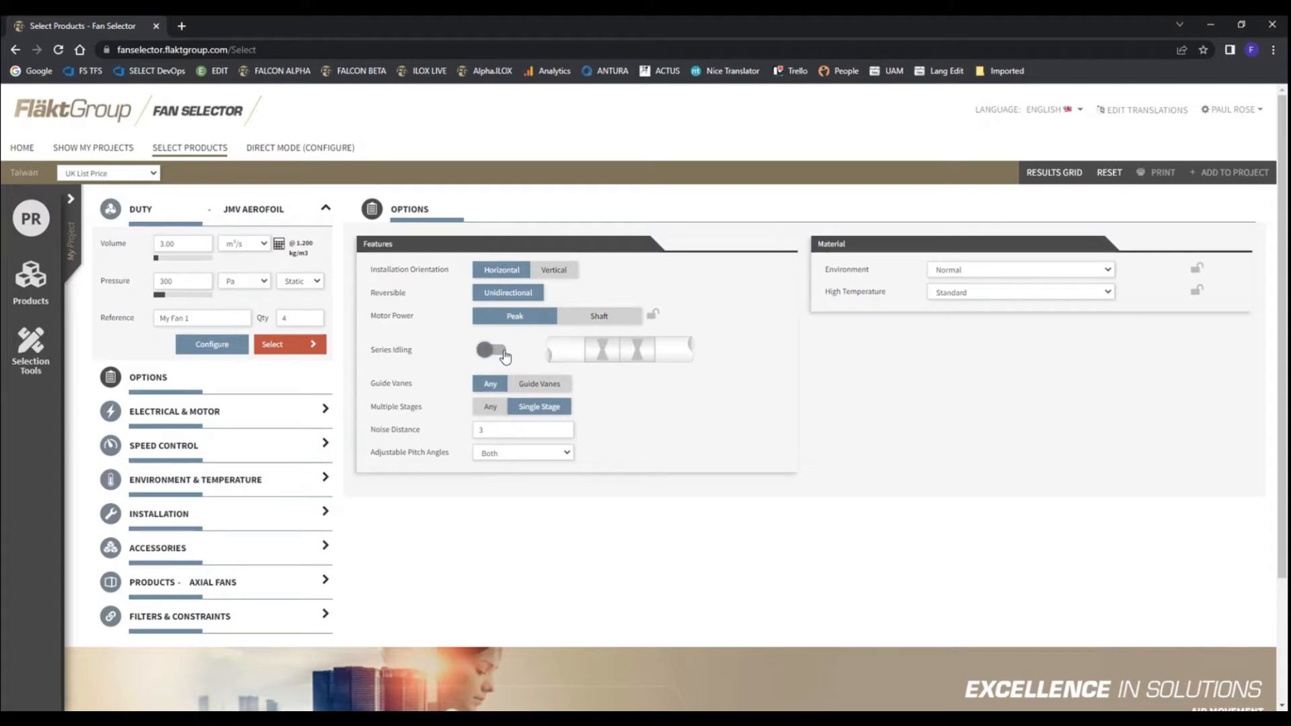
pyautogui.click(506, 356)
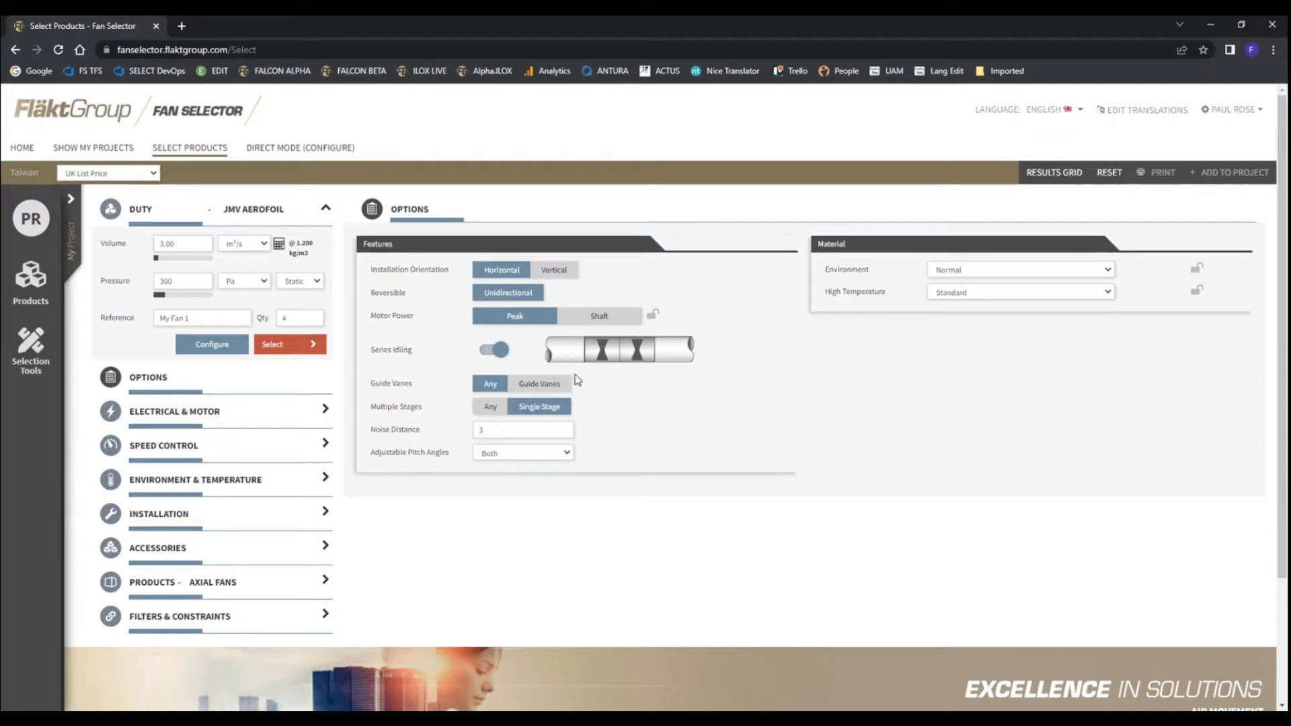
pyautogui.click(615, 355)
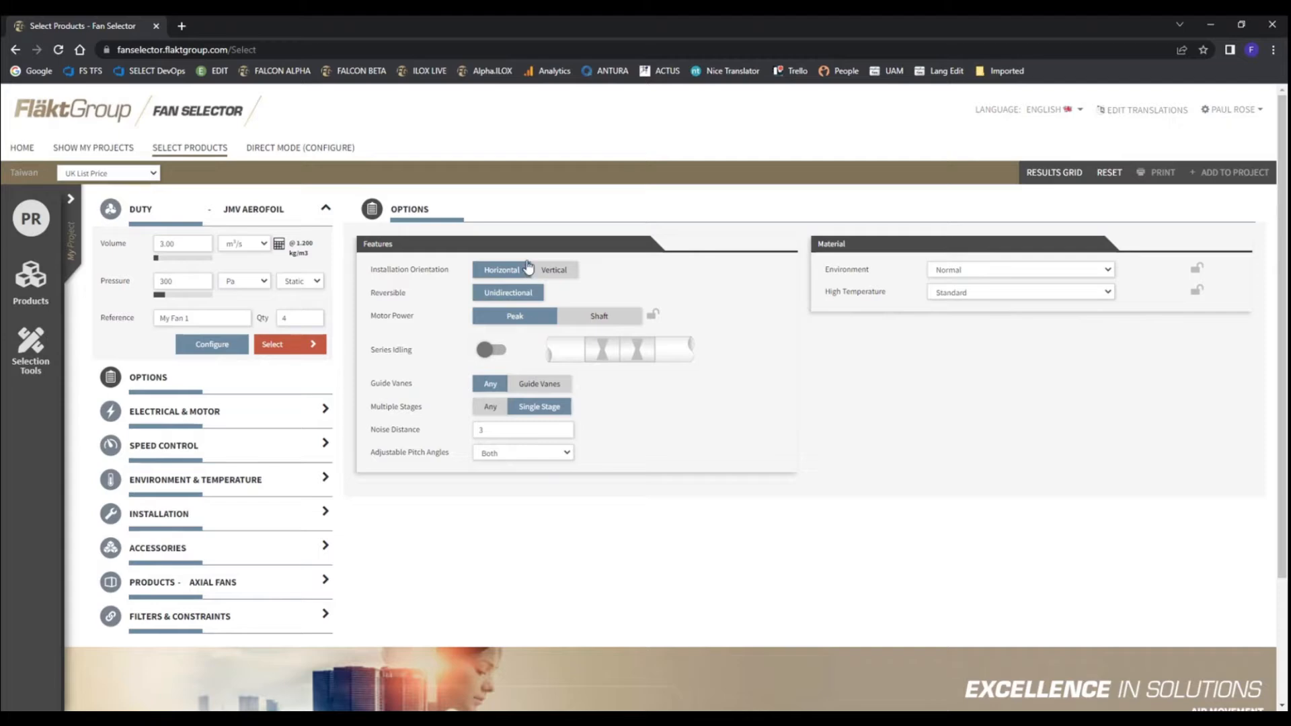
pyautogui.click(568, 270)
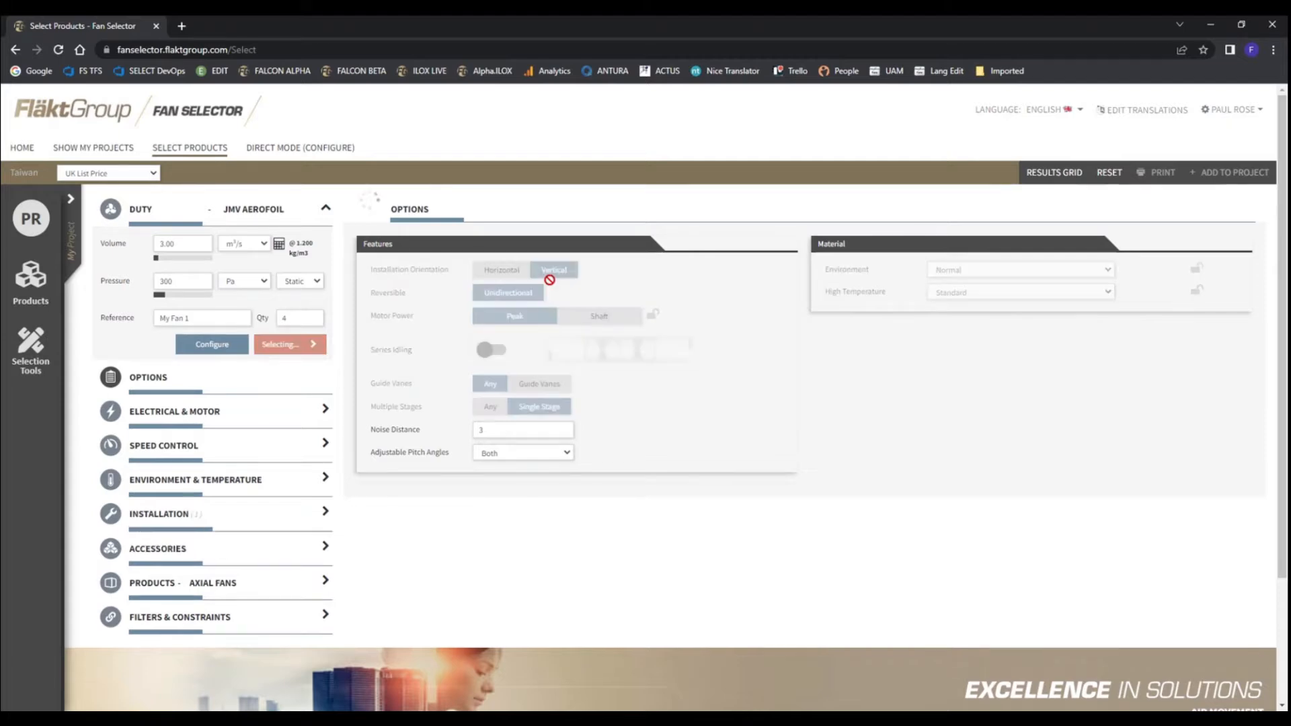
pyautogui.click(499, 270)
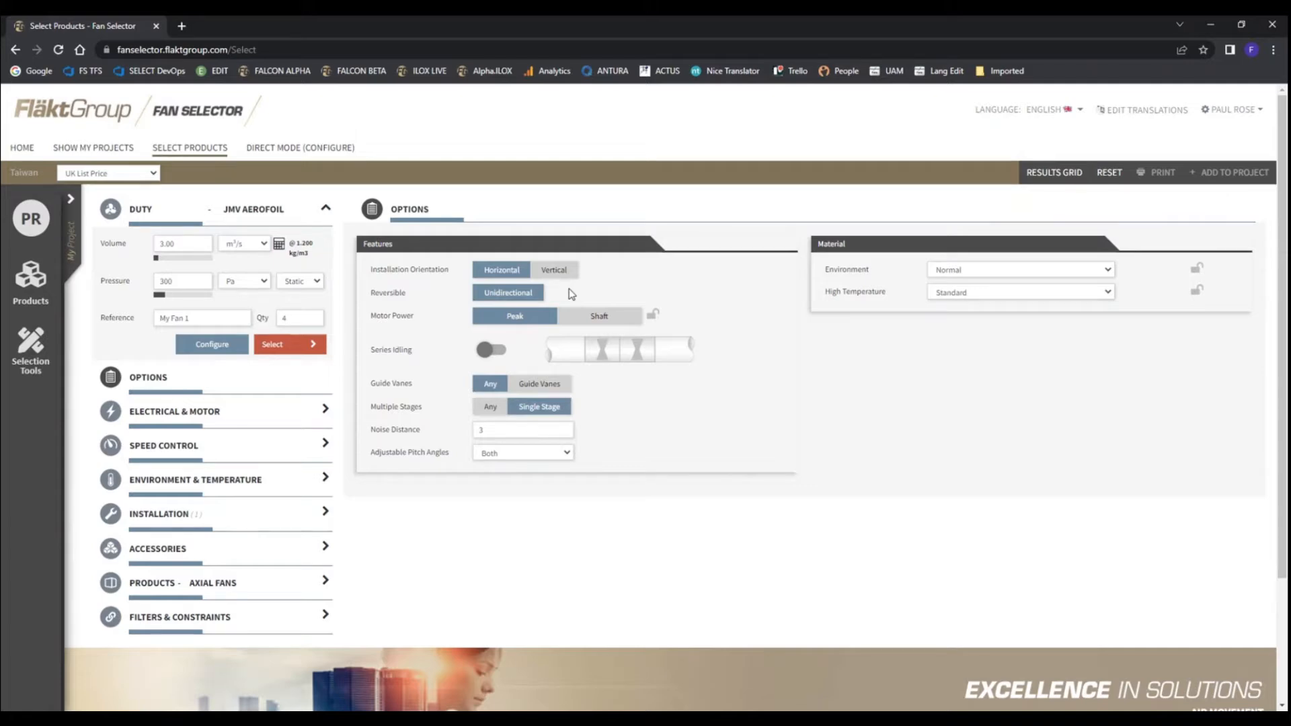
# View the high temperature material choices, keeping Standard, and look through the electrical and motor settings
pyautogui.click(1110, 293)
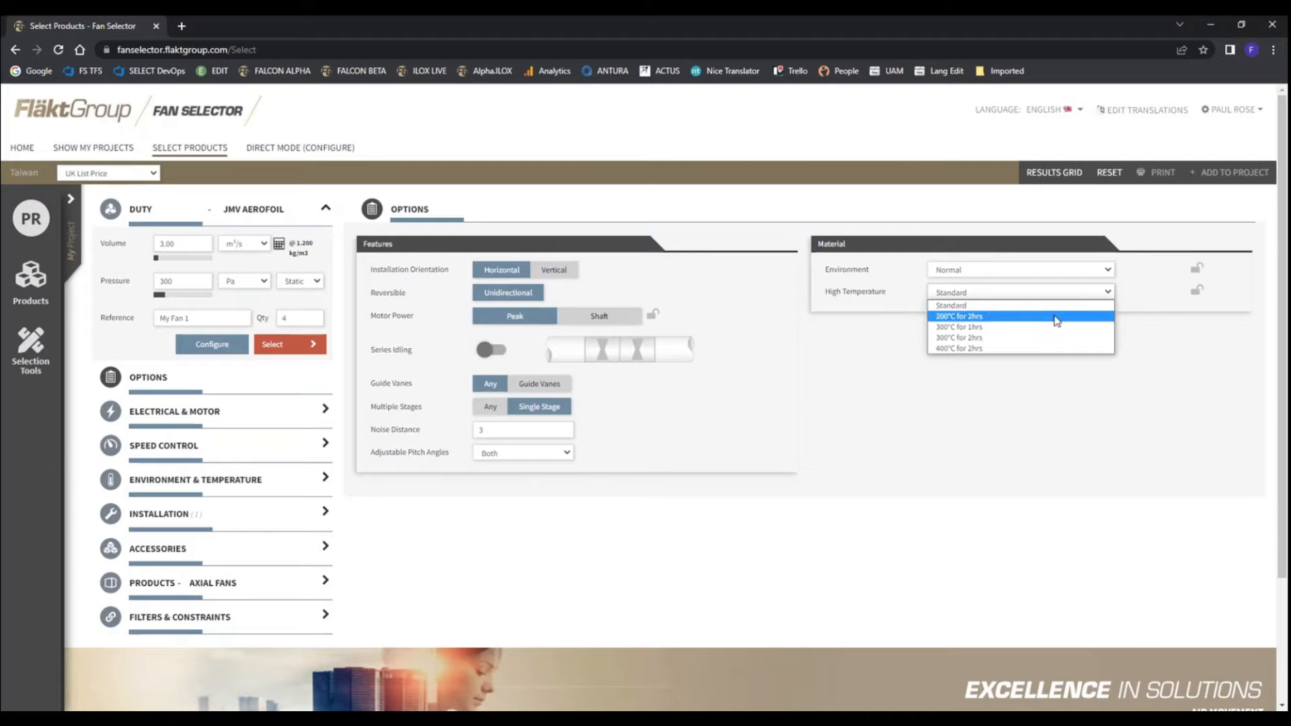
pyautogui.click(911, 408)
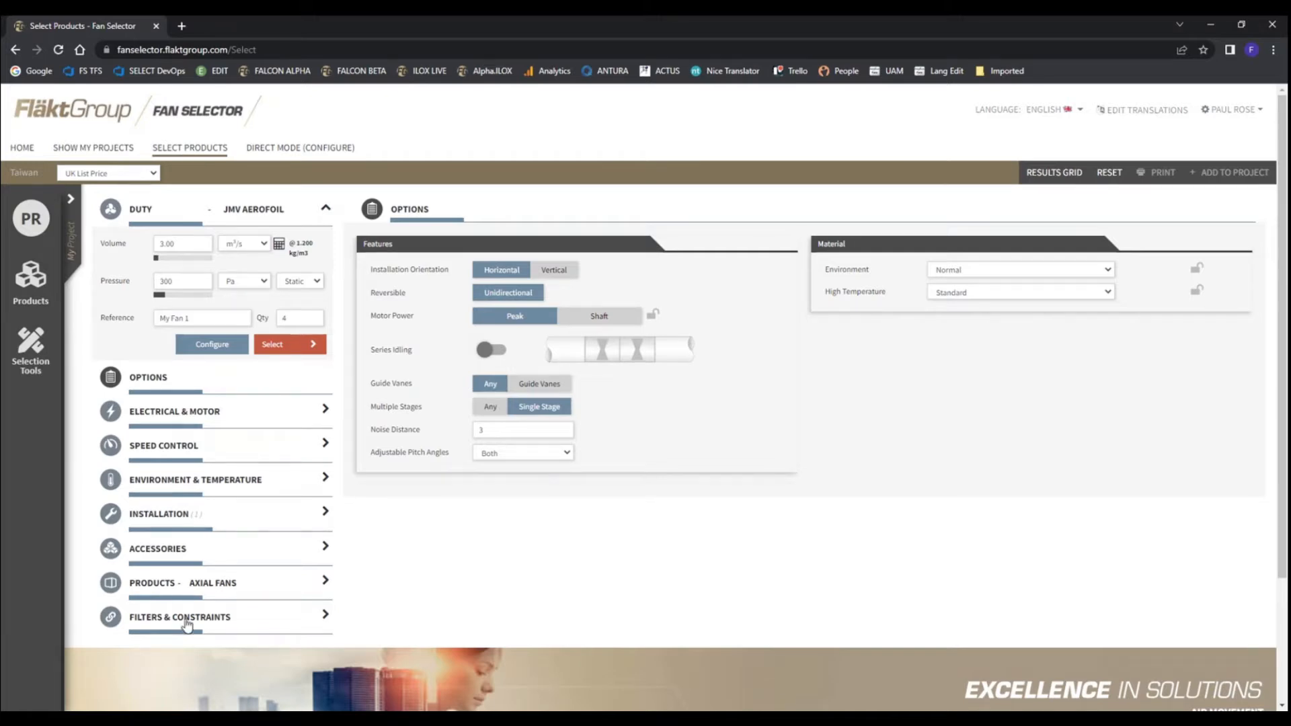
pyautogui.click(156, 413)
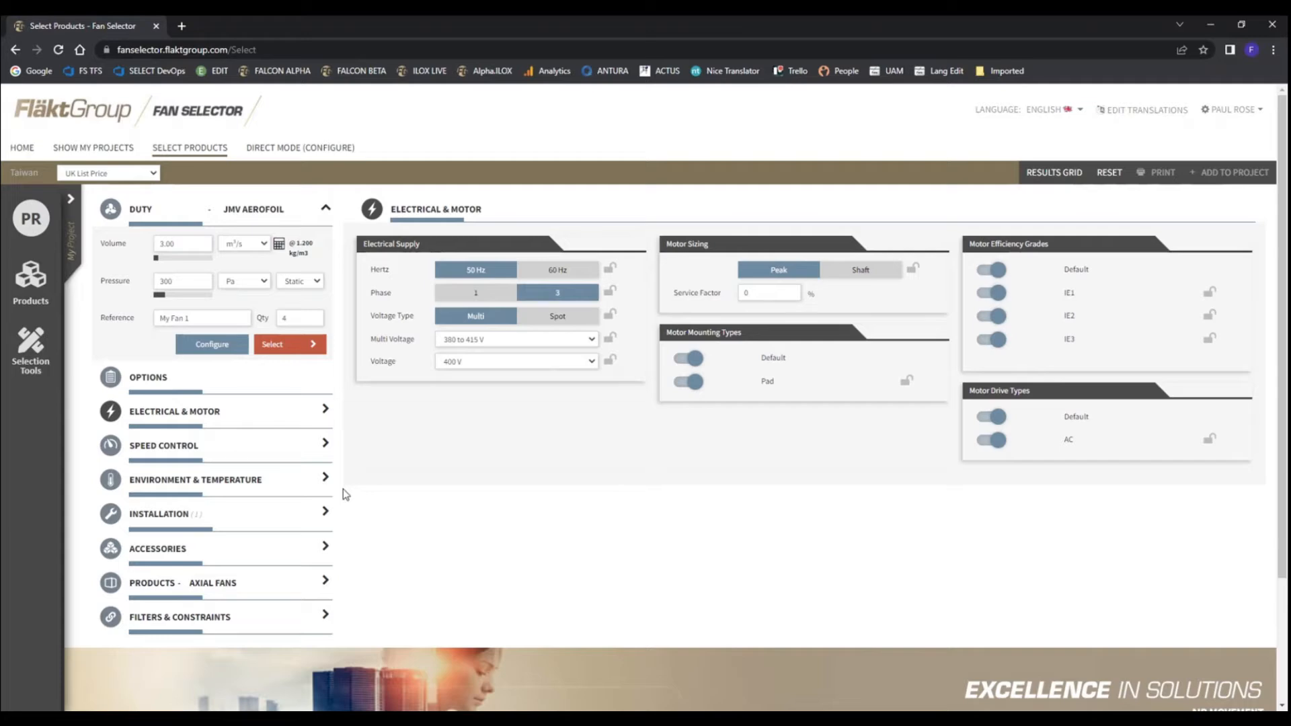
# Set the speed control type to Inverter
pyautogui.click(179, 446)
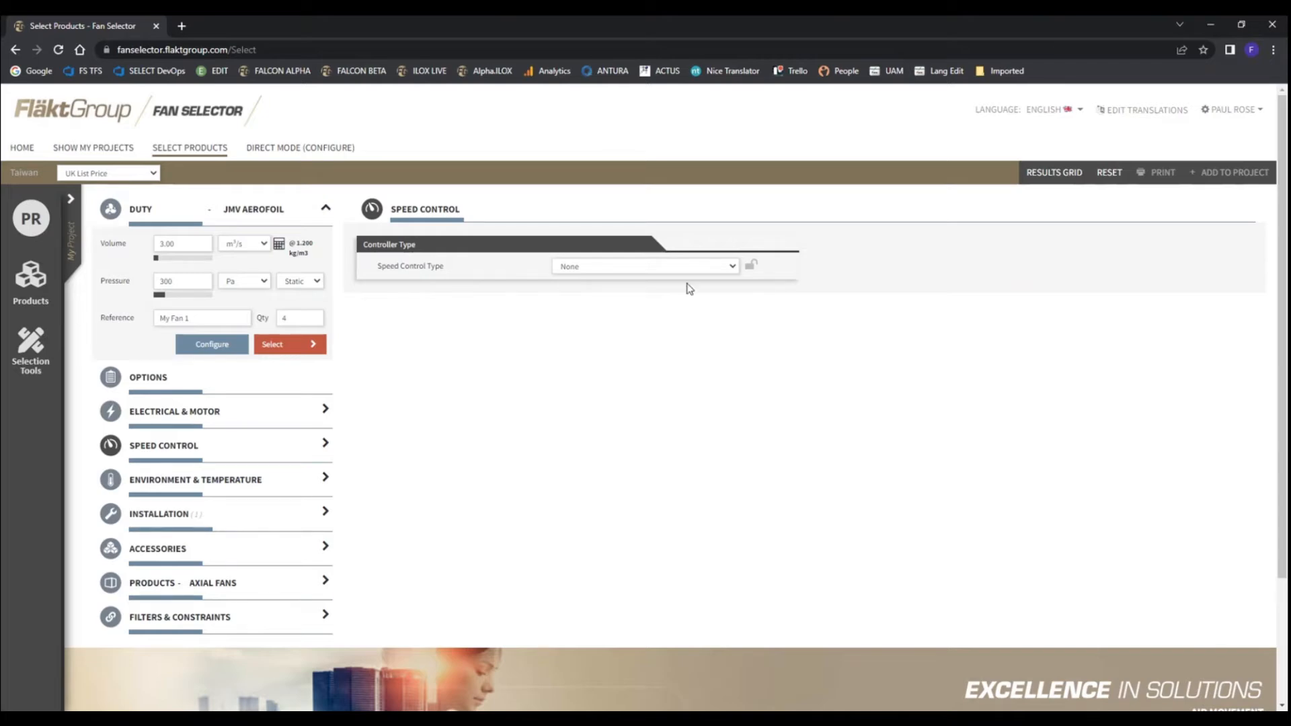
pyautogui.click(731, 267)
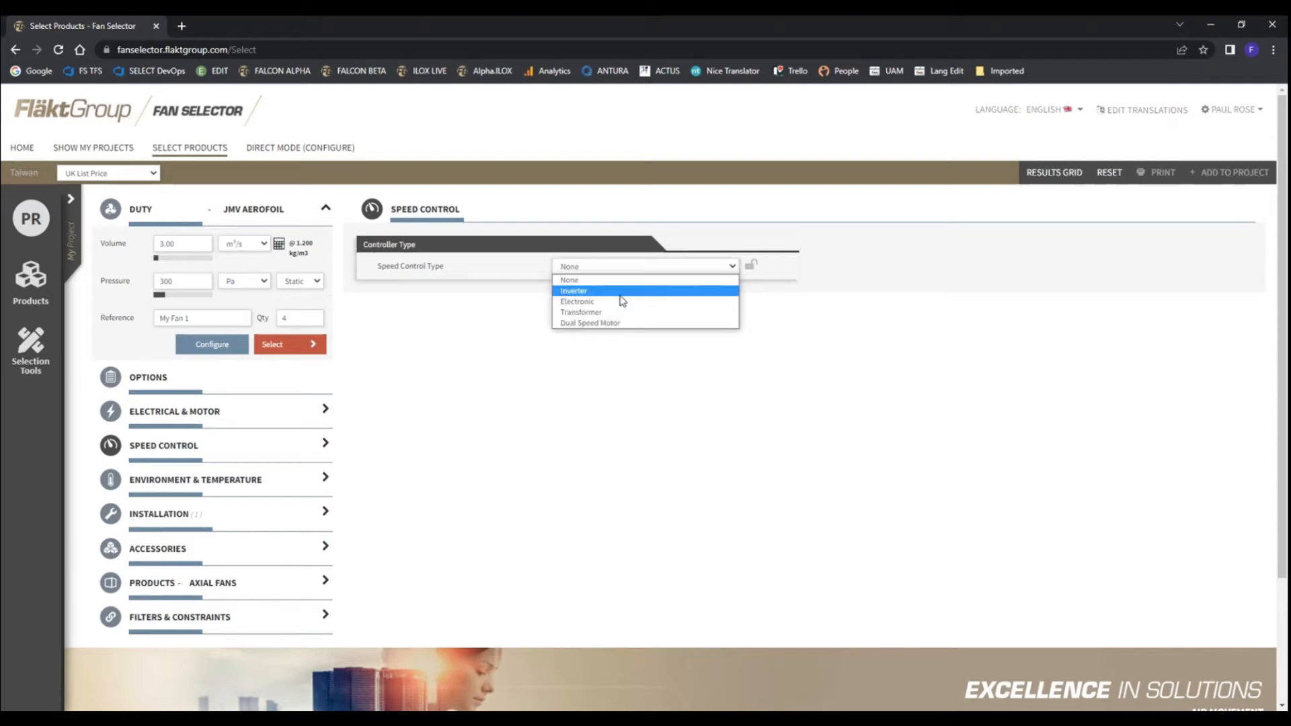
pyautogui.click(582, 292)
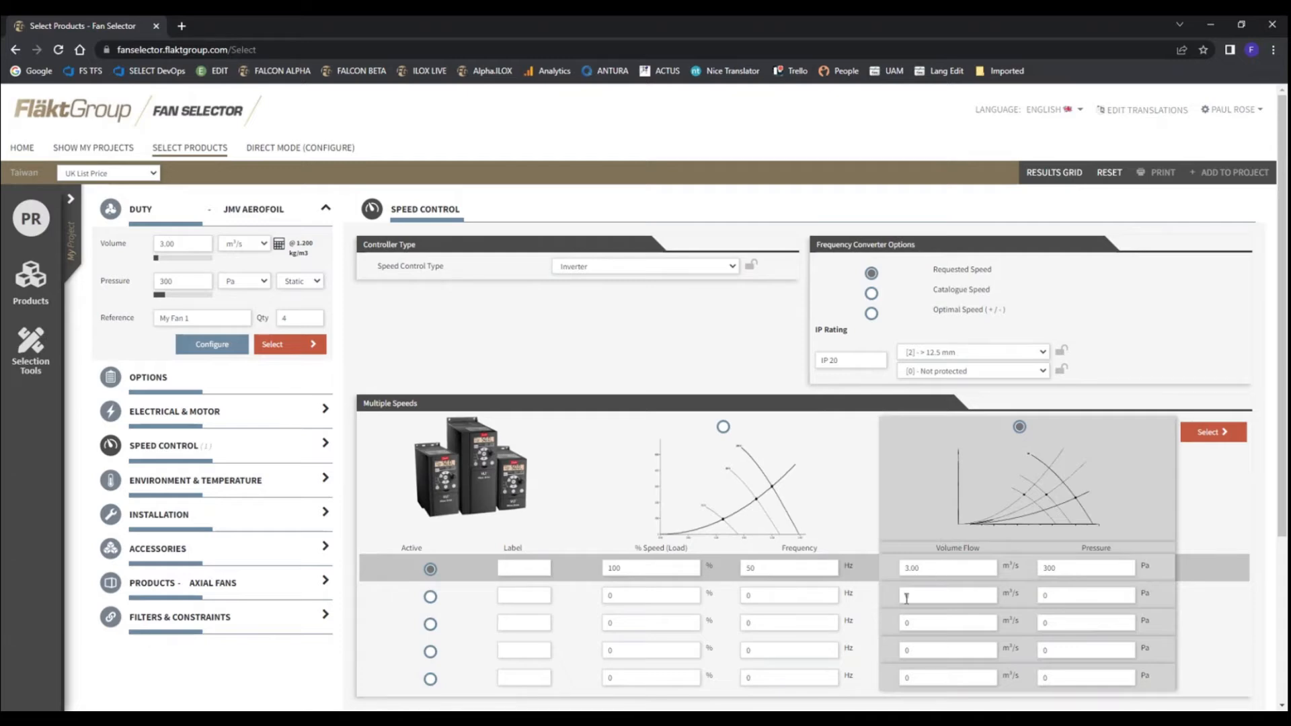
# Add a second duty of 2 m³/s at 275 Pa, label the two duties A and B, and run the fan selection
pyautogui.doubleClick(935, 596)
pyautogui.write('2')
pyautogui.click(1050, 597)
pyautogui.write('275')
pyautogui.click(513, 572)
pyautogui.write('A')
pyautogui.click(526, 595)
pyautogui.write('B')
pyautogui.click(1214, 437)
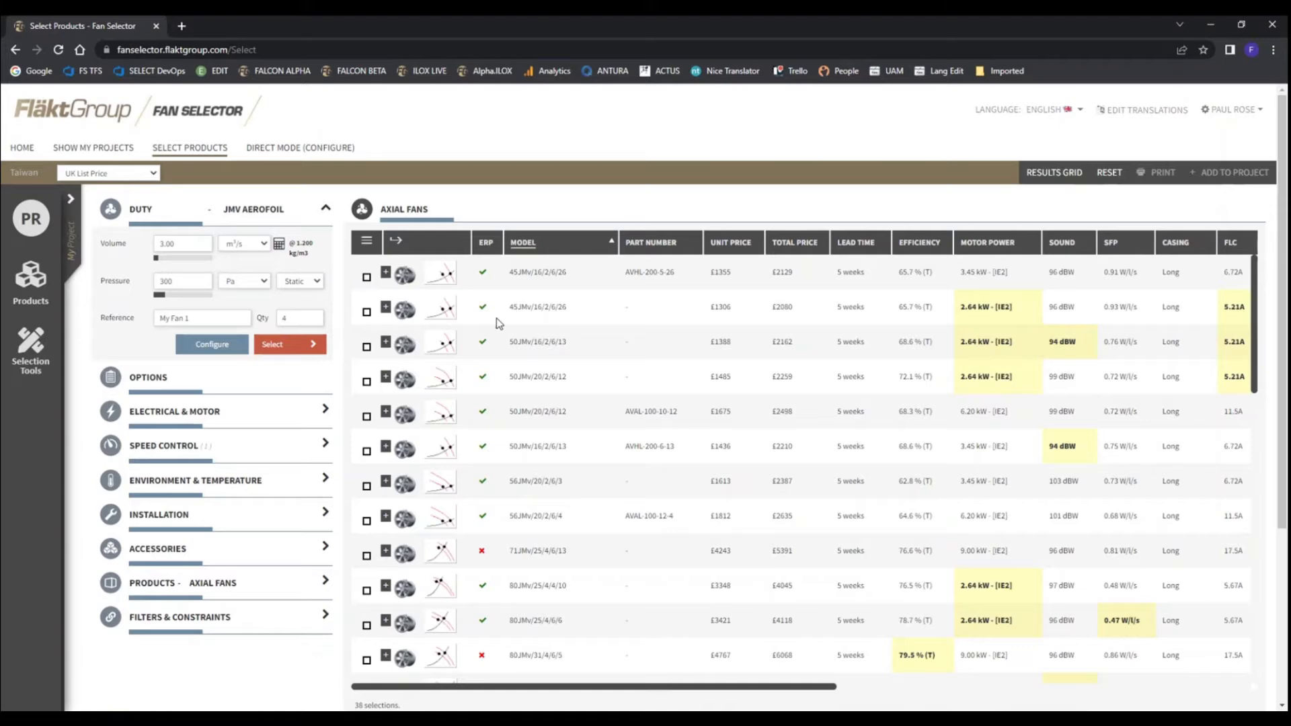
# View the accessories of the first 45JMv/16/2/6/26 fan, and open the summary of the 50JMv/16/2/6/13 fan
pyautogui.click(386, 273)
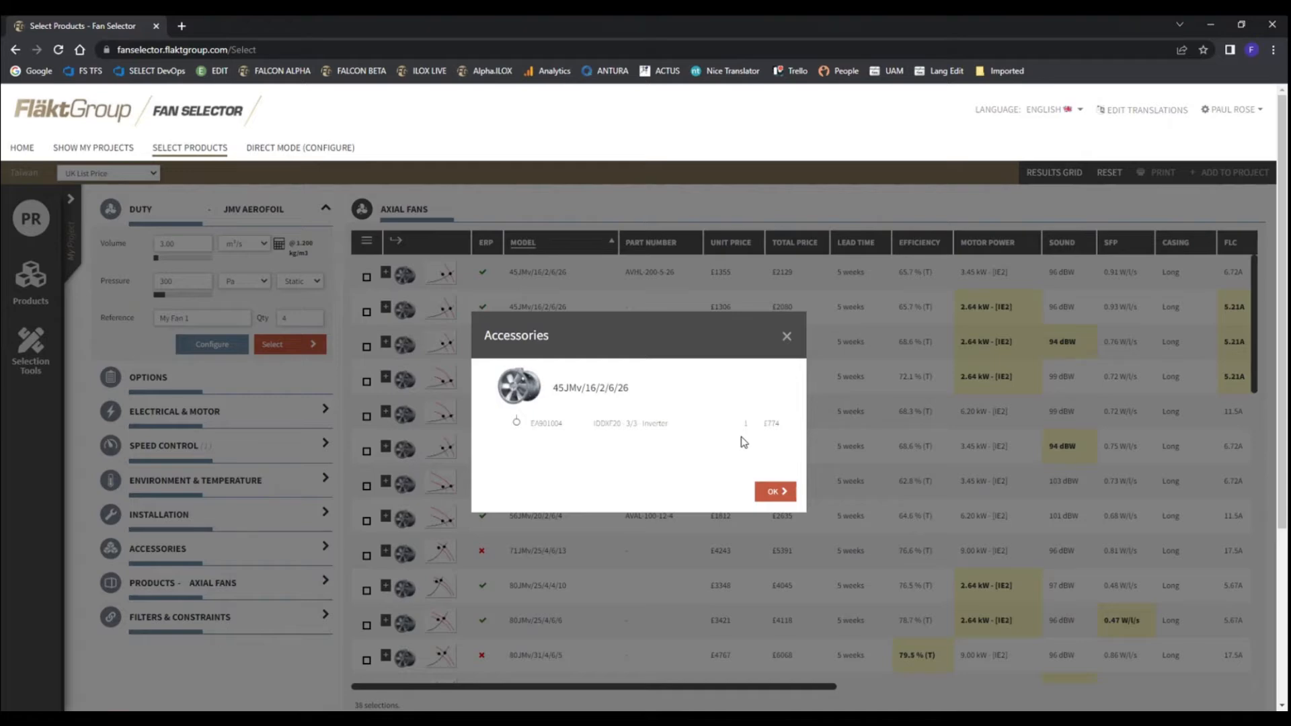
pyautogui.click(786, 338)
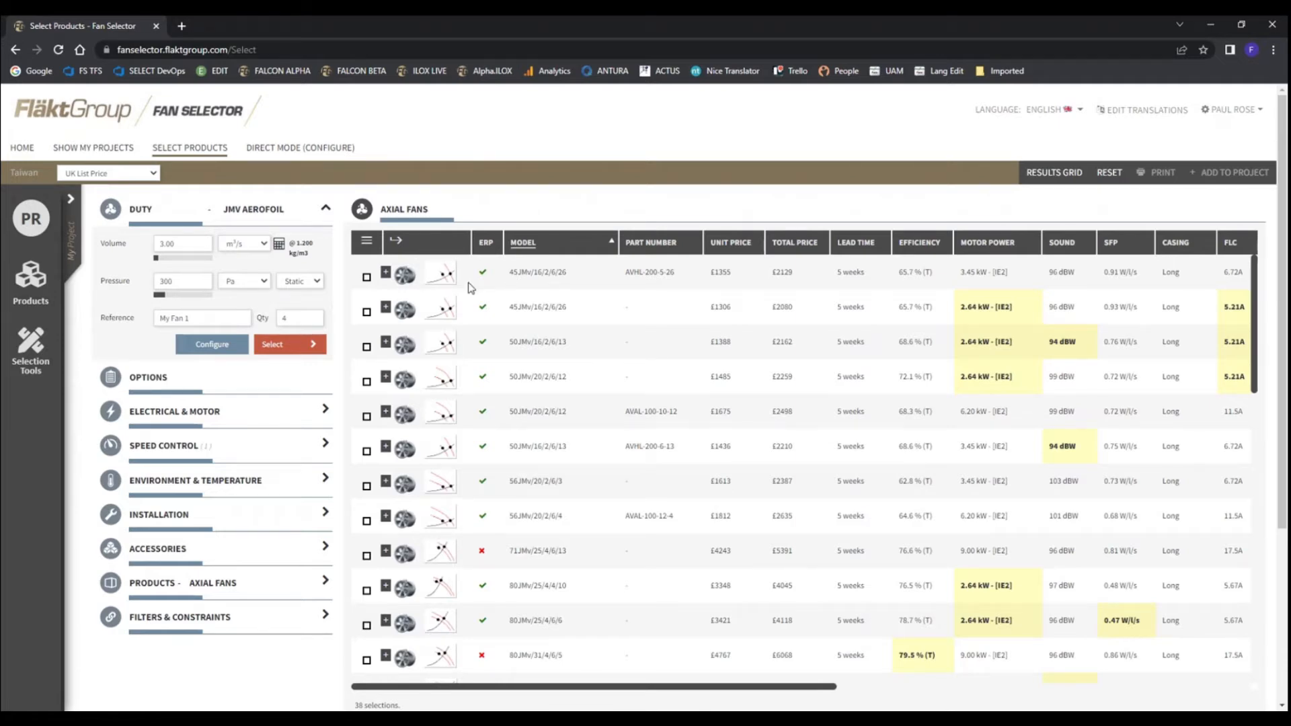
pyautogui.click(546, 341)
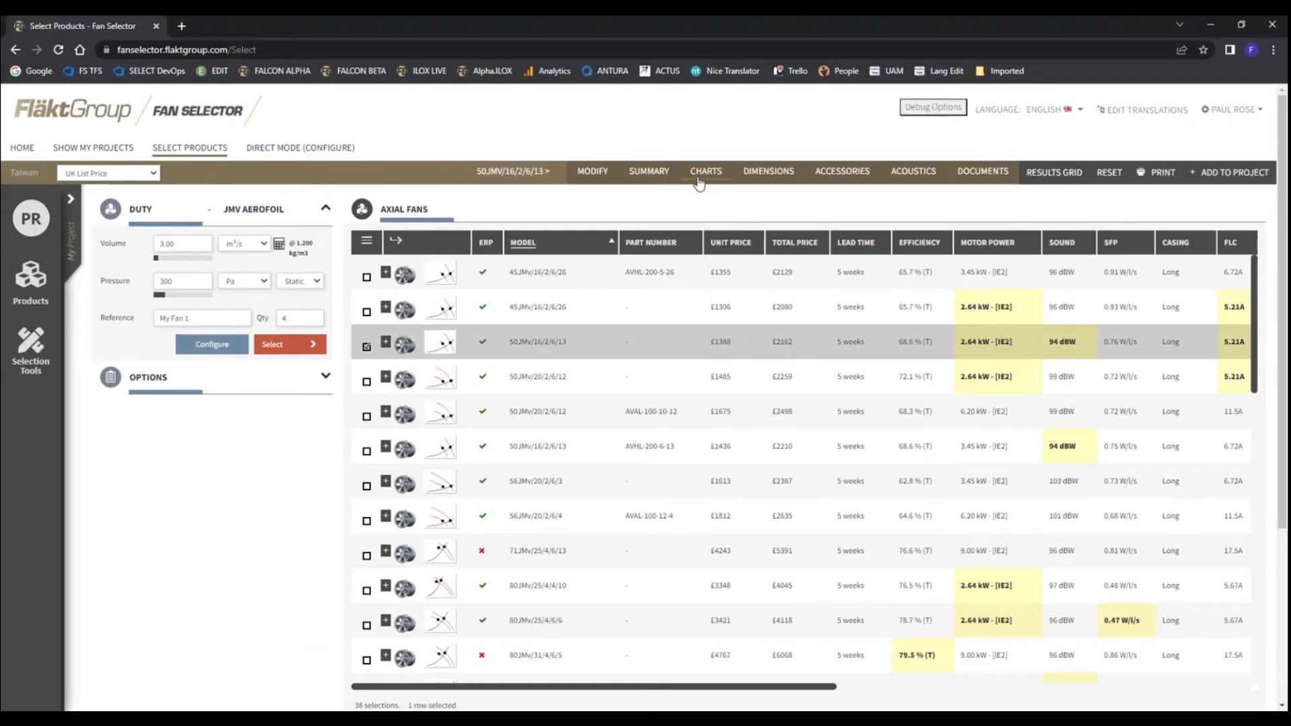
pyautogui.click(649, 171)
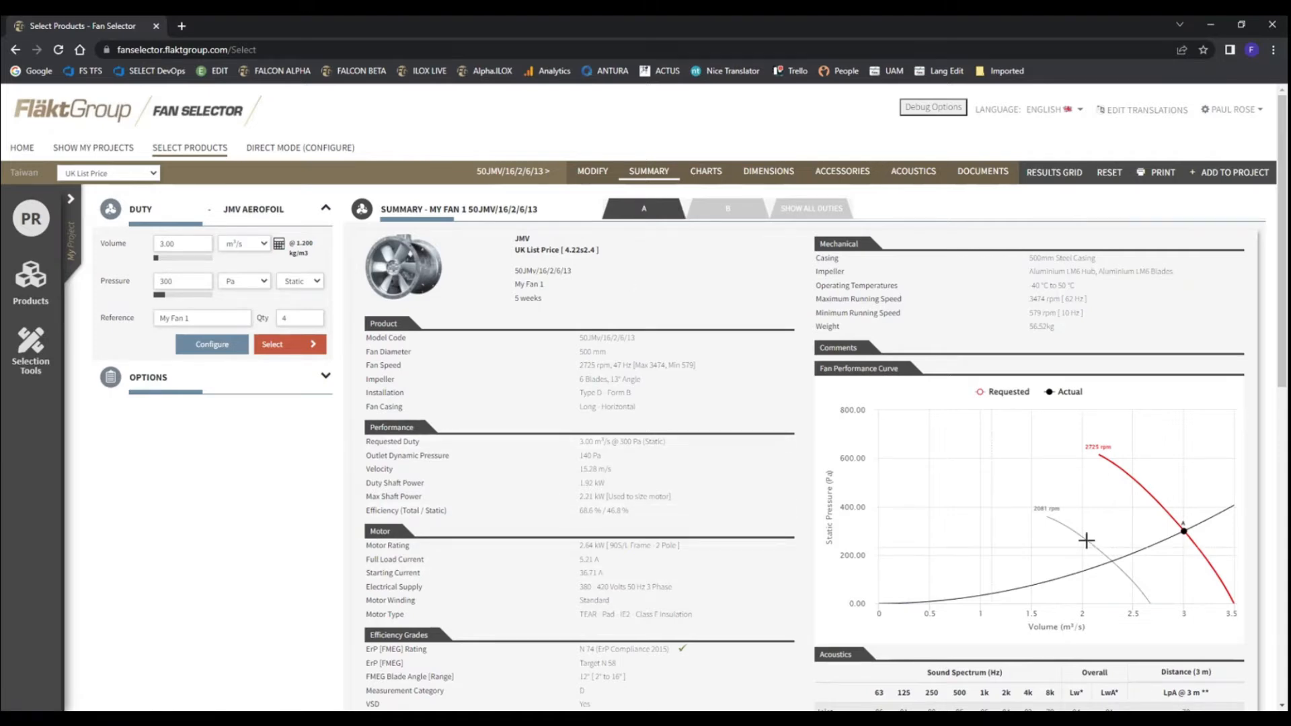
# Compare duties A and B in the fan summary, individually and side by side, including performance curves, power consumption and sound levels
pyautogui.click(751, 221)
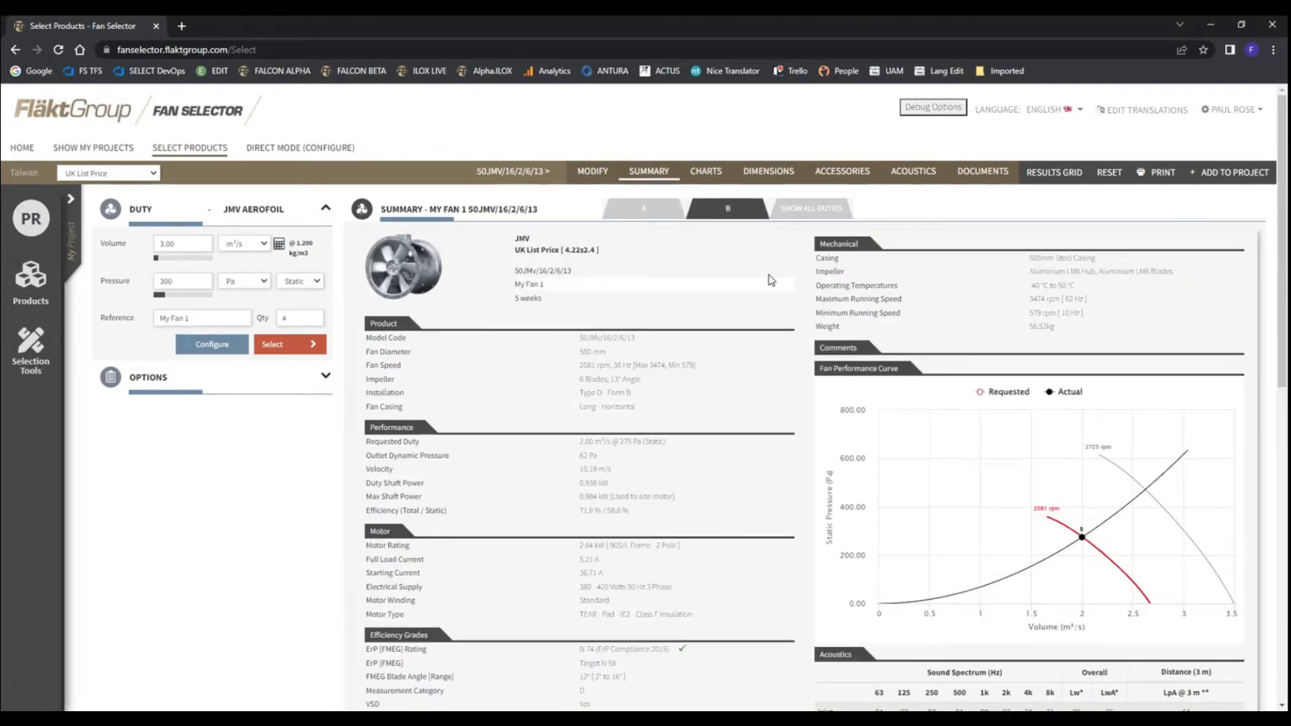
pyautogui.click(811, 211)
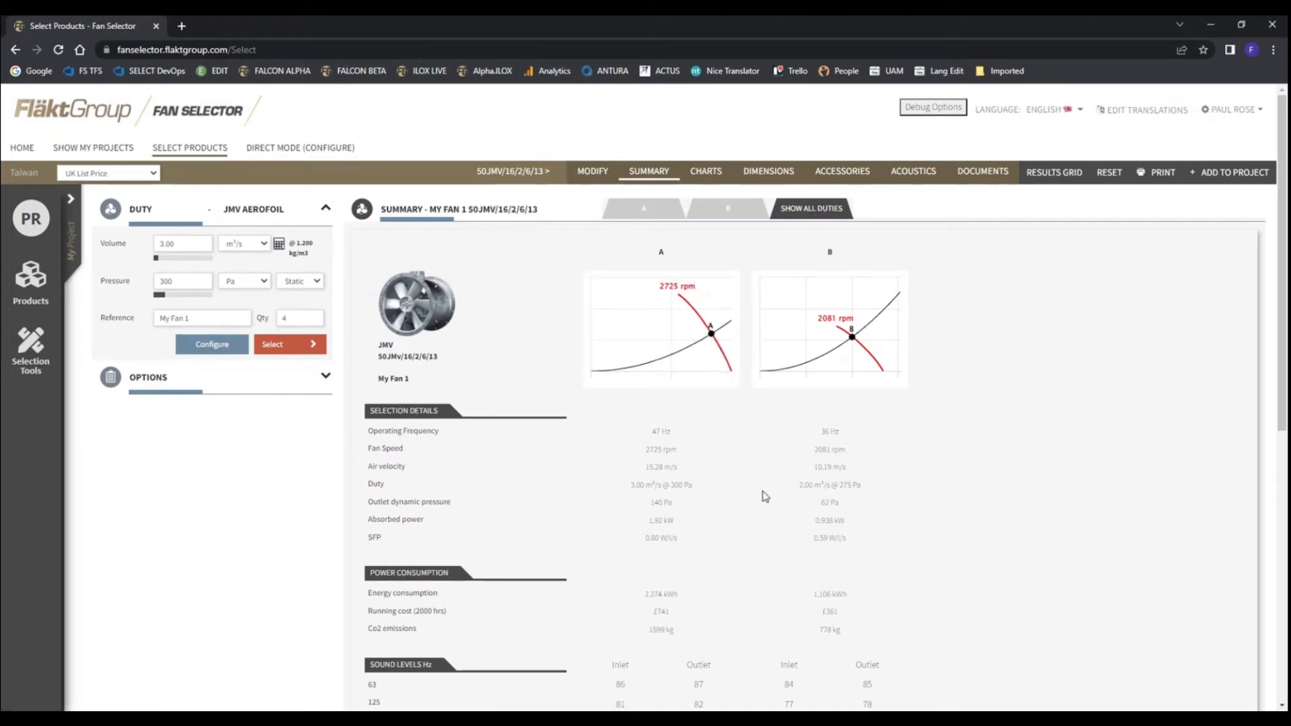
pyautogui.scroll(-1, 706, 558)
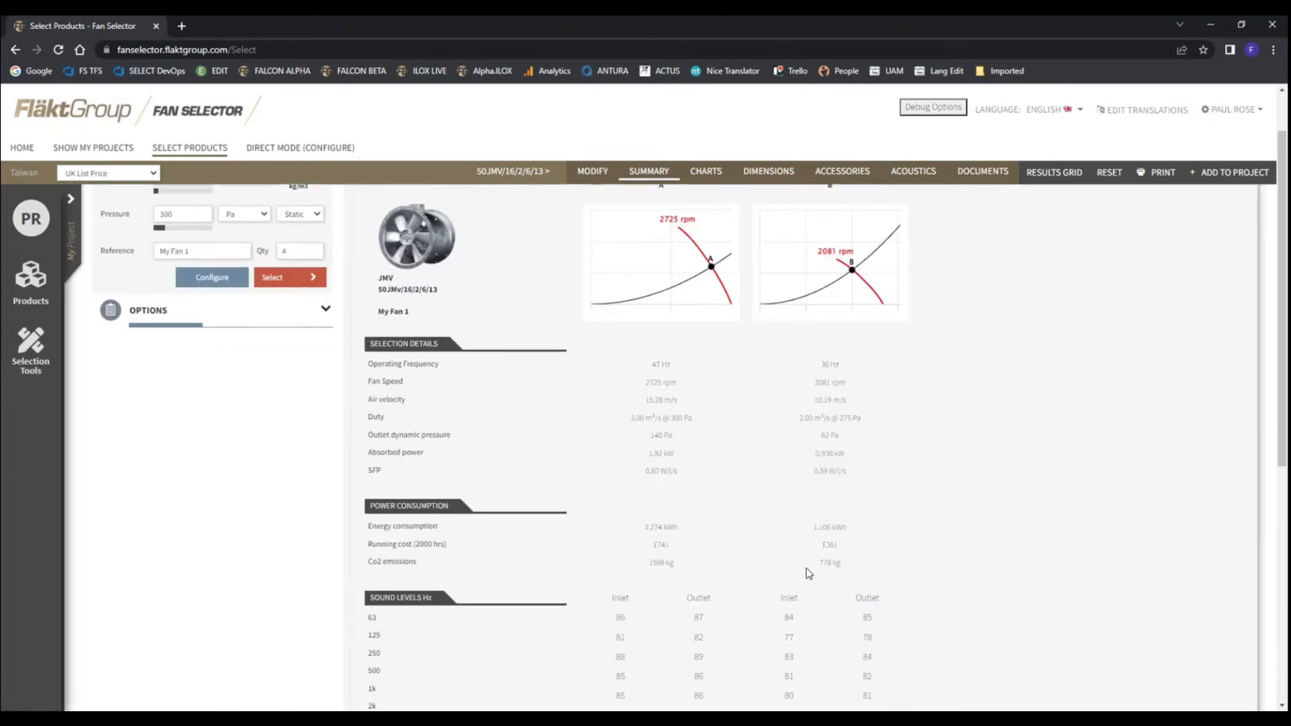
pyautogui.scroll(-2, 807, 571)
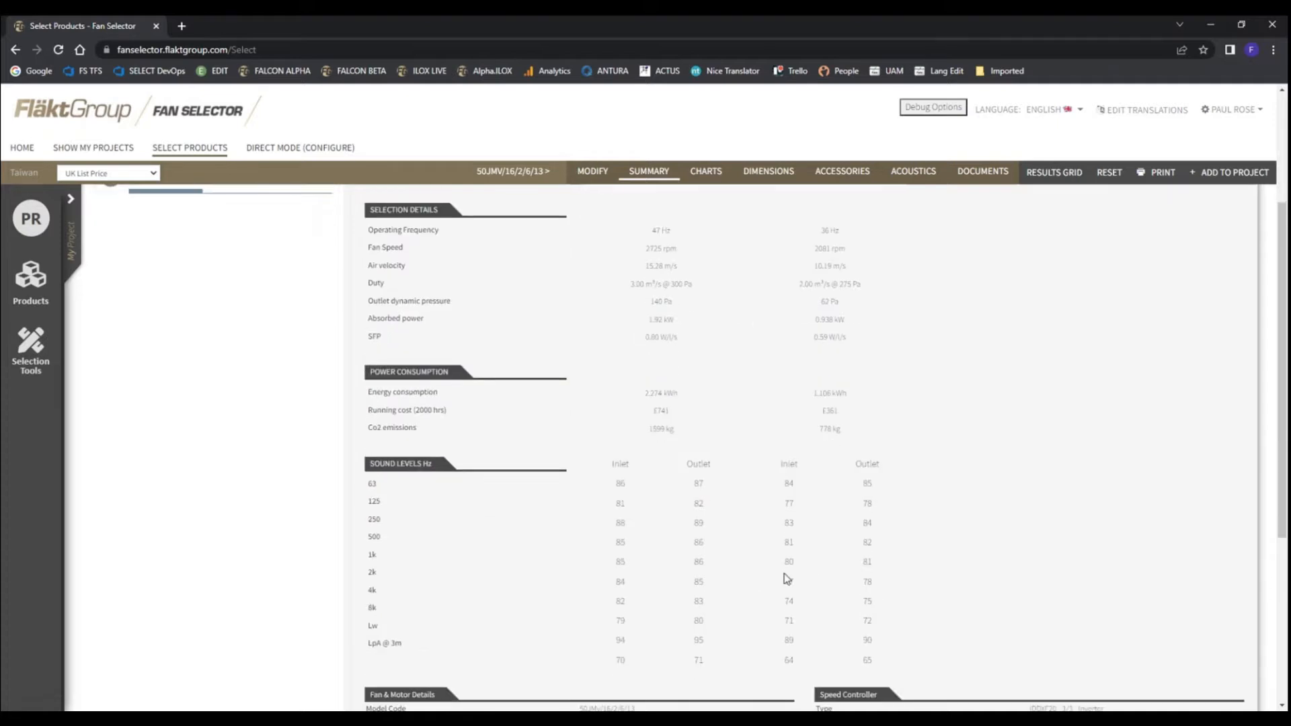
pyautogui.scroll(3, 773, 548)
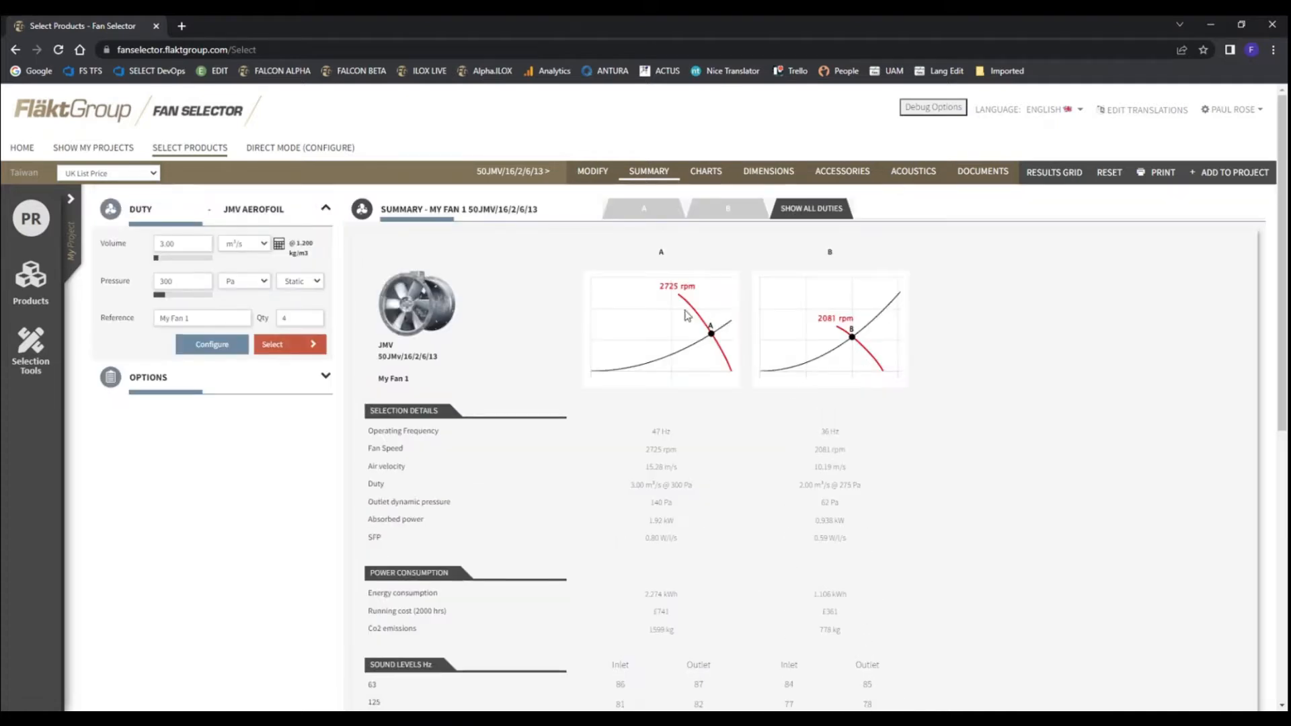
pyautogui.click(640, 209)
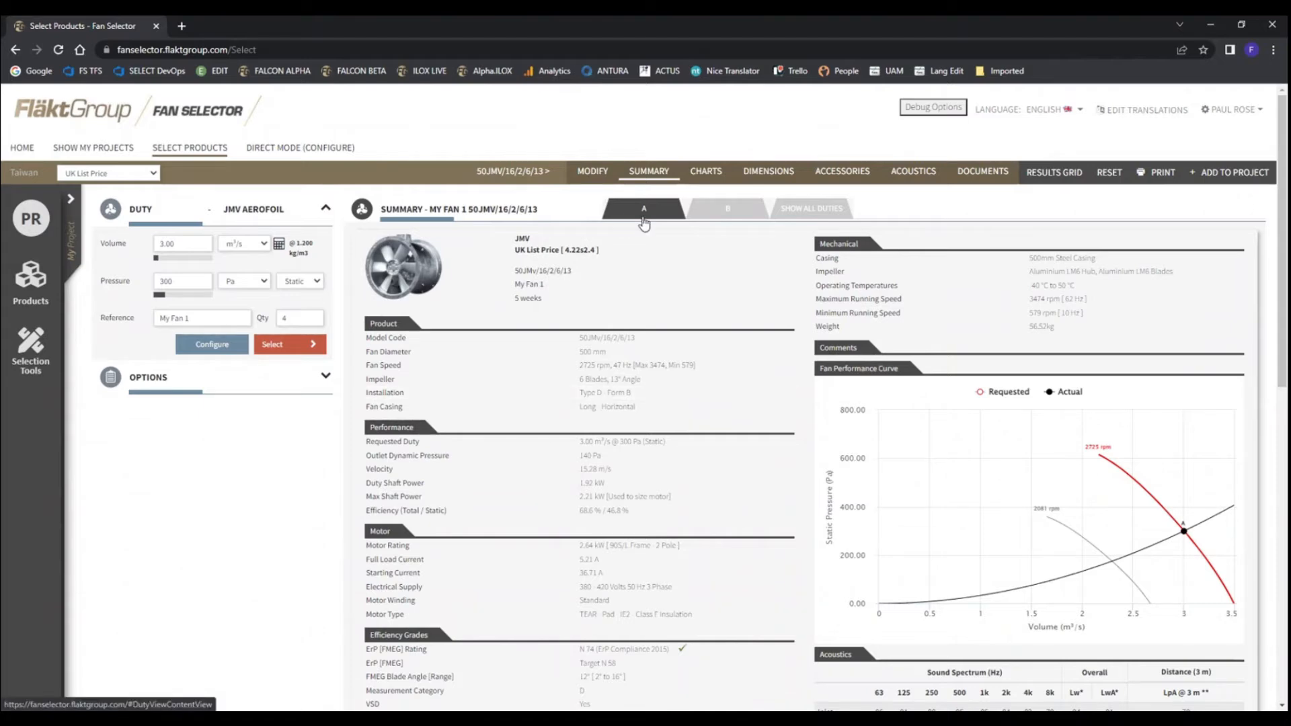
pyautogui.click(721, 218)
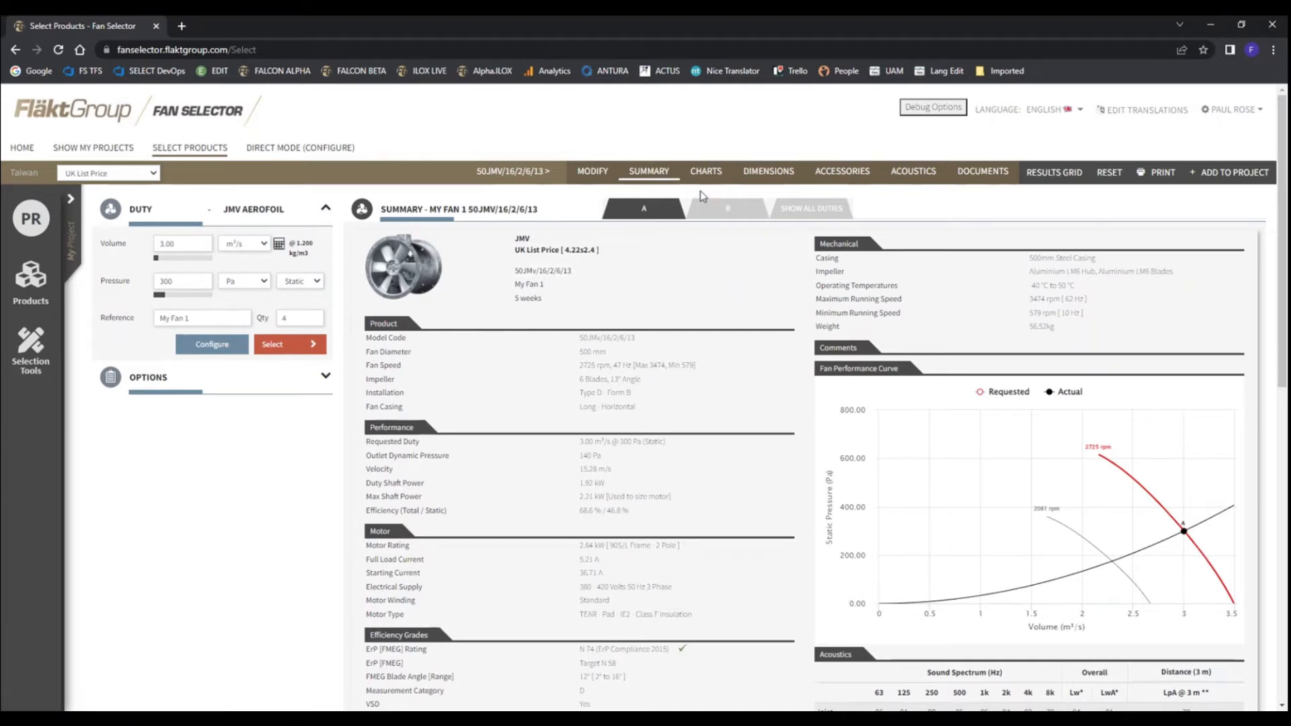
# Return to the selection options and view the high temperature choices, the environment and air conditions, and the installation settings
pyautogui.click(1054, 176)
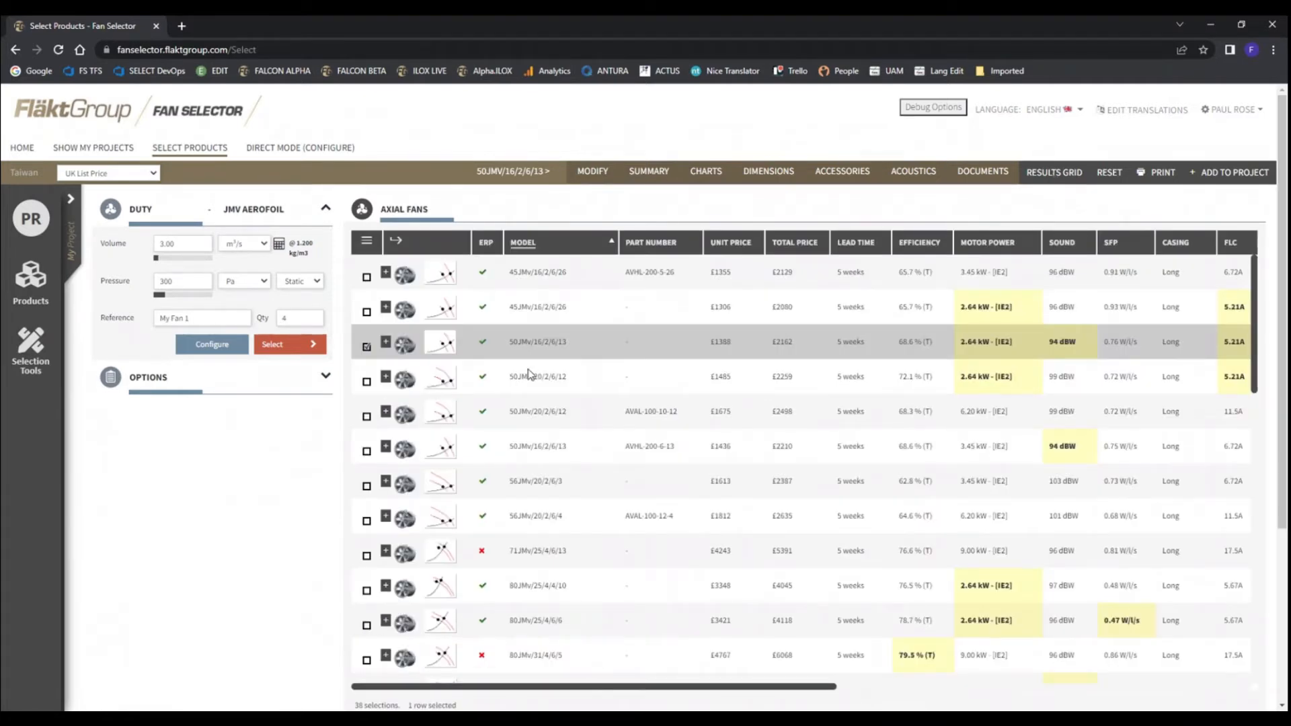
pyautogui.click(139, 377)
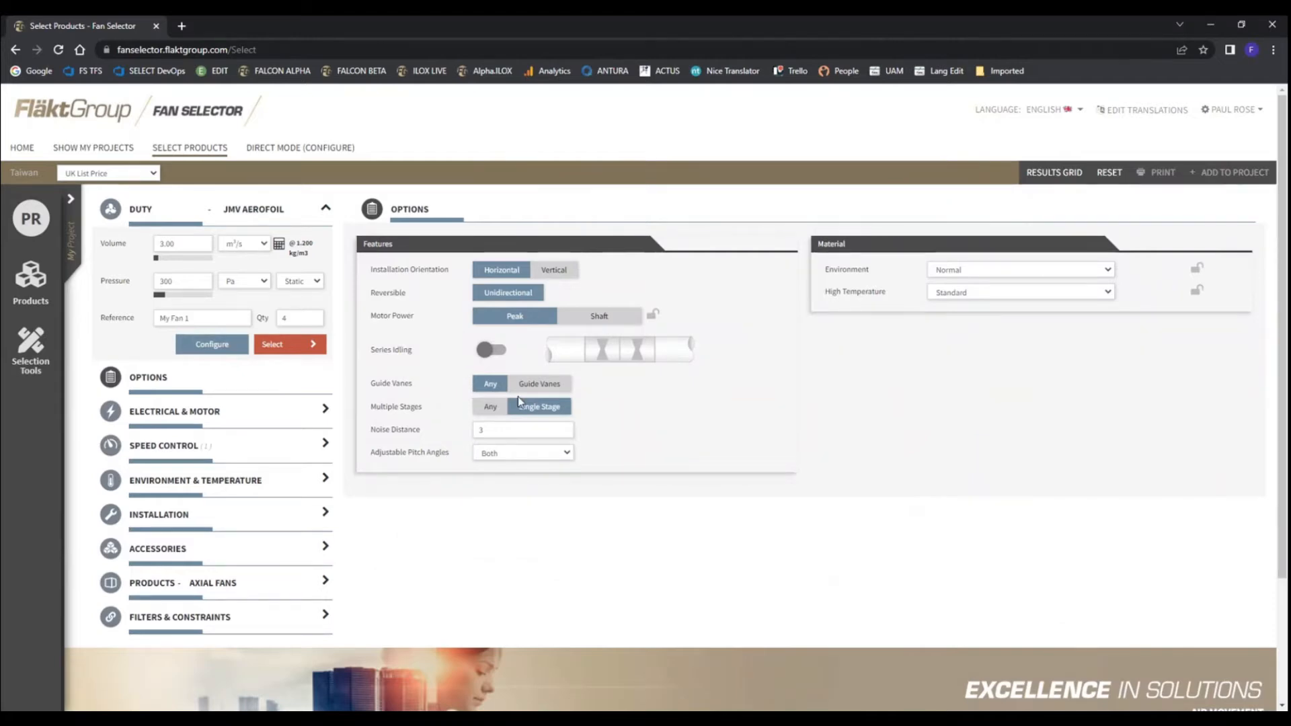
pyautogui.click(165, 483)
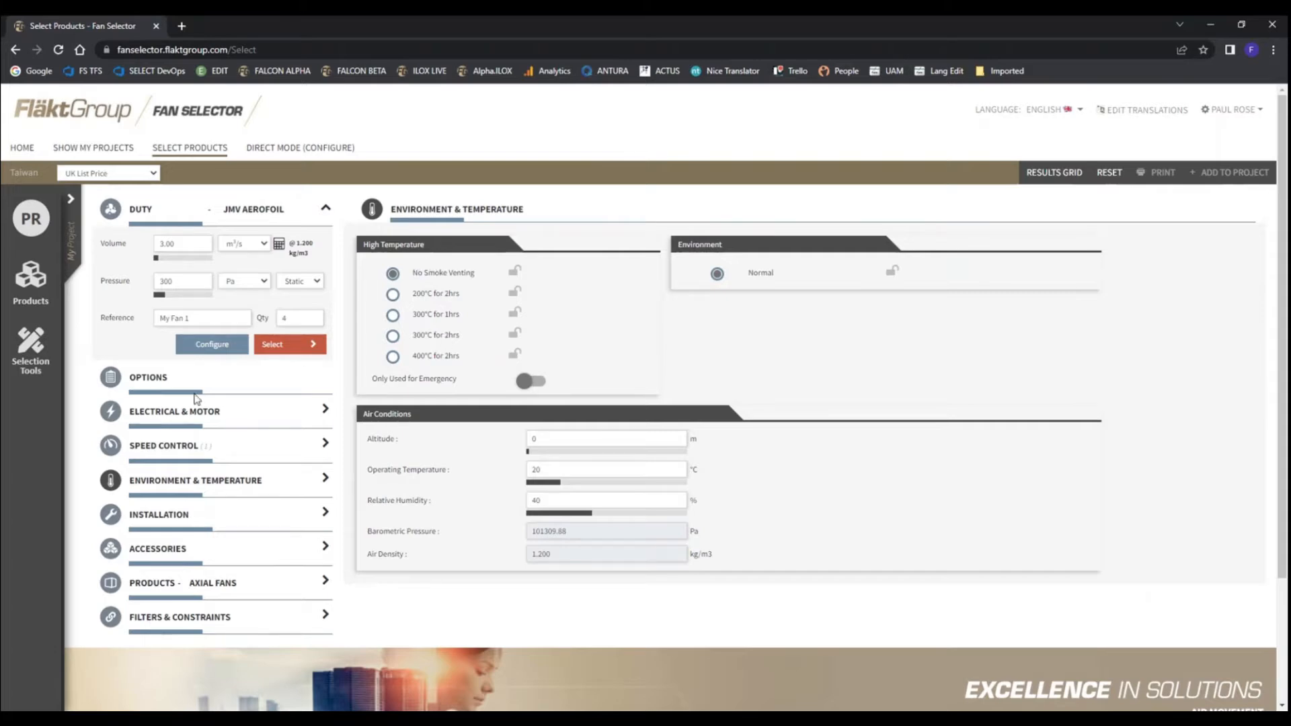
pyautogui.click(146, 380)
pyautogui.click(1004, 295)
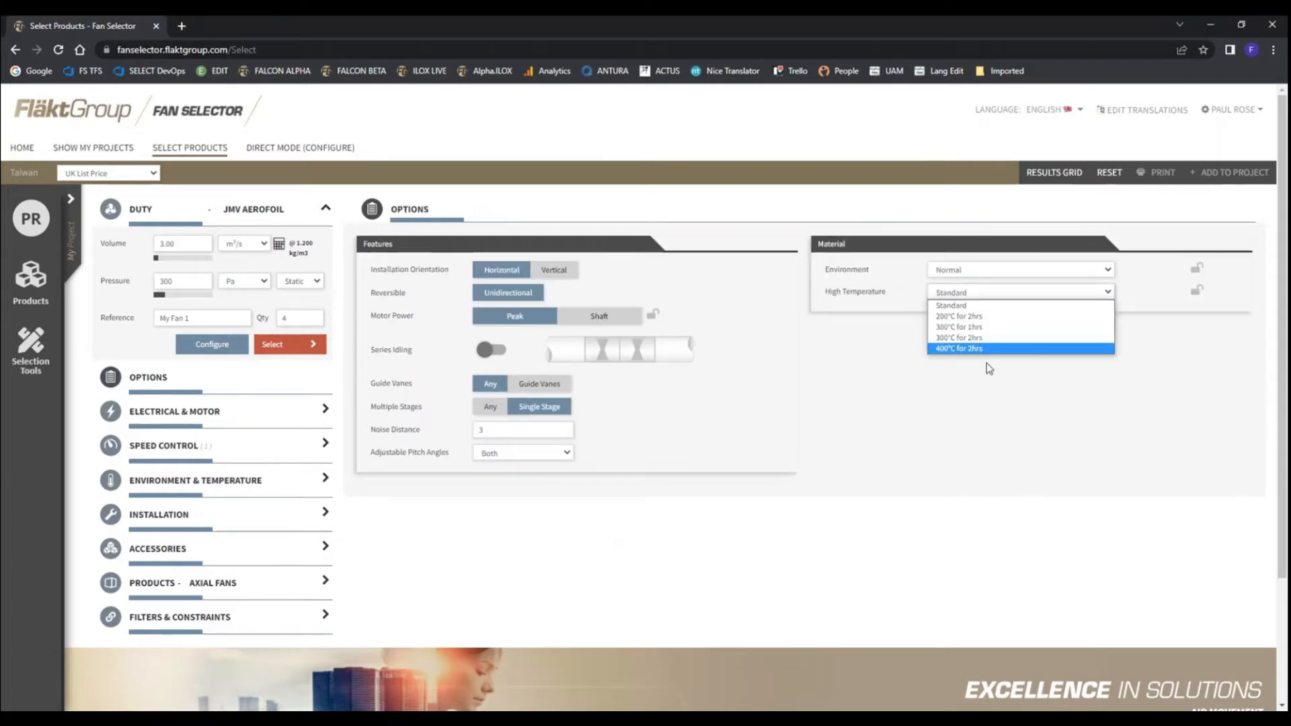
pyautogui.click(888, 363)
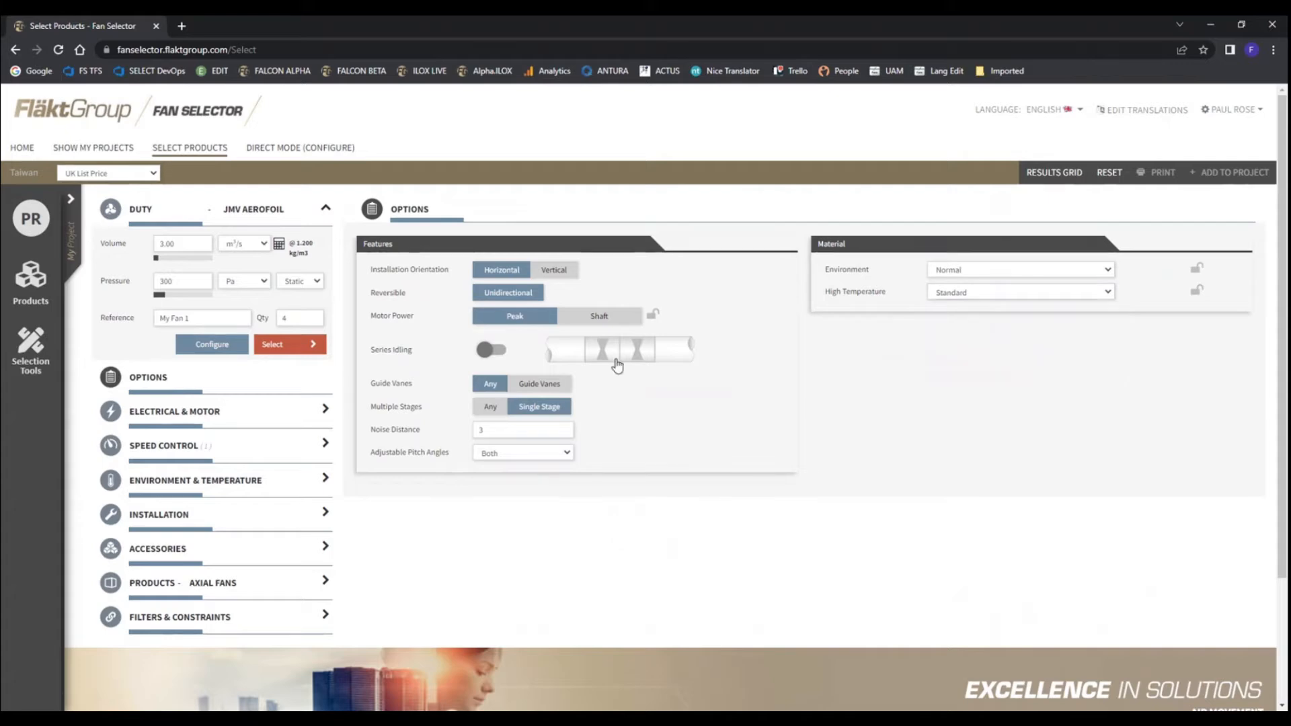
pyautogui.click(152, 485)
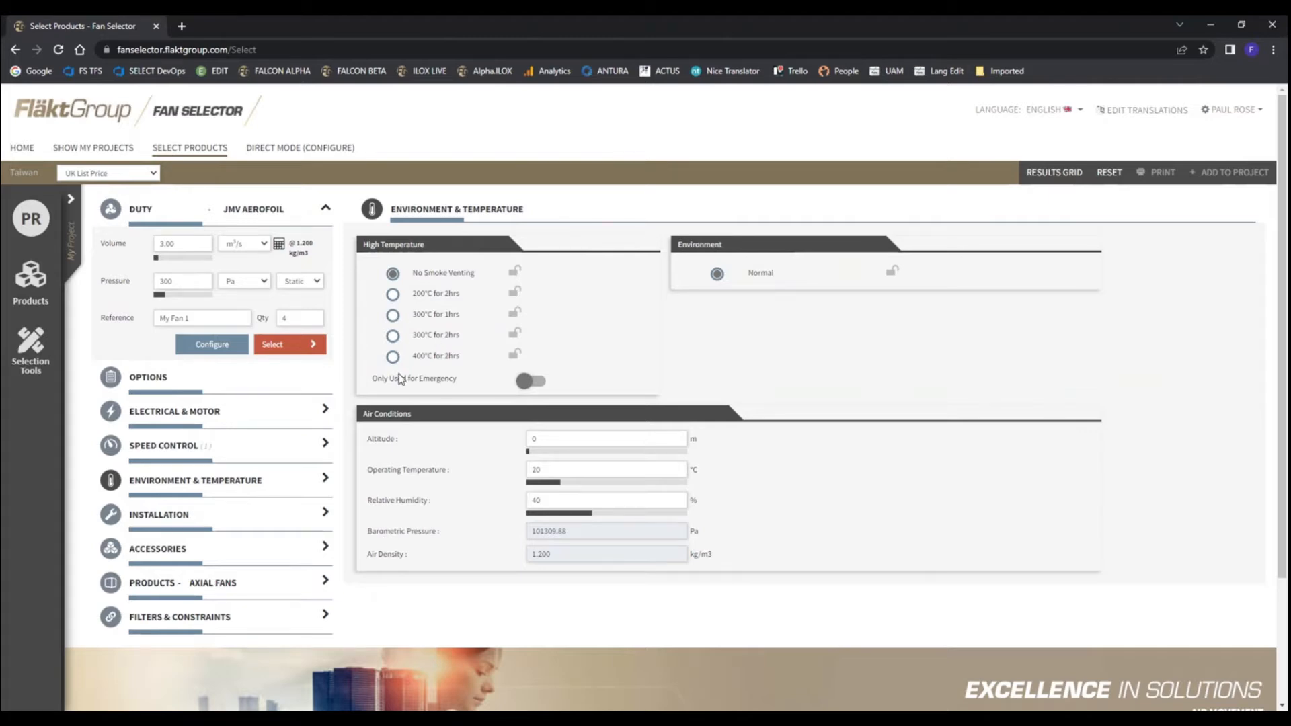
pyautogui.click(160, 518)
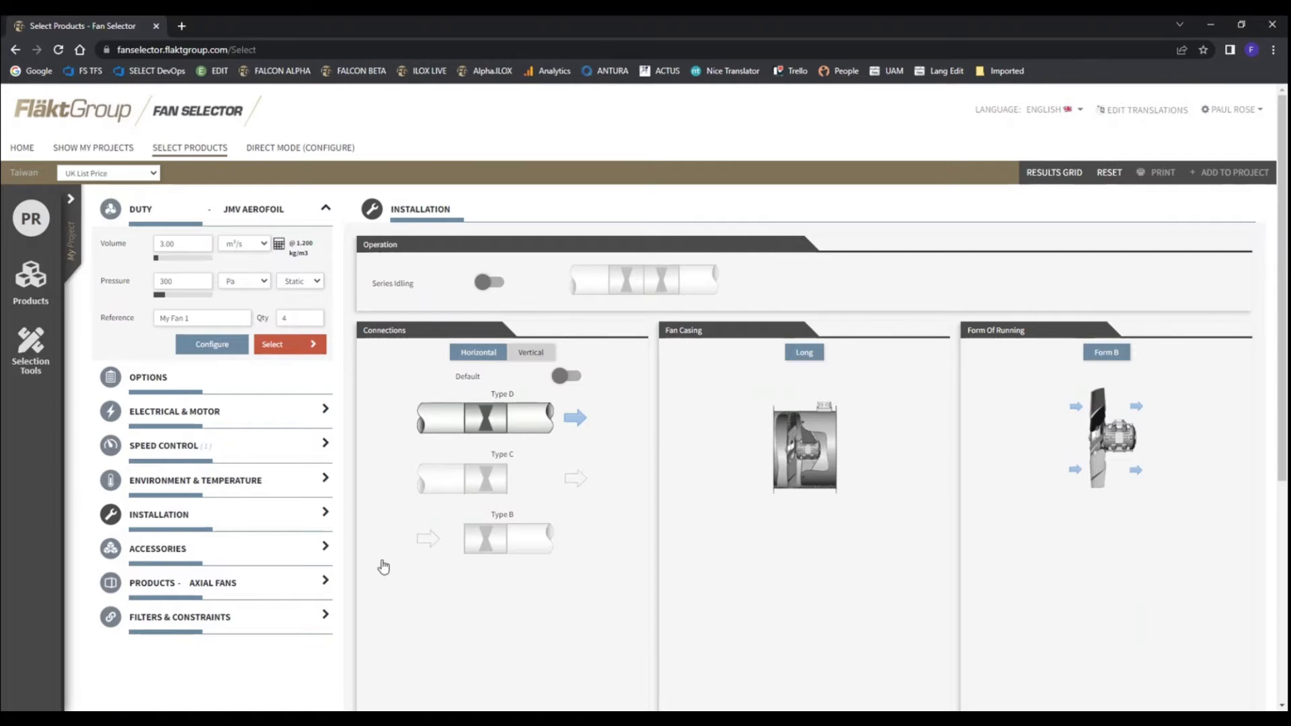
# Add the recommended accessories, including two Flexible Connector & Clips for the inlet and outlet, and look down the standard accessories
pyautogui.click(158, 550)
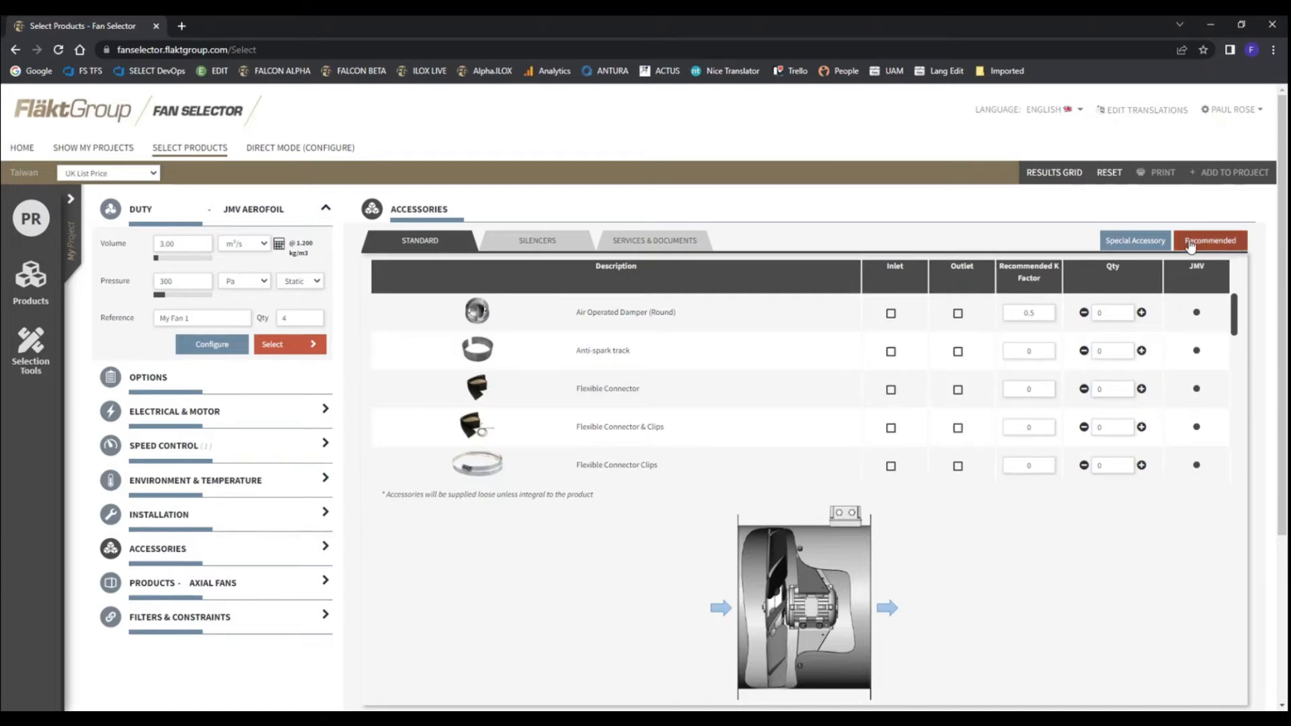
pyautogui.click(1225, 243)
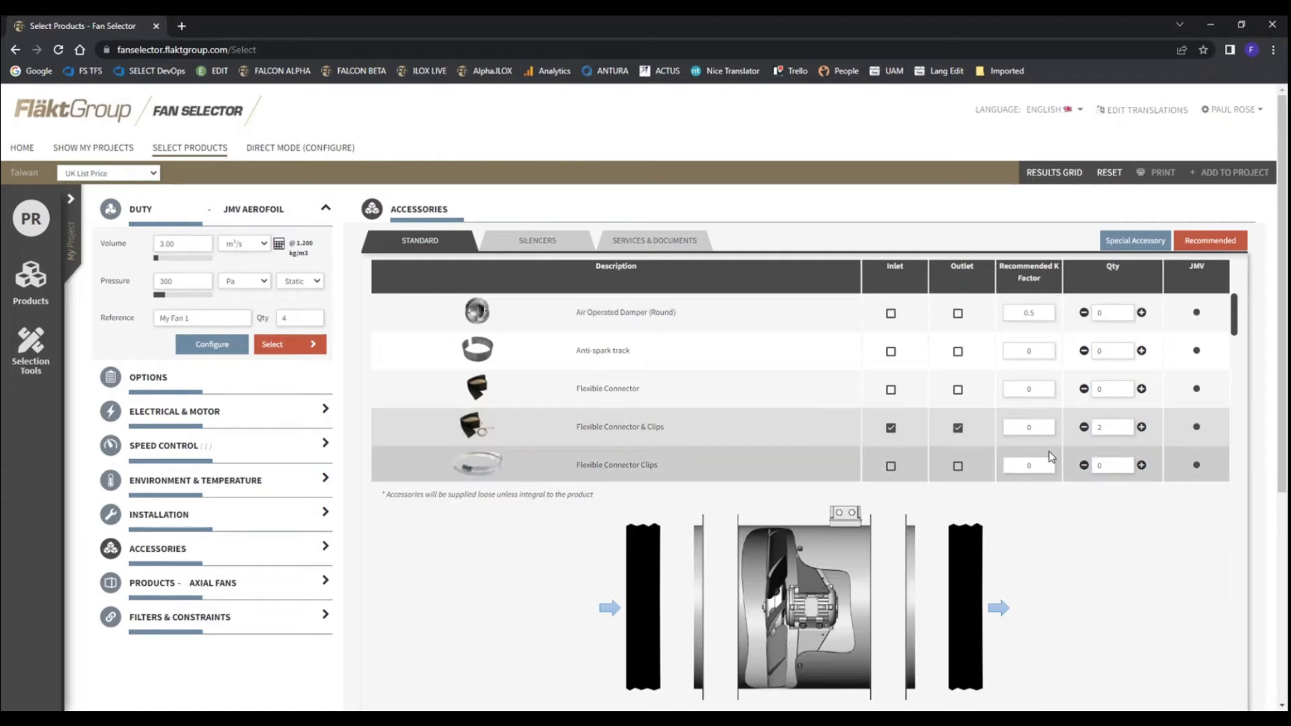
pyautogui.scroll(-5, 1049, 455)
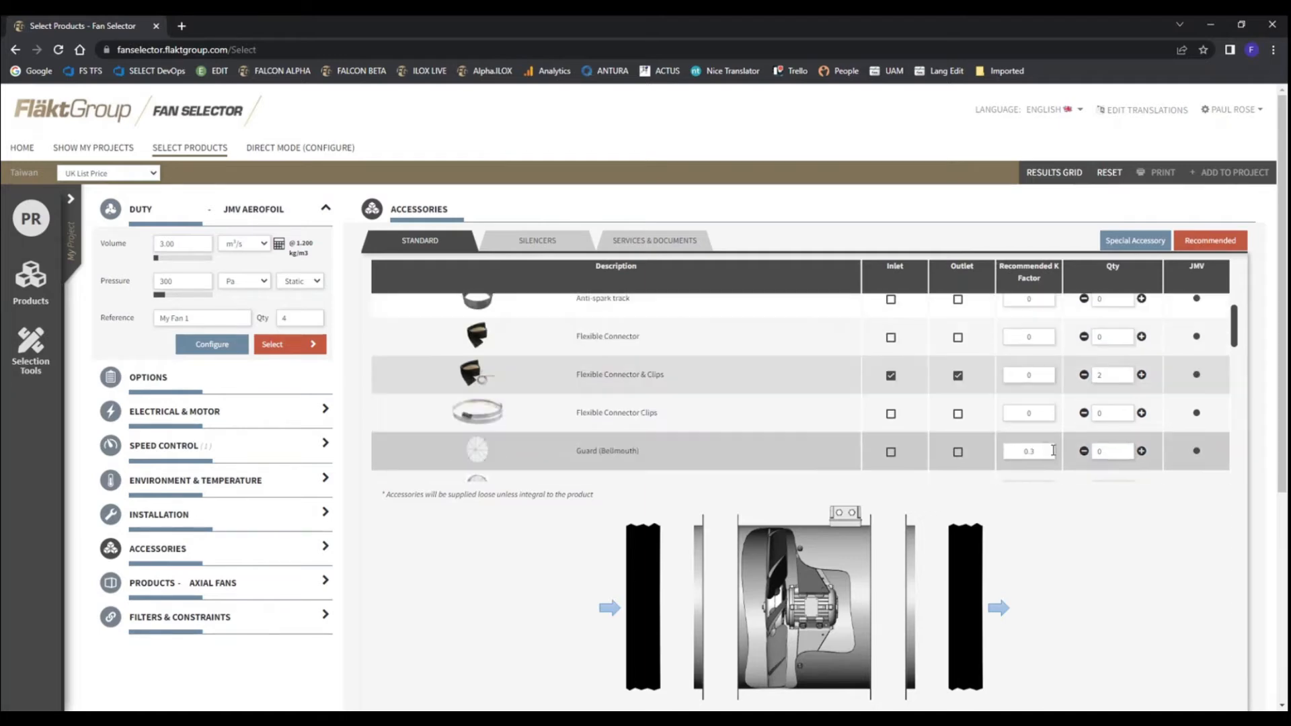
# Look through the standard accessories and try an Air Operated Damper (Round) on the inlet, taking it off again
pyautogui.scroll(-3, 1049, 525)
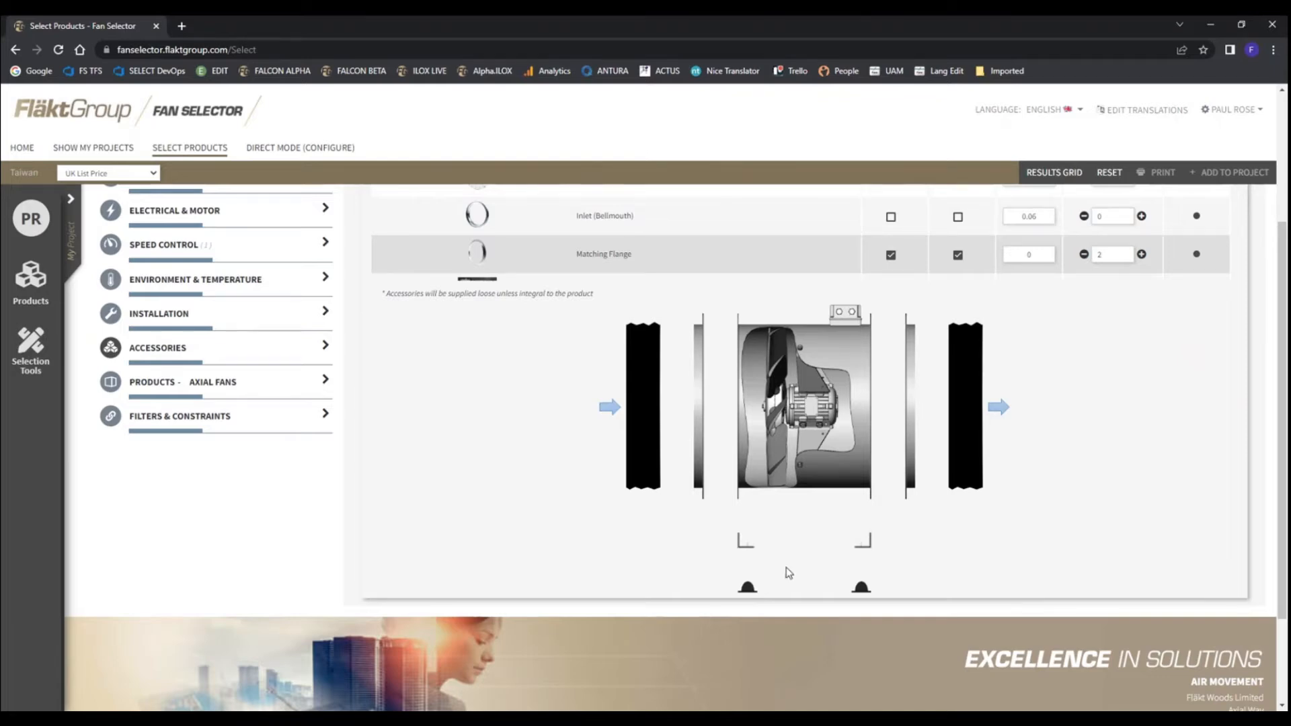
pyautogui.scroll(3, 1021, 469)
pyautogui.scroll(-2, 1015, 410)
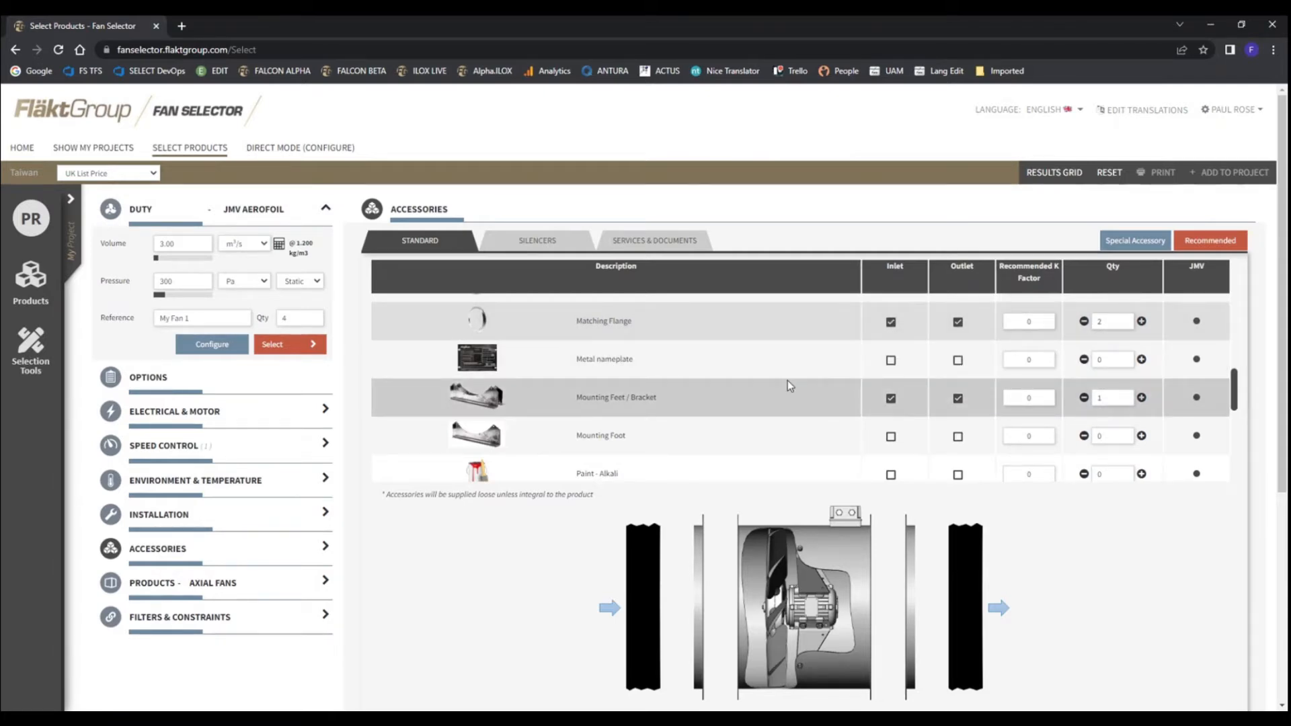
pyautogui.scroll(5, 692, 373)
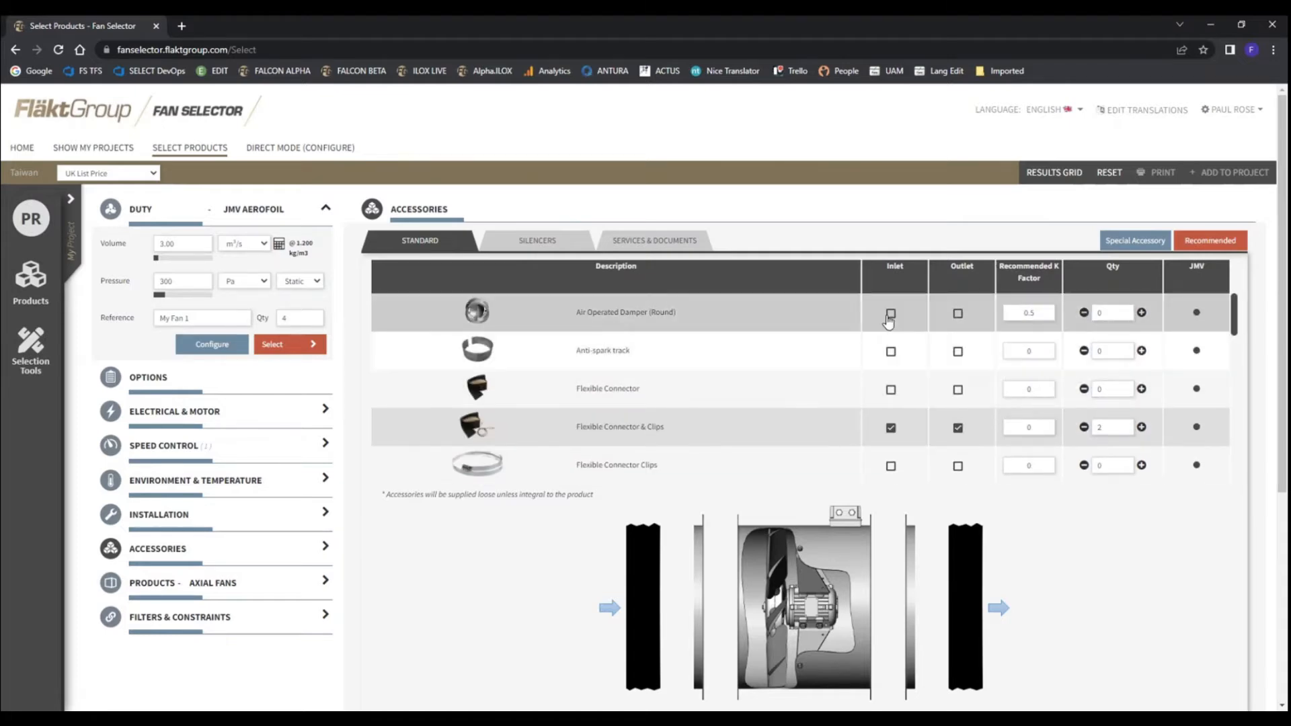
pyautogui.click(890, 314)
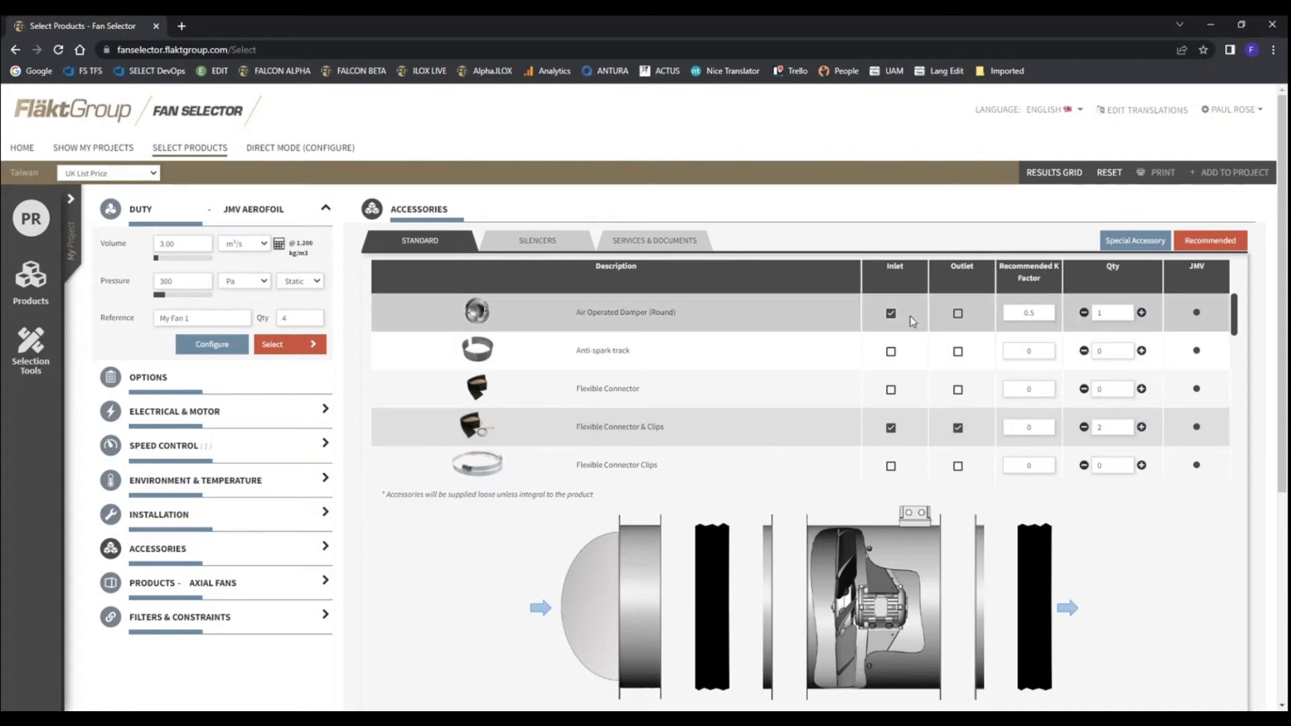
pyautogui.click(890, 314)
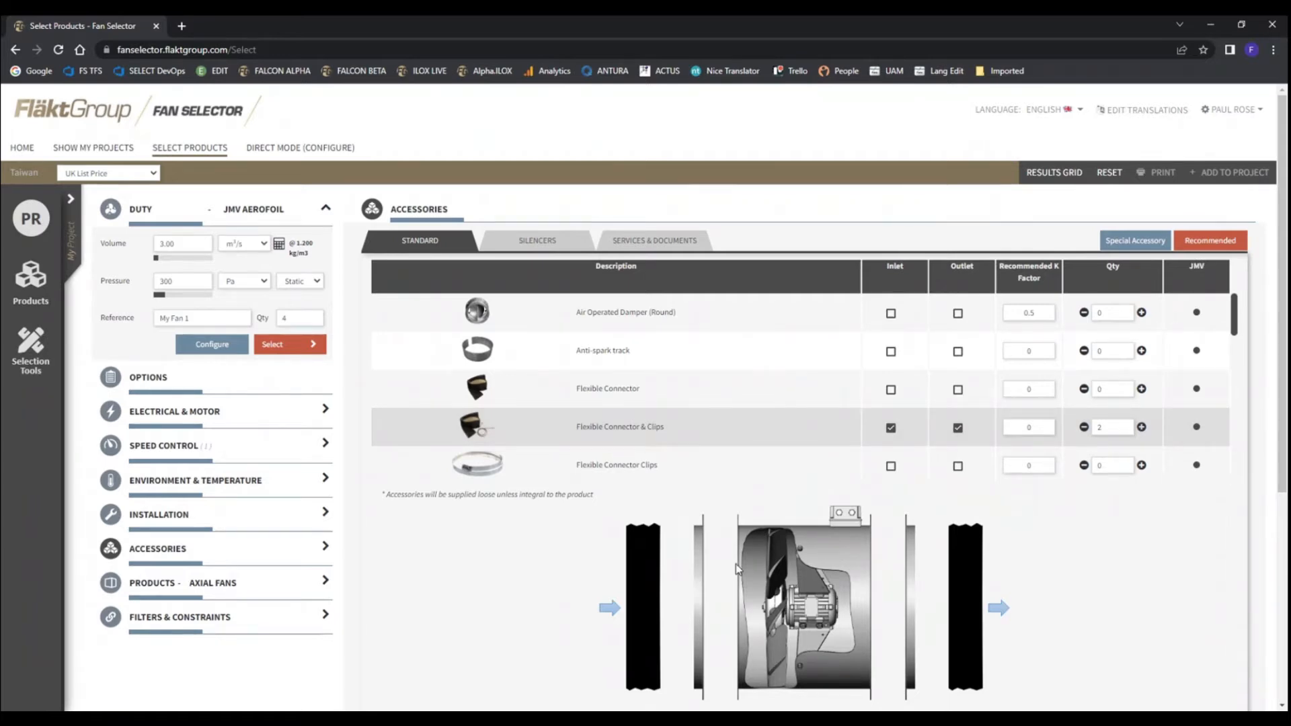
# Examine the fan assembly diagram and the recommended K factors of the standard accessories
pyautogui.scroll(-3, 602, 585)
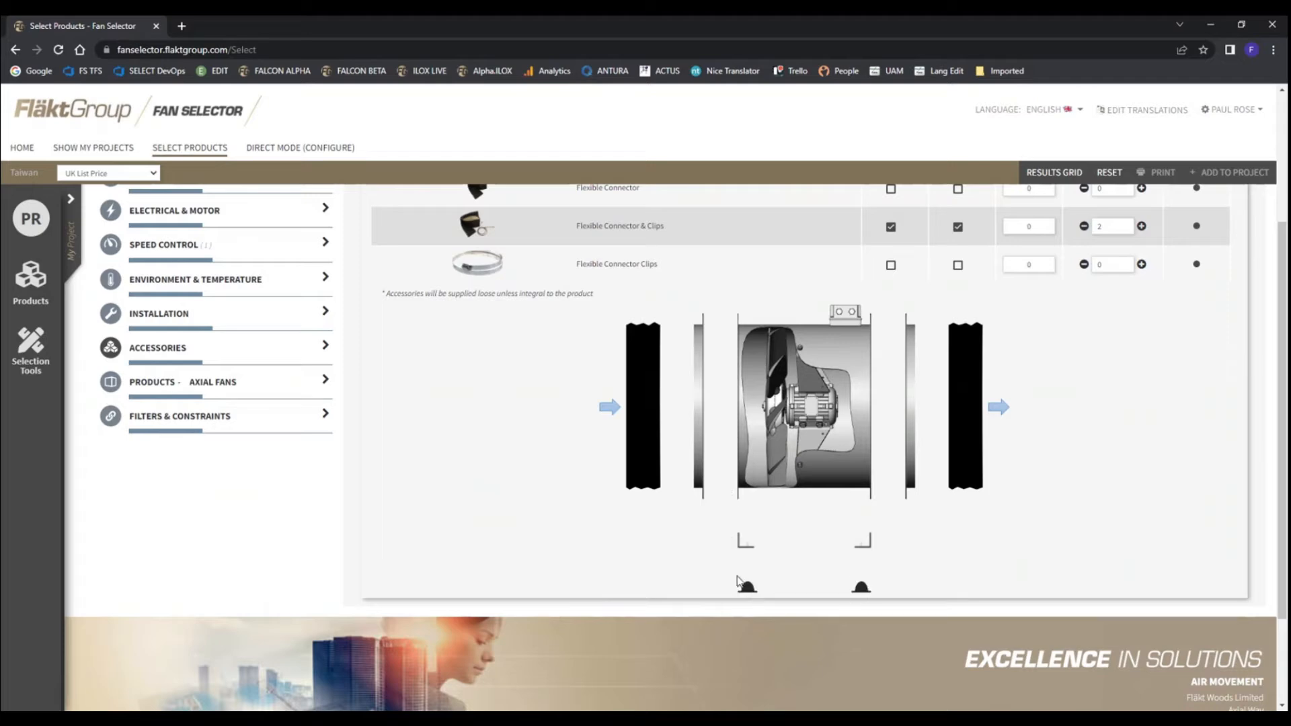
pyautogui.scroll(3, 827, 564)
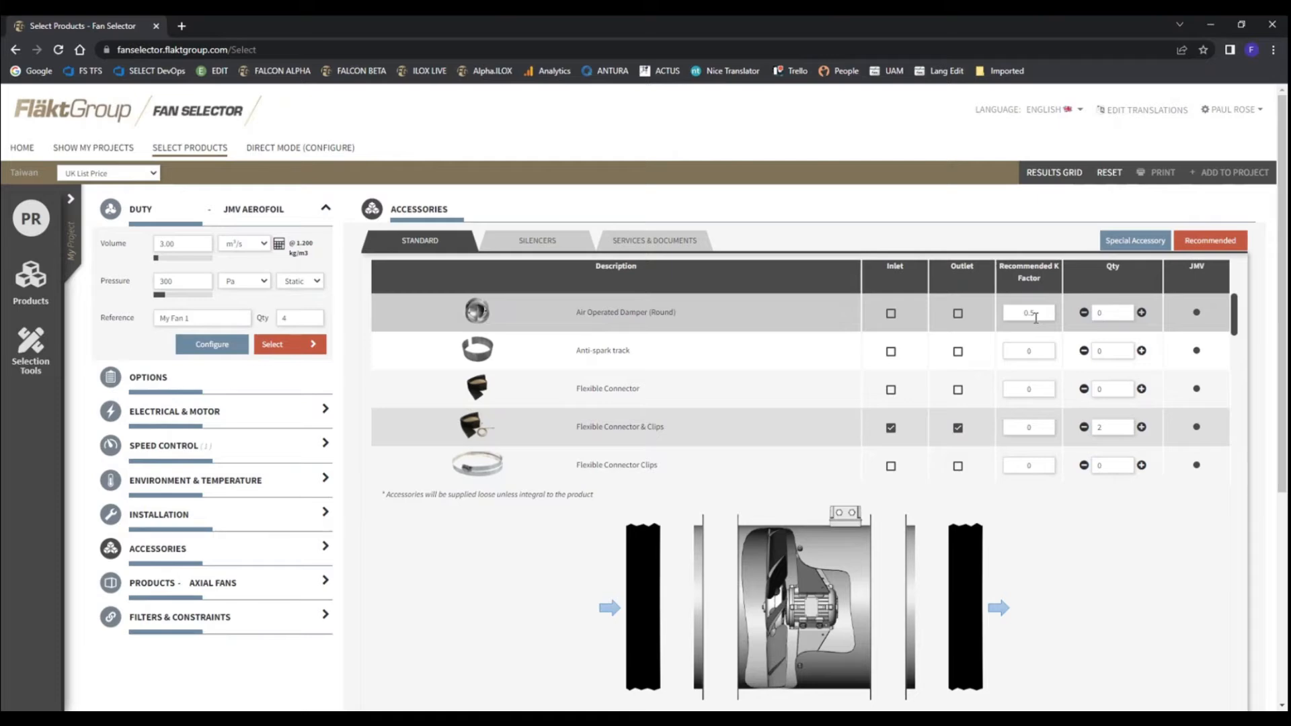
pyautogui.scroll(-3, 740, 403)
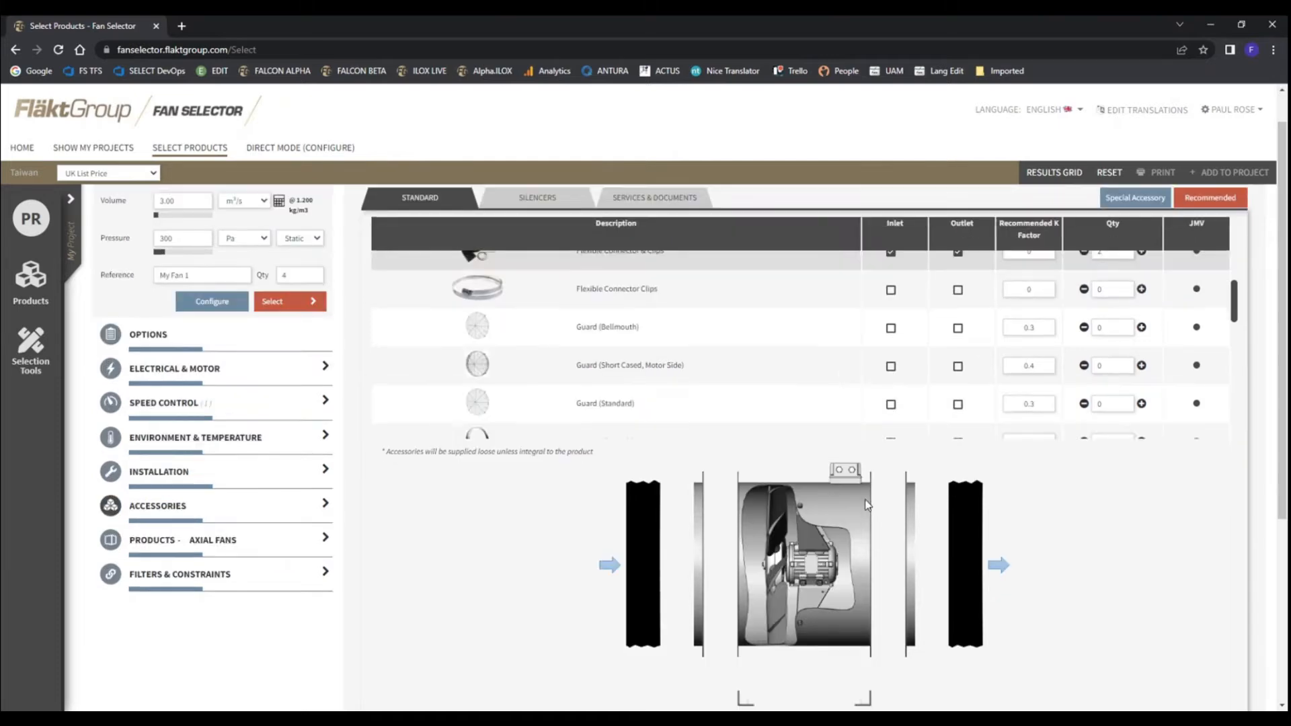
pyautogui.scroll(-2, 817, 629)
pyautogui.scroll(3, 816, 629)
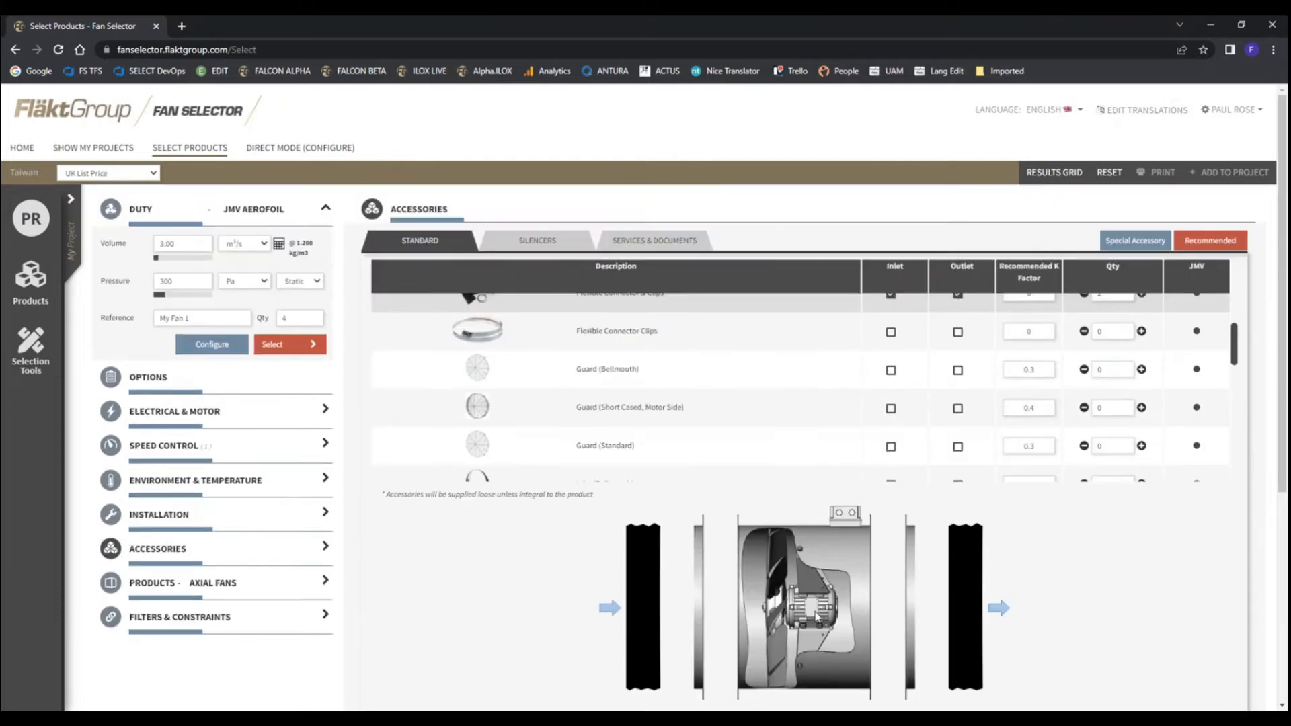
pyautogui.scroll(3, 599, 352)
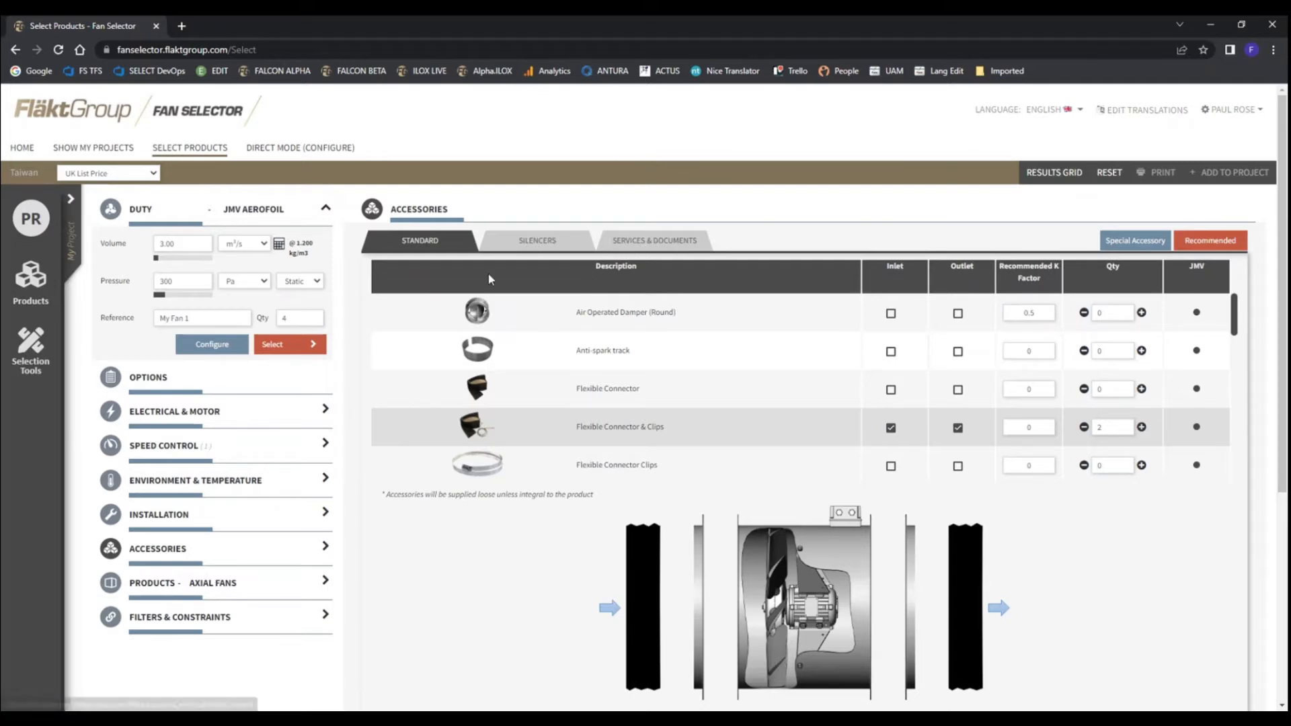
# Add a 1D B Type industrial axial fan silencer on the fan's left side, comparing it with the C Type
pyautogui.click(530, 248)
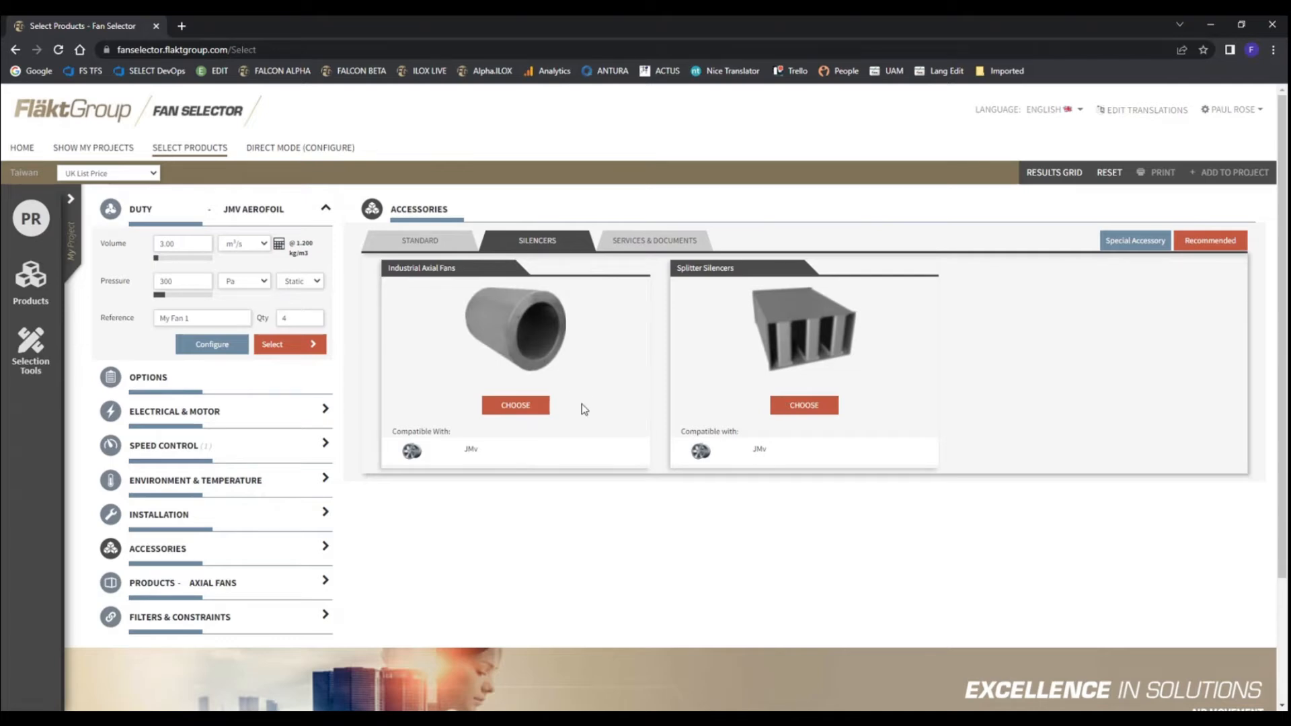
pyautogui.click(545, 405)
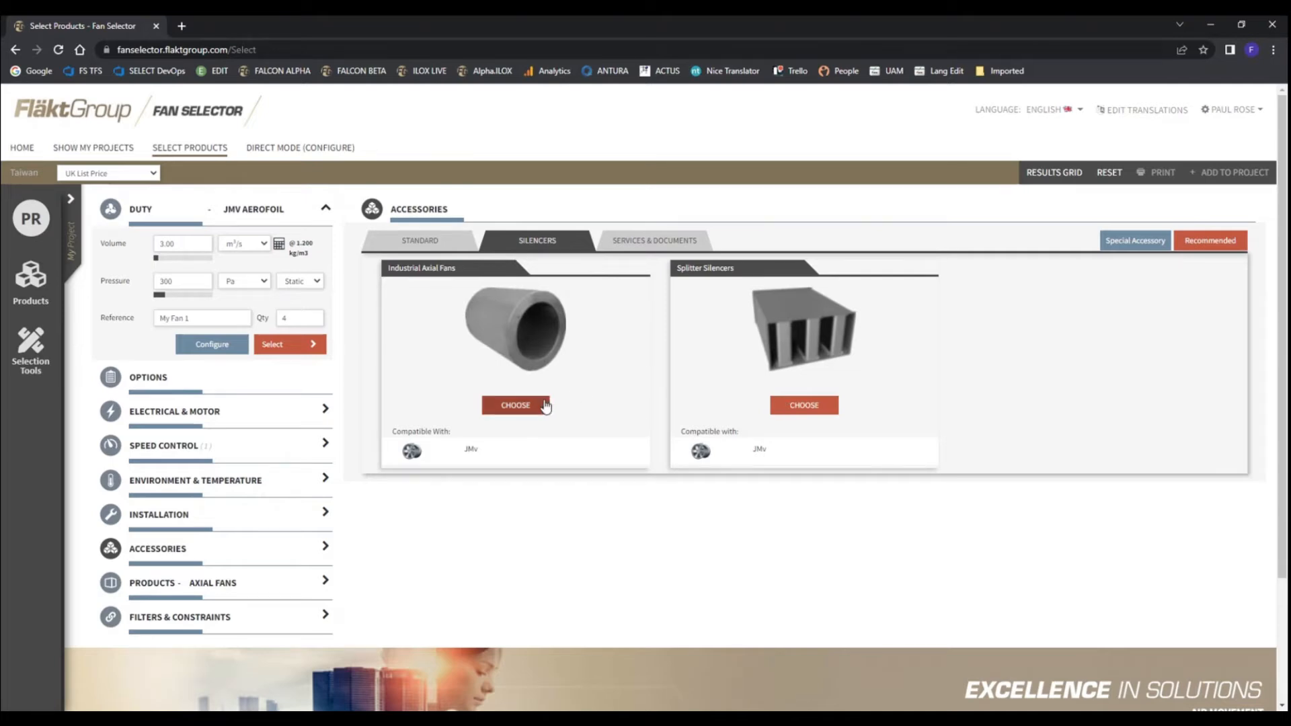
pyautogui.click(515, 406)
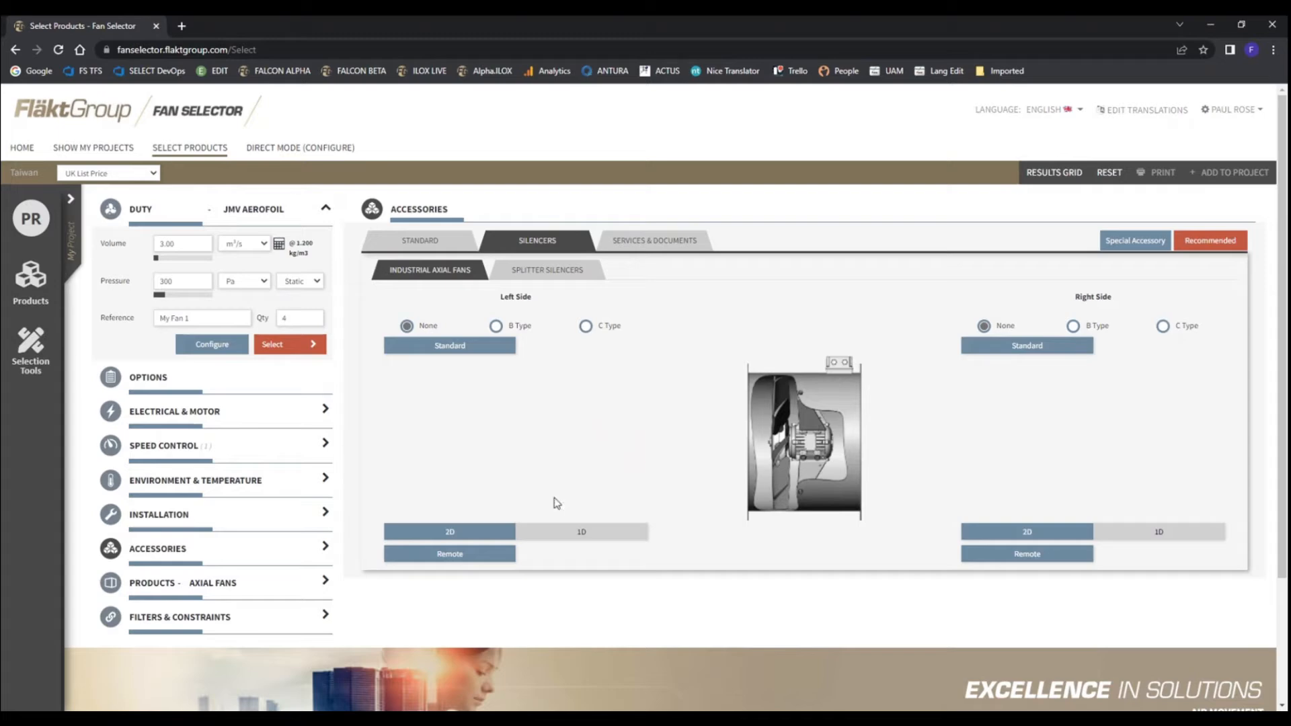
pyautogui.click(587, 533)
pyautogui.click(495, 327)
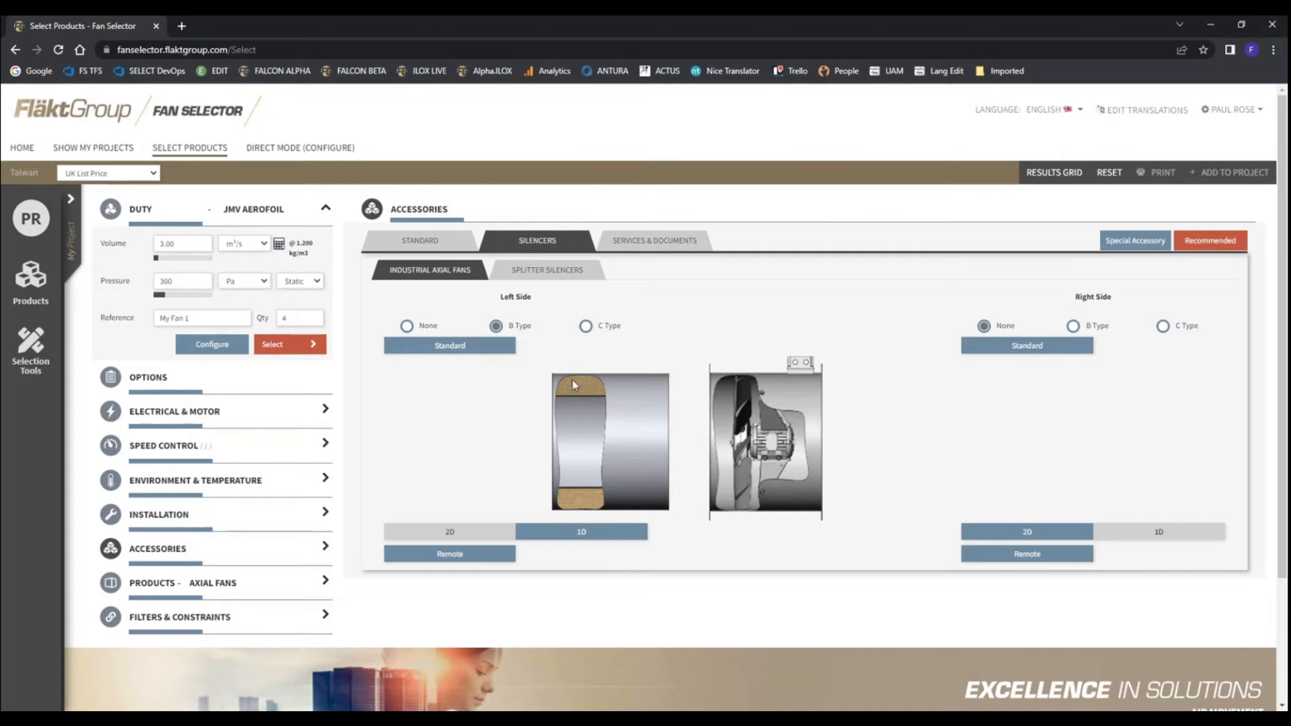
pyautogui.click(586, 327)
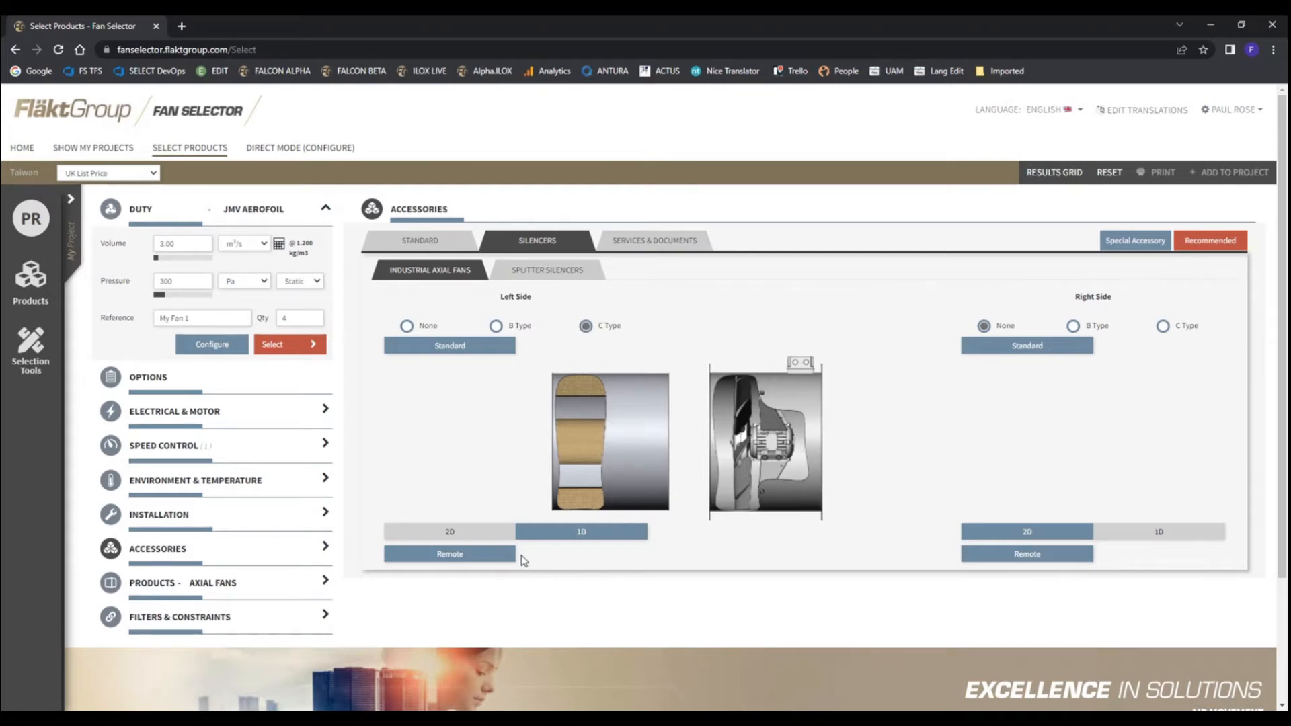
pyautogui.click(496, 325)
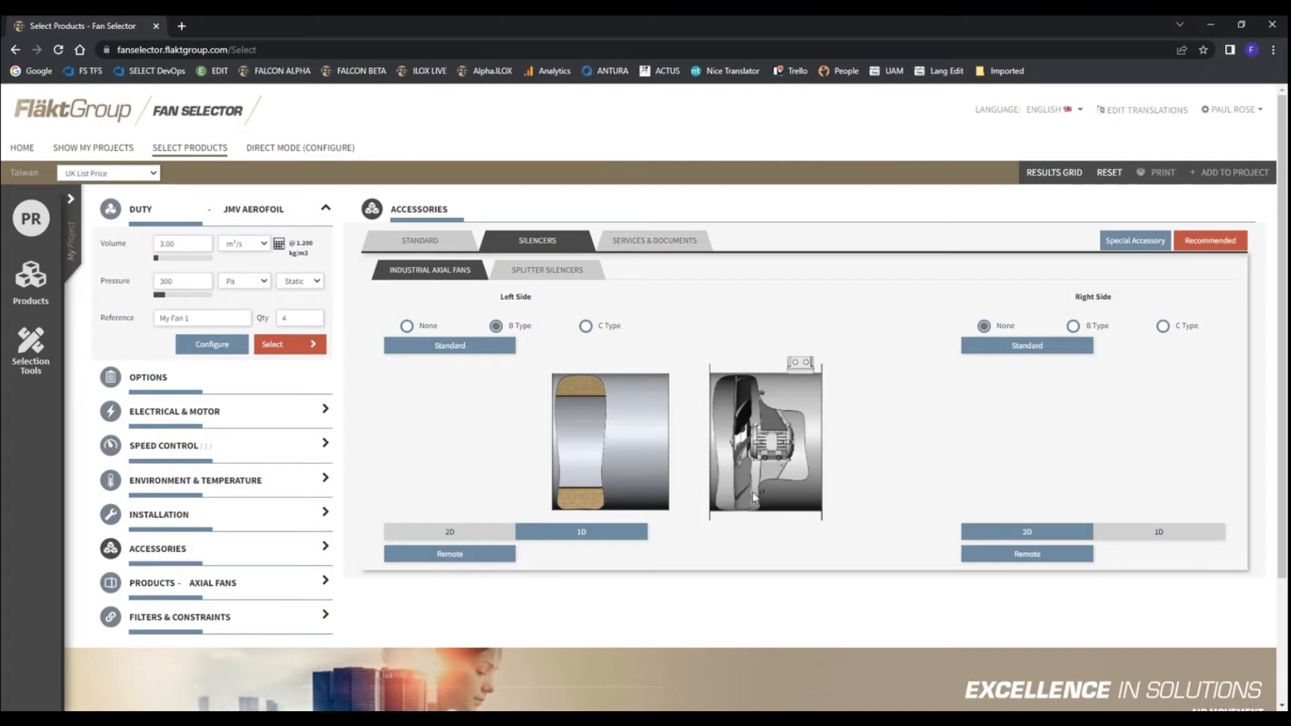
# View the available services and documents, and return to the standard accessories and their assembly diagram
pyautogui.click(662, 244)
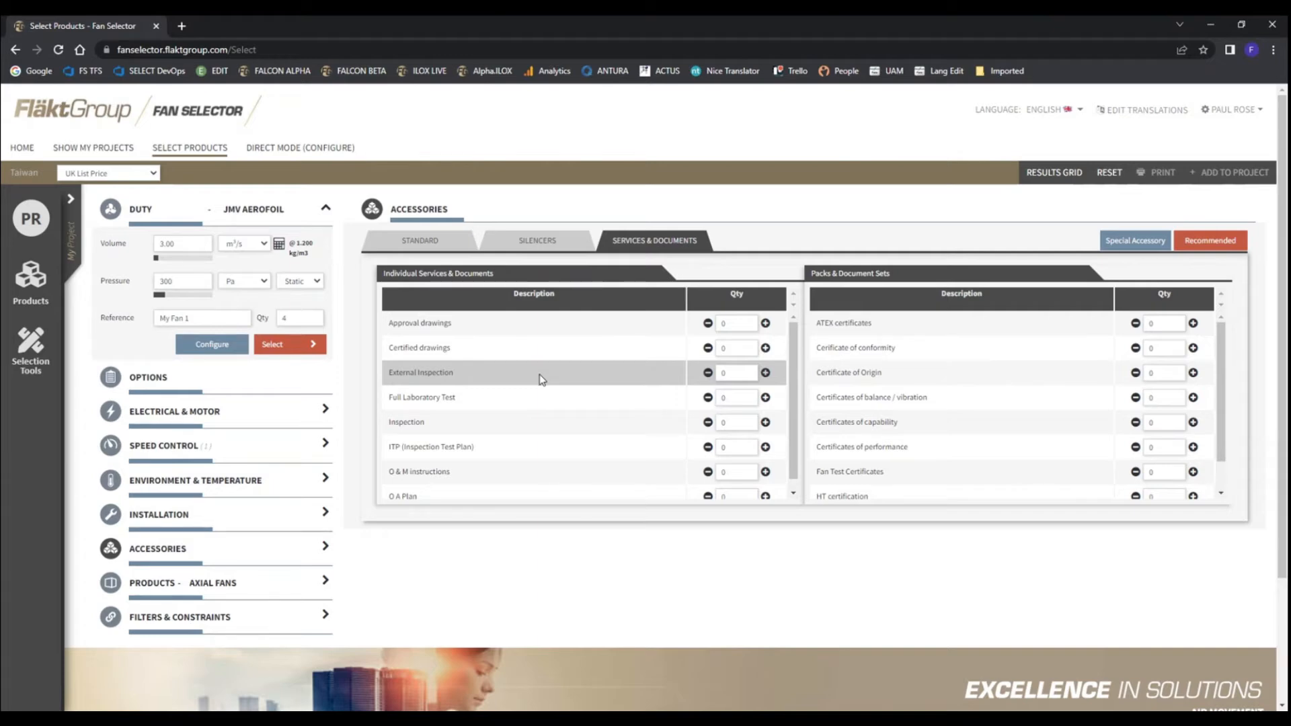
pyautogui.click(420, 245)
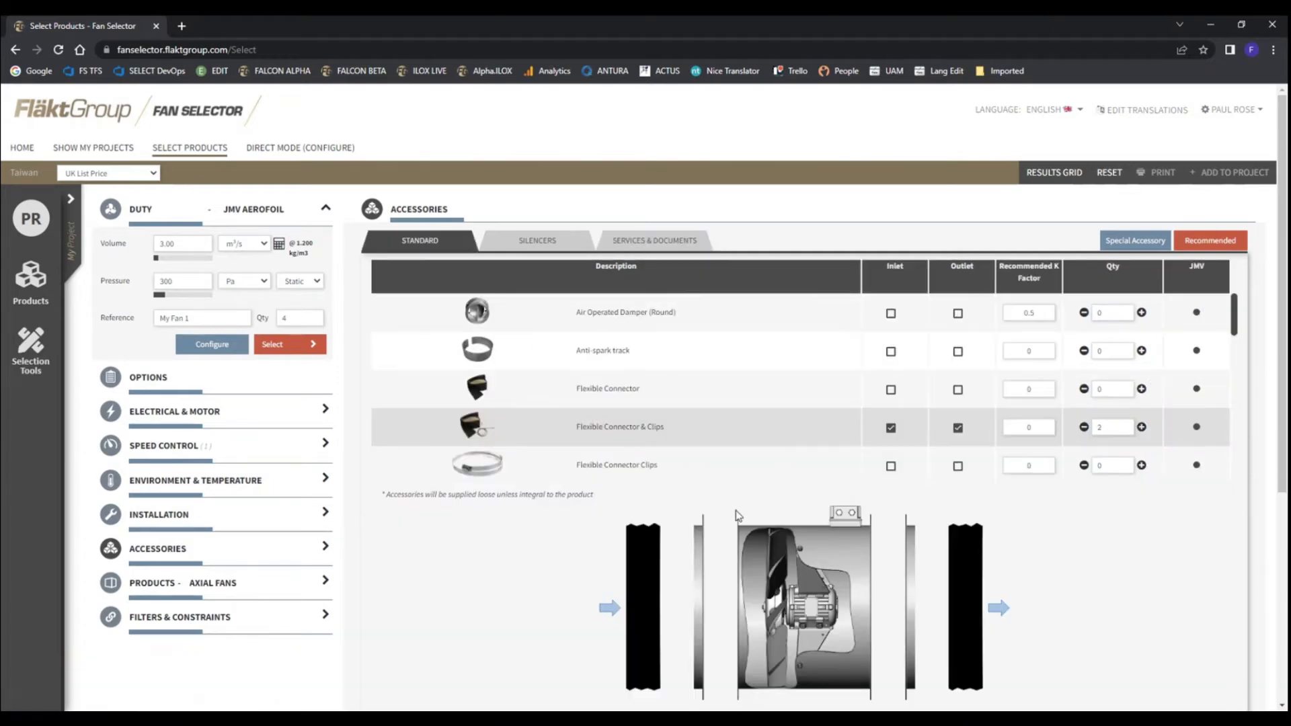
pyautogui.scroll(-2, 576, 412)
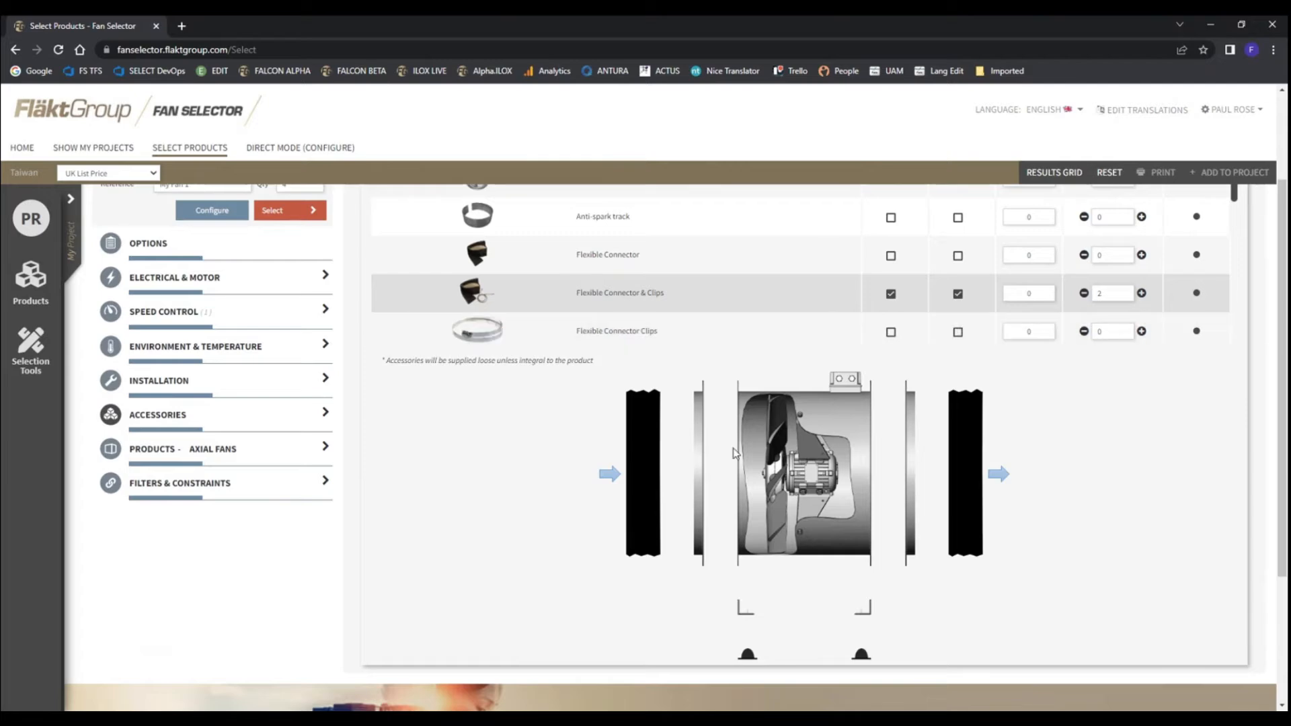
pyautogui.scroll(1, 191, 403)
pyautogui.scroll(2, 191, 404)
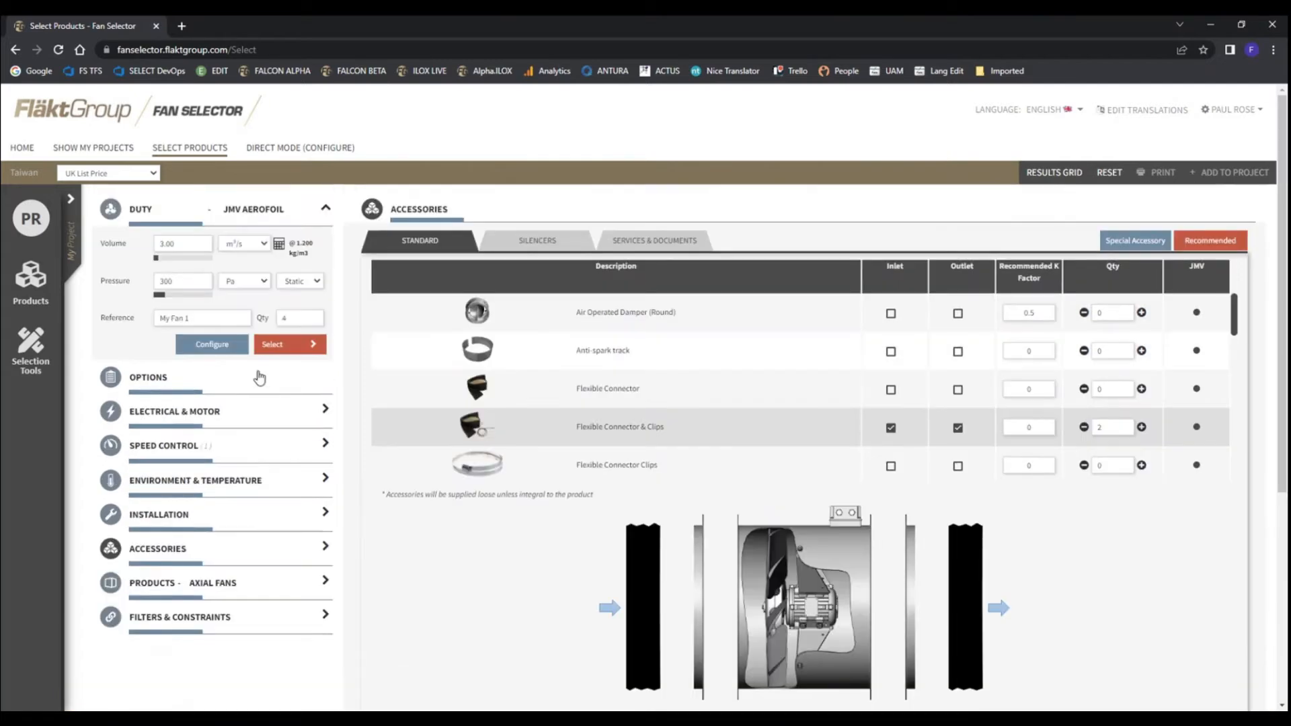
# Run the fan selection with the chosen accessories and view the accessory list of the second 45JMv/16/2/6/26 fan
pyautogui.click(282, 347)
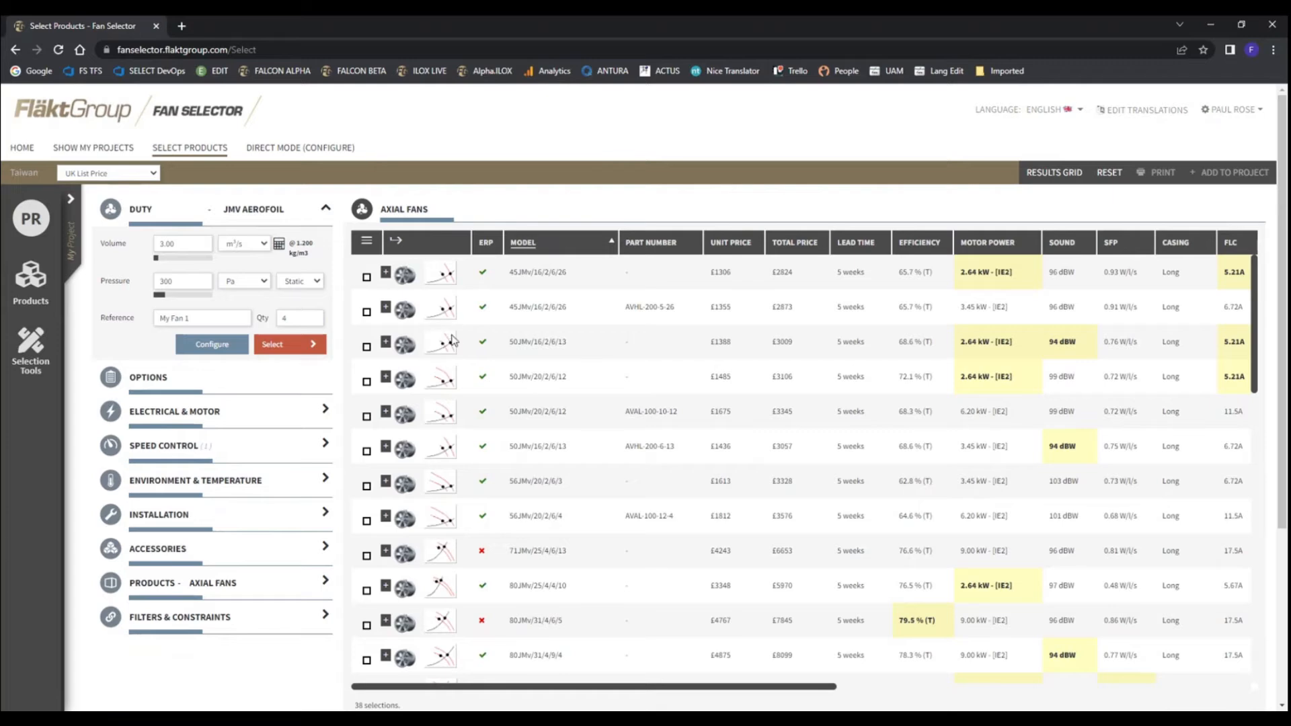
pyautogui.click(386, 310)
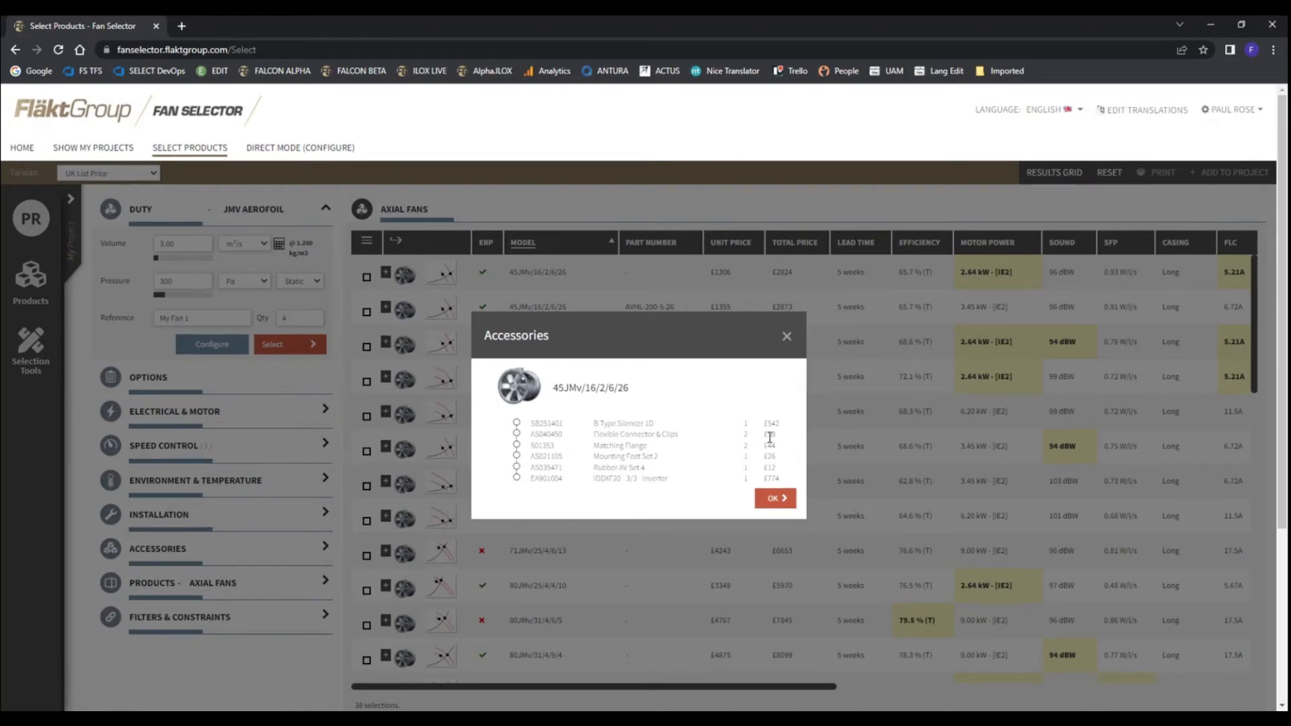
pyautogui.click(786, 334)
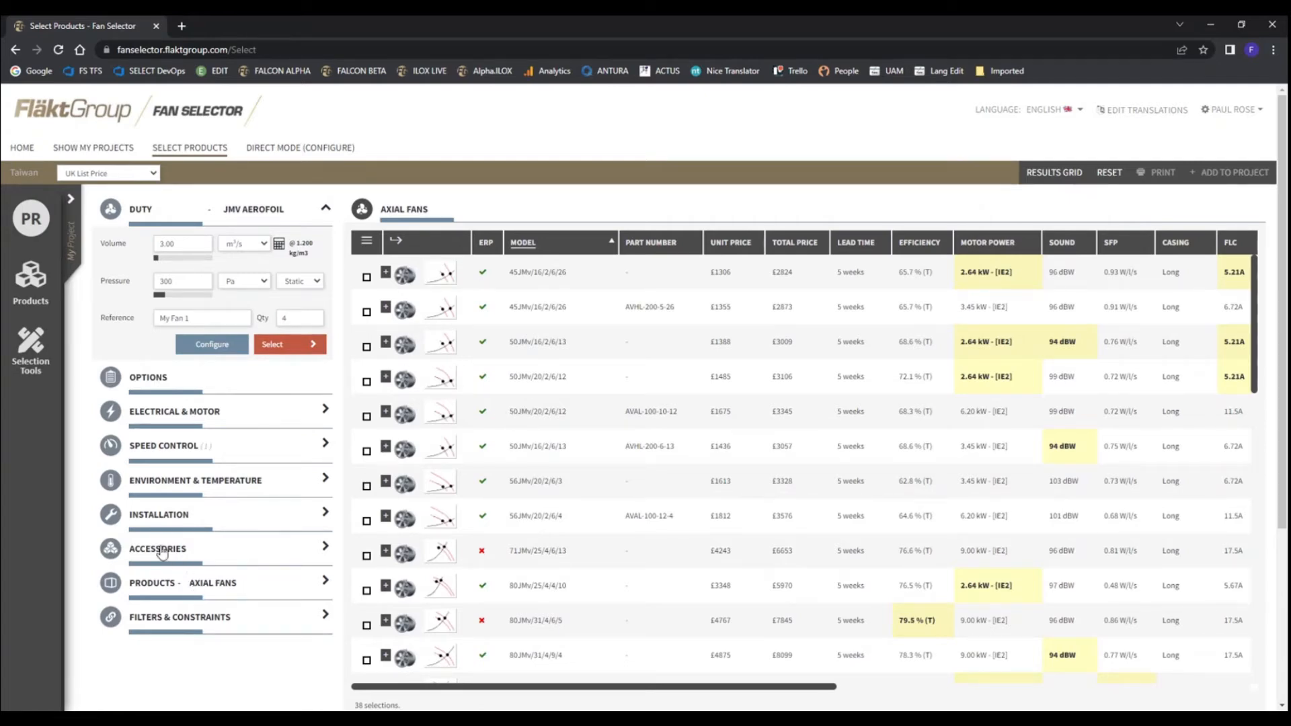
# View the selectable axial fan products and compare them with the product lines on offer, including the JMv details
pyautogui.click(158, 592)
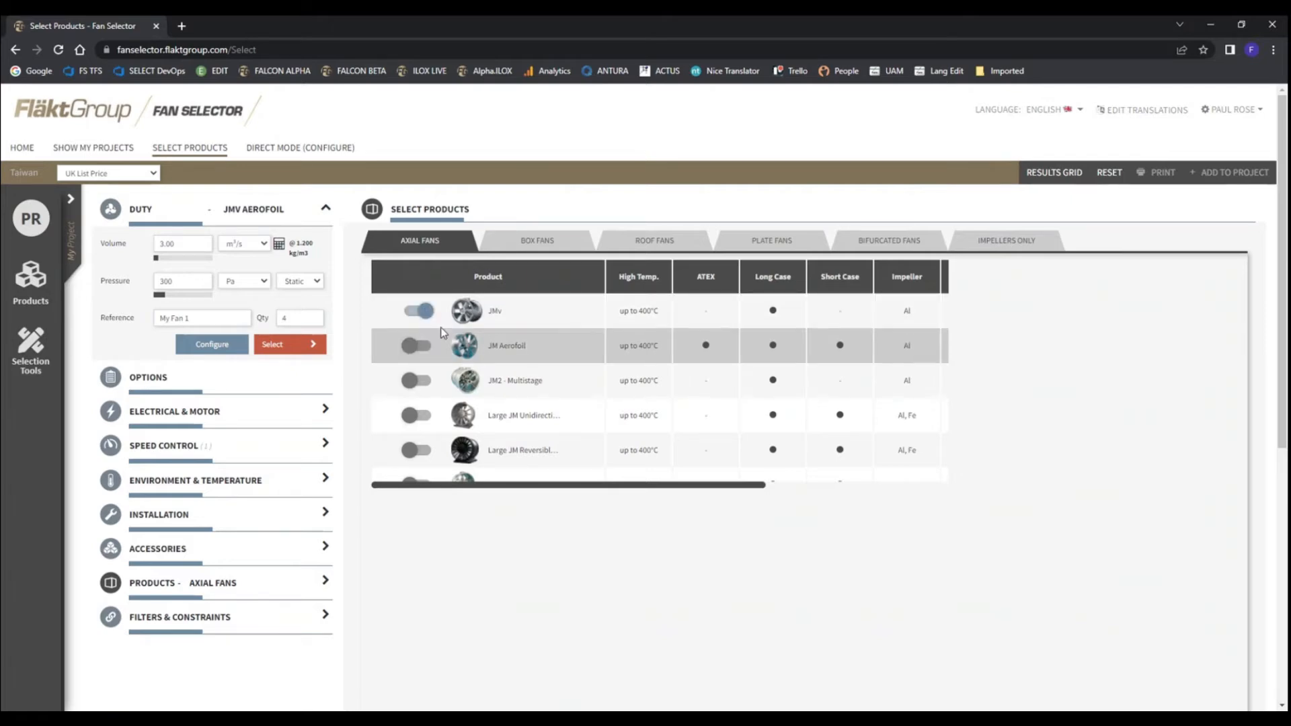
pyautogui.click(202, 148)
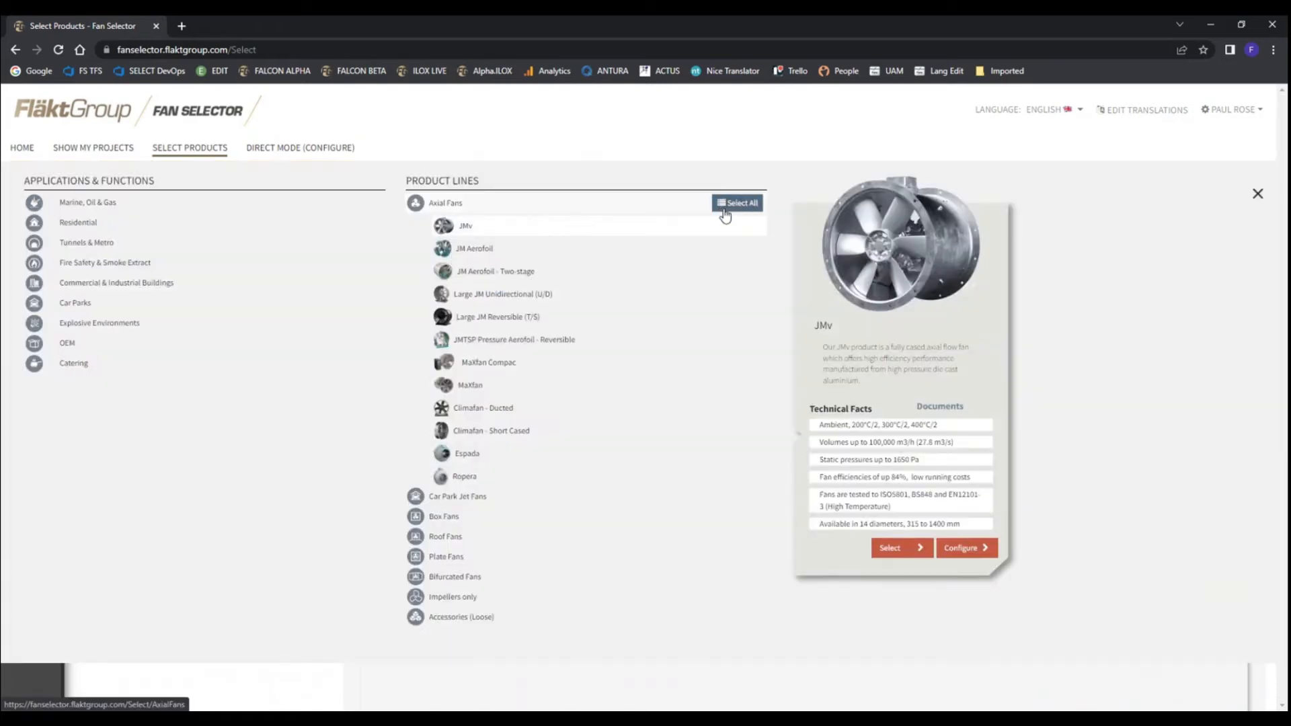
pyautogui.click(1258, 195)
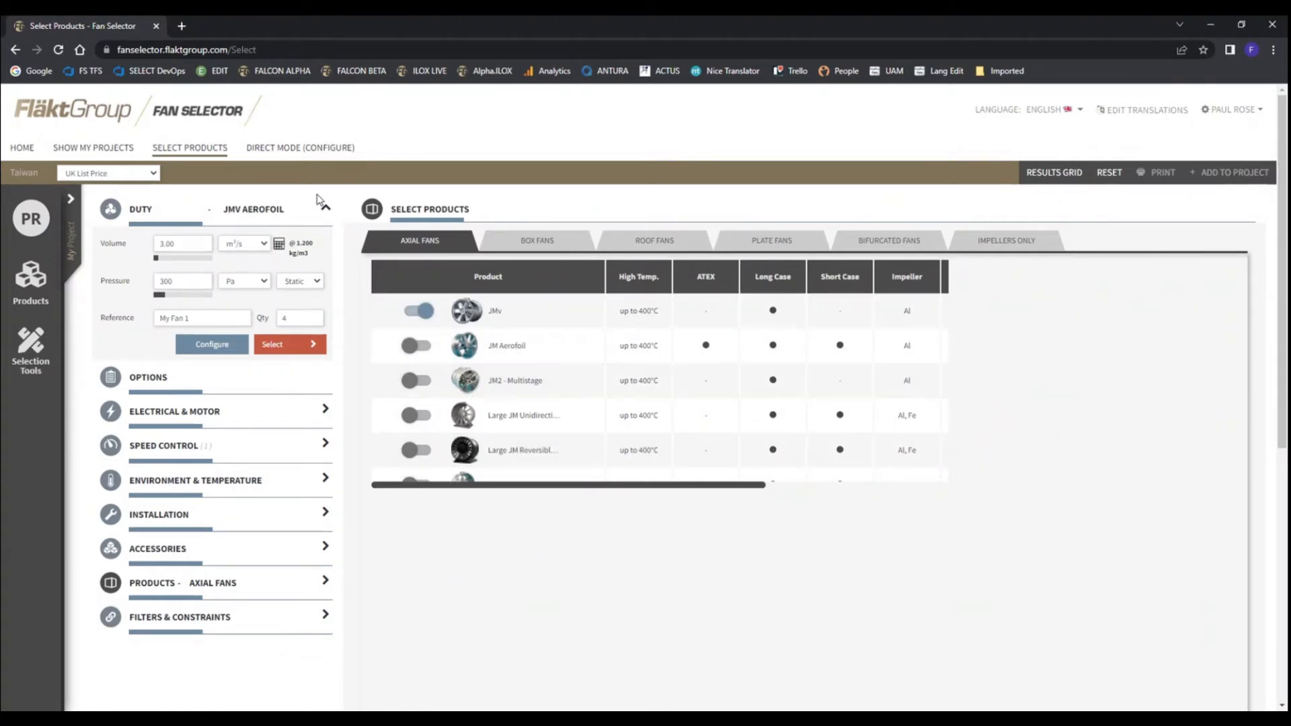
pyautogui.click(205, 149)
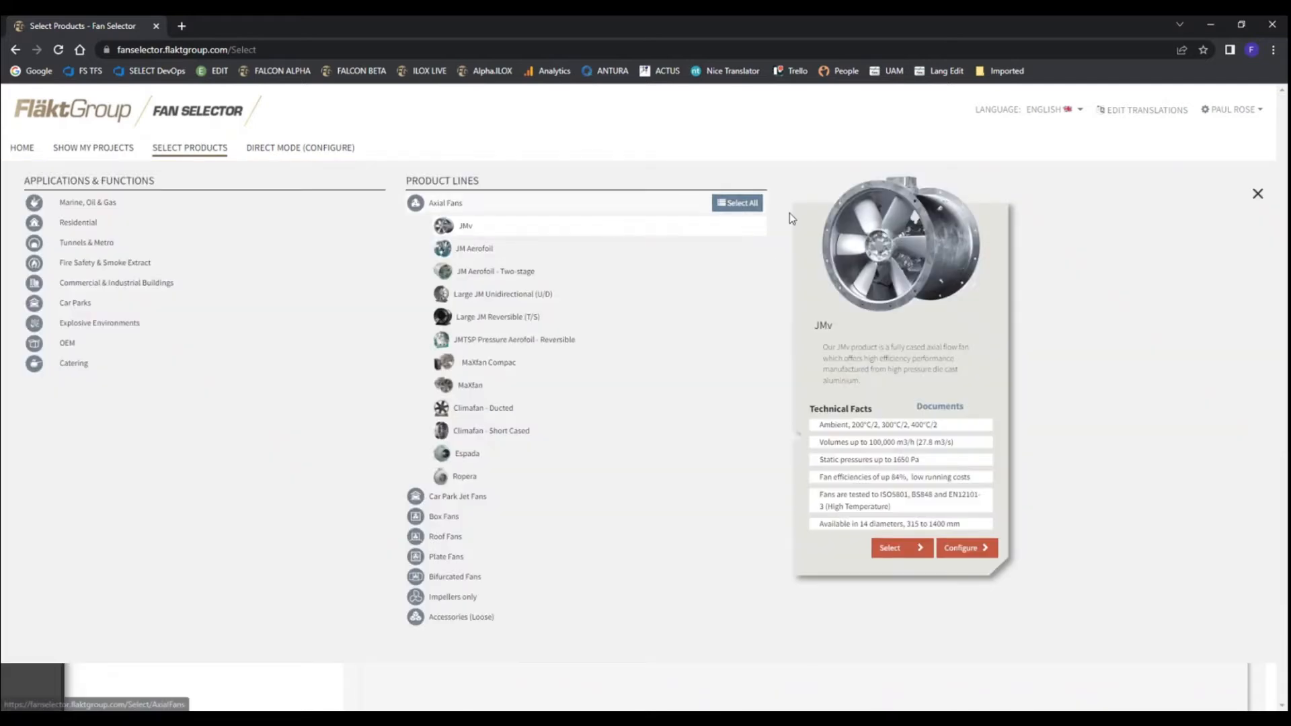
pyautogui.click(1256, 195)
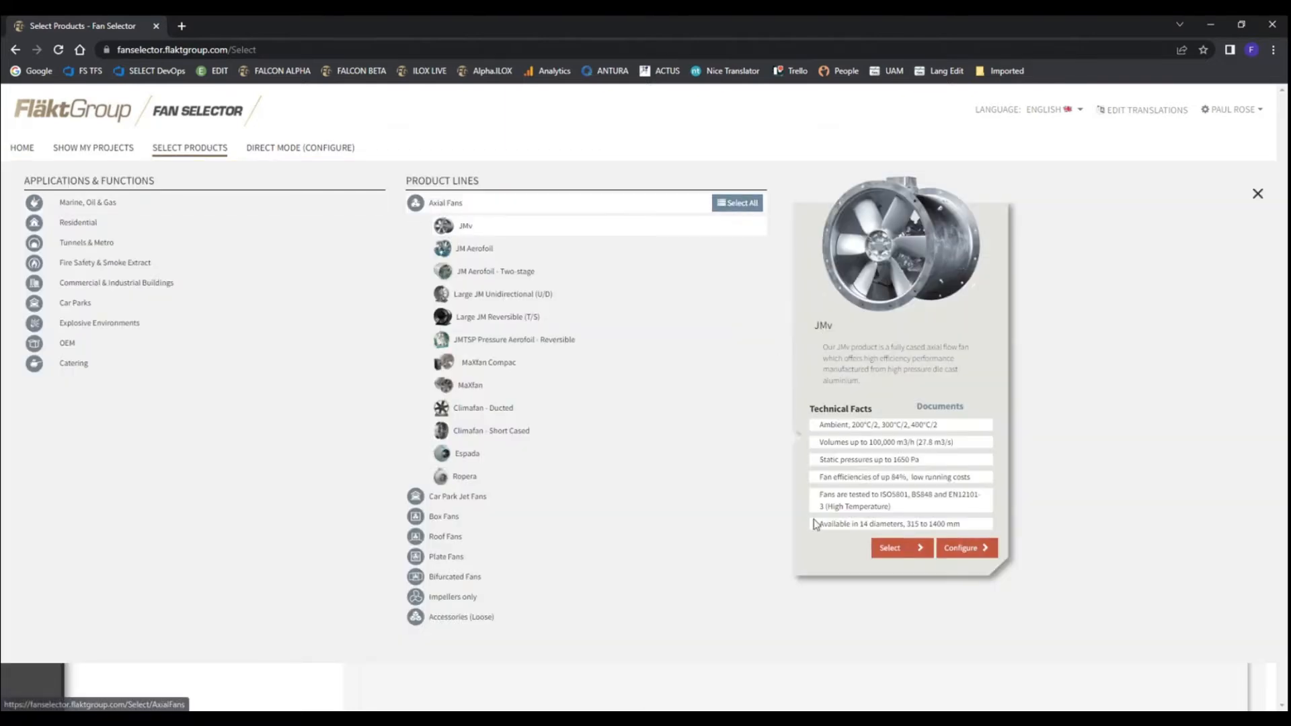
pyautogui.click(900, 555)
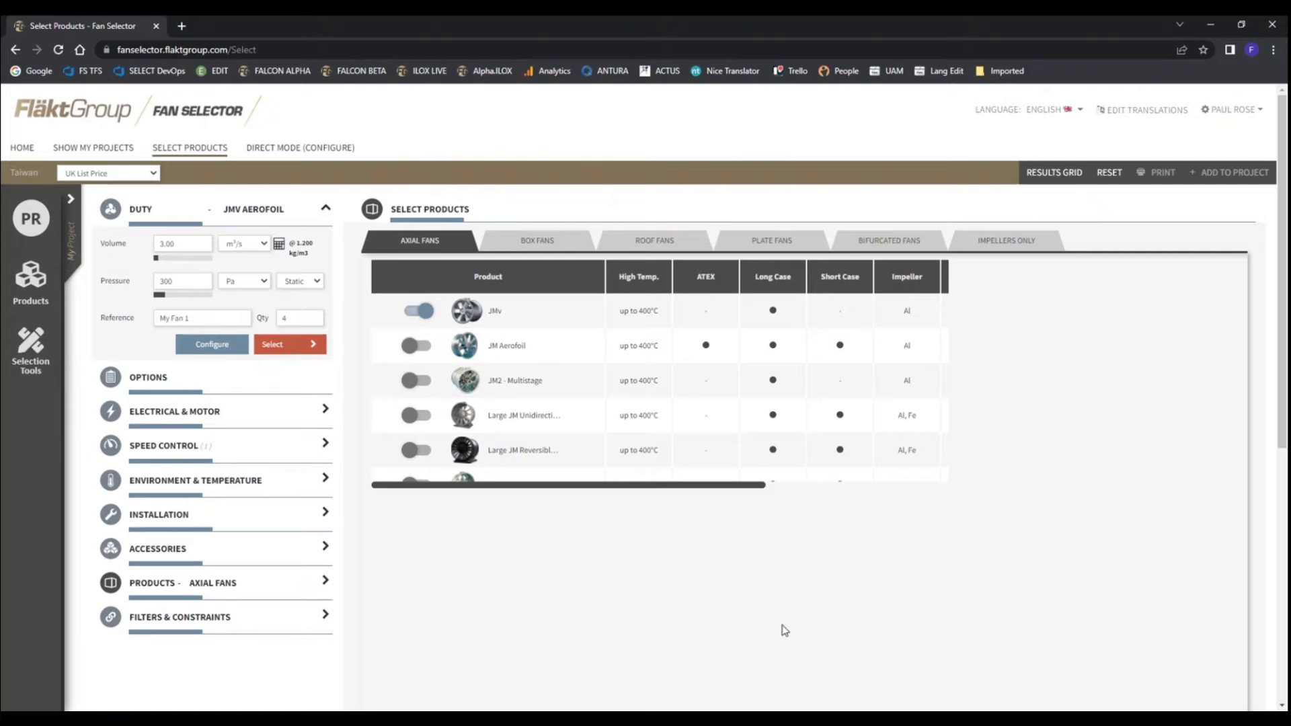
# View the minimum and maximum filters and constraints, including diameter, and return to the results grid
pyautogui.click(192, 617)
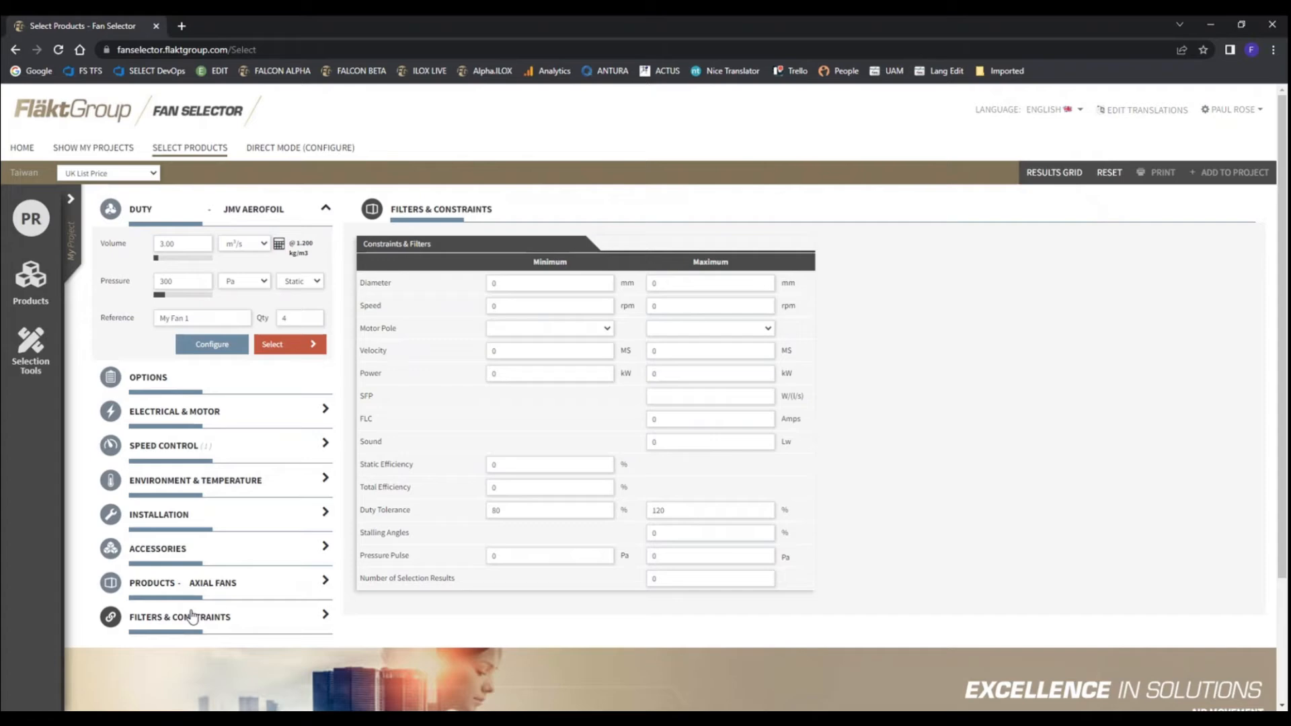
pyautogui.click(523, 283)
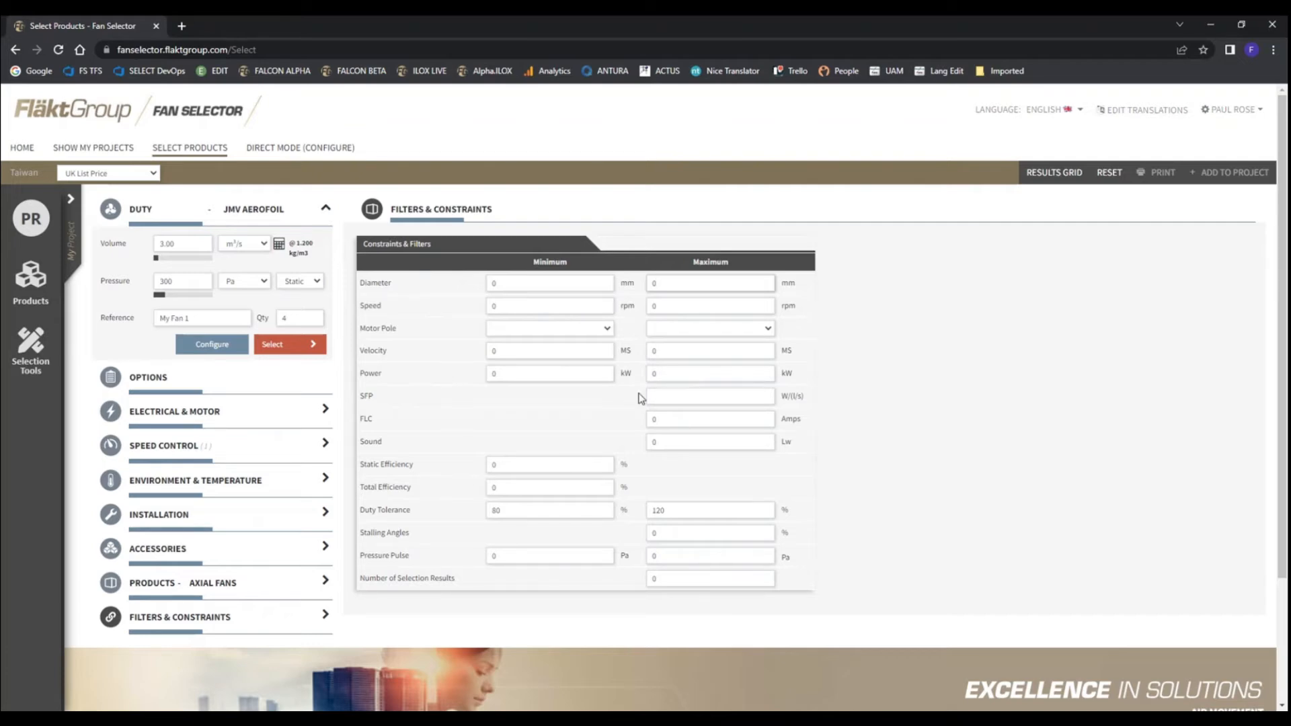
pyautogui.click(1060, 172)
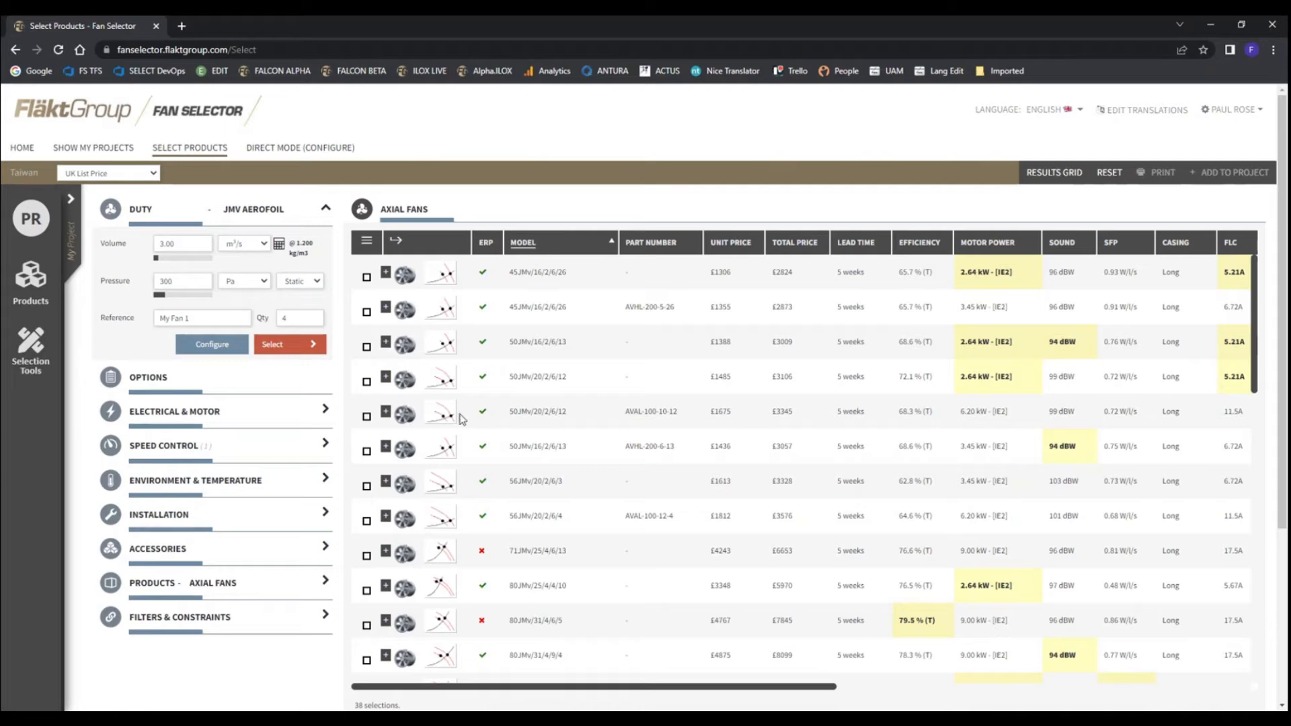
# View the accessories of the first 50JMv/16/2/6/13 fan, and select the first 50JMv/20/2/6/12 fan in the results
pyautogui.click(389, 343)
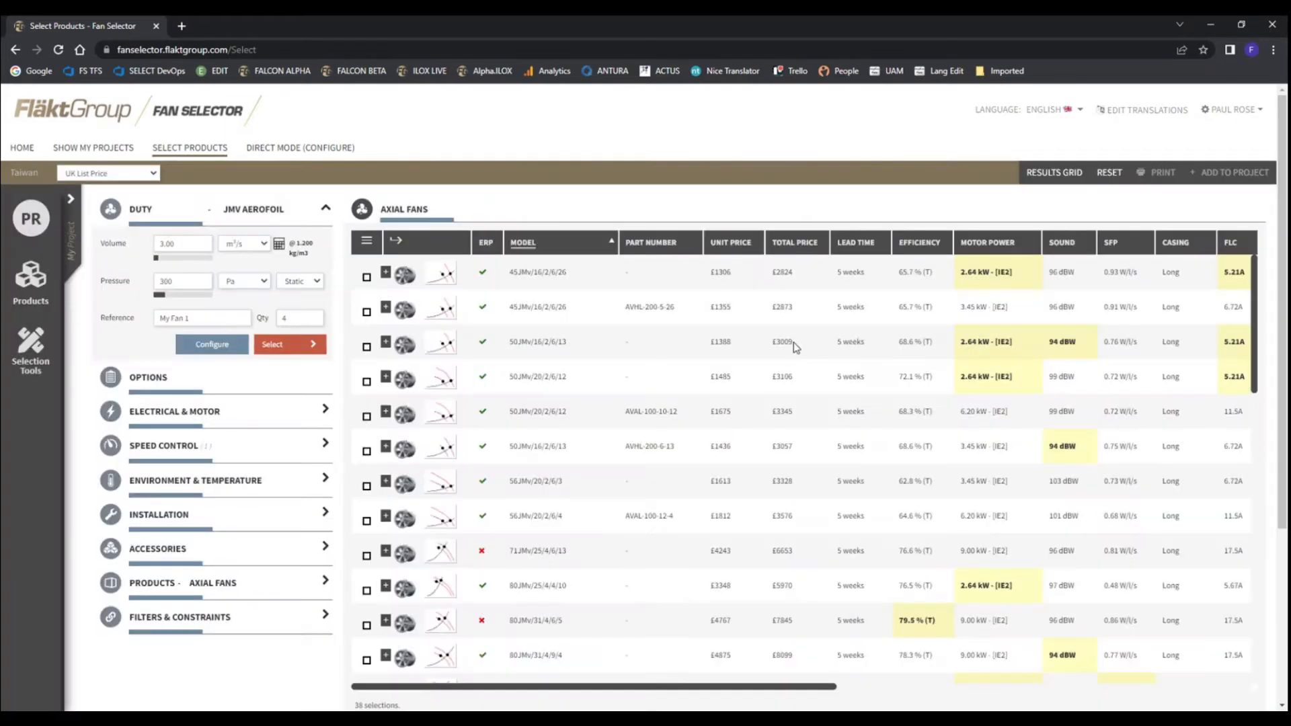
pyautogui.click(786, 336)
pyautogui.click(538, 378)
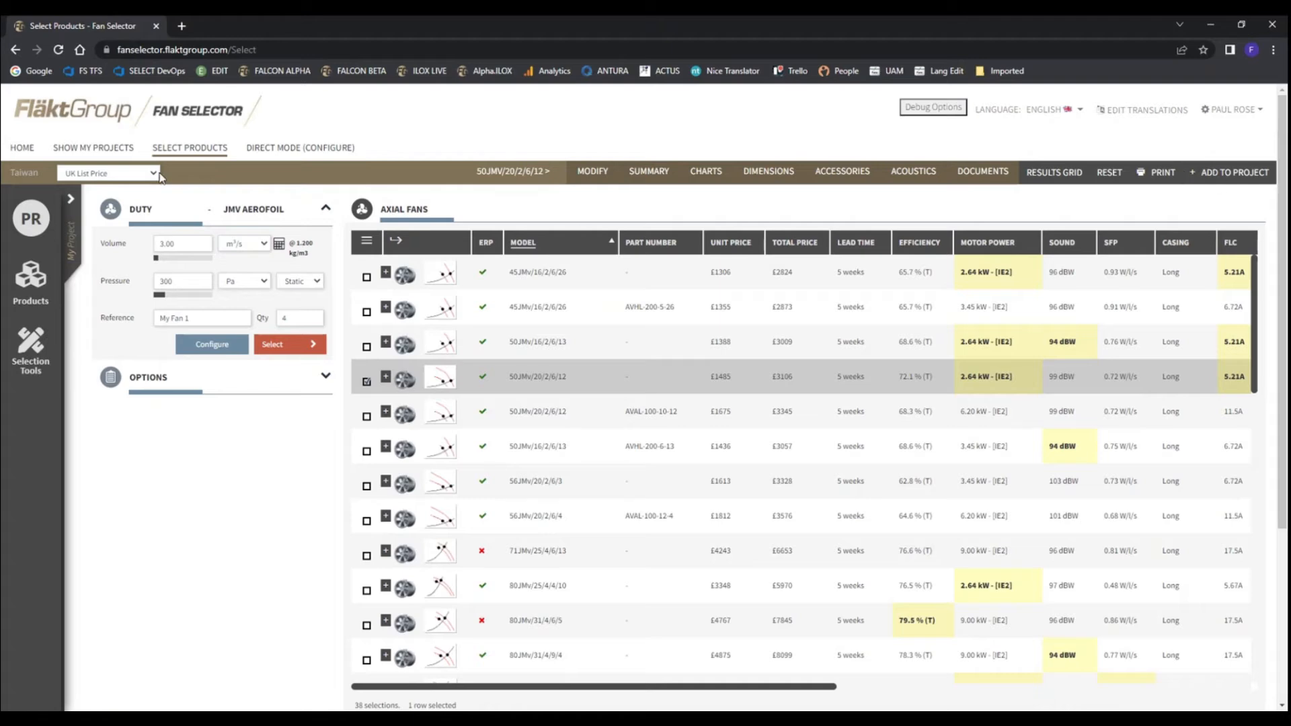
# Create a new project named Demo 12 with quote reference QA1
pyautogui.click(71, 206)
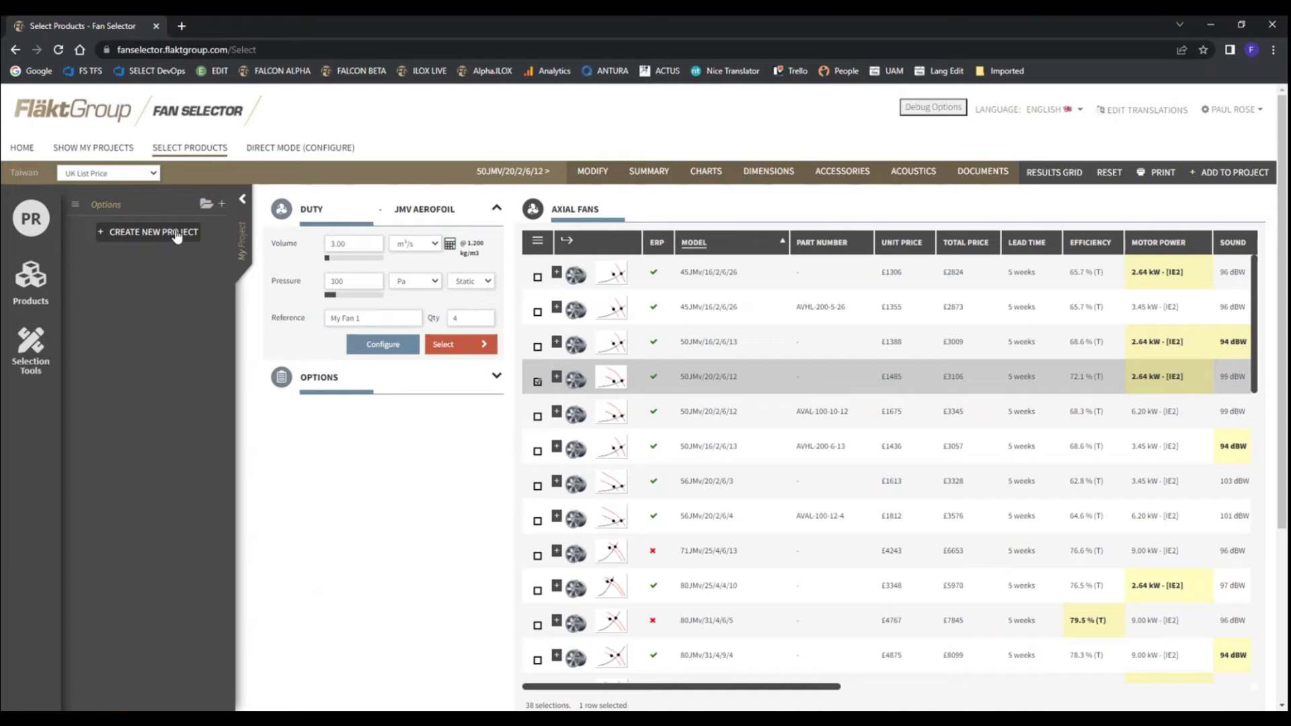
pyautogui.click(148, 235)
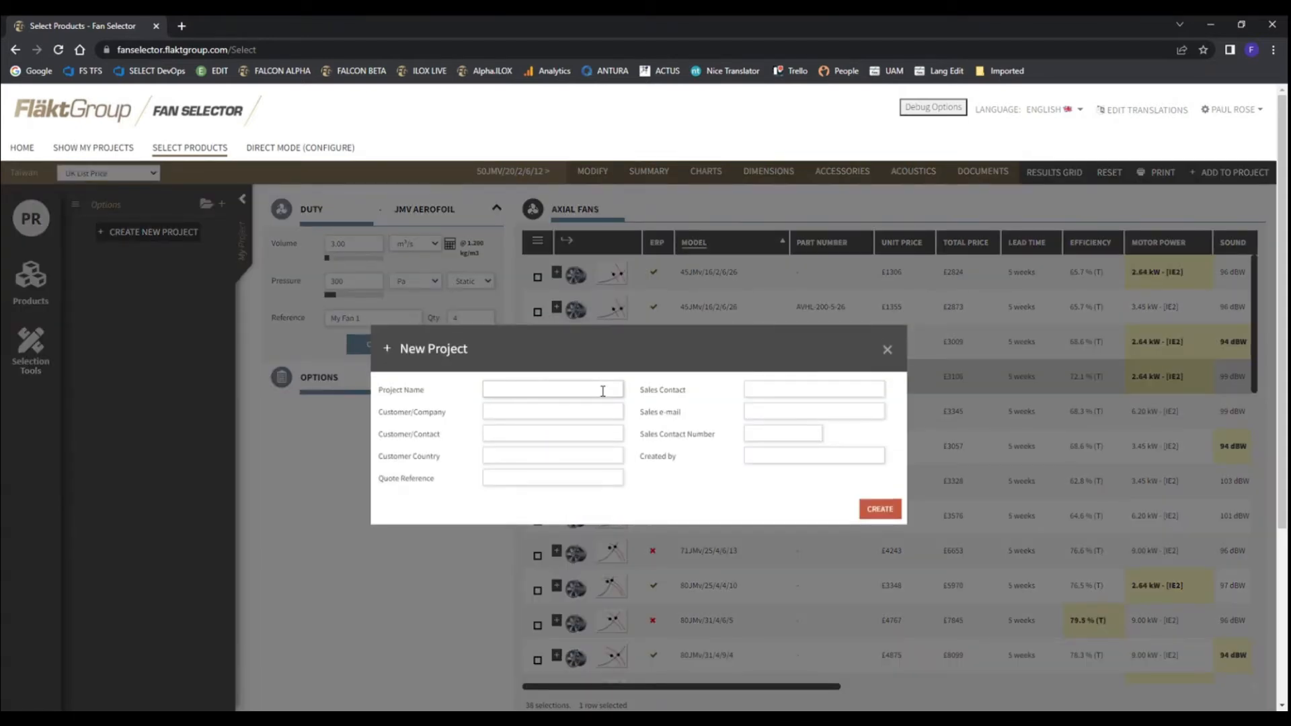
pyautogui.write('Acad')
pyautogui.press('BackSpace')
pyautogui.press('BackSpace')
pyautogui.press('BackSpace')
pyautogui.press('BackSpace')
pyautogui.press('BackSpace')
pyautogui.write('Demo 12')
pyautogui.click(511, 473)
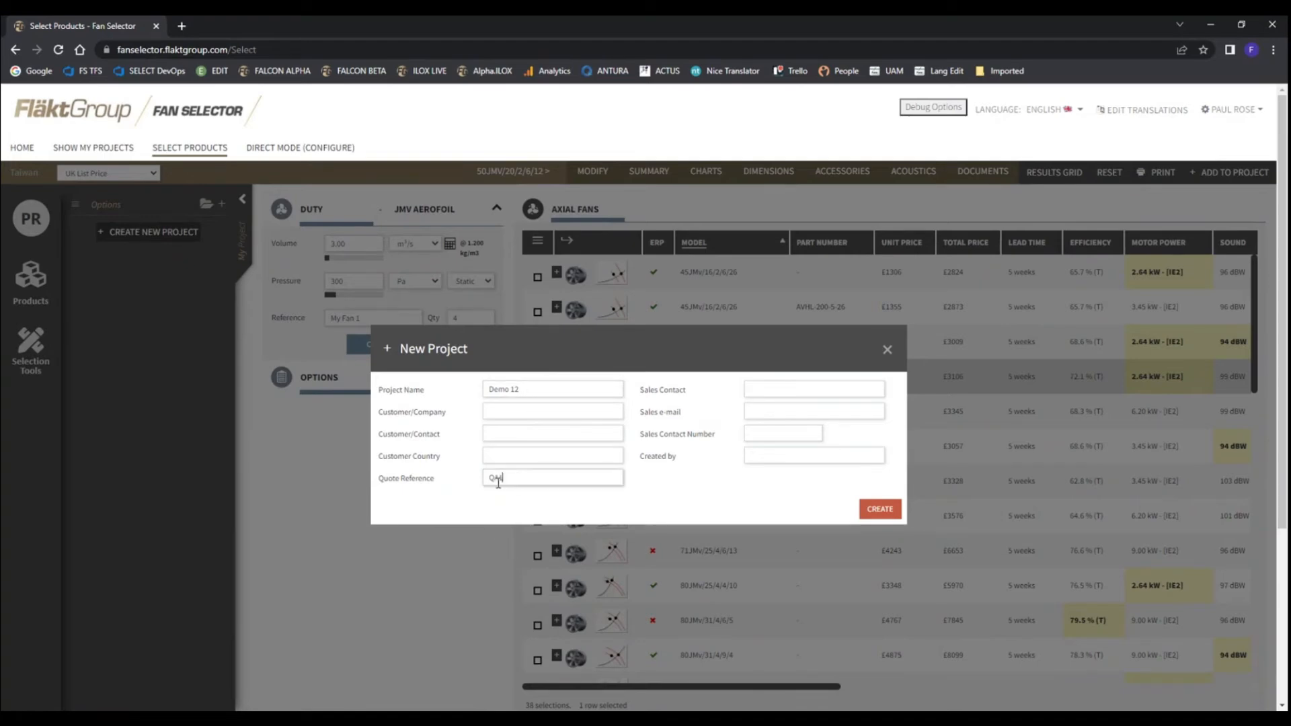
pyautogui.click(878, 509)
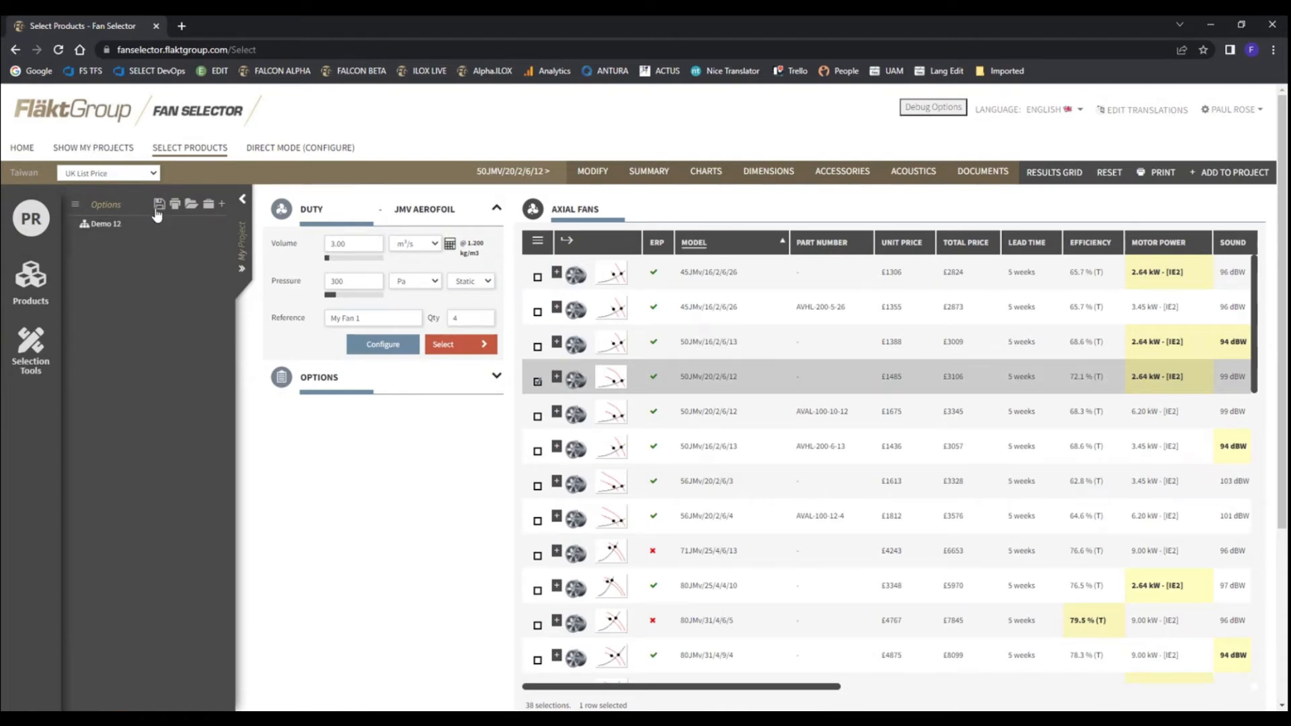
# Review the project's options and summary, and add the selected 50JMv/20/2/6/12 fan to the project
pyautogui.click(209, 205)
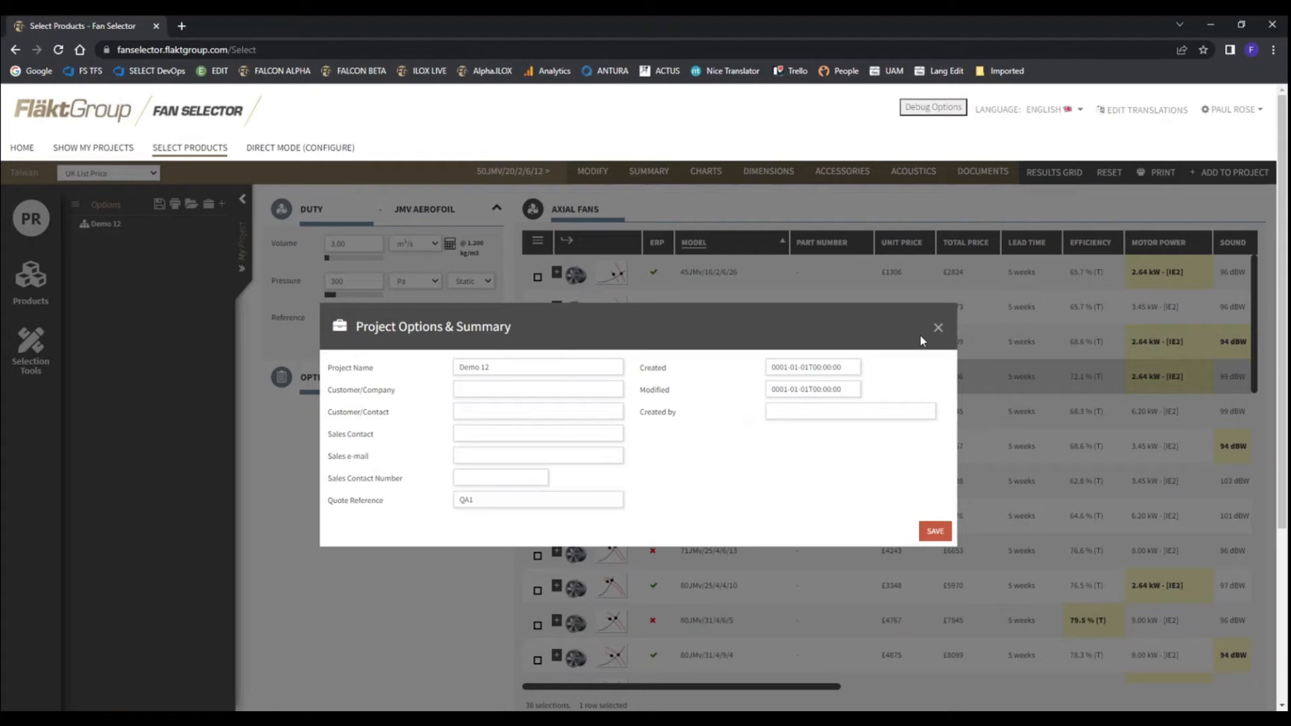
pyautogui.click(938, 328)
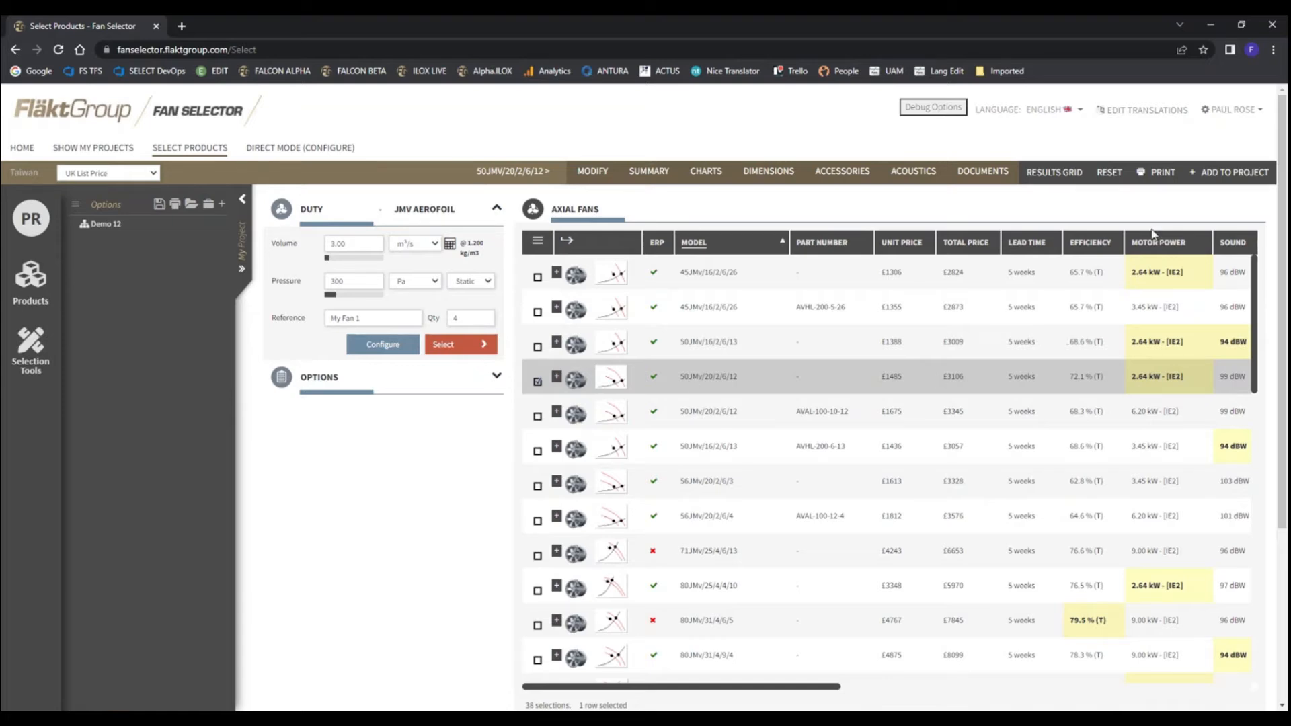
pyautogui.click(1231, 173)
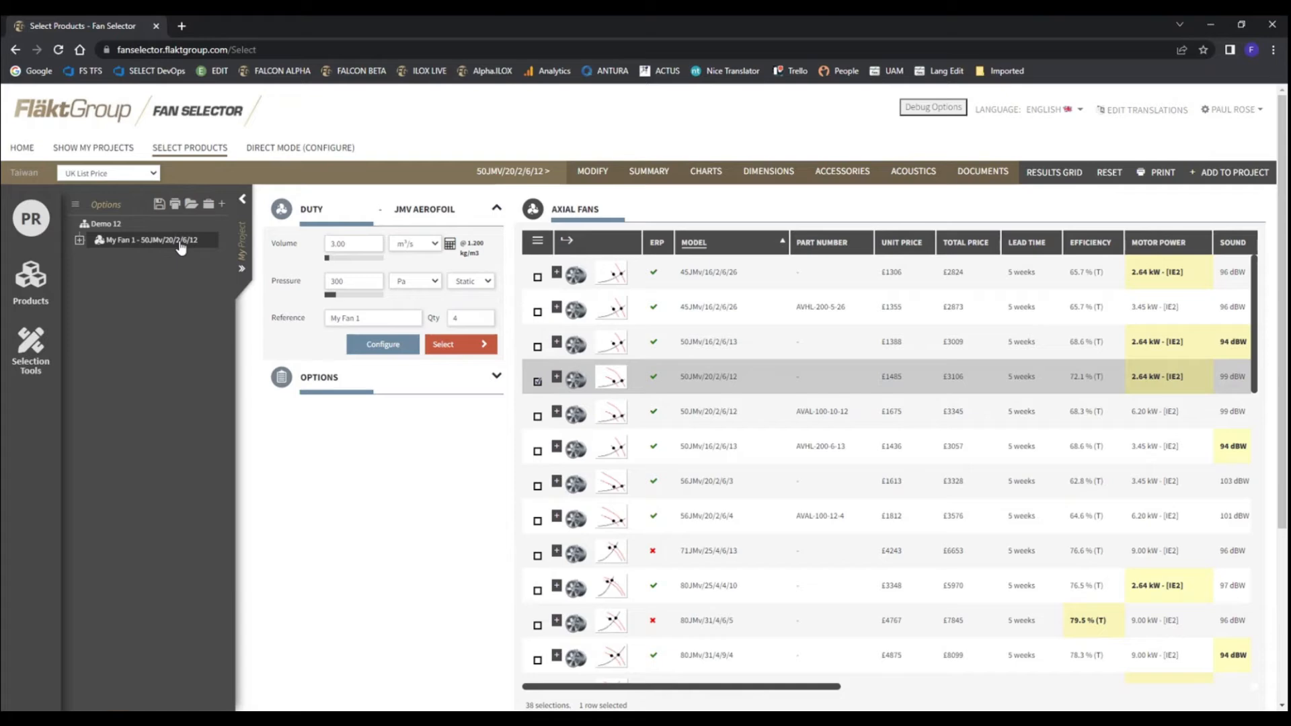
# Examine the fan reference and quantity fields and the accessories listed under My Fan 1 in the project
pyautogui.click(394, 319)
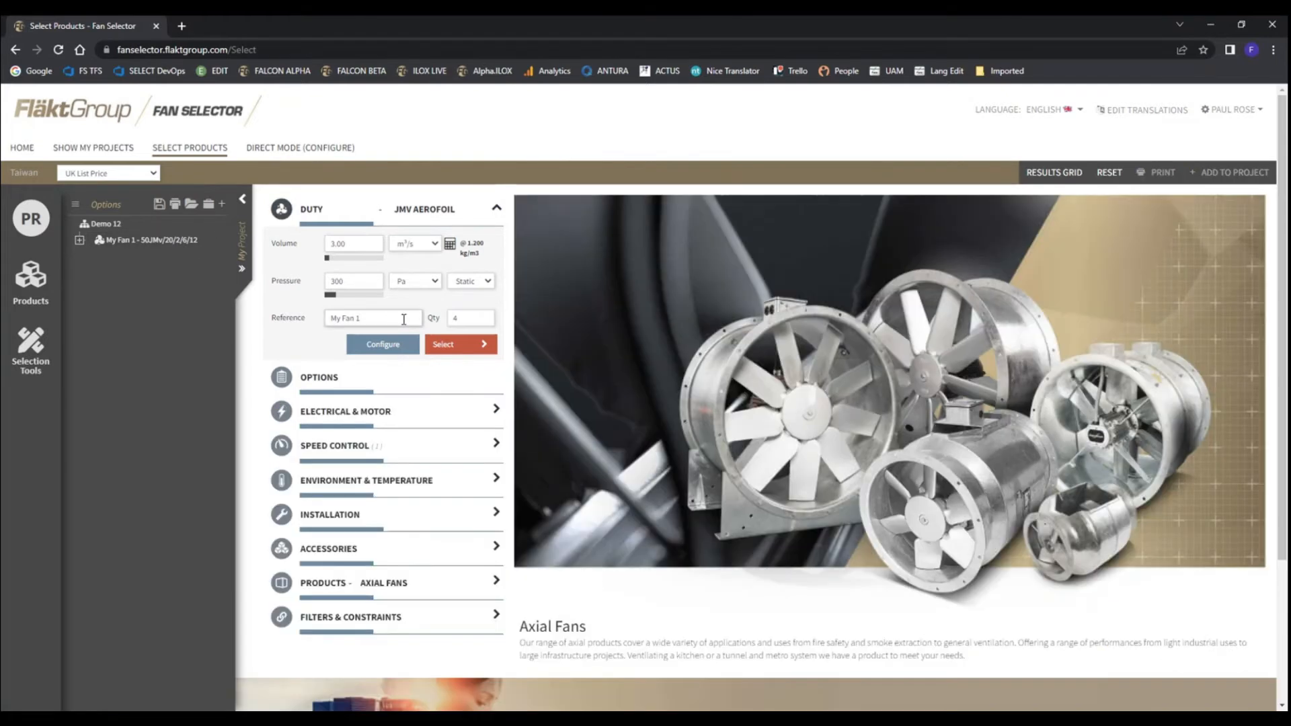
pyautogui.press('BackSpace')
pyautogui.click(482, 317)
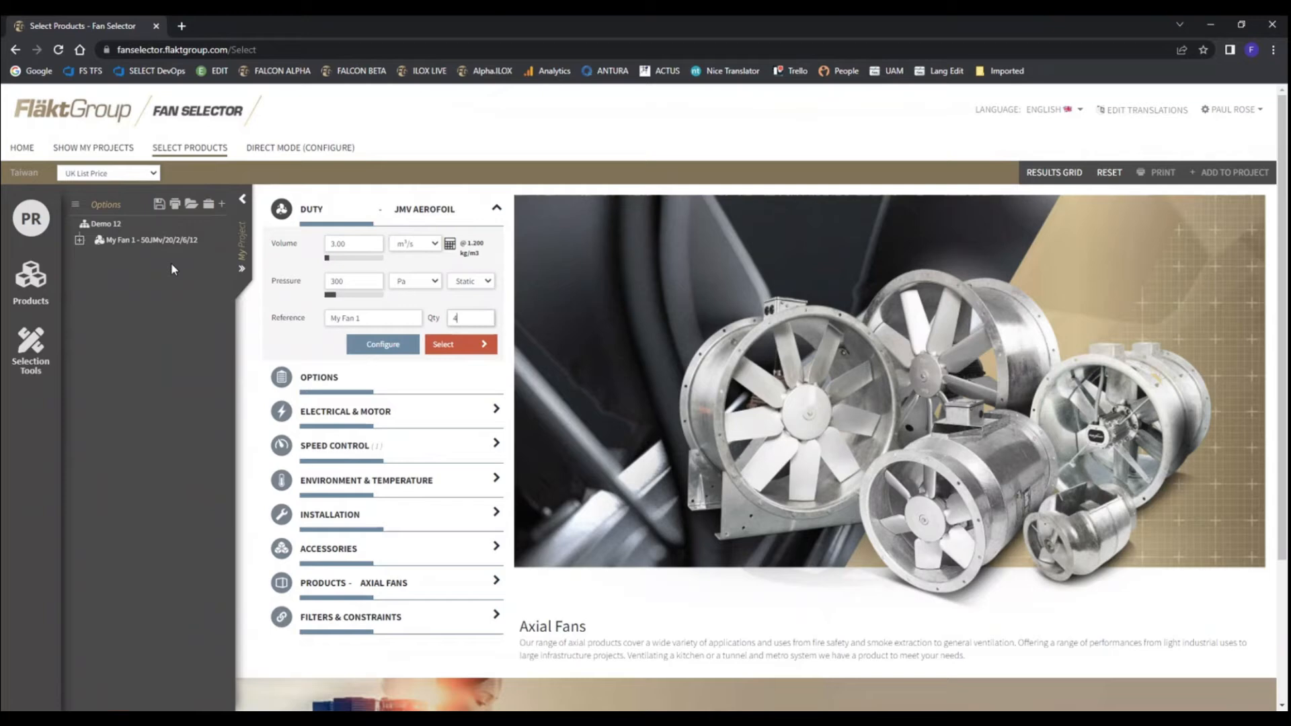
pyautogui.click(81, 246)
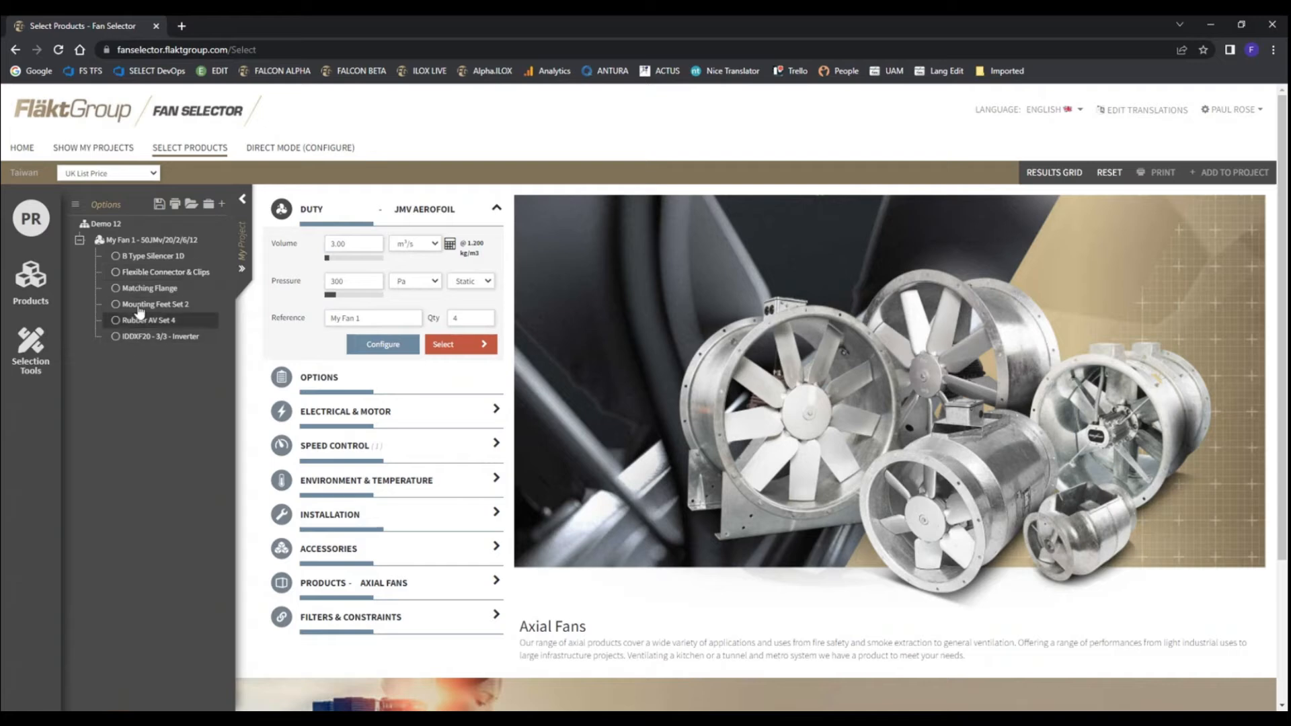
pyautogui.click(80, 240)
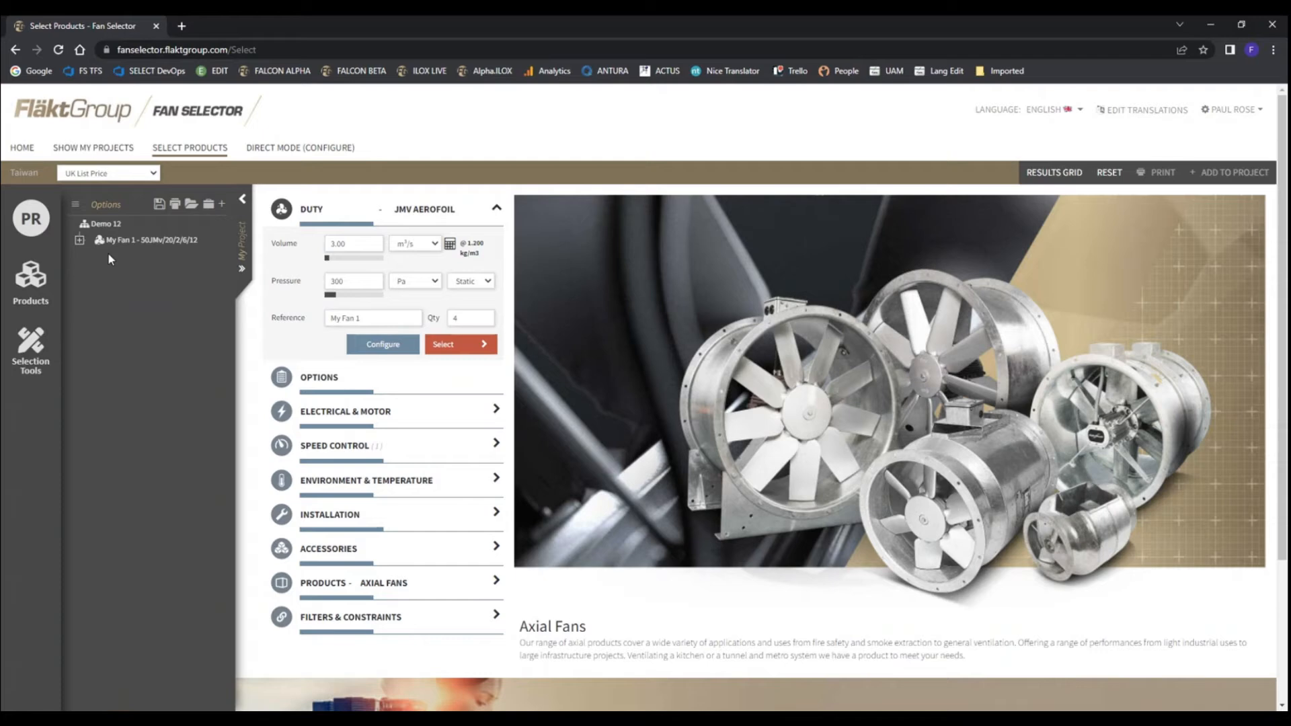
pyautogui.click(79, 240)
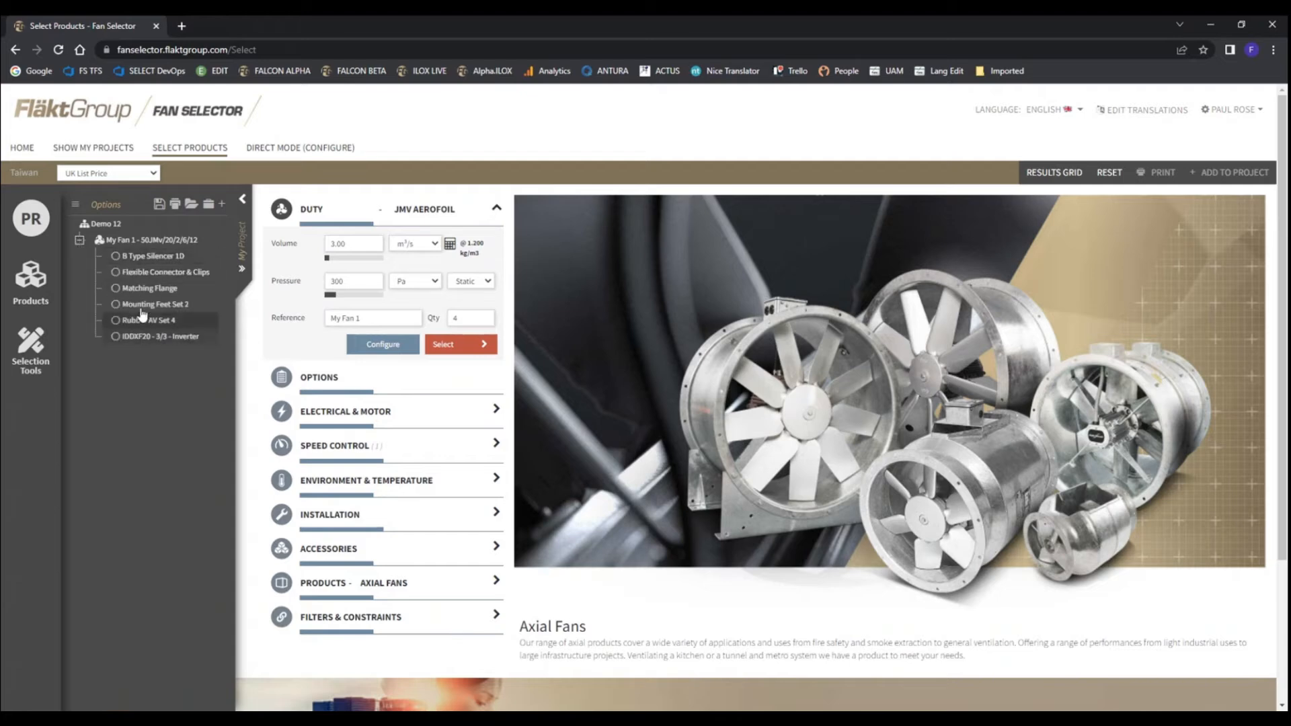
pyautogui.click(79, 240)
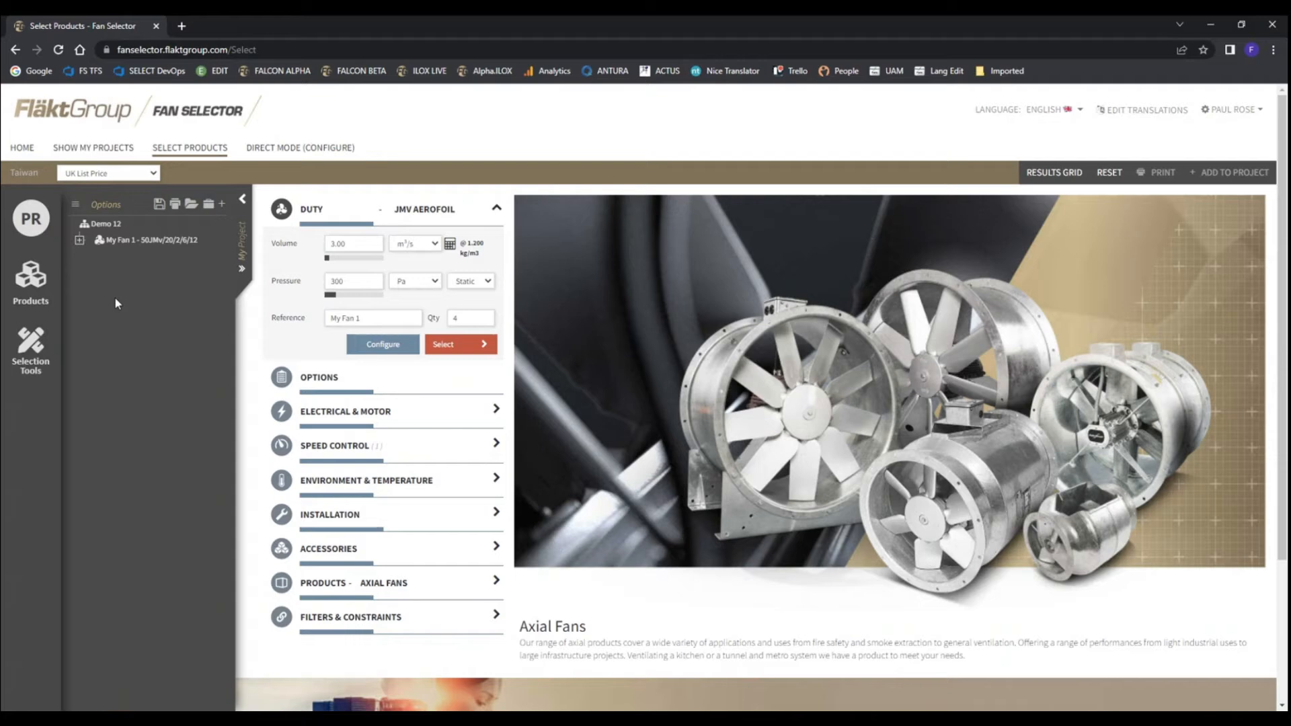
# Set the duty volume to 8 m³/s at 300 Pa and the speed control type to None
pyautogui.doubleClick(362, 245)
pyautogui.write('8')
pyautogui.doubleClick(366, 282)
pyautogui.click(331, 452)
pyautogui.click(721, 269)
pyautogui.click(736, 298)
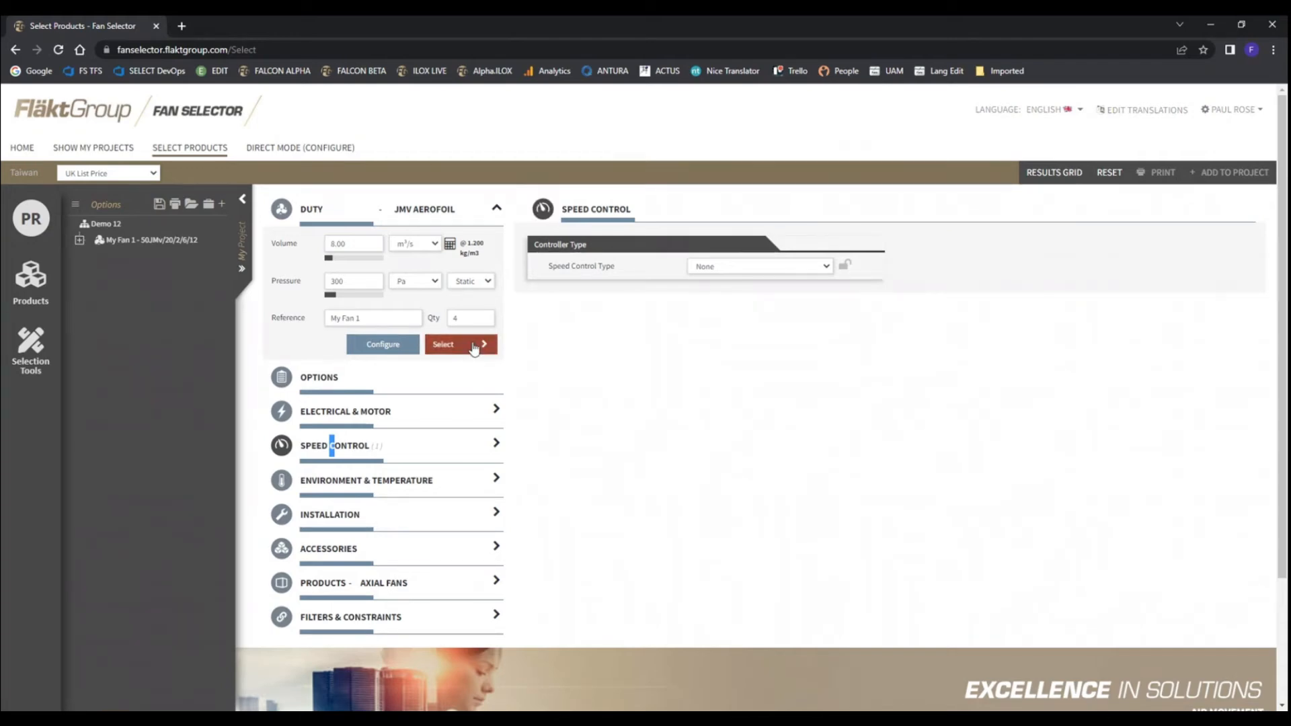
# Run the fan selection and add the 80JMv/31/4/9/22 fan from the results to the project
pyautogui.click(462, 345)
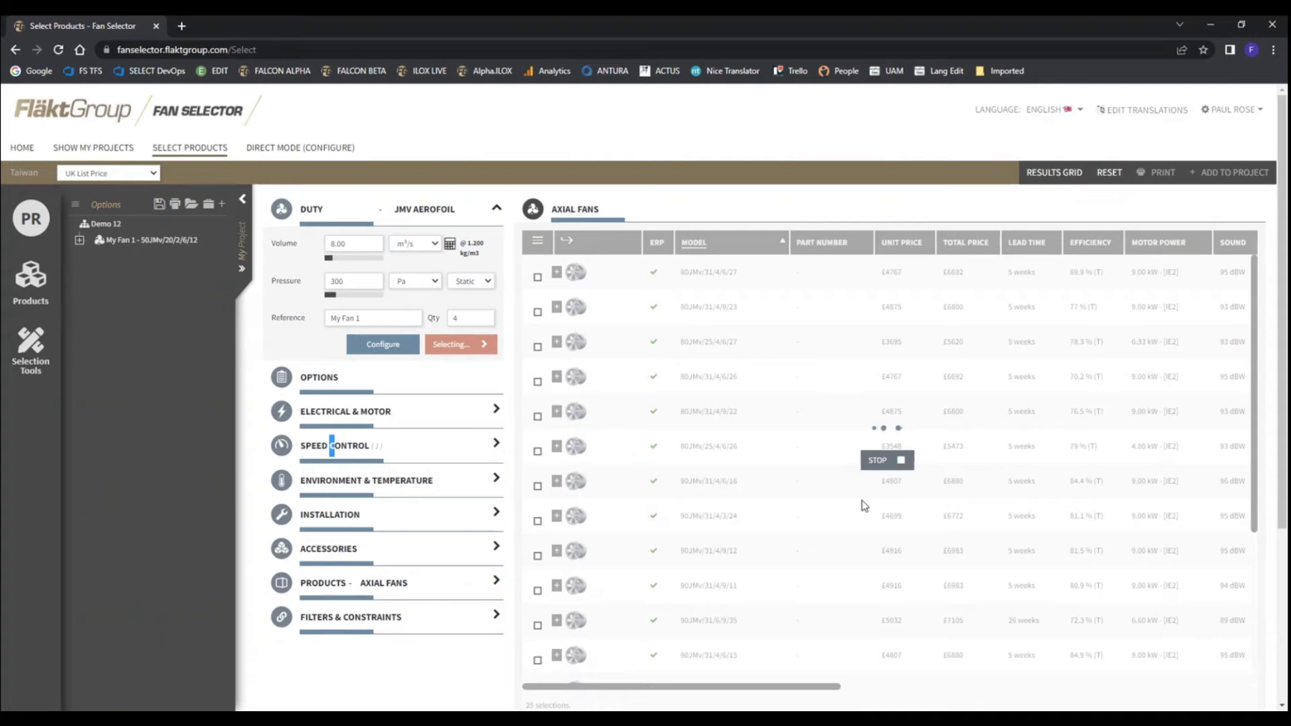
pyautogui.click(882, 461)
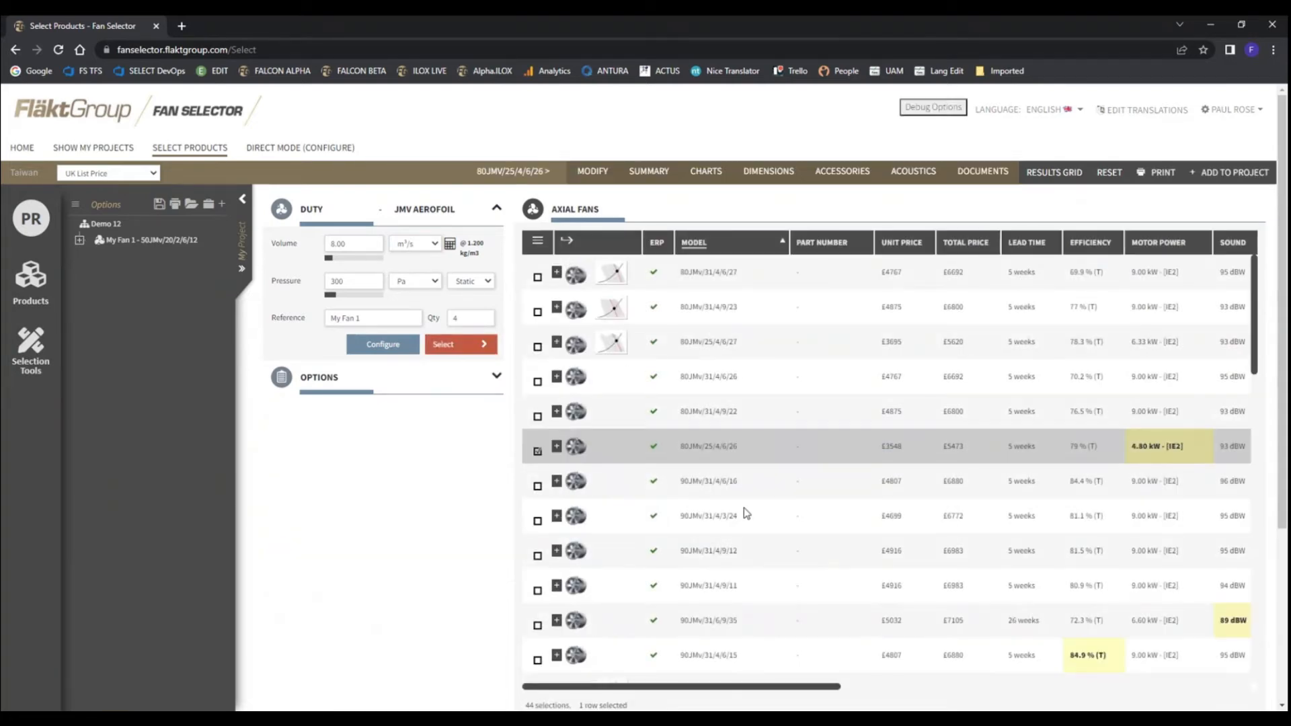
pyautogui.click(703, 413)
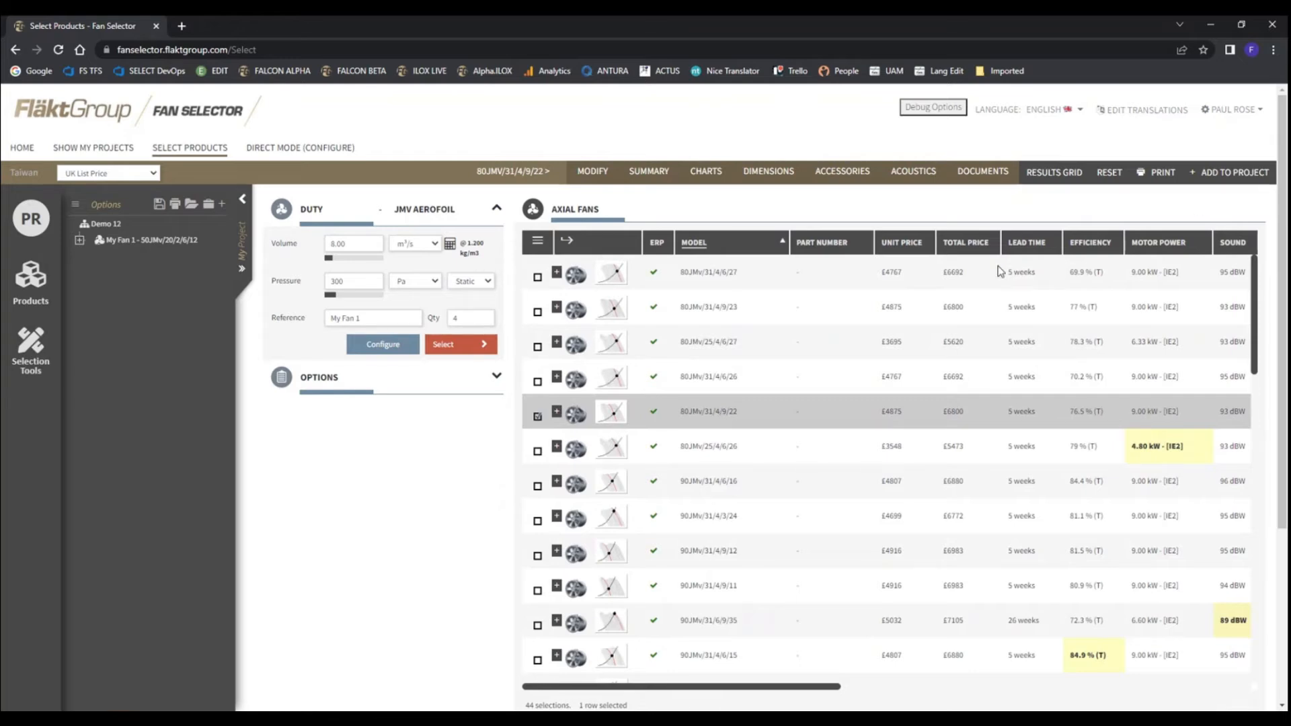
pyautogui.click(1240, 173)
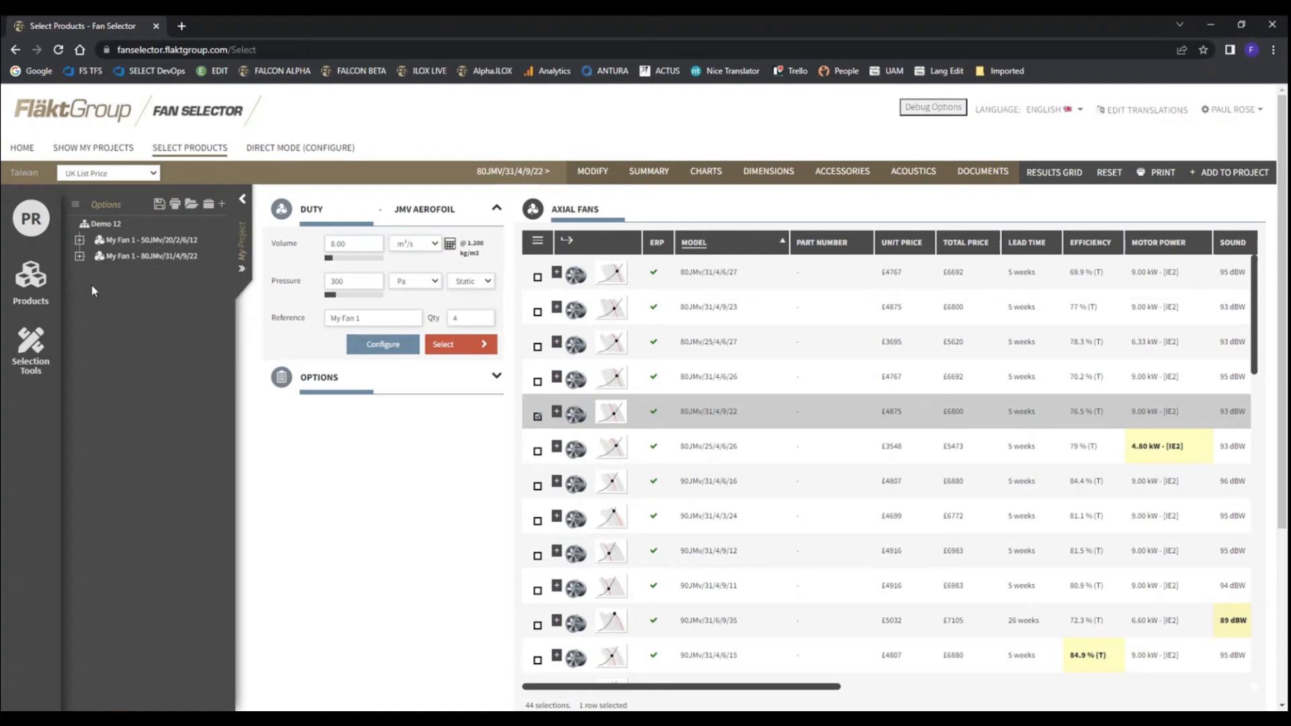
# Change the 80JMv/31/4/9/22 project entry's reference to My Fan 2 and its quantity to 2
pyautogui.rightClick(117, 258)
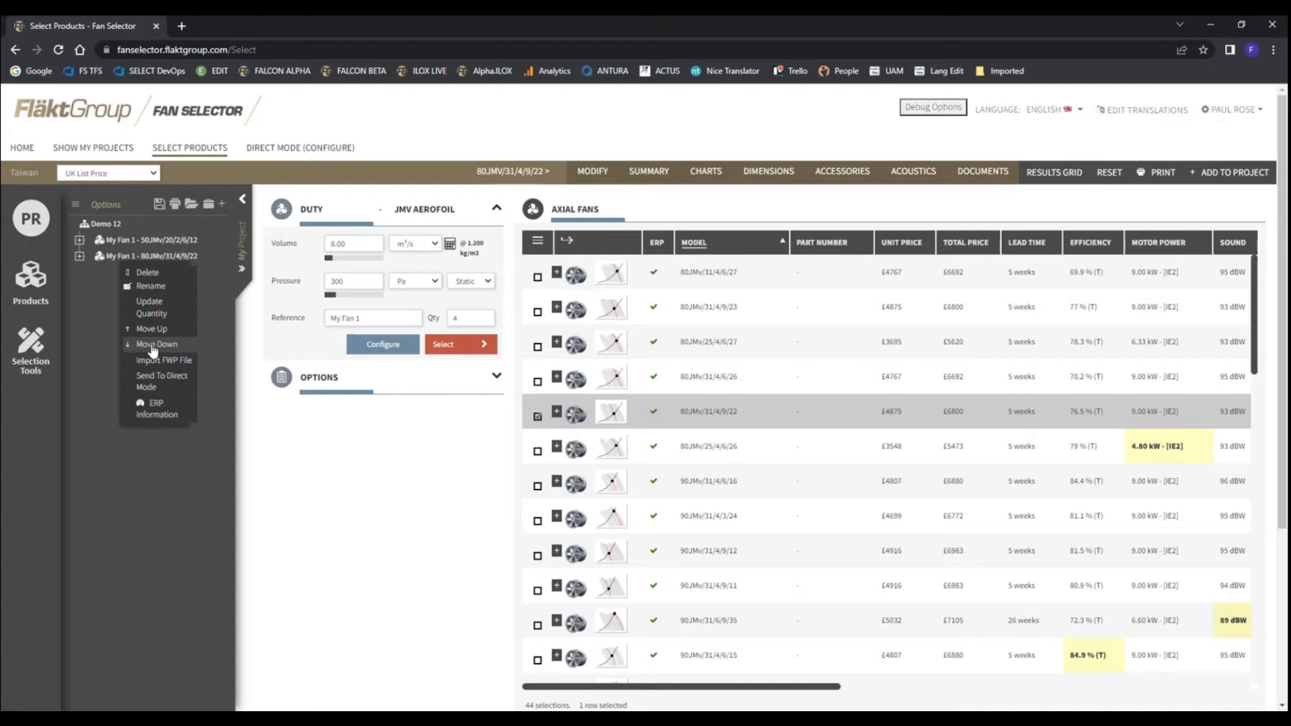
pyautogui.rightClick(118, 259)
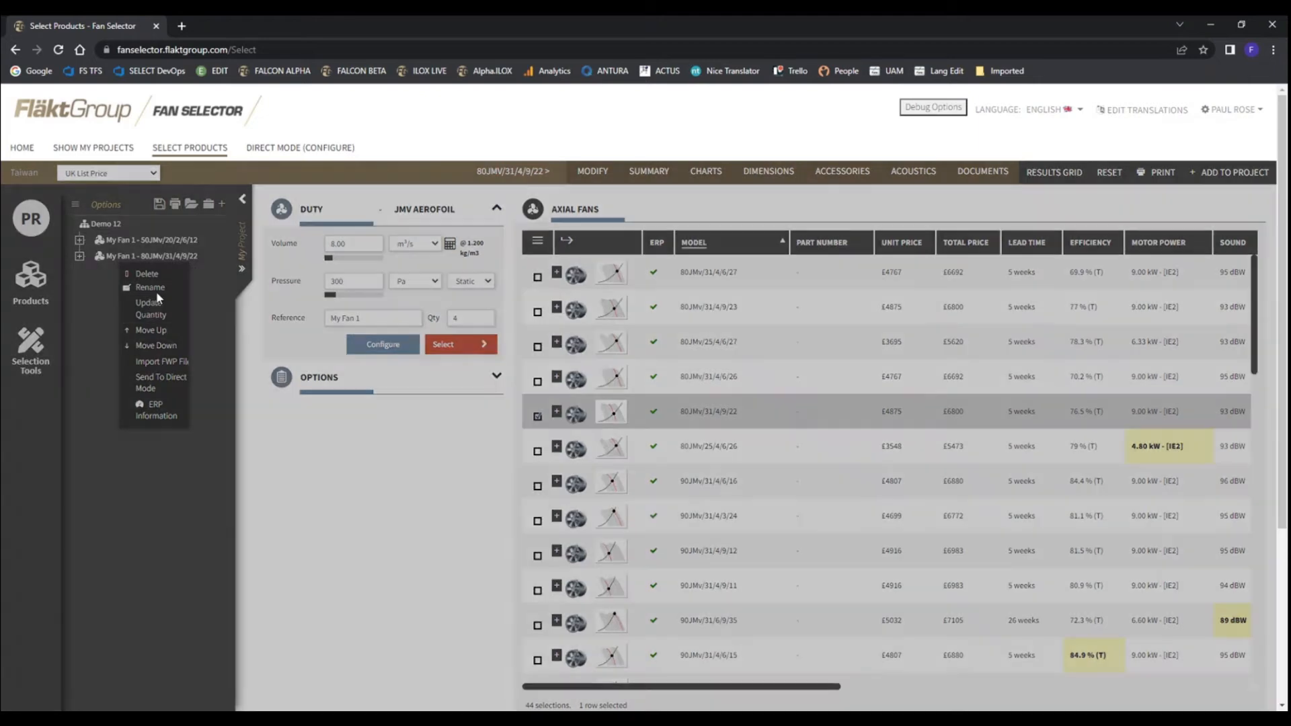
pyautogui.click(157, 296)
pyautogui.click(656, 429)
pyautogui.press('BackSpace')
pyautogui.press('BackSpace')
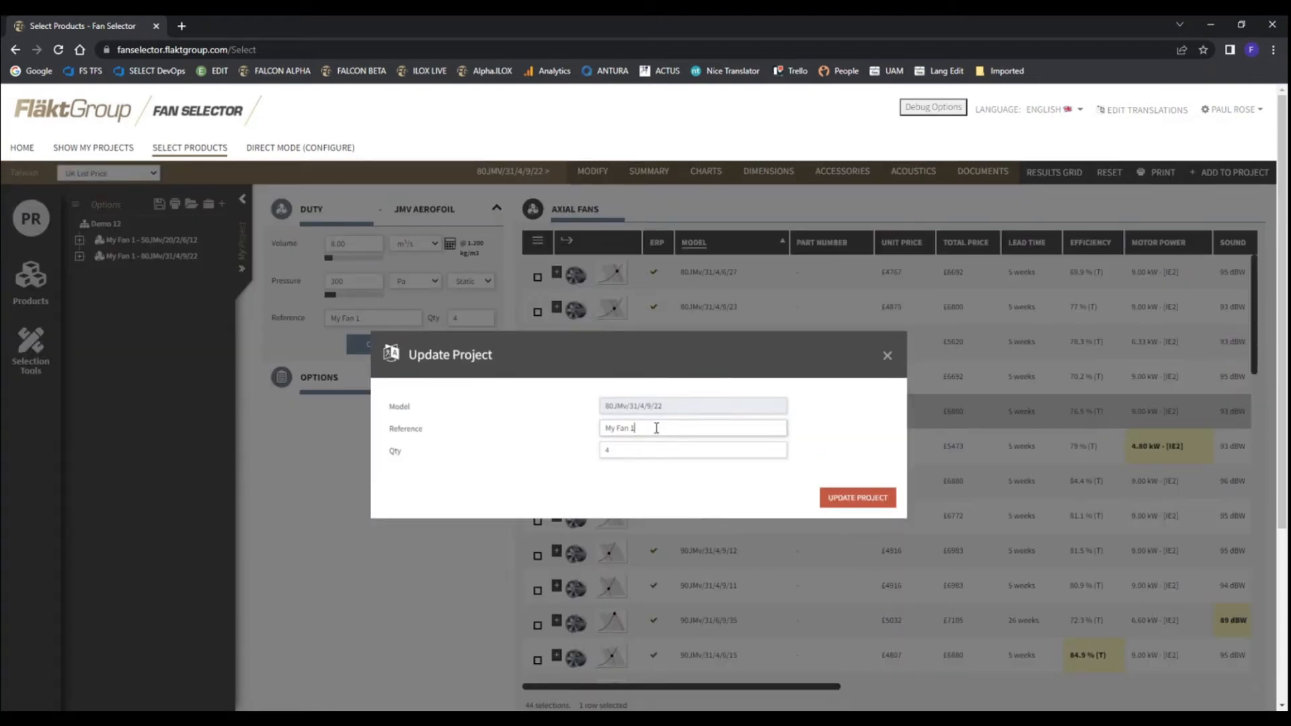
pyautogui.write('2')
pyautogui.click(620, 450)
pyautogui.press('BackSpace')
pyautogui.write('2')
pyautogui.click(857, 497)
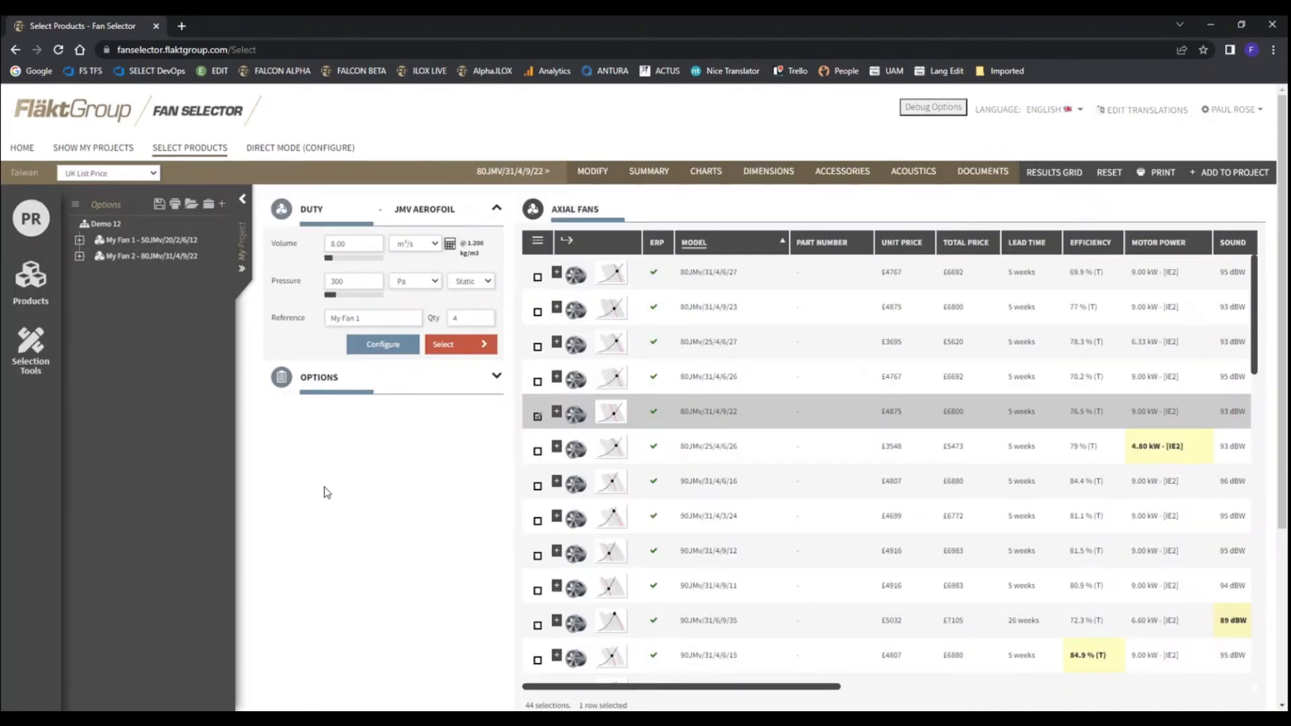
# View the commands available for the My Fan 2 entry, including deletion, FWP file import and sending to direct mode
pyautogui.rightClick(143, 260)
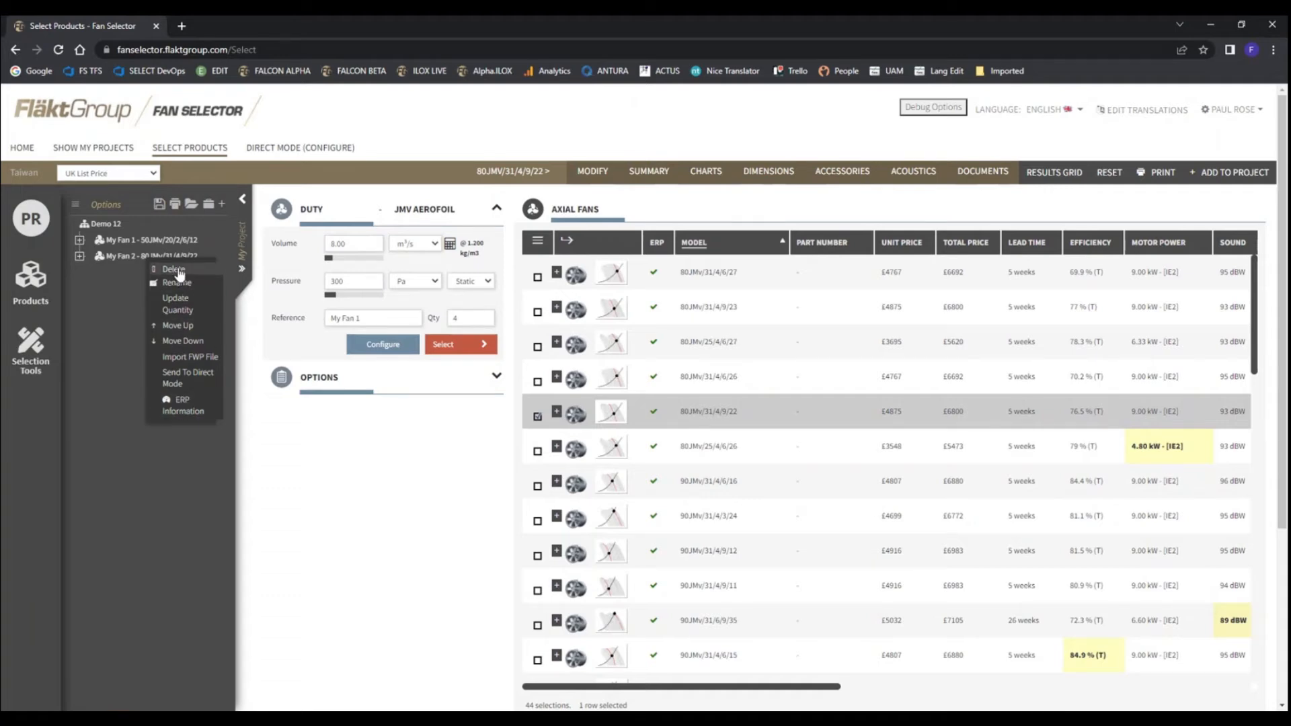
pyautogui.click(93, 288)
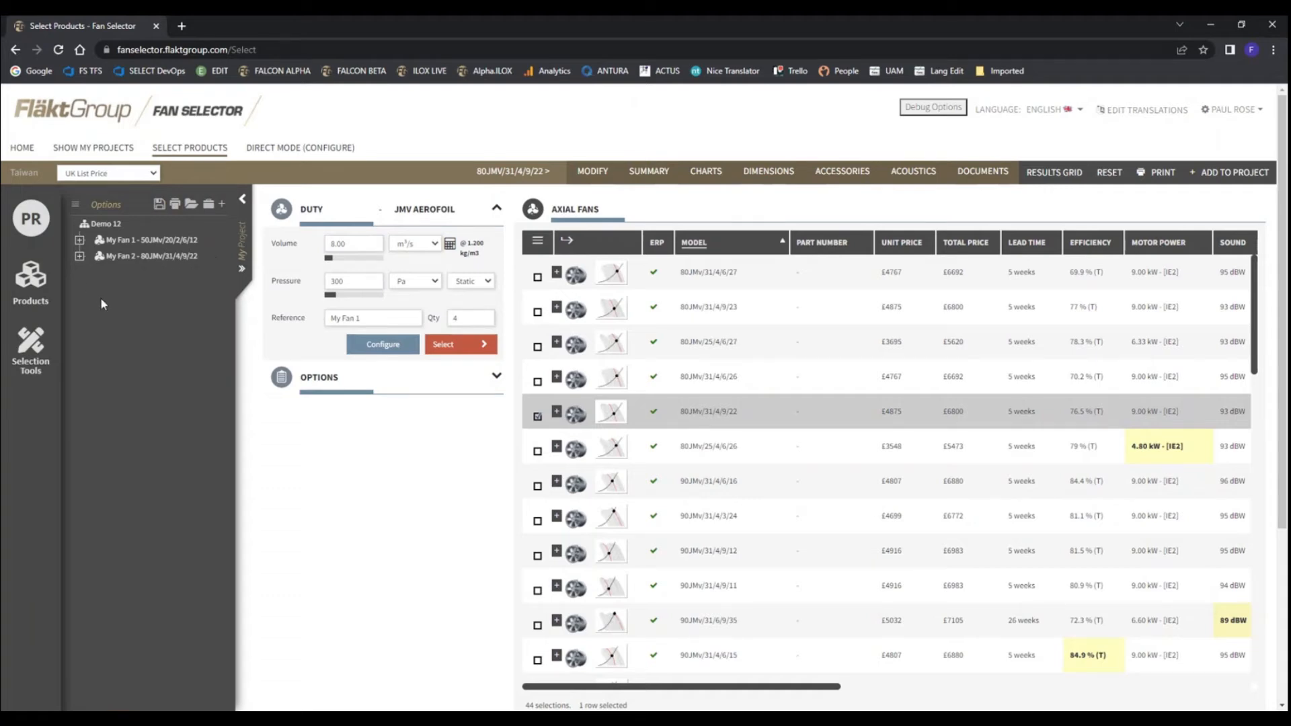
pyautogui.rightClick(133, 264)
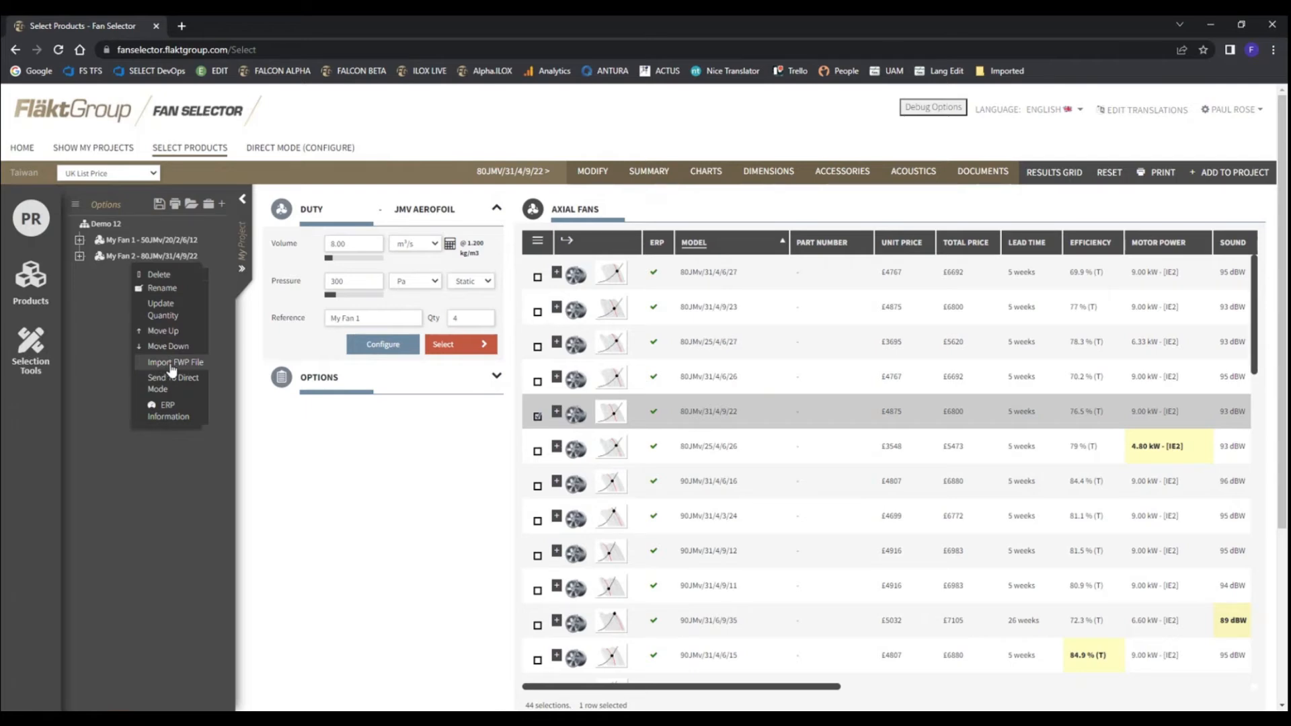
pyautogui.click(108, 354)
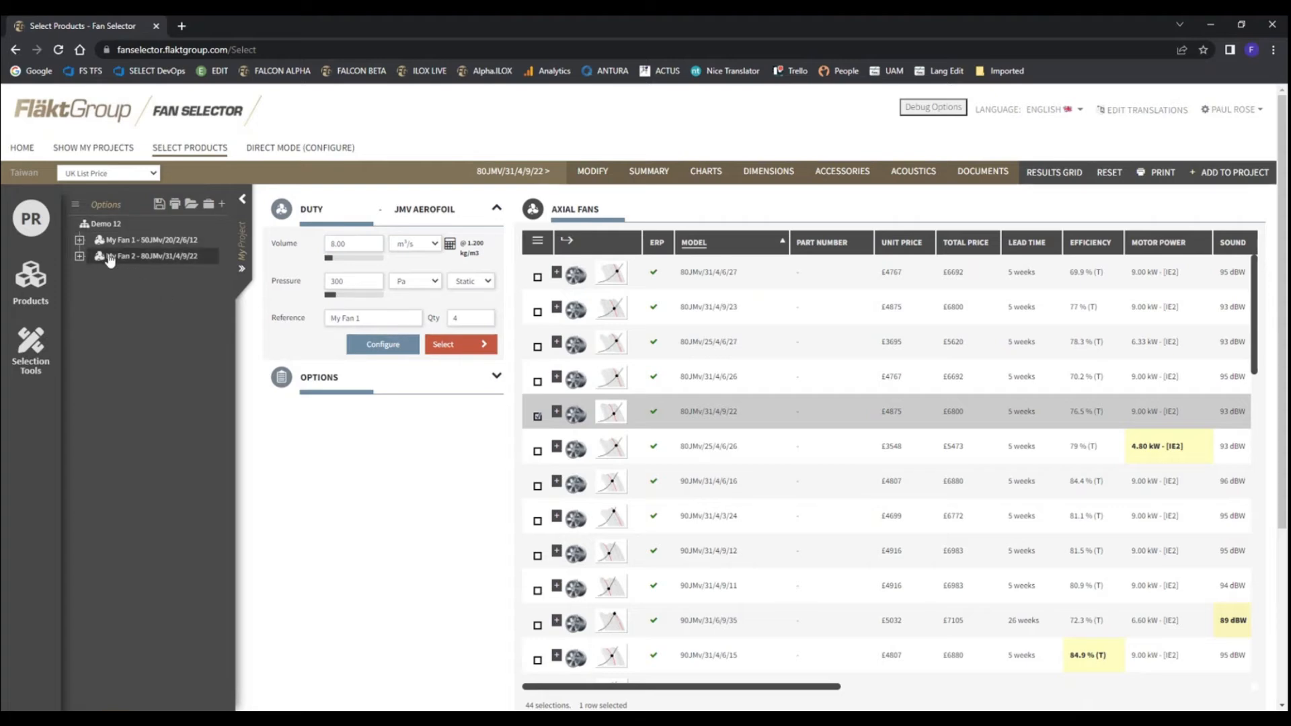
pyautogui.rightClick(131, 254)
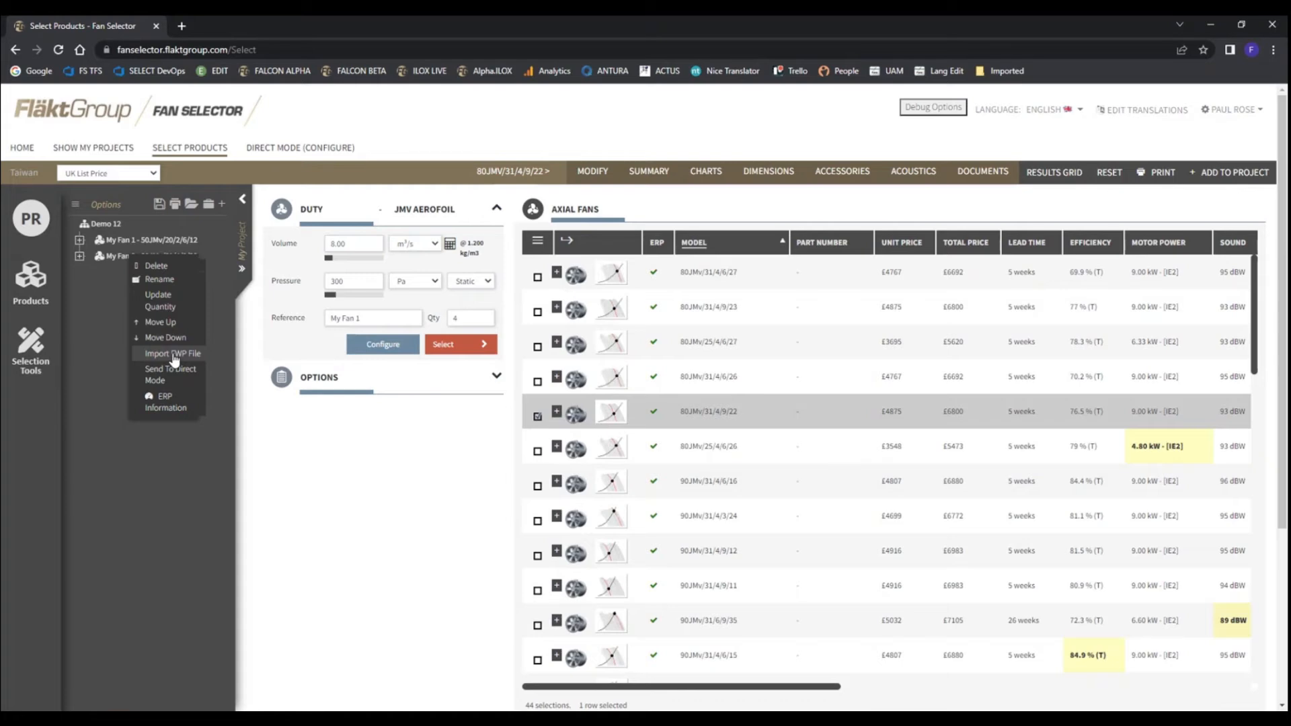
pyautogui.click(114, 316)
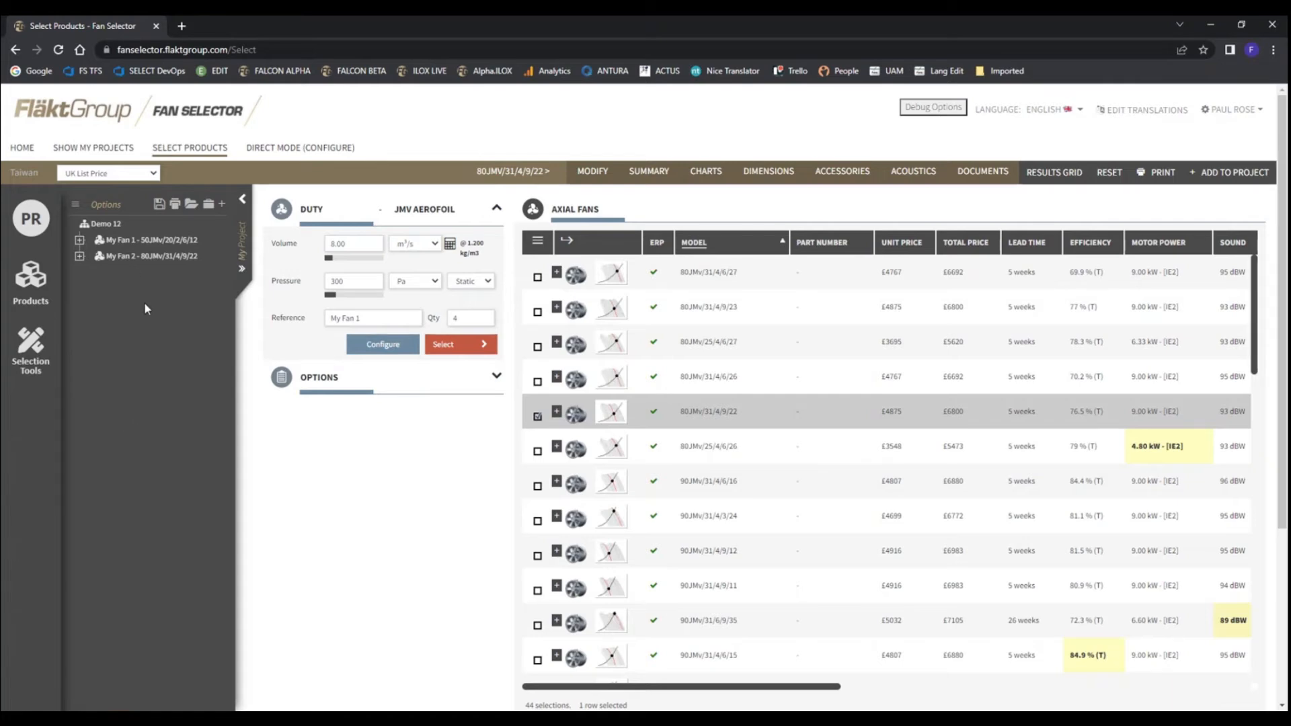
# Save the Demo 12 project, and collapse and reopen the project pane
pyautogui.click(159, 205)
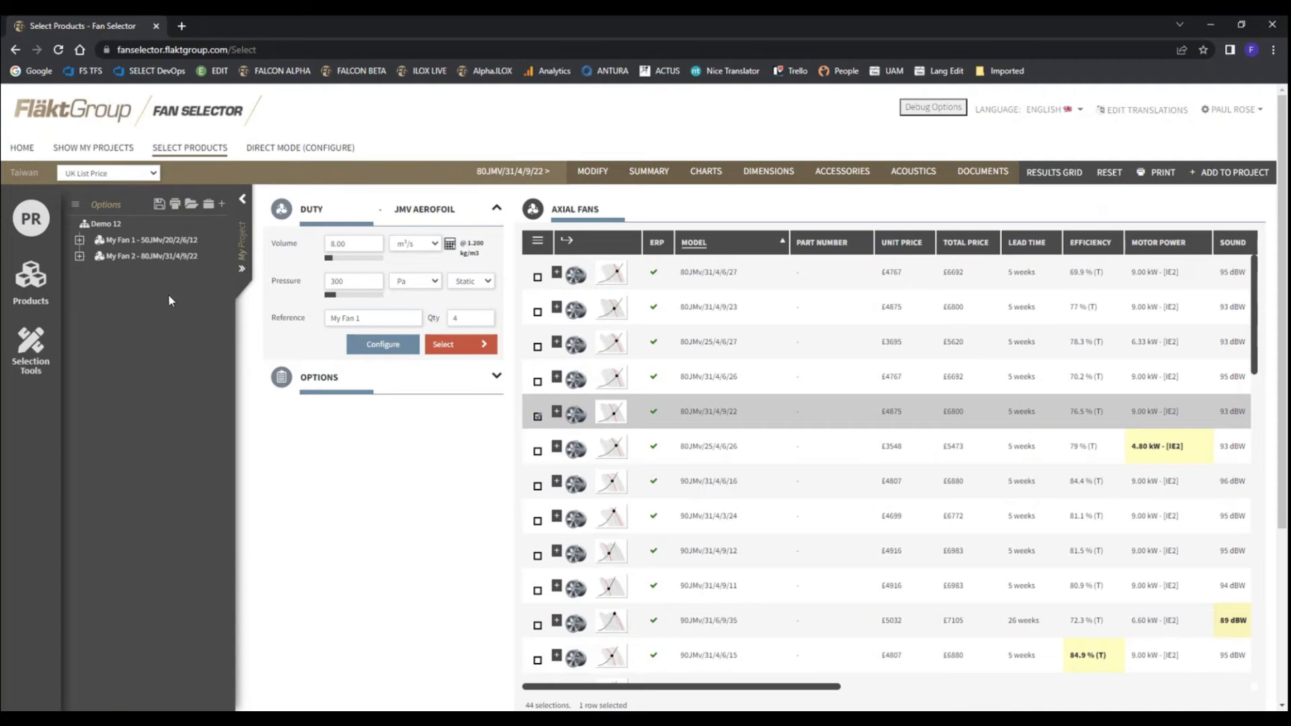
pyautogui.click(243, 199)
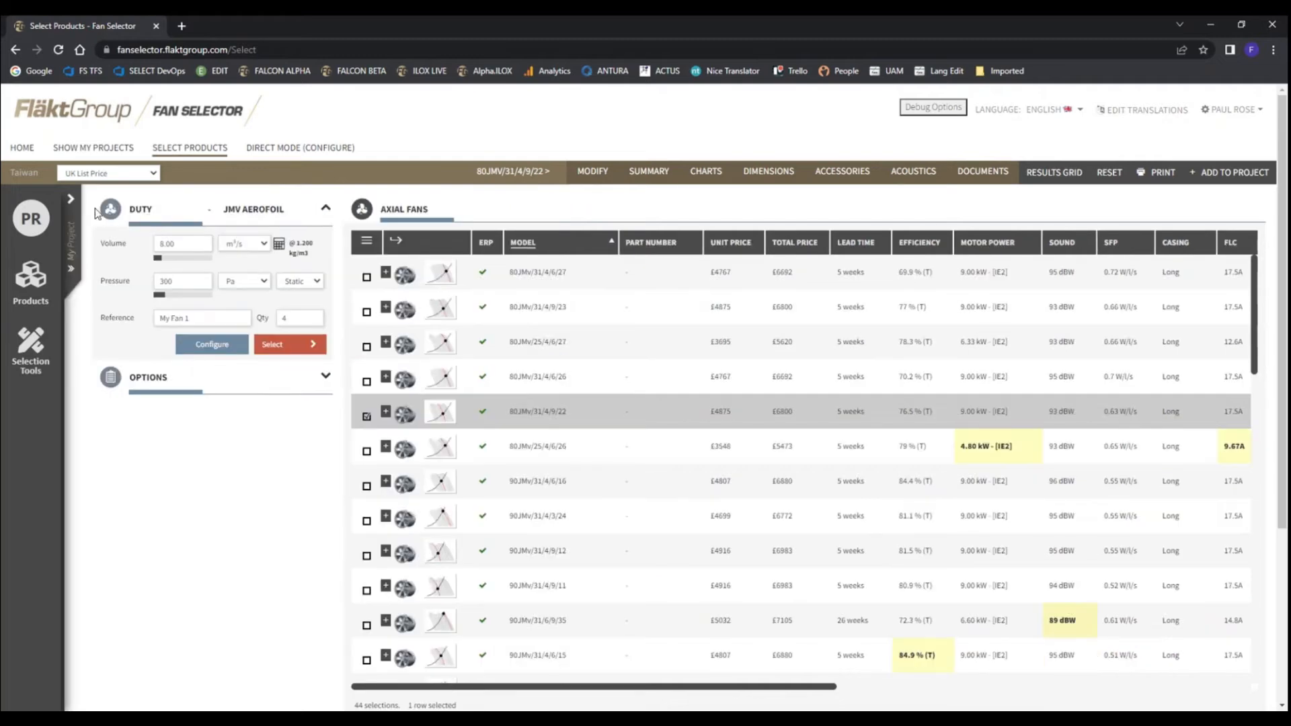
pyautogui.click(70, 199)
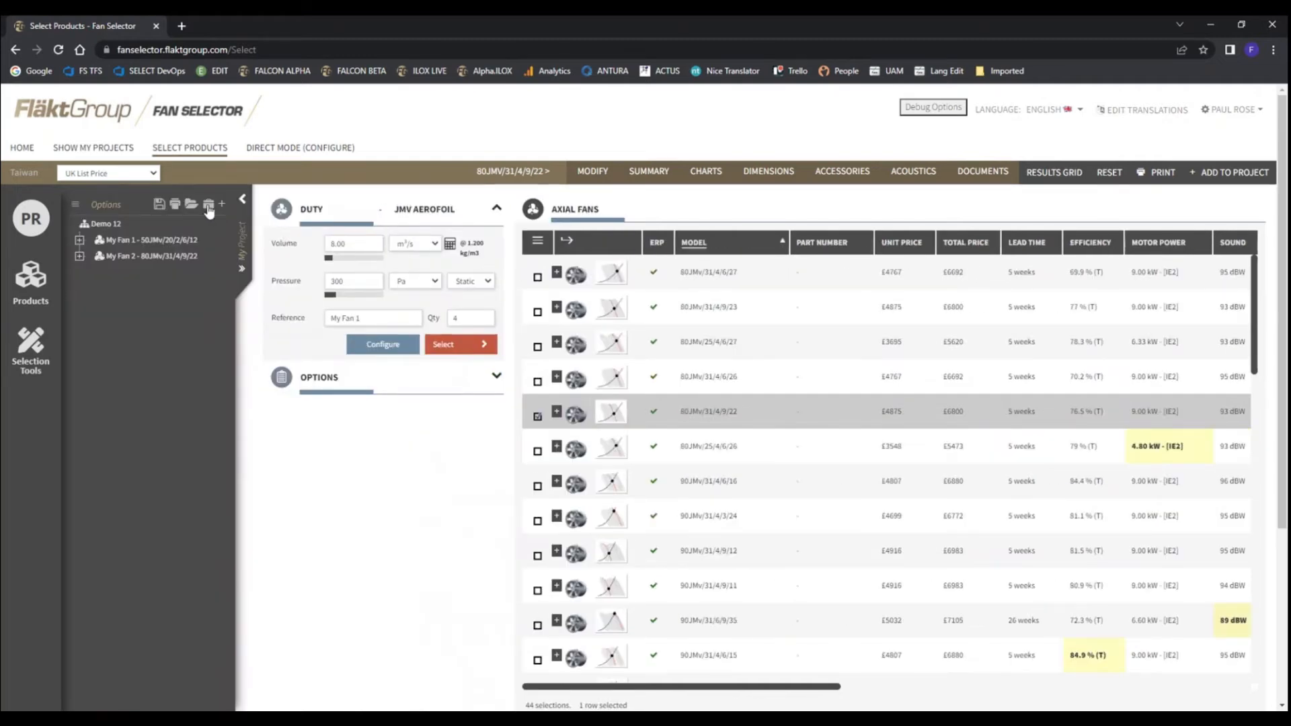
pyautogui.click(242, 200)
pyautogui.click(70, 201)
# Expand the project to its full details grid and view the commands available for the whole project
pyautogui.click(243, 272)
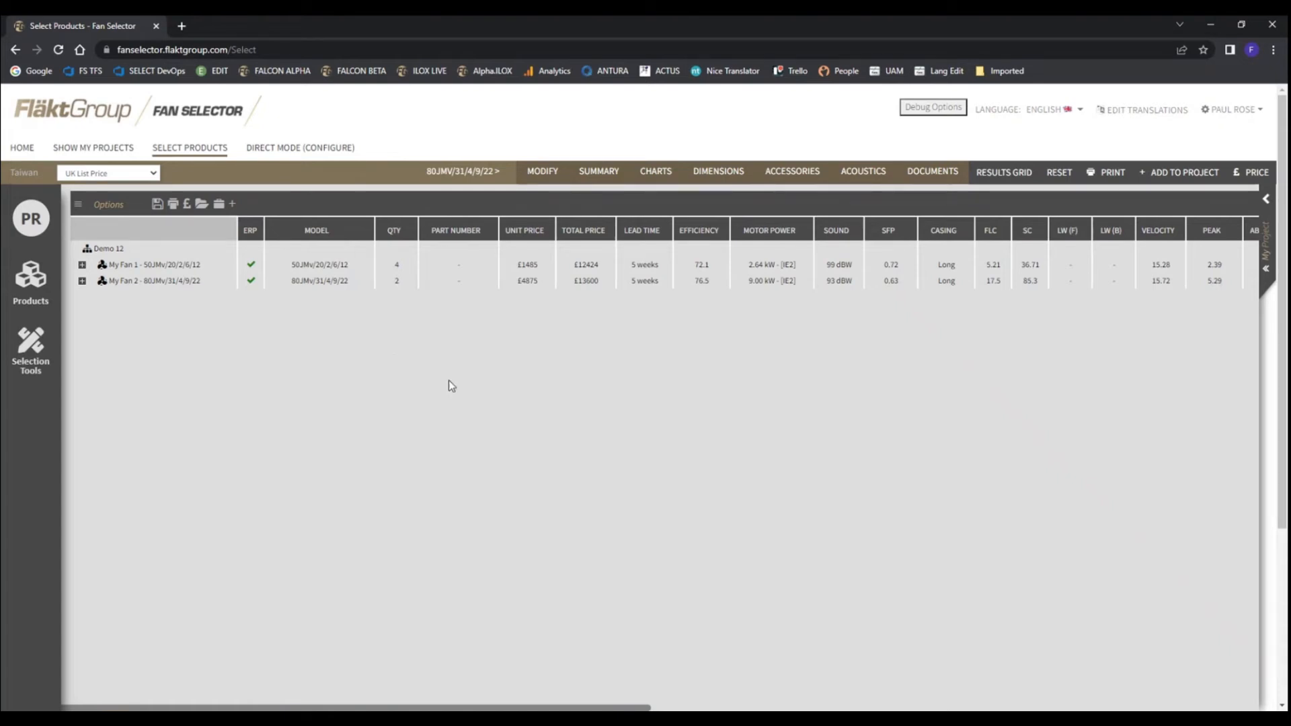
pyautogui.moveTo(373, 707); pyautogui.dragTo(285, 706)
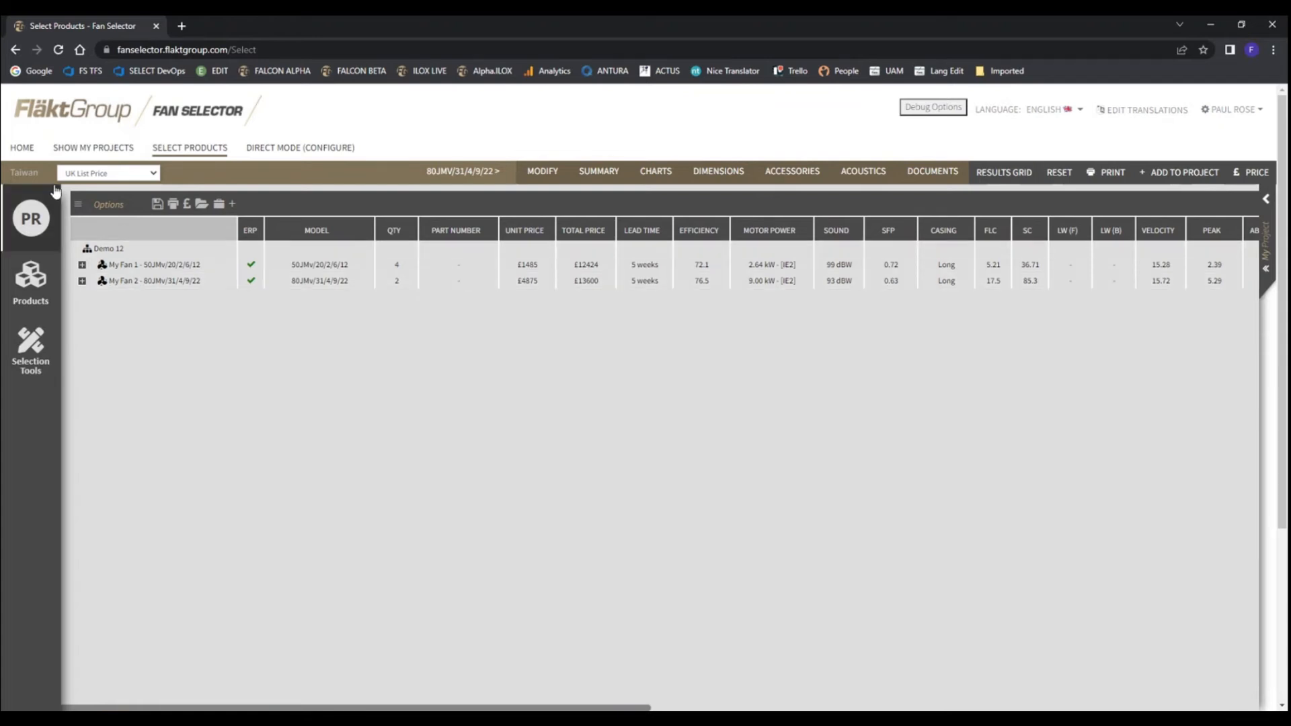
pyautogui.click(78, 205)
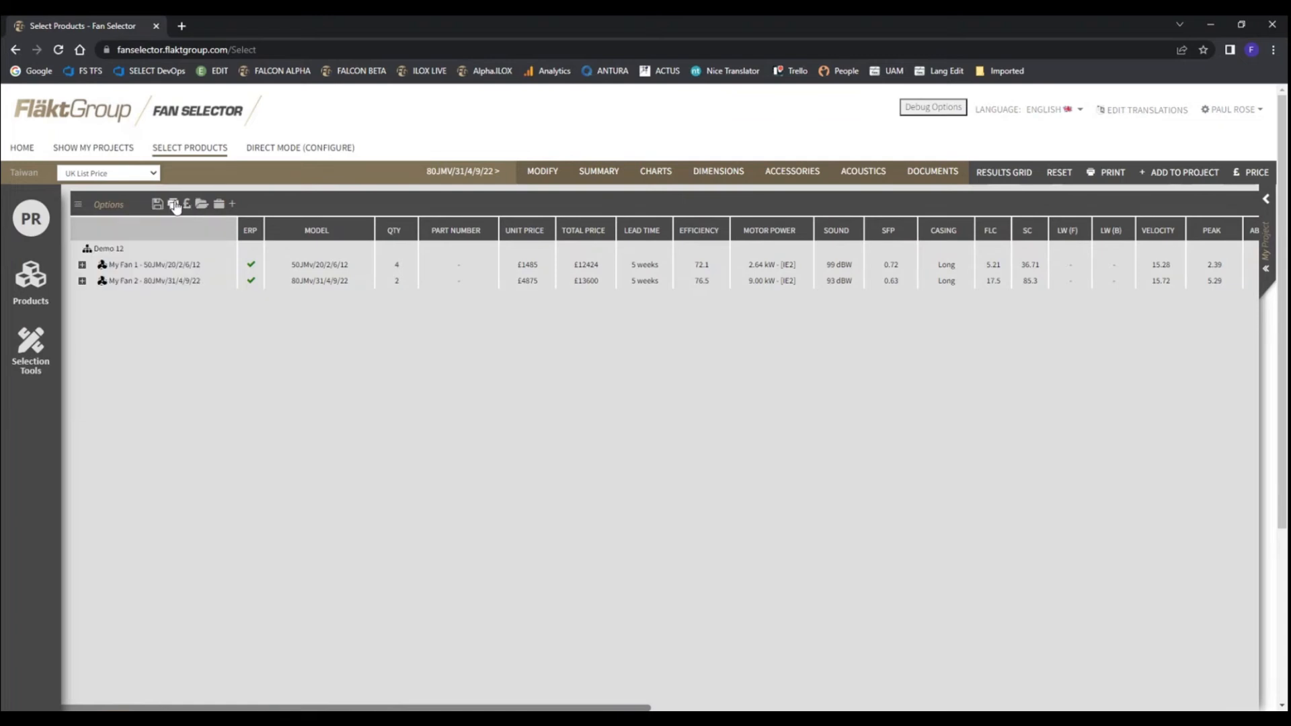
pyautogui.click(76, 204)
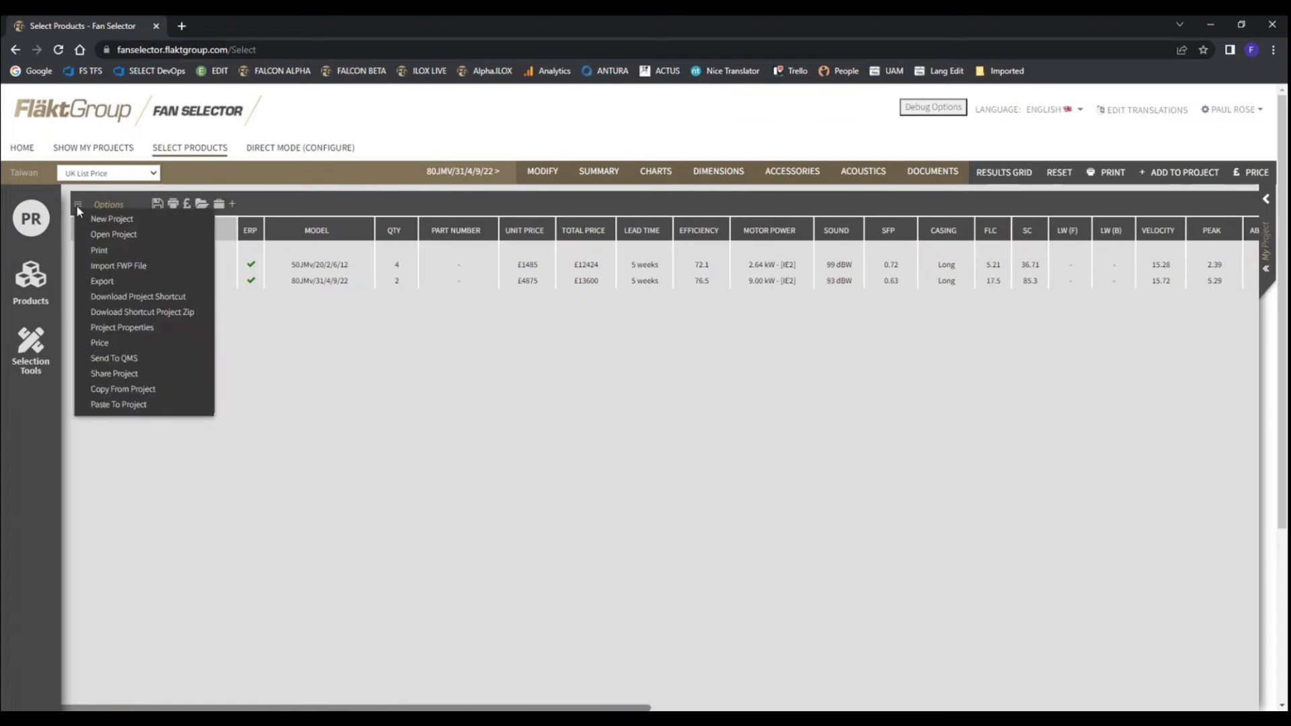
# Start exporting the Demo 12 project, placing the Requested Duty column before Model and Motor Mount before Motor Power
pyautogui.click(104, 282)
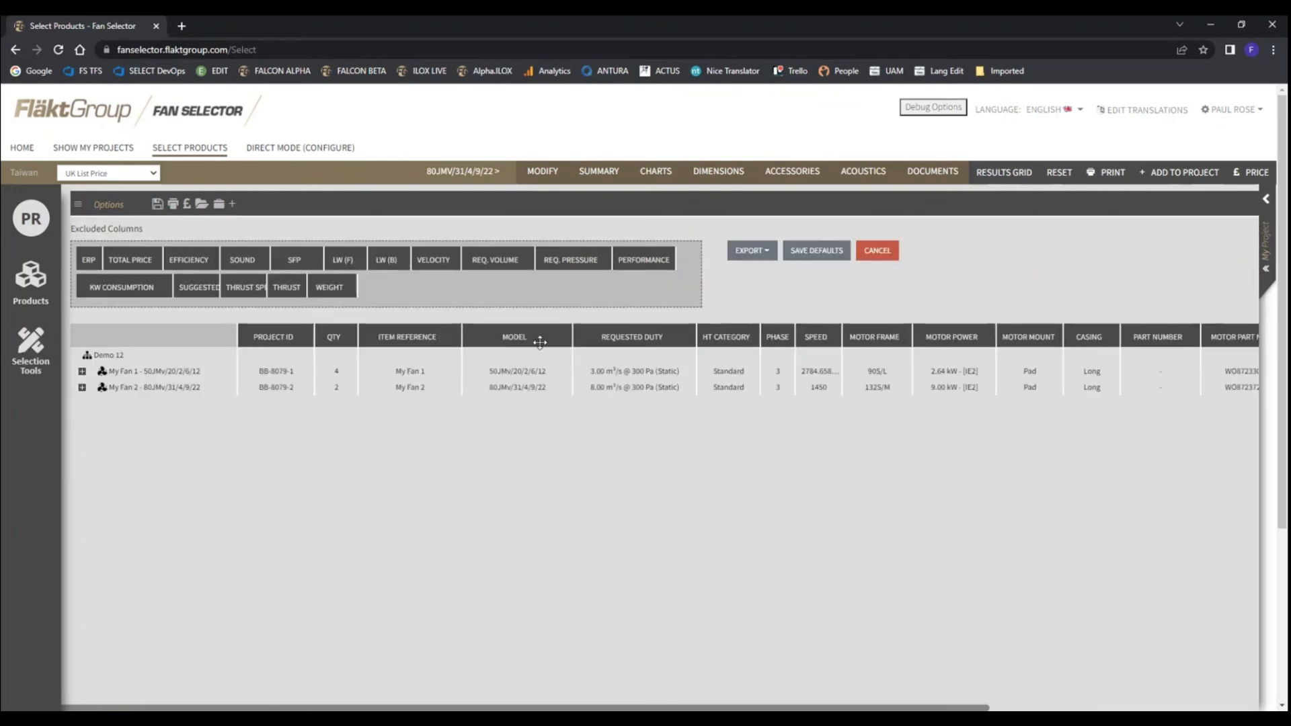
pyautogui.moveTo(524, 336); pyautogui.dragTo(558, 323)
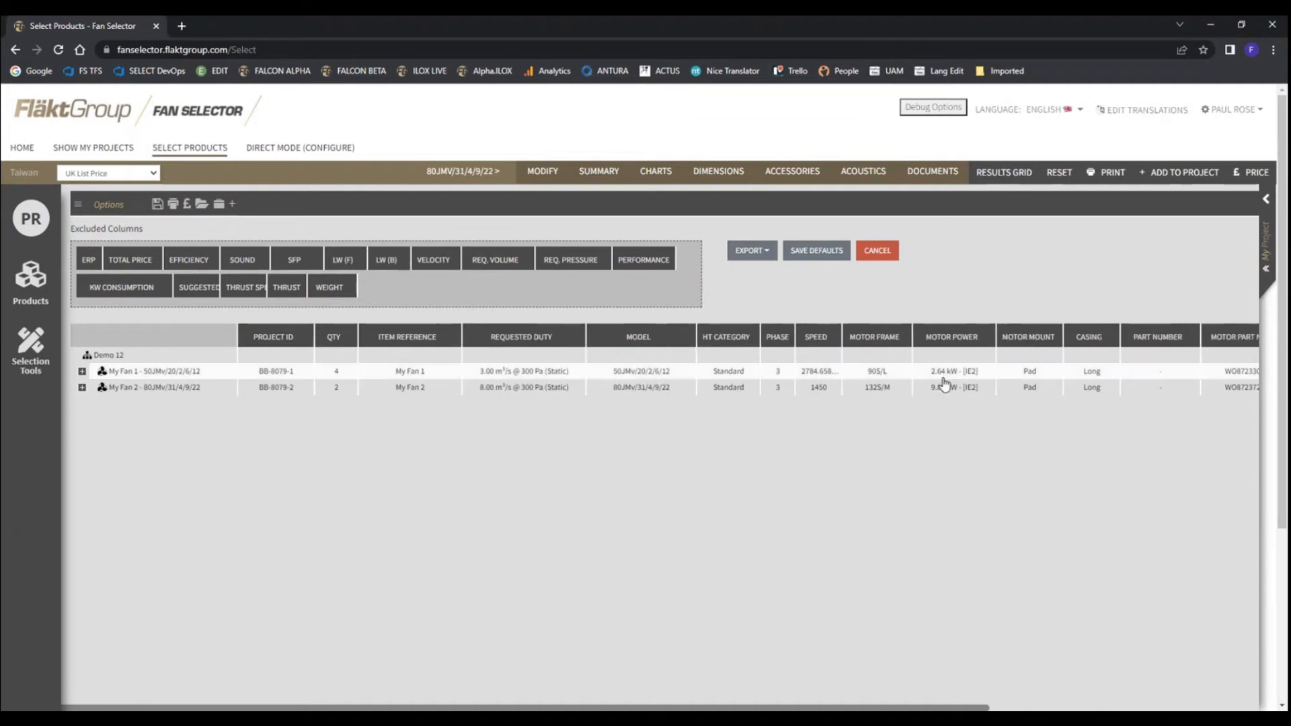
pyautogui.moveTo(967, 336); pyautogui.dragTo(1015, 334)
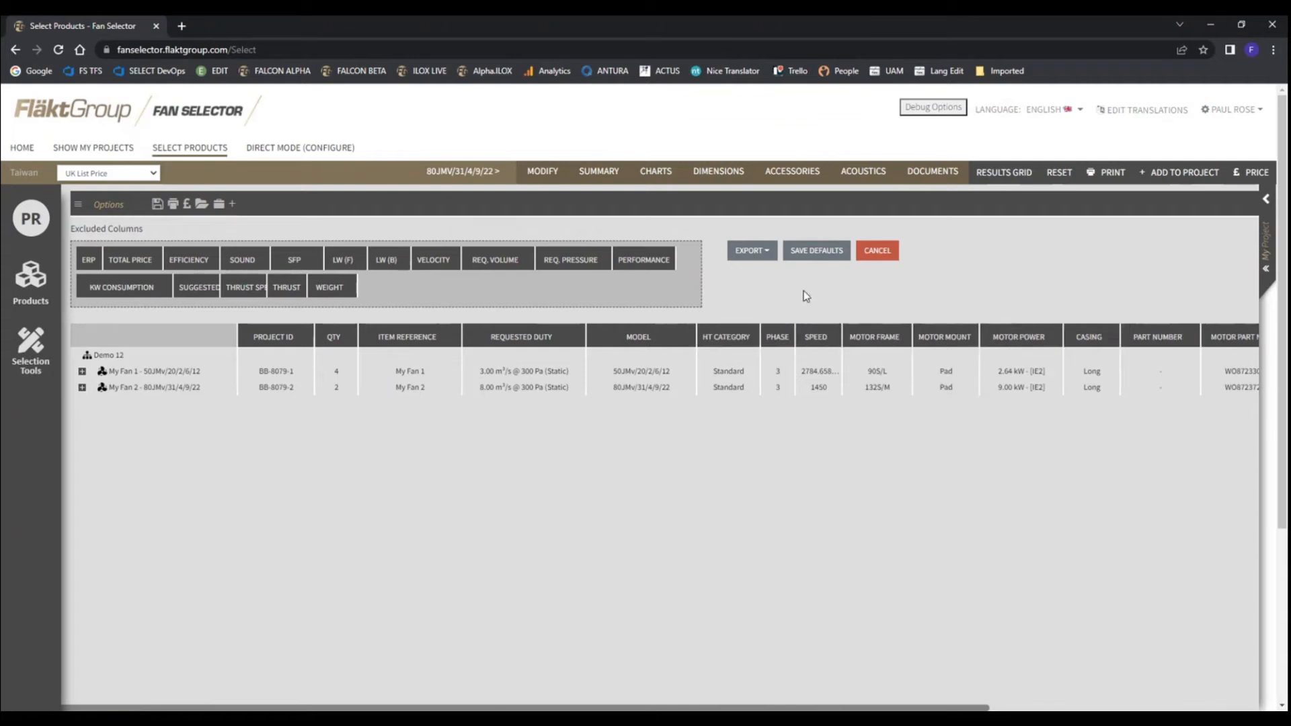
# Export the project as CSV, then review the exported file in Excel and close it
pyautogui.click(767, 254)
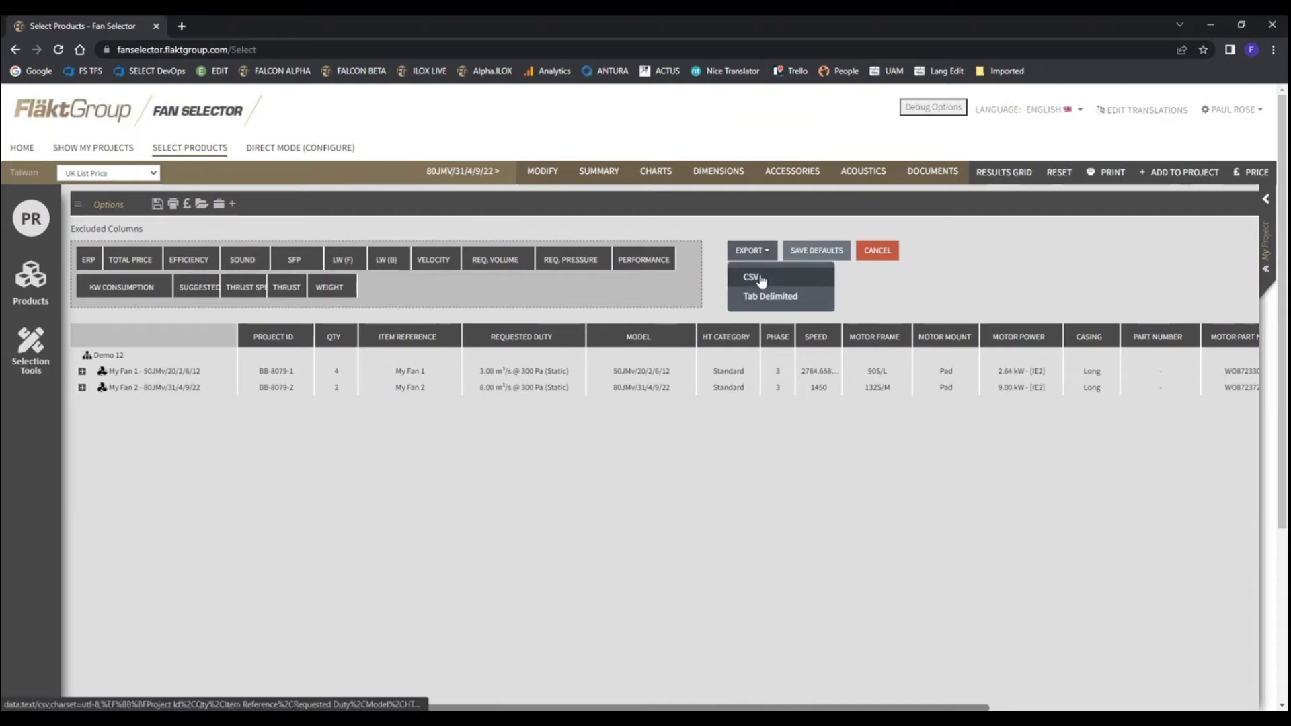
pyautogui.click(753, 278)
pyautogui.click(67, 692)
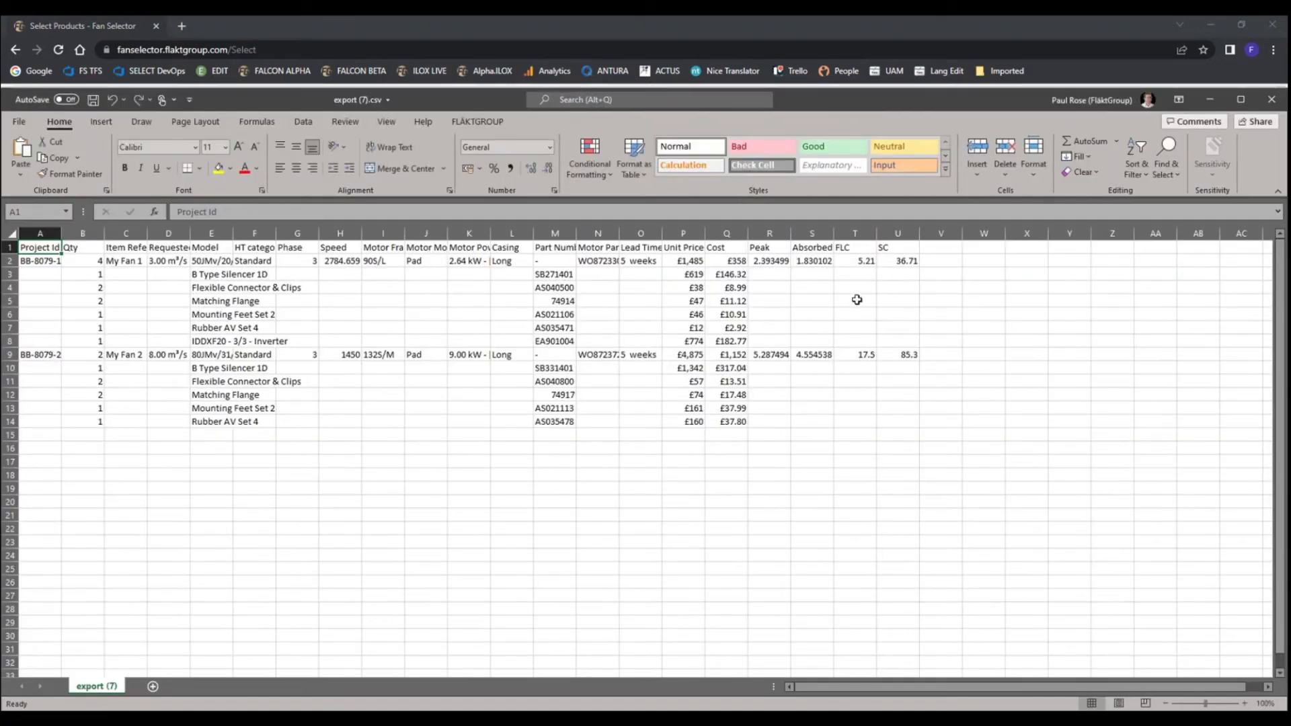
pyautogui.click(1270, 99)
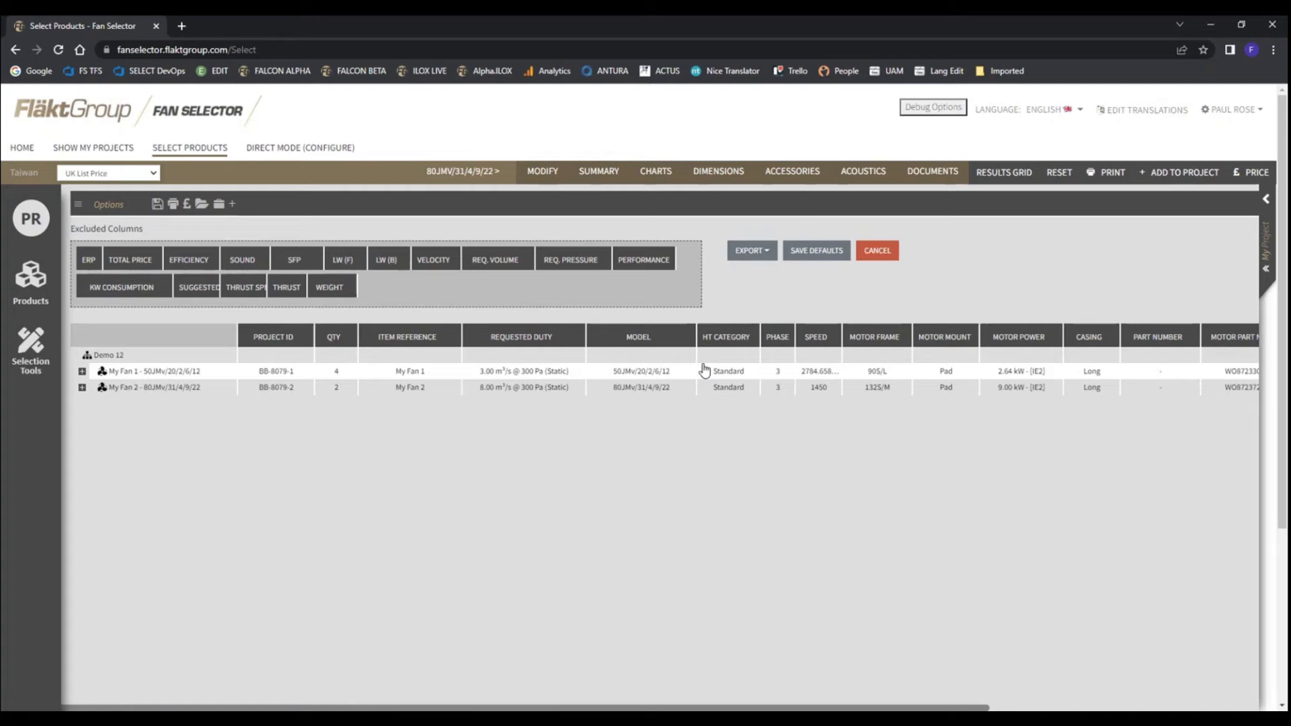
# Review the export formats, leave the export layout and collapse the full details grid to the compact project pane
pyautogui.click(763, 252)
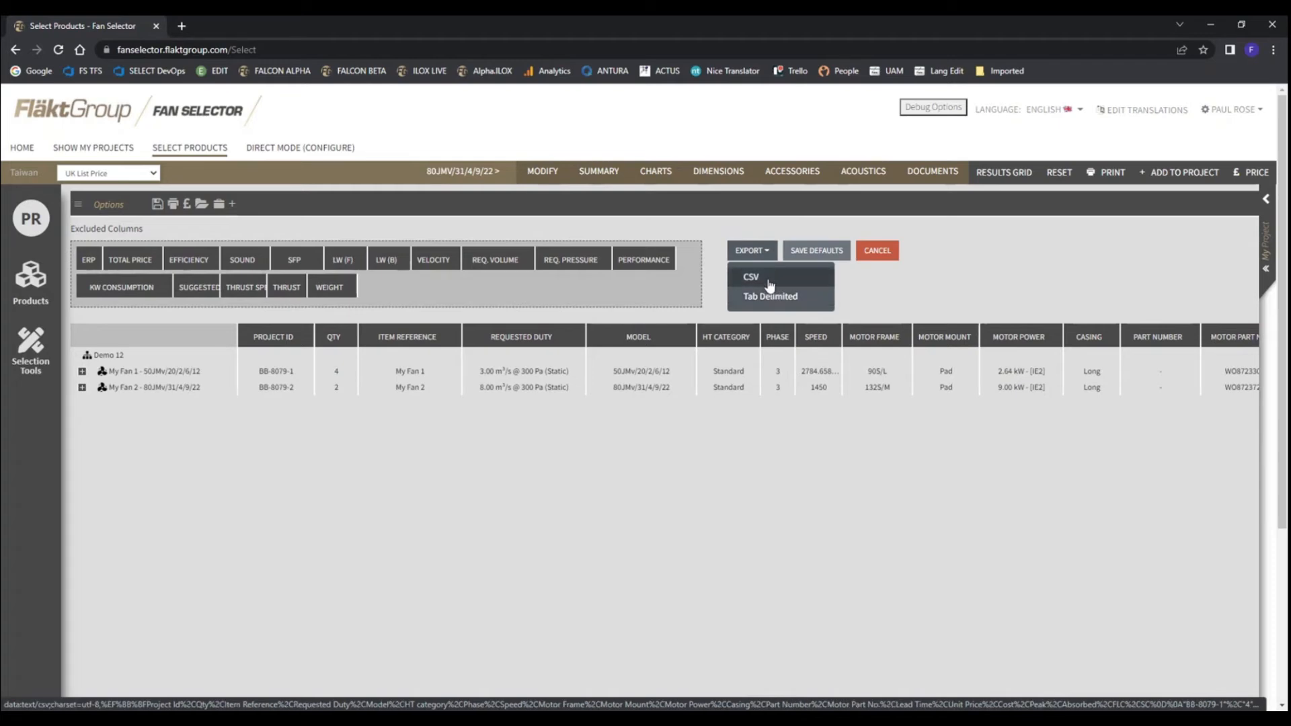
pyautogui.click(940, 278)
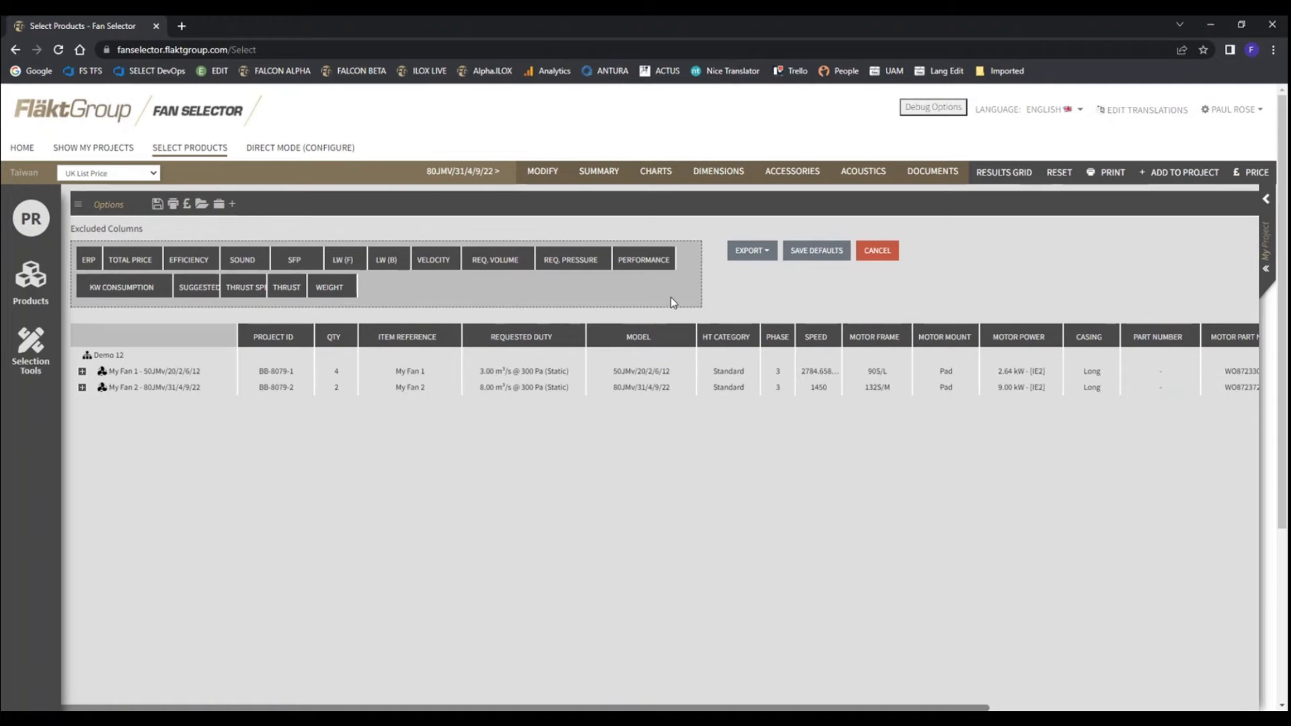
pyautogui.click(884, 253)
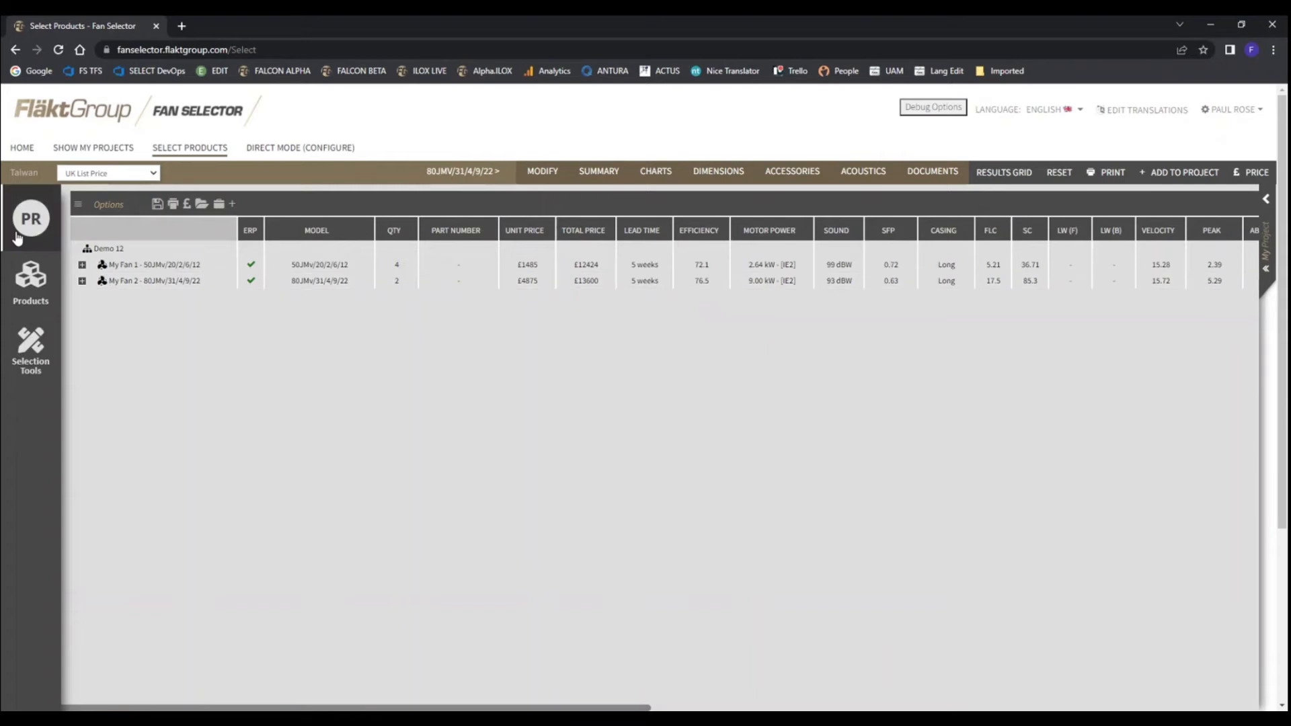
pyautogui.click(78, 205)
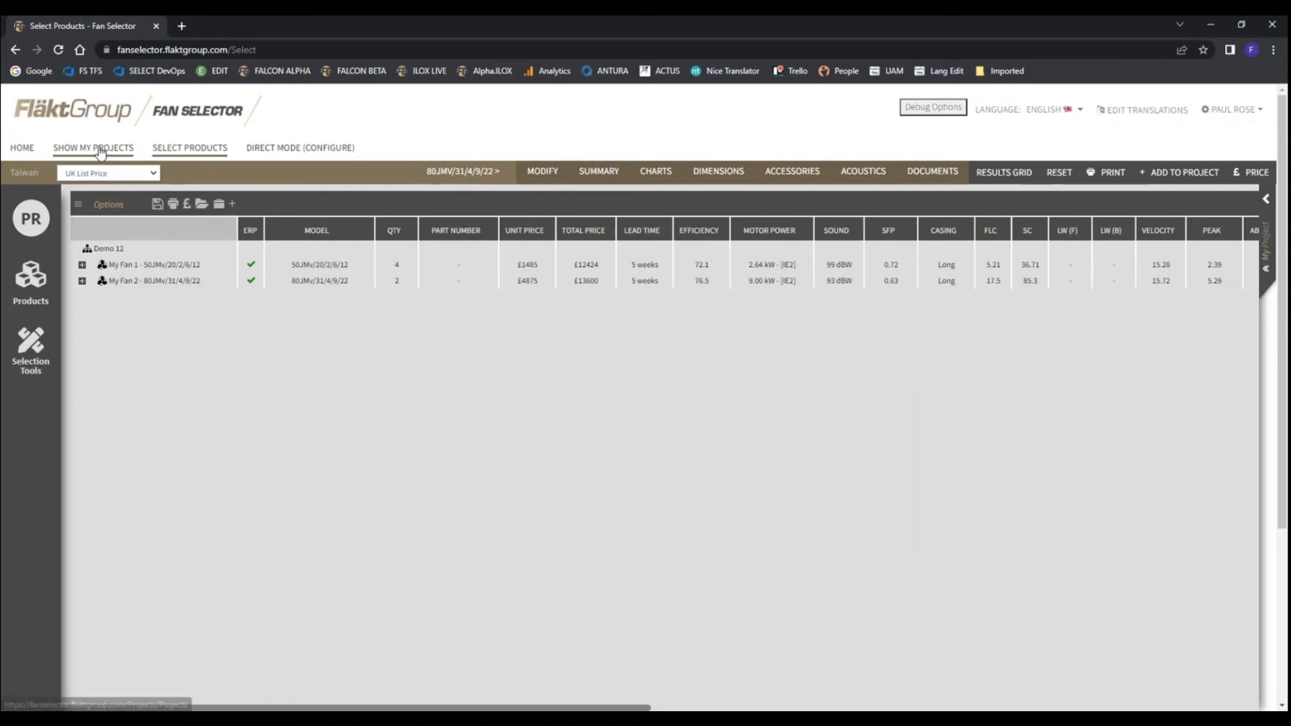
pyautogui.click(1266, 203)
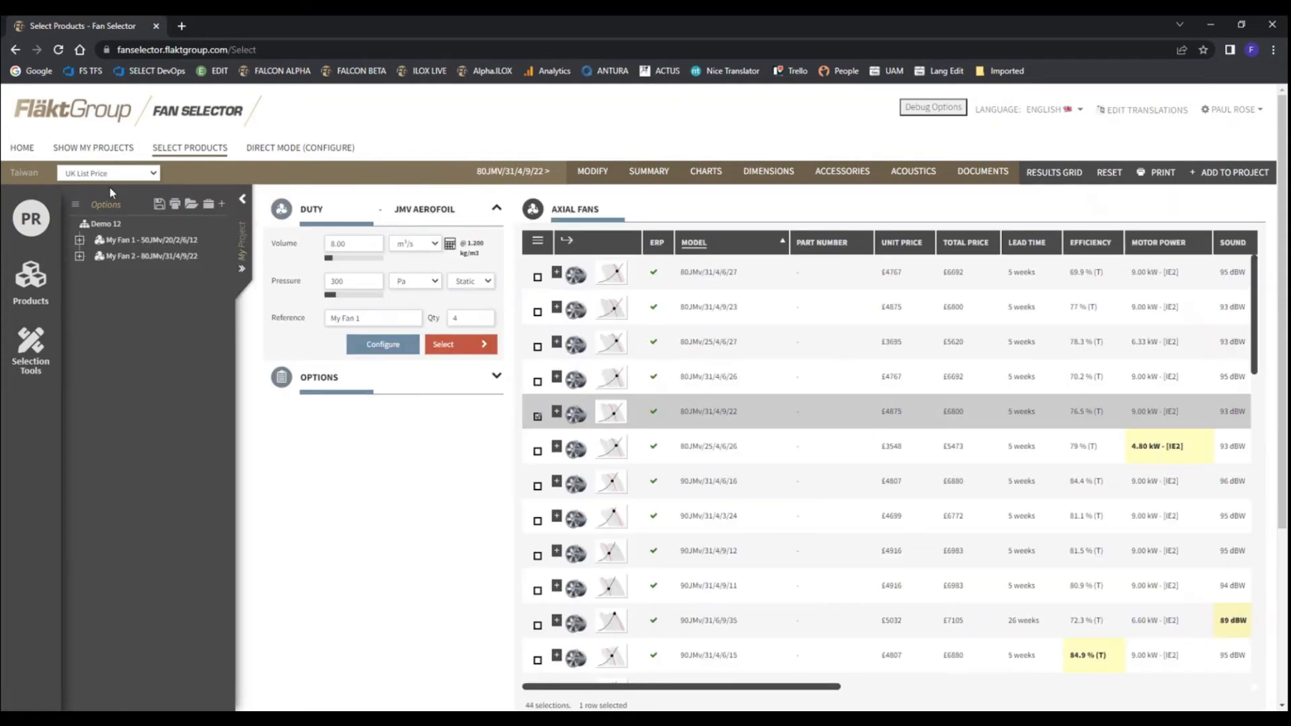
# Open the list of saved projects and examine its columns and the available project filters
pyautogui.click(91, 148)
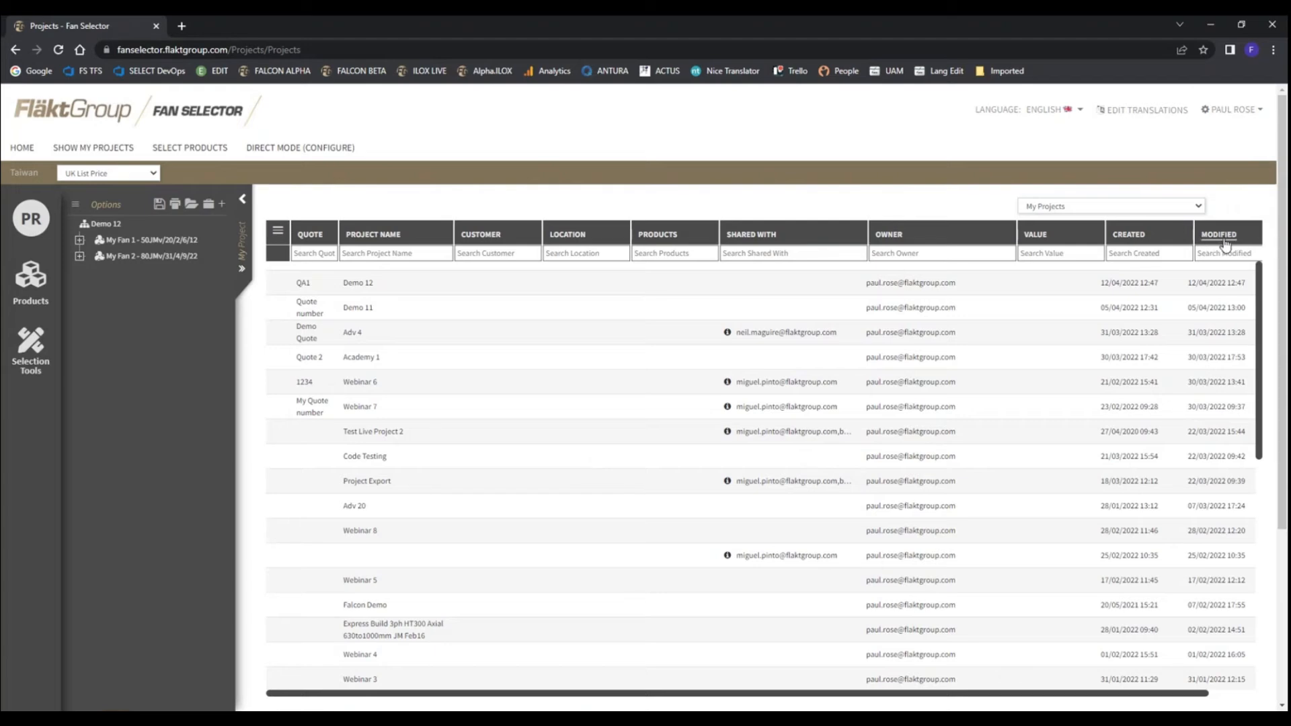
pyautogui.moveTo(1129, 694); pyautogui.dragTo(1169, 674)
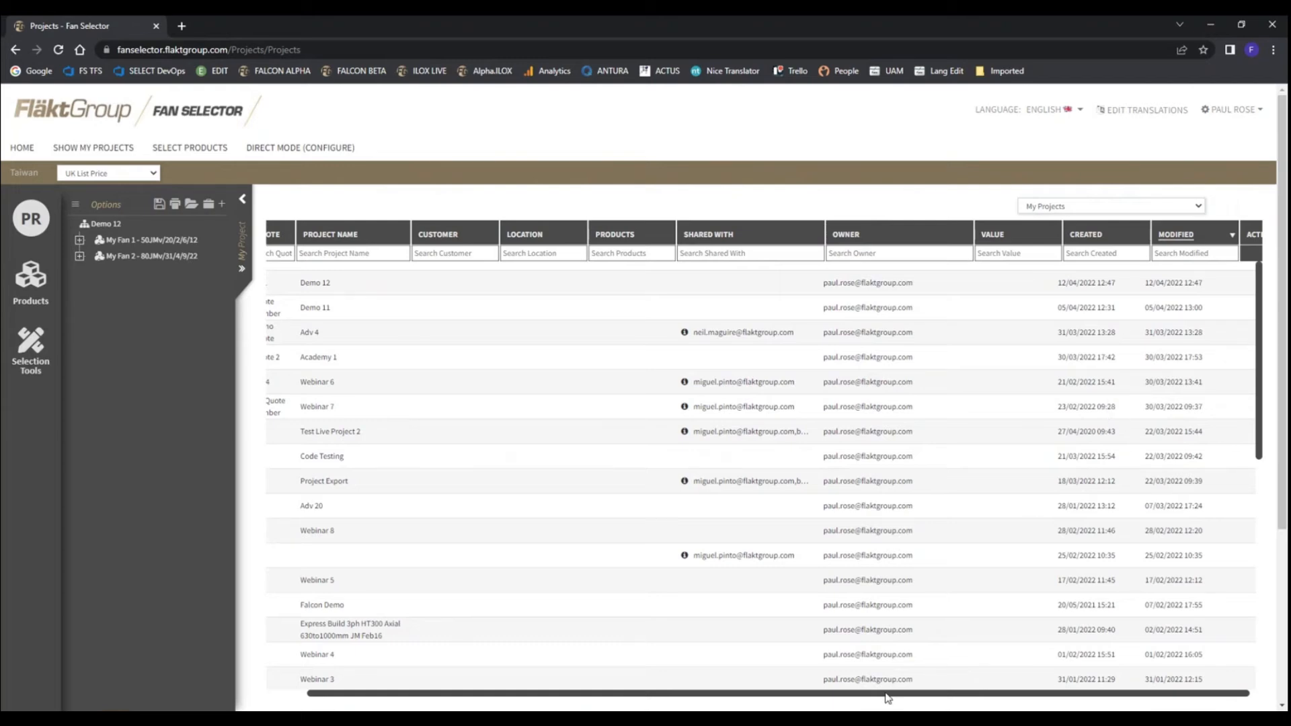
pyautogui.moveTo(886, 695); pyautogui.dragTo(798, 702)
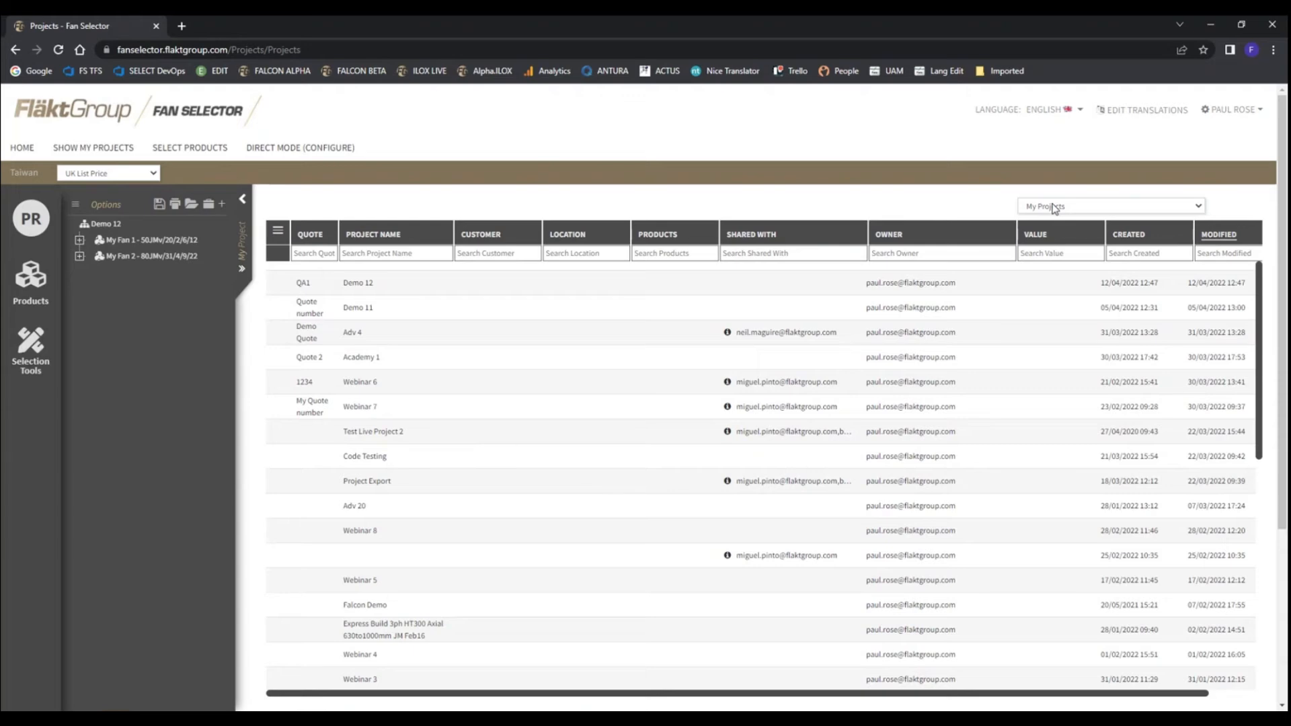
pyautogui.click(1196, 210)
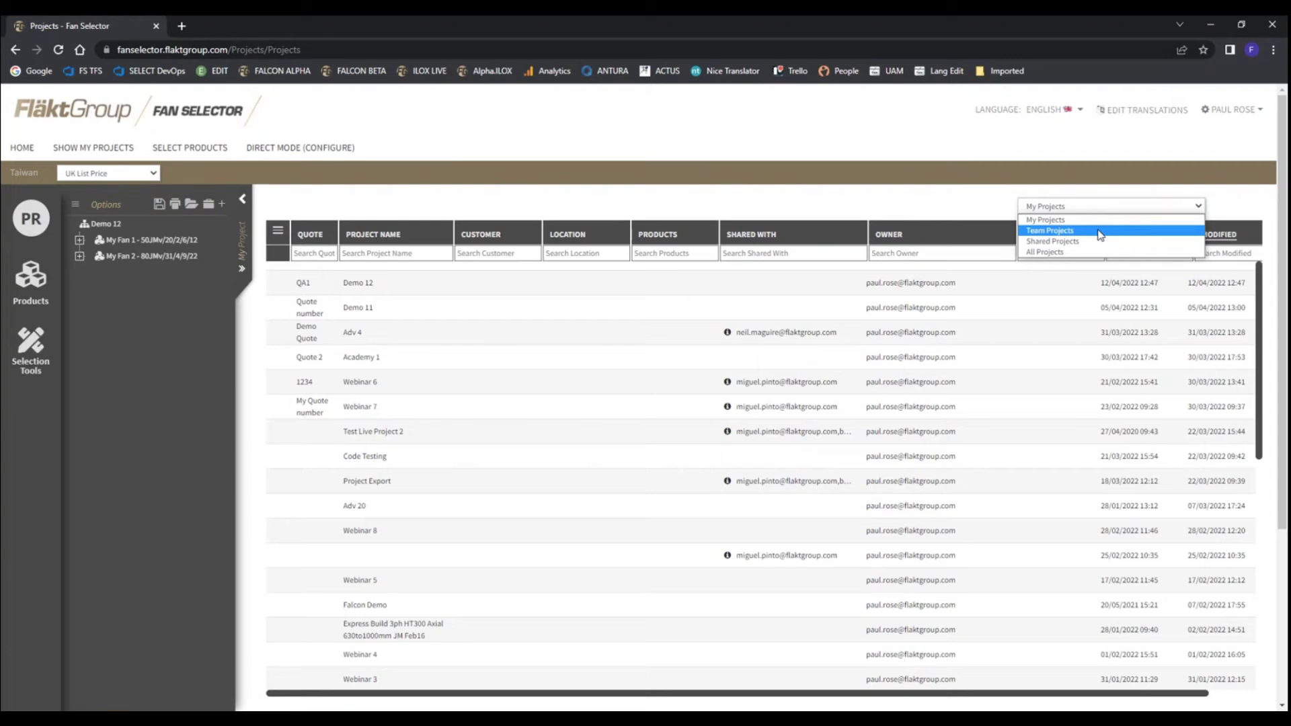
pyautogui.click(857, 206)
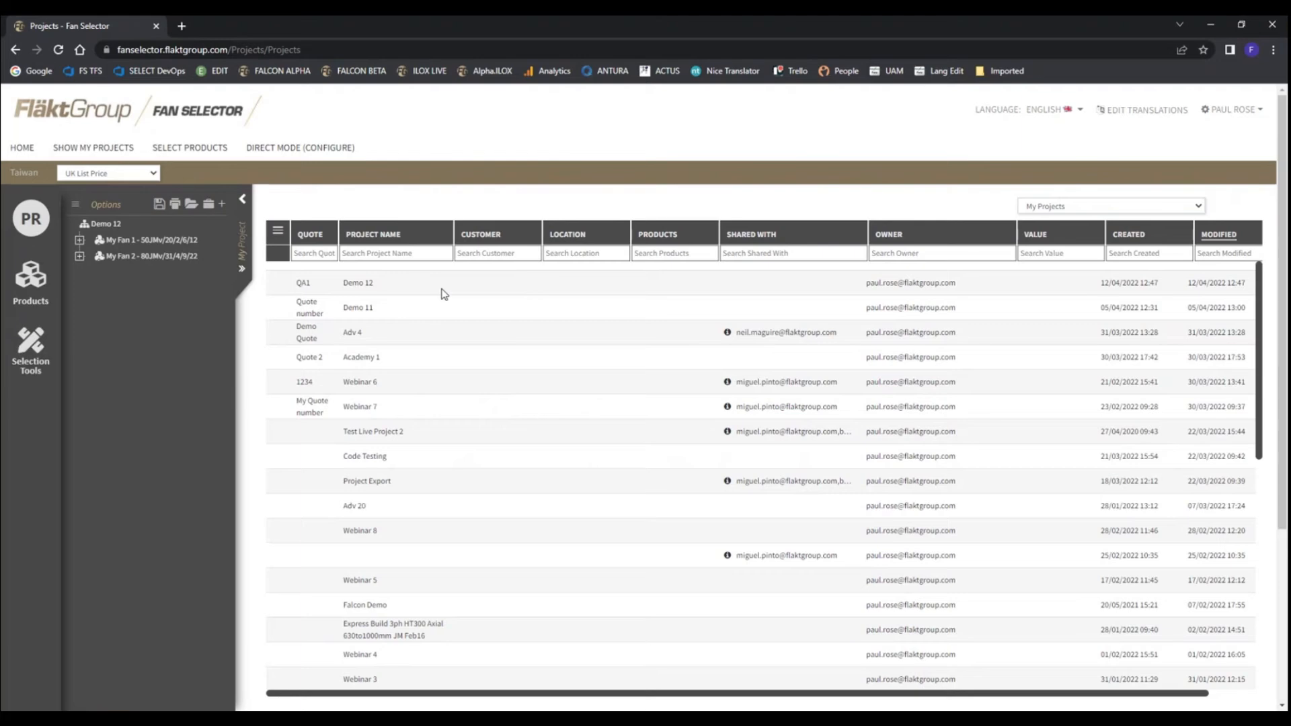
# Select Demo 12 in the project list, review its available actions and open its Share Project form
pyautogui.click(379, 288)
pyautogui.moveTo(607, 691); pyautogui.dragTo(699, 691)
pyautogui.scroll(6, 565, 428)
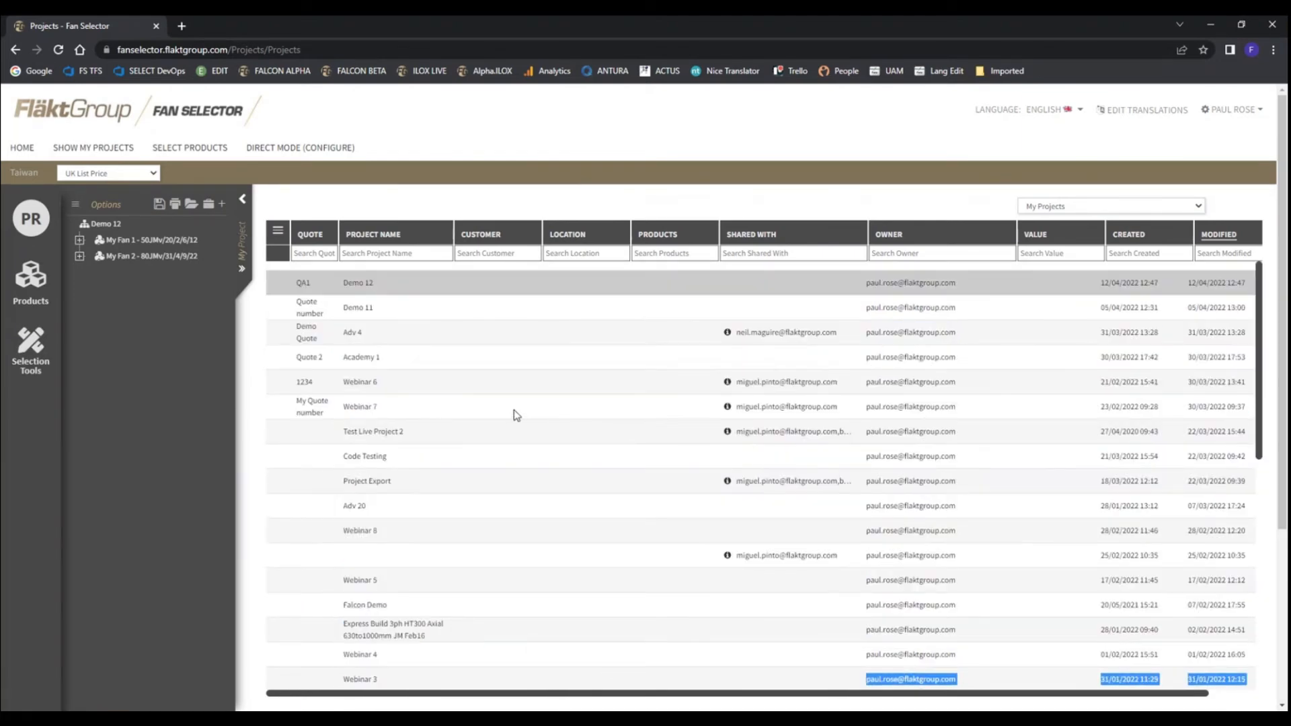
pyautogui.moveTo(597, 693); pyautogui.dragTo(851, 694)
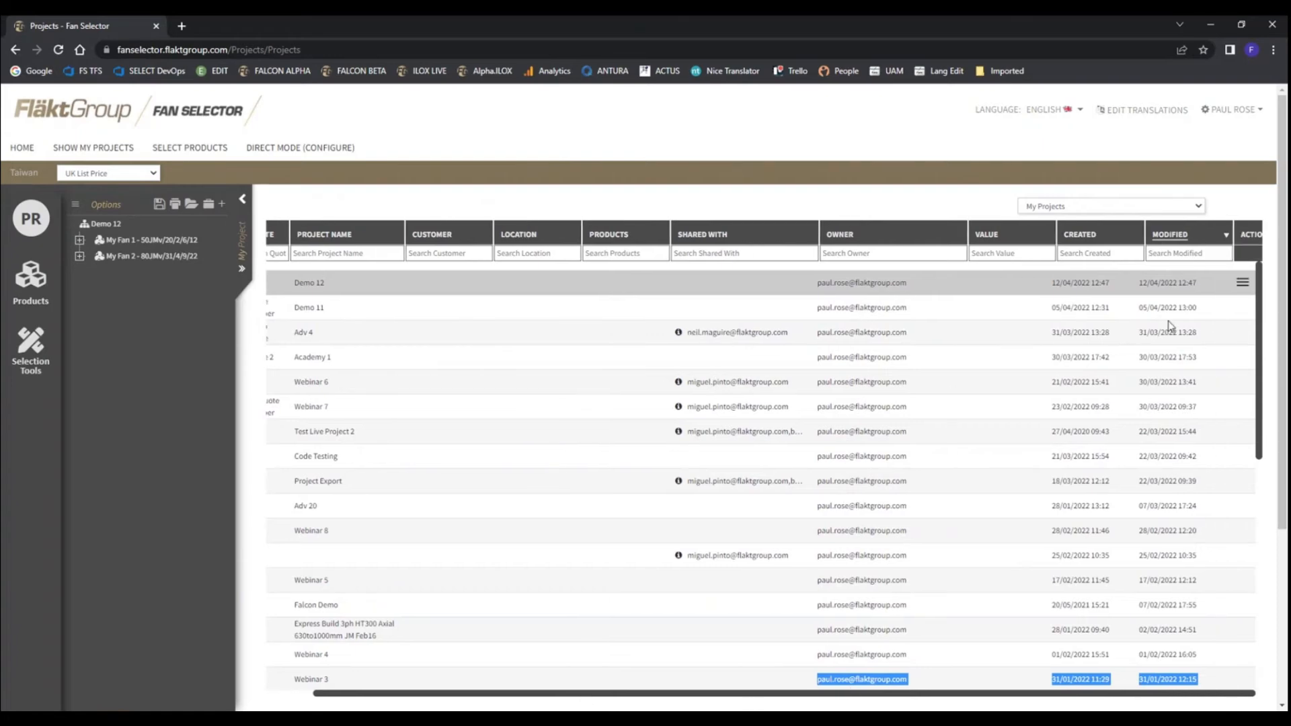
pyautogui.click(1243, 288)
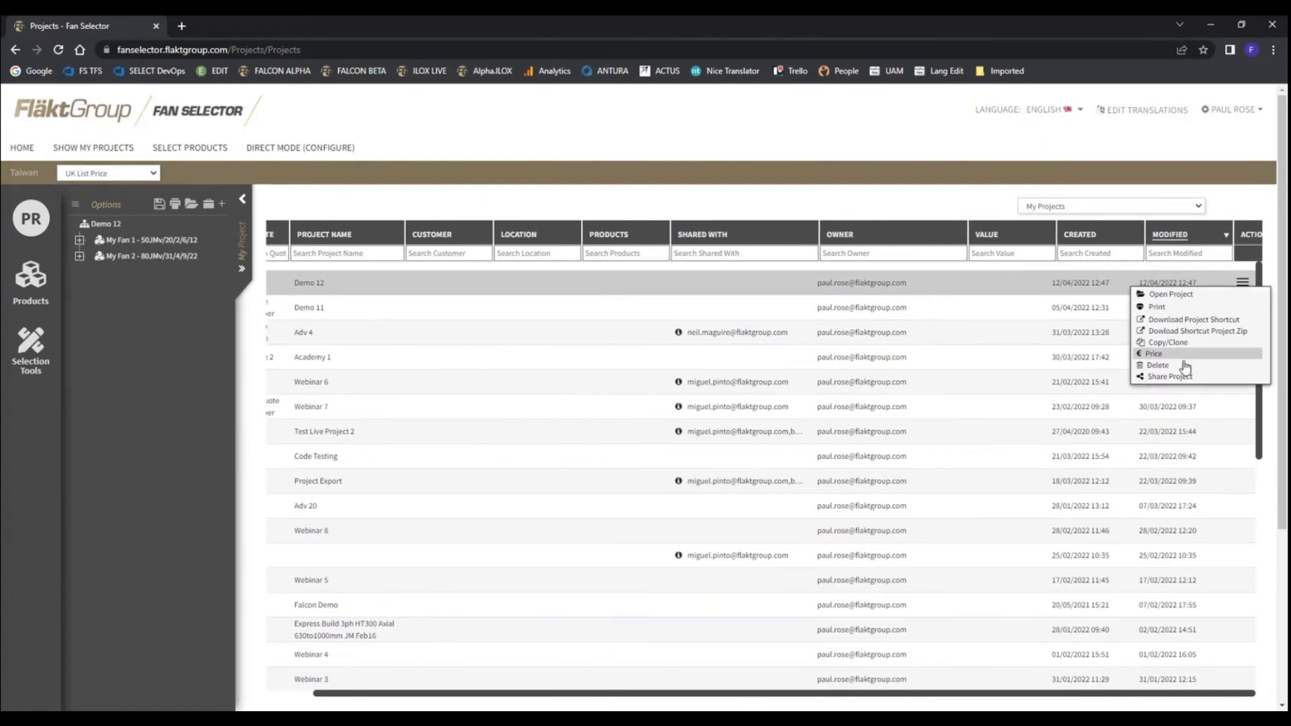
pyautogui.click(1159, 378)
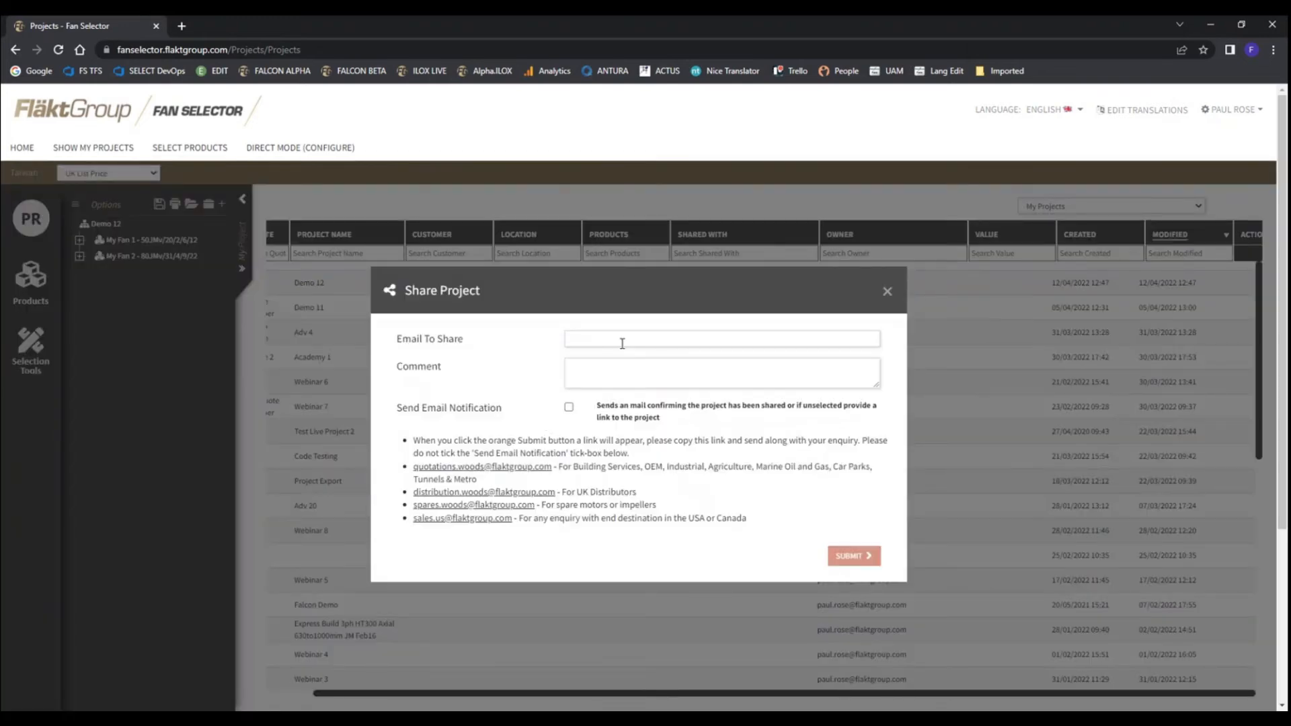
# Enter the comment "here is the project" in the sharing form and enable Send Email Notification
pyautogui.click(623, 340)
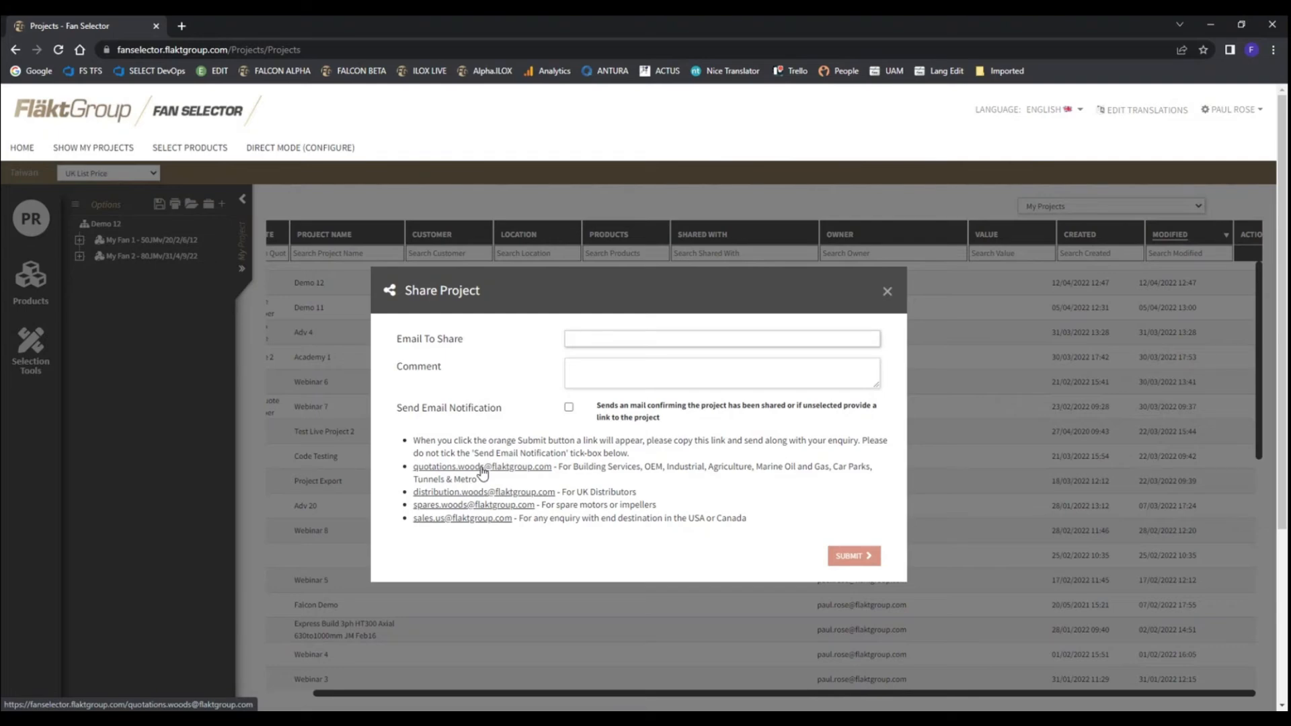
pyautogui.click(621, 341)
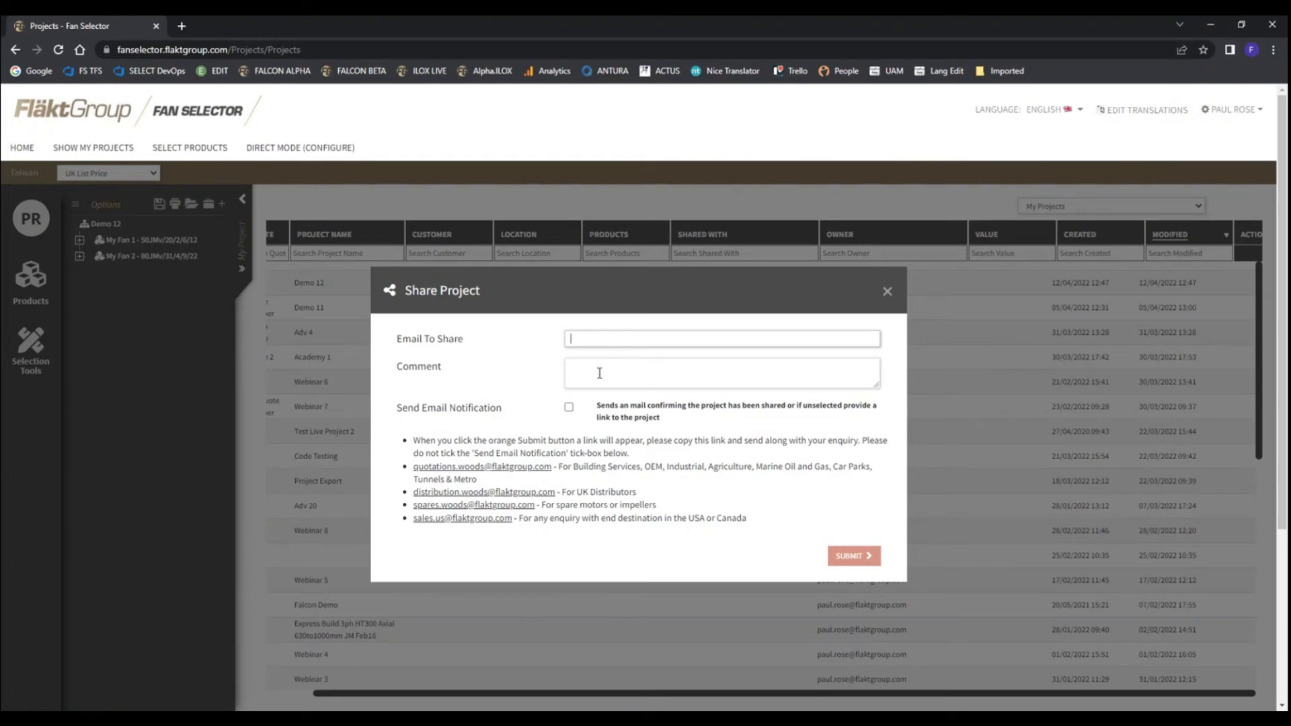
pyautogui.click(602, 371)
pyautogui.write('he')
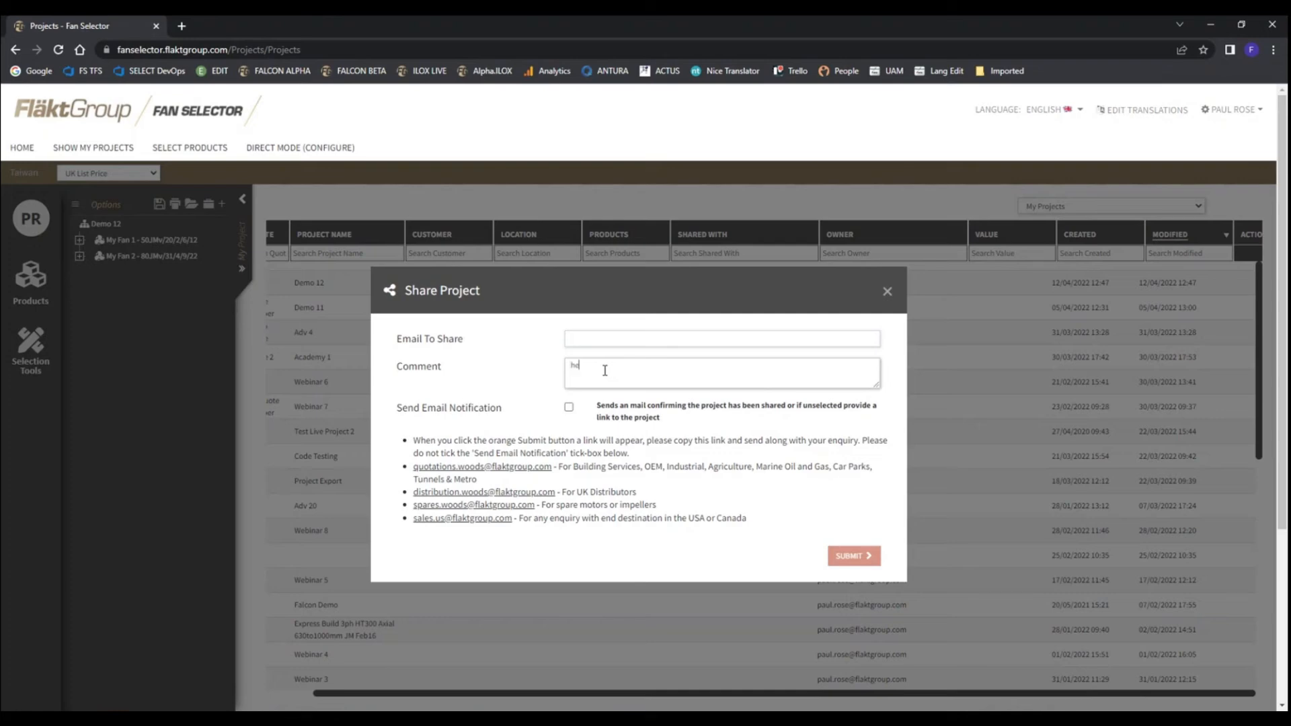
pyautogui.write('re is the project')
pyautogui.click(569, 408)
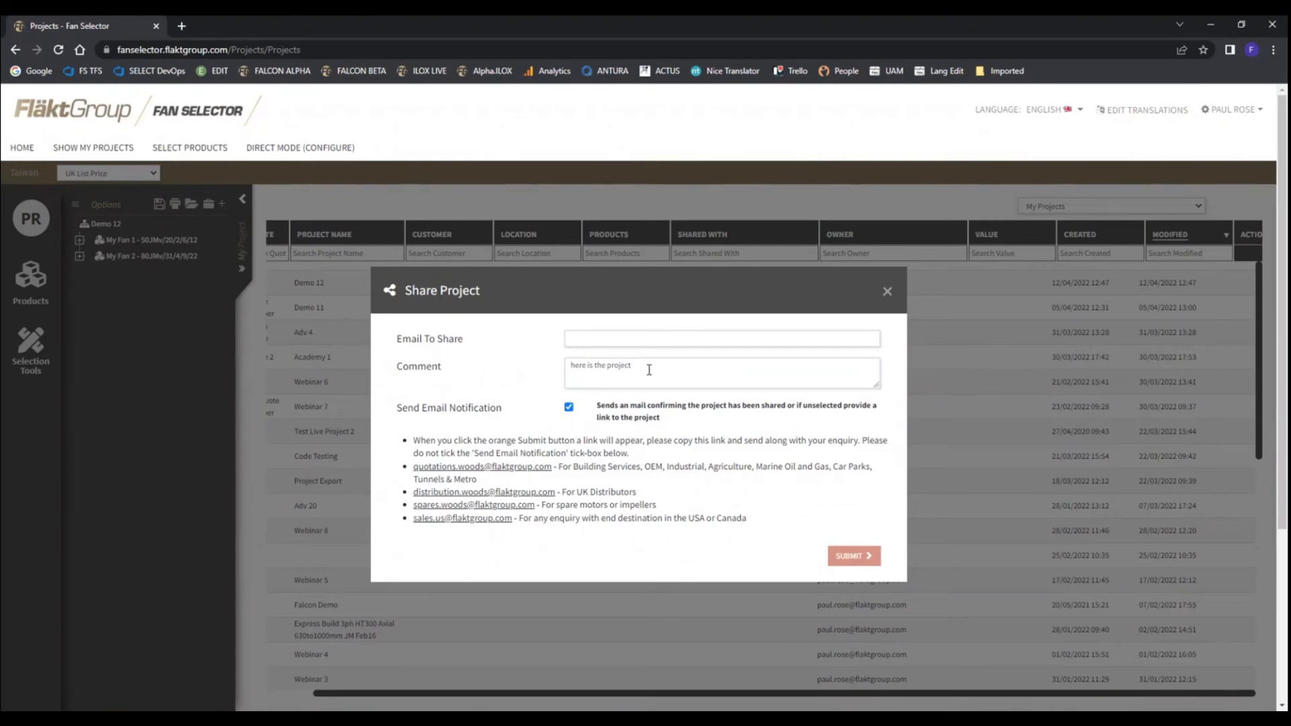
# Switch Send Email Notification off and on again, then close the sharing form without submitting
pyautogui.moveTo(649, 368); pyautogui.dragTo(566, 363)
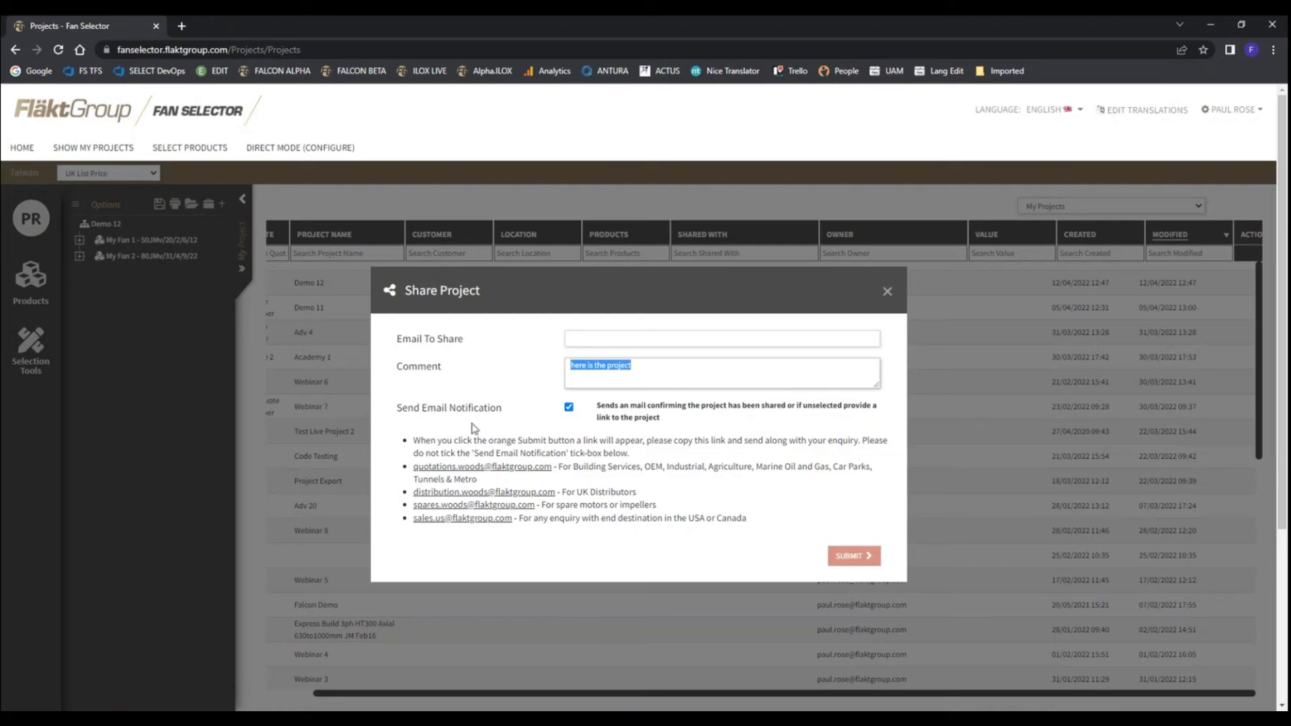
pyautogui.click(568, 408)
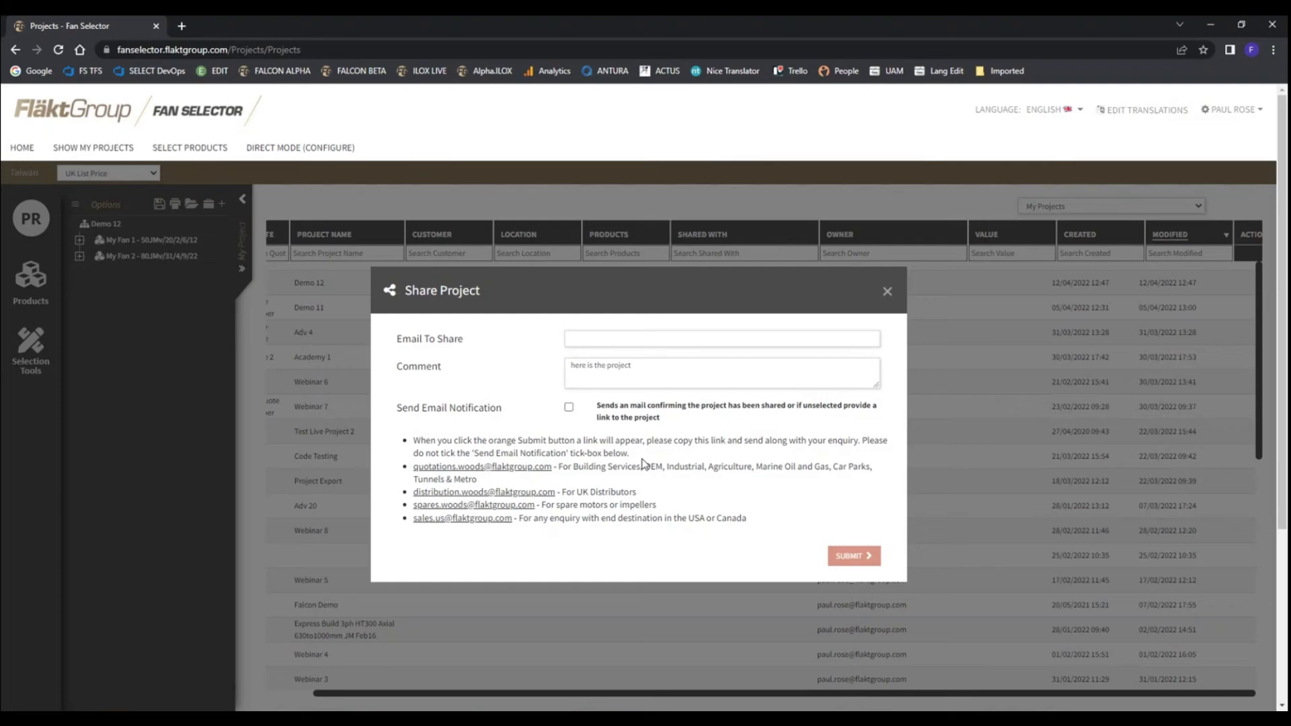
pyautogui.click(568, 408)
pyautogui.click(888, 292)
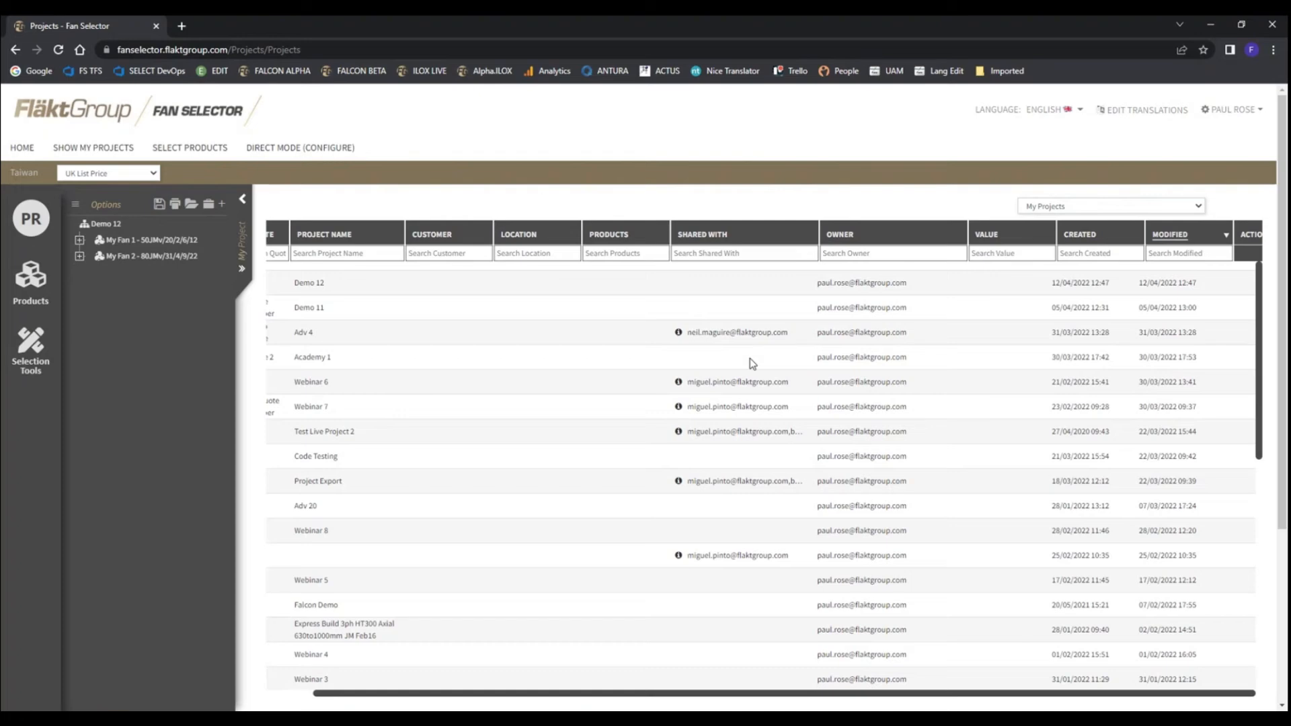
# Filter the project list to Shared Projects and examine the listed columns
pyautogui.click(1189, 207)
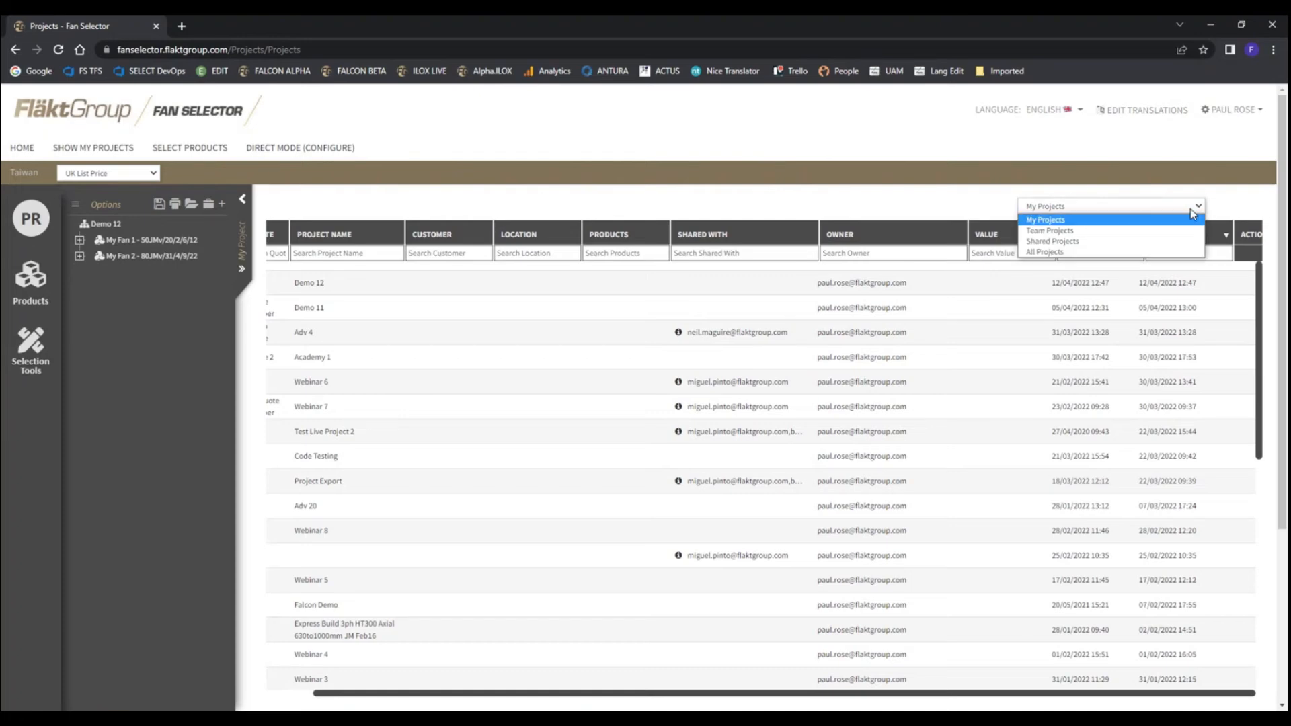
pyautogui.click(1071, 243)
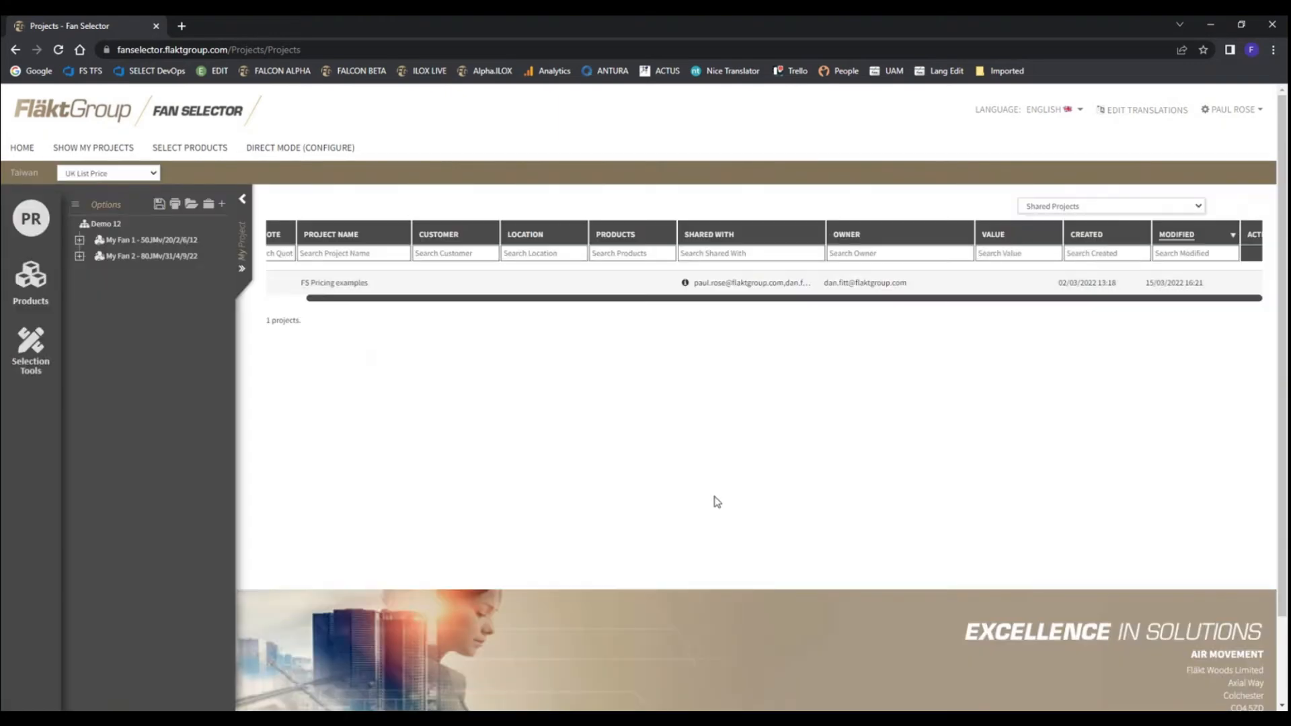
pyautogui.moveTo(383, 301); pyautogui.dragTo(325, 306)
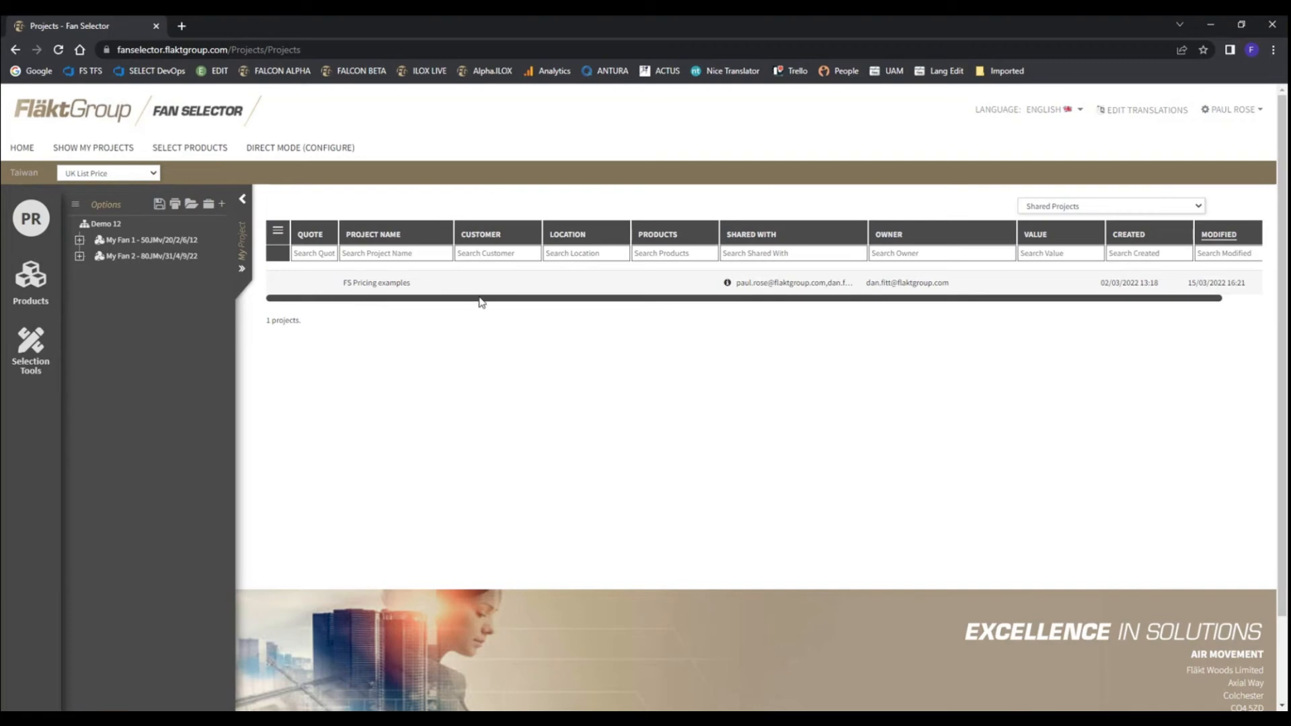
pyautogui.moveTo(487, 299); pyautogui.dragTo(639, 303)
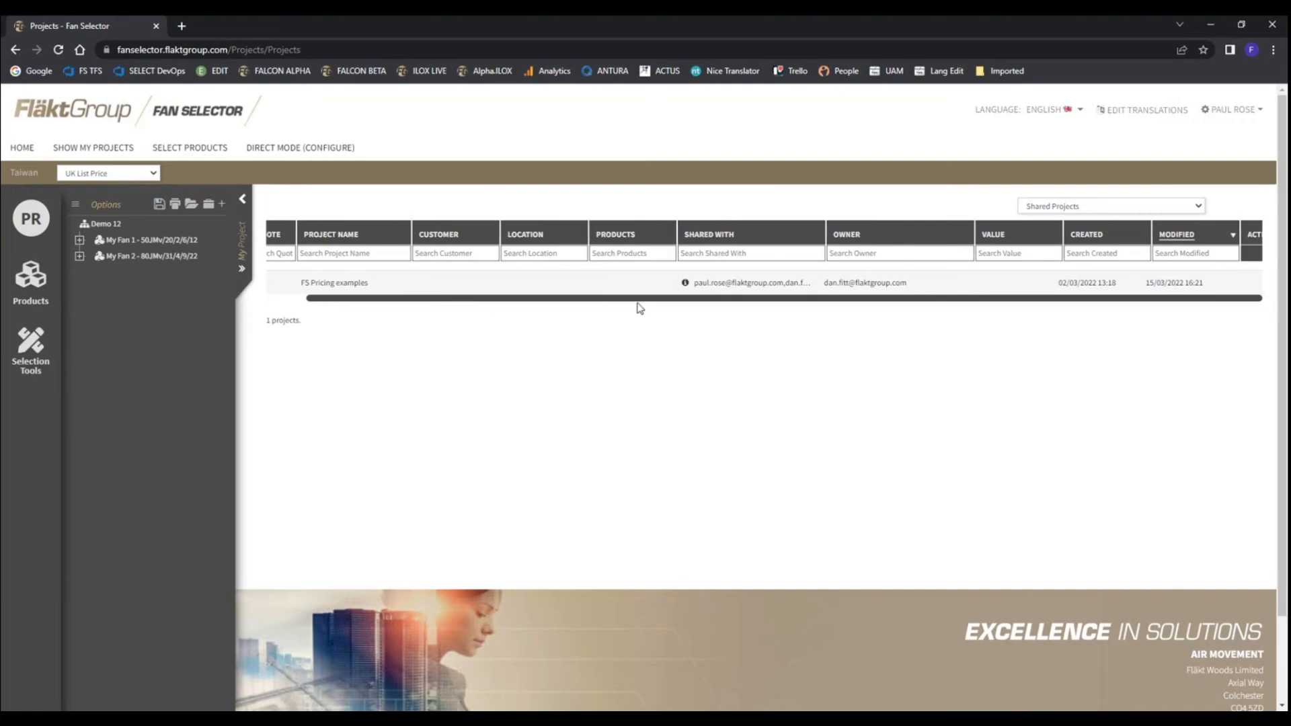
# Filter the project list to Team Projects, wait for the page to load and examine the listed projects
pyautogui.click(1198, 208)
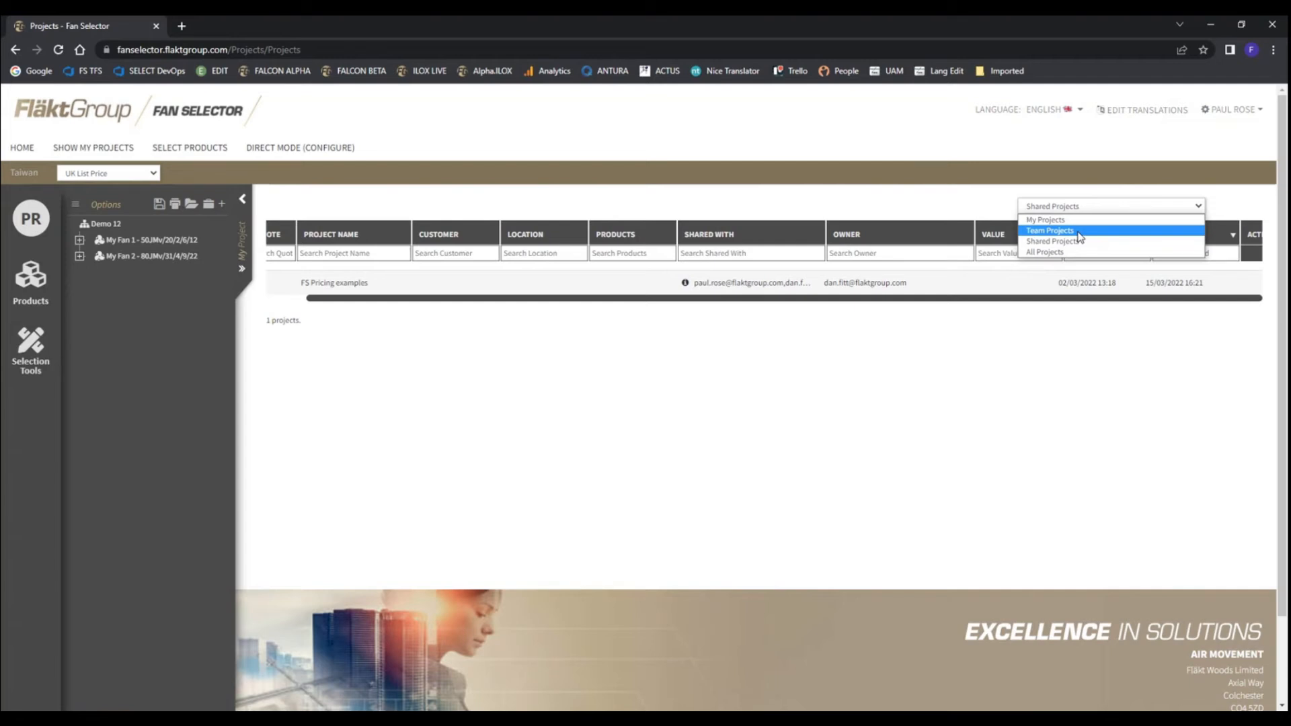
pyautogui.click(1038, 233)
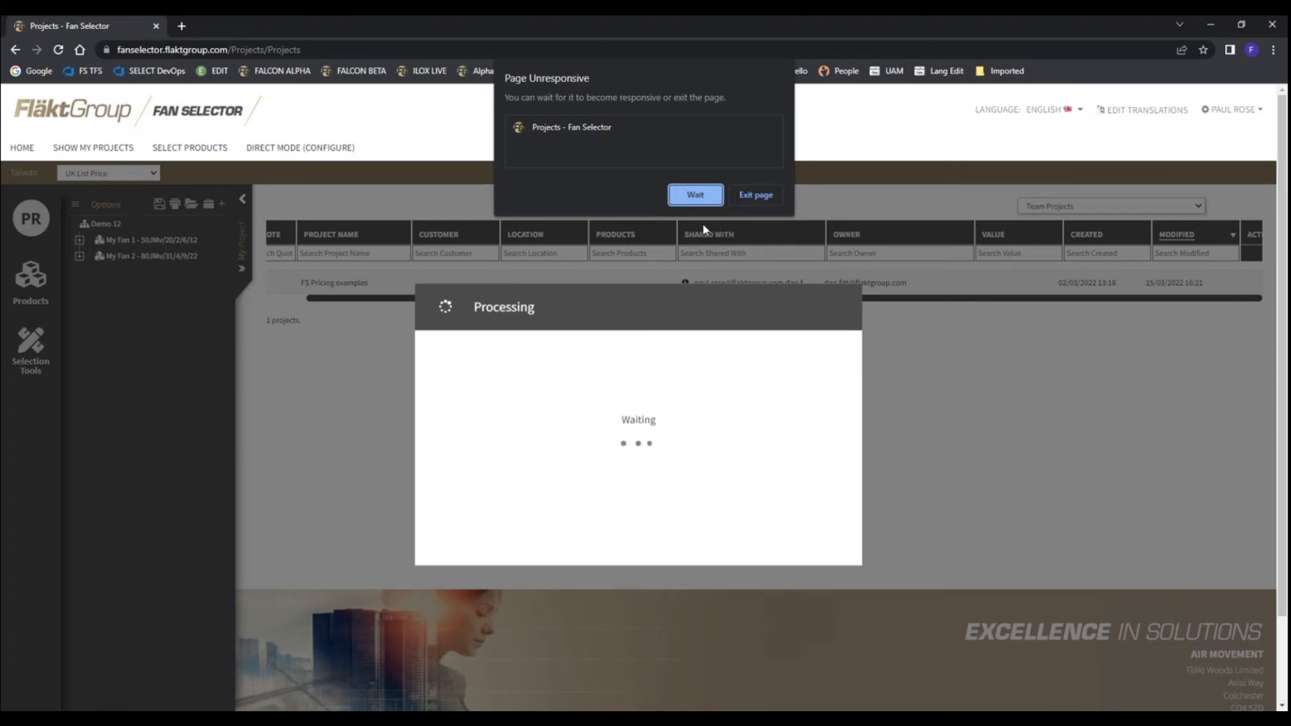
pyautogui.click(695, 196)
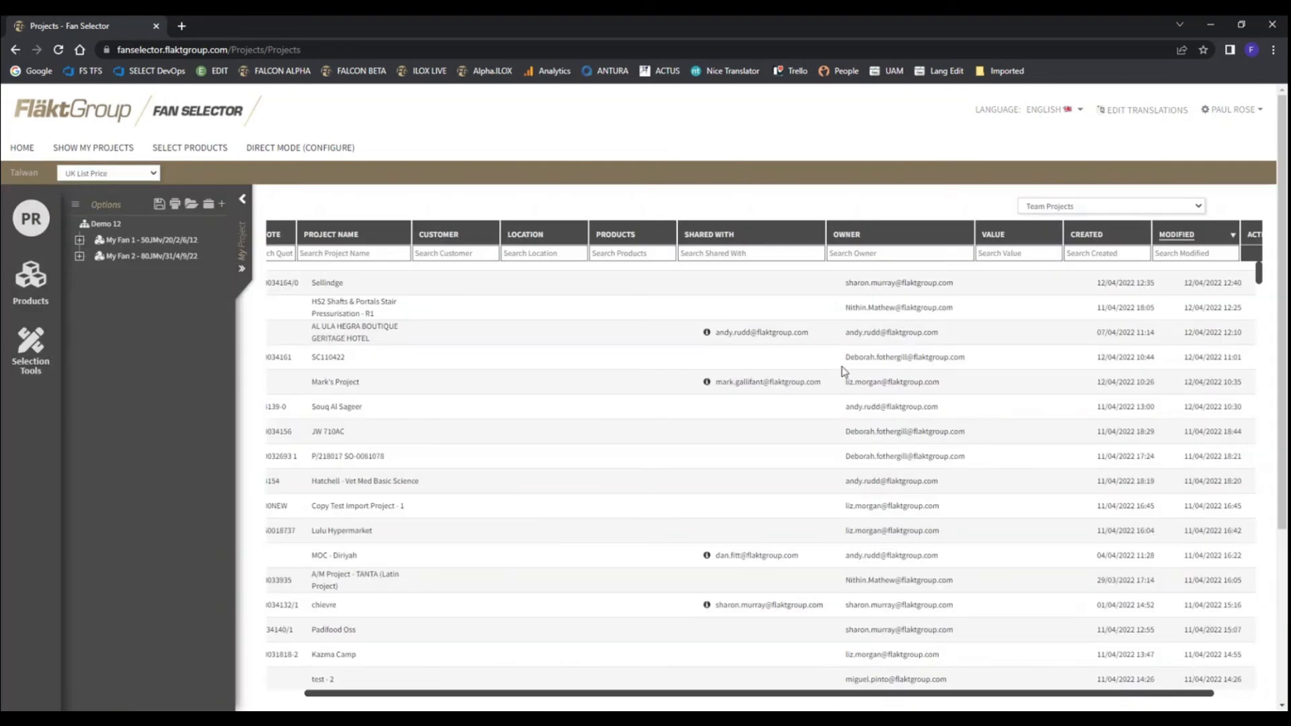
pyautogui.moveTo(660, 693); pyautogui.dragTo(556, 696)
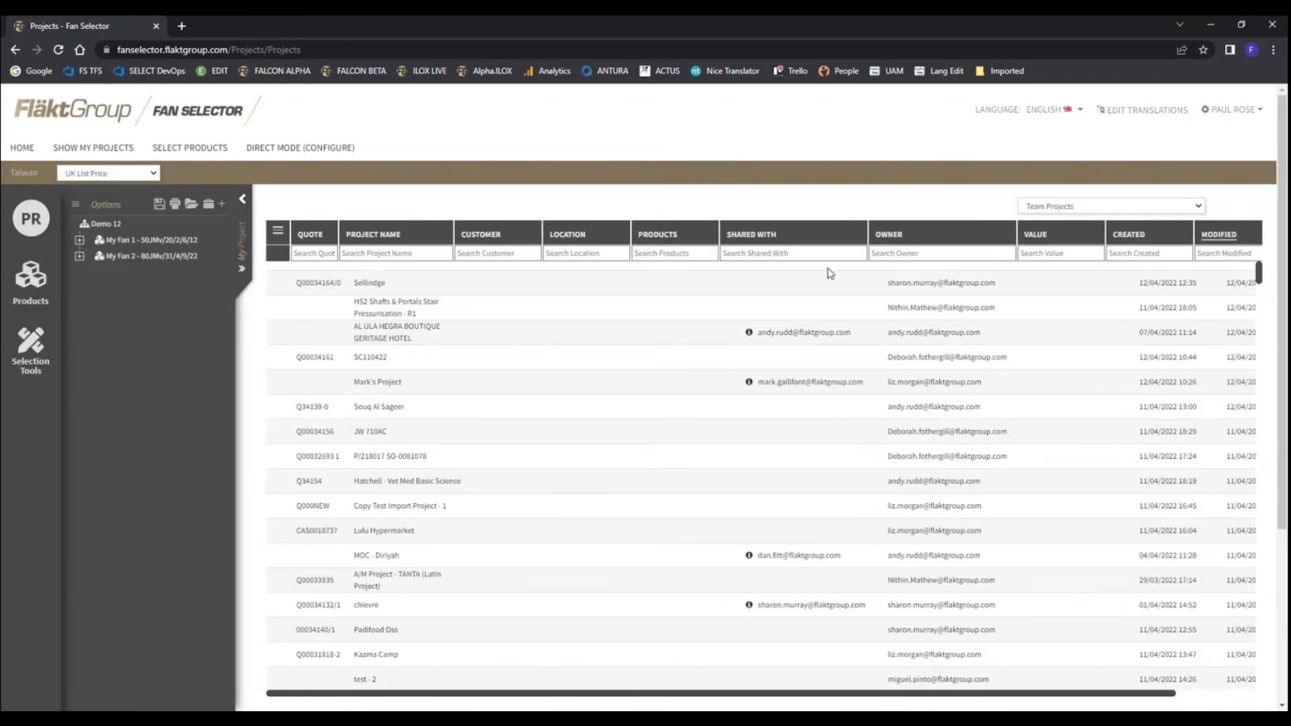
# Look through the listed team projects and filter the project list to My Projects
pyautogui.scroll(-4, 956, 337)
pyautogui.scroll(3, 956, 338)
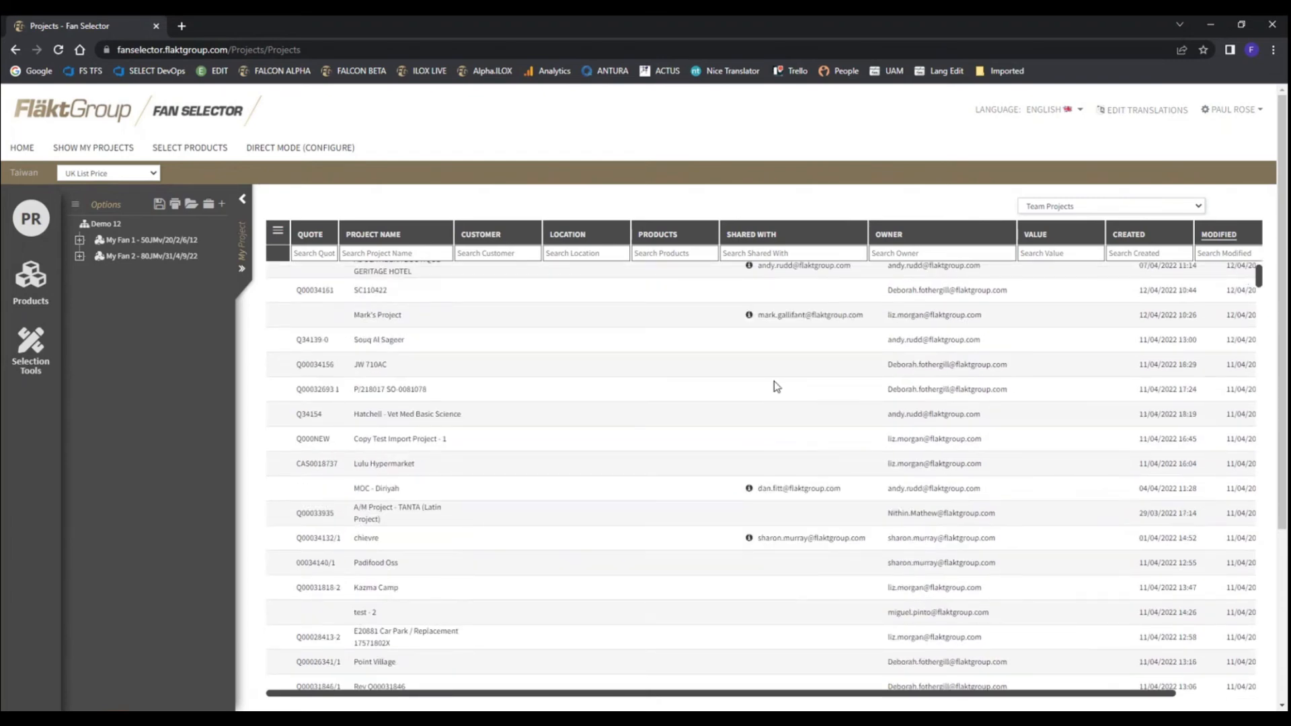
pyautogui.scroll(1, 874, 396)
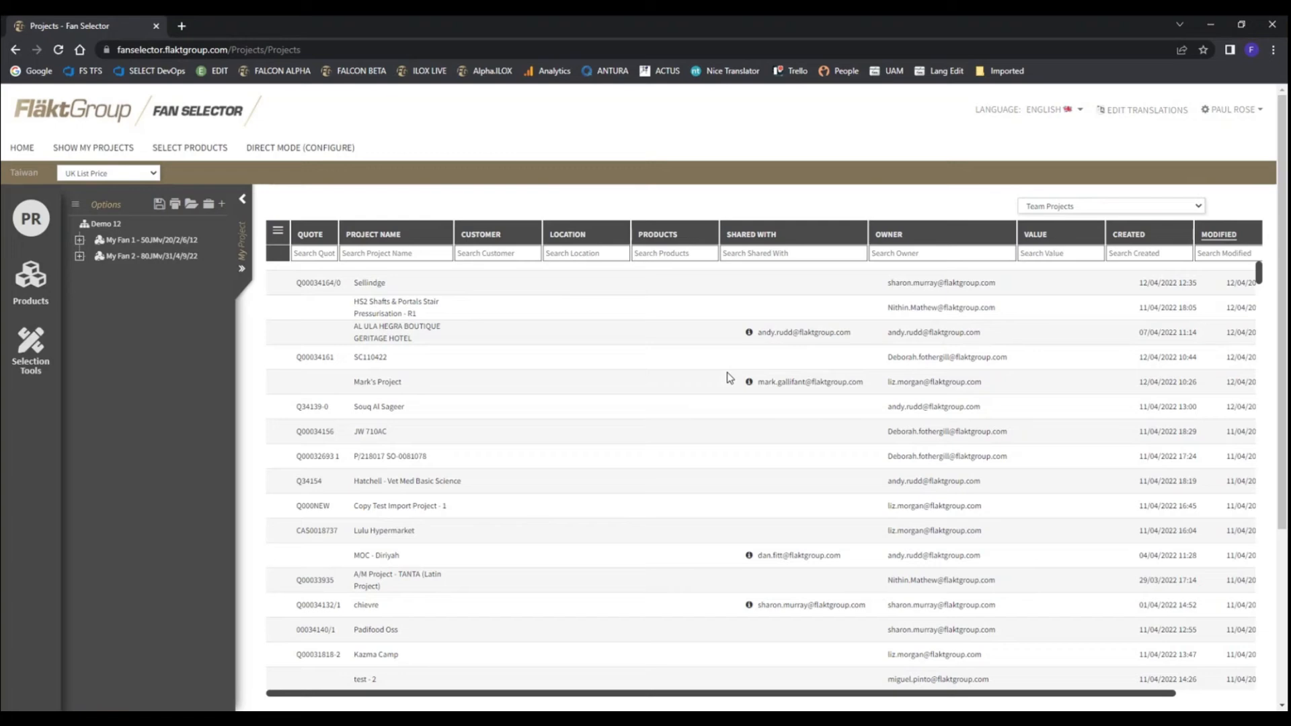
pyautogui.click(1204, 206)
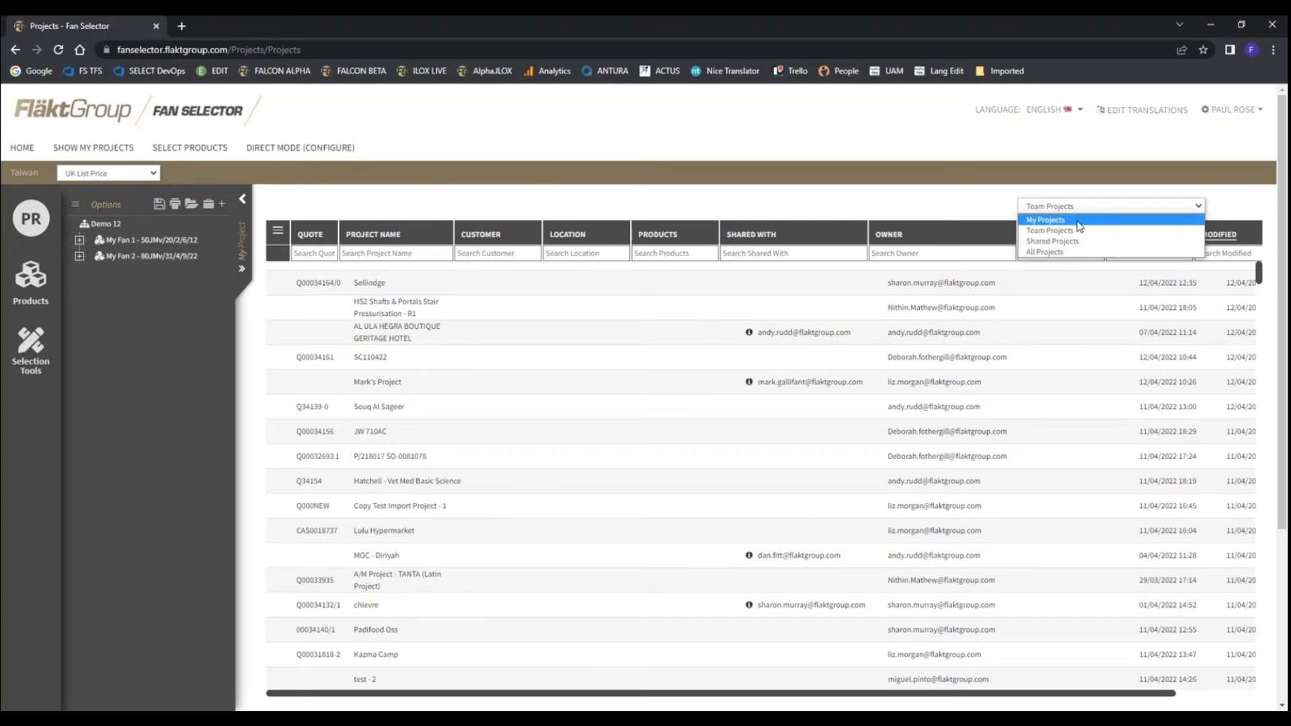
pyautogui.click(1076, 221)
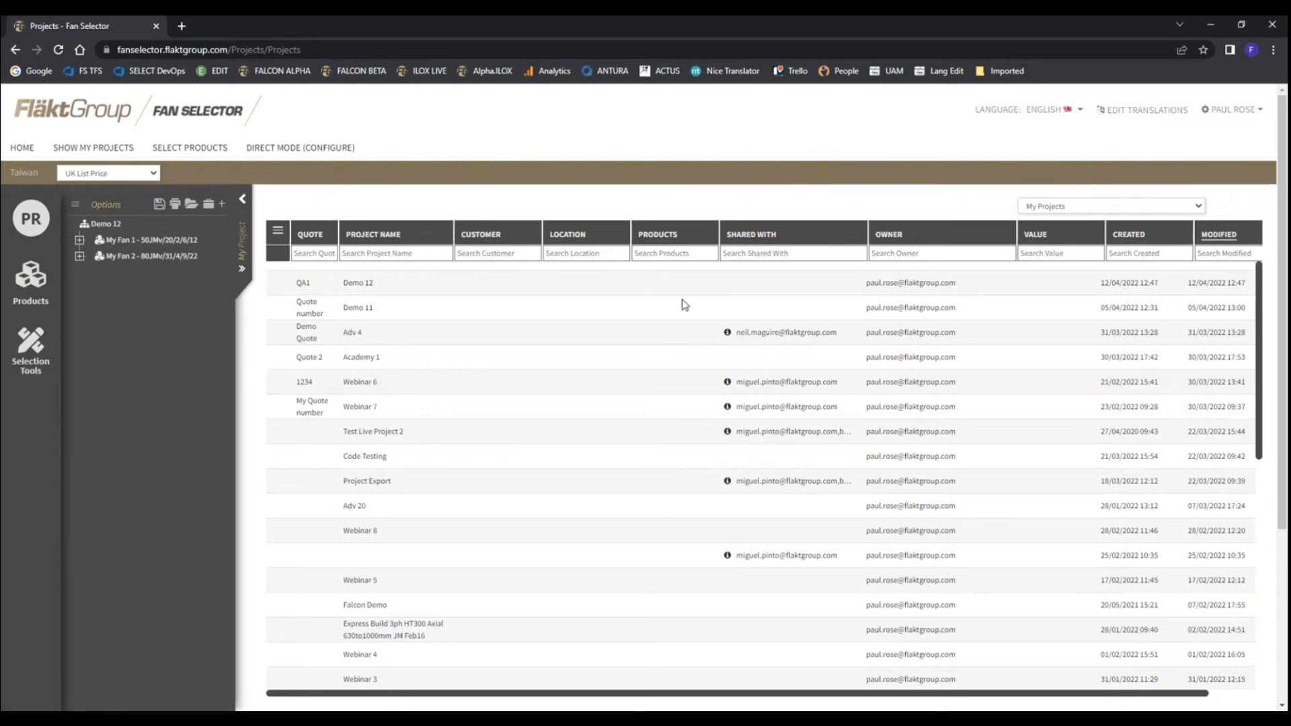
# Examine the actions available for the Demo 12 project in the list, including Share Project
pyautogui.moveTo(602, 695); pyautogui.dragTo(648, 694)
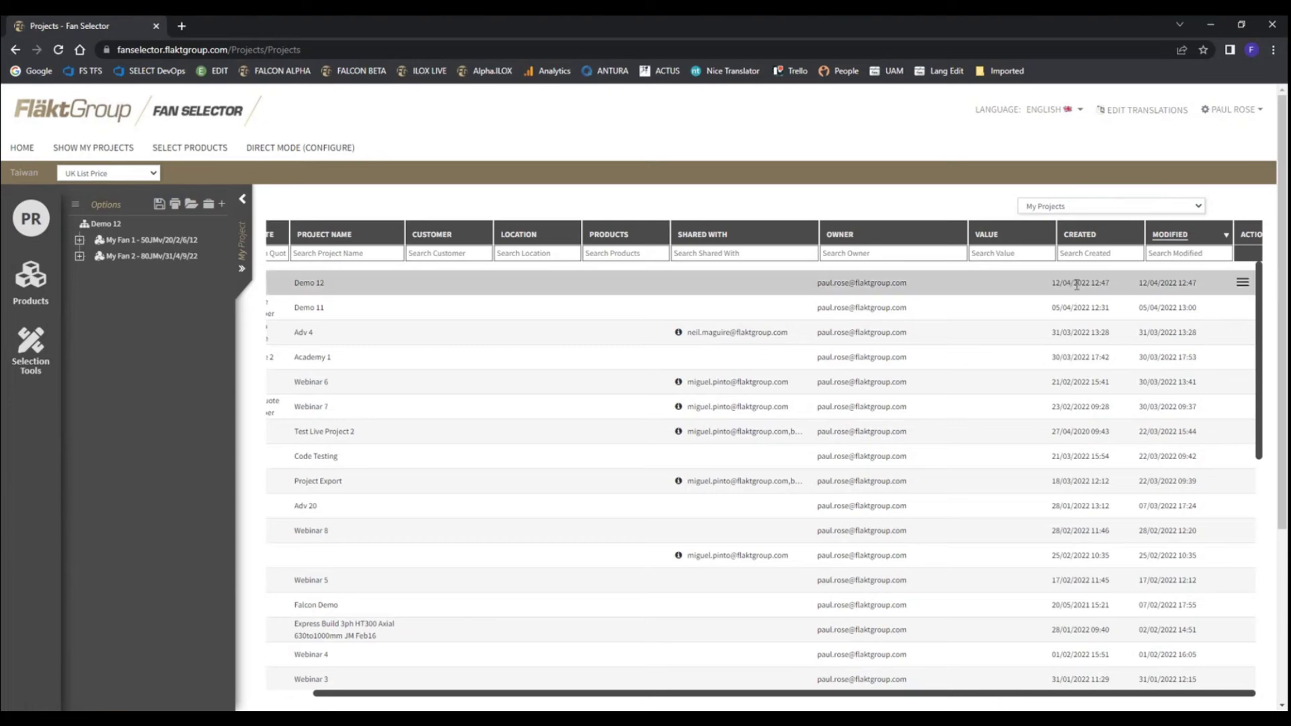
pyautogui.click(1242, 282)
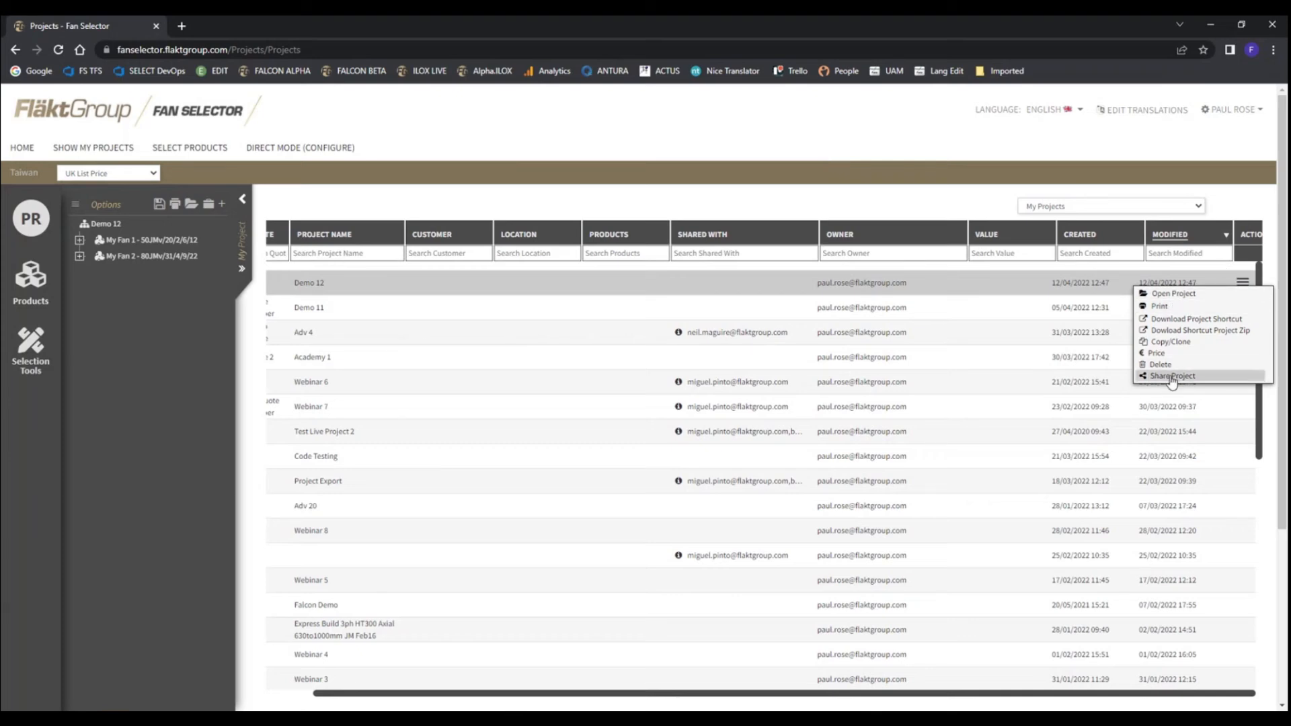
pyautogui.click(1090, 316)
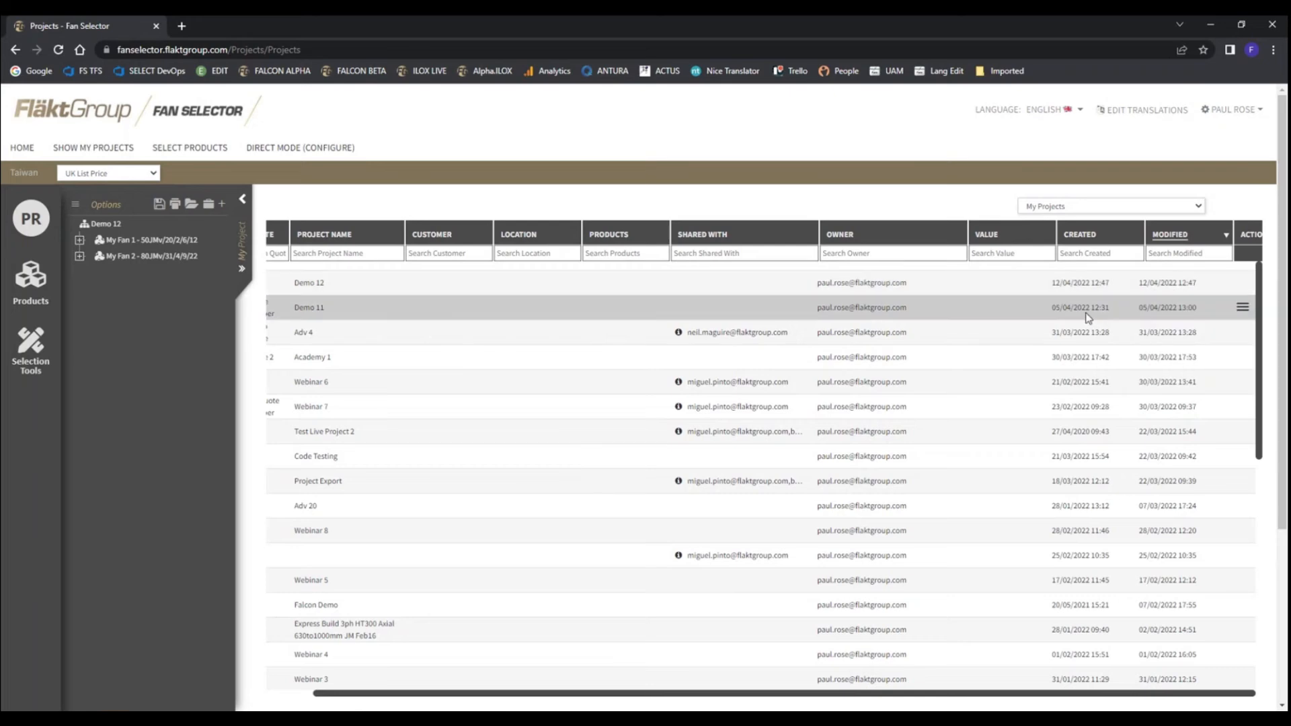
# Expand the Demo 12 project details, examine the project options and return to the project list
pyautogui.click(242, 271)
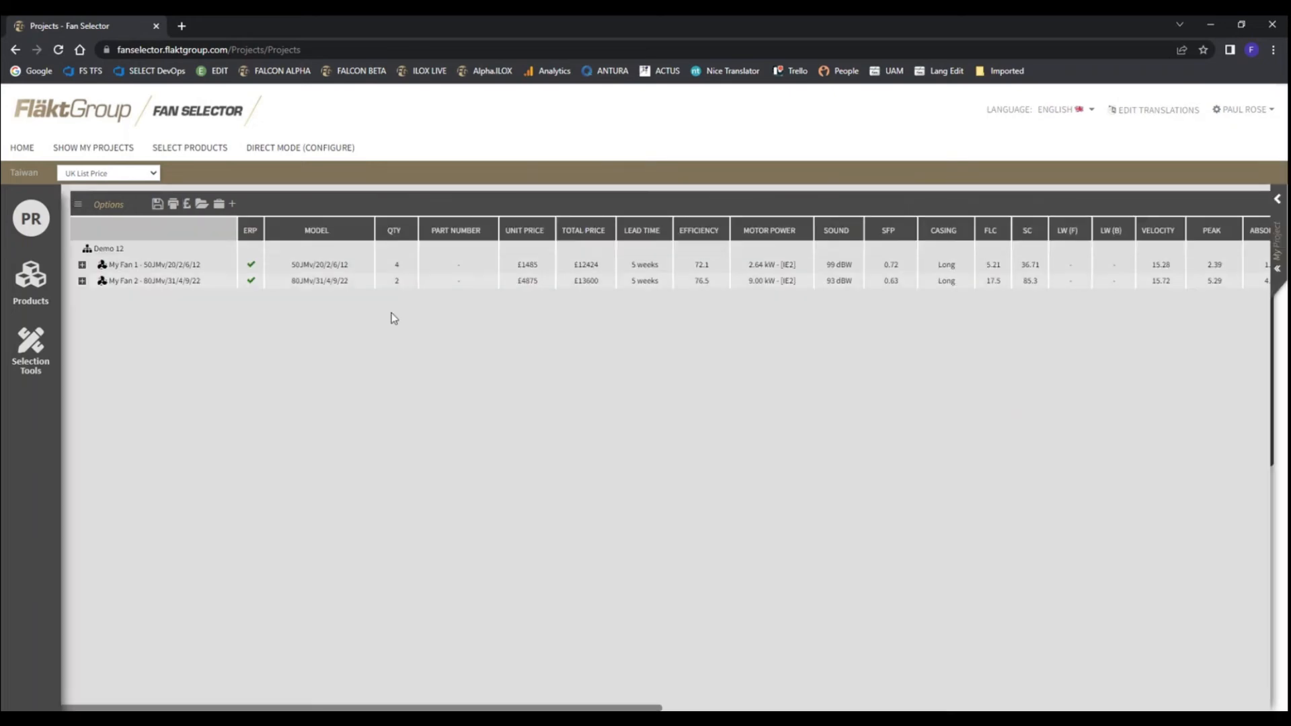
pyautogui.click(78, 205)
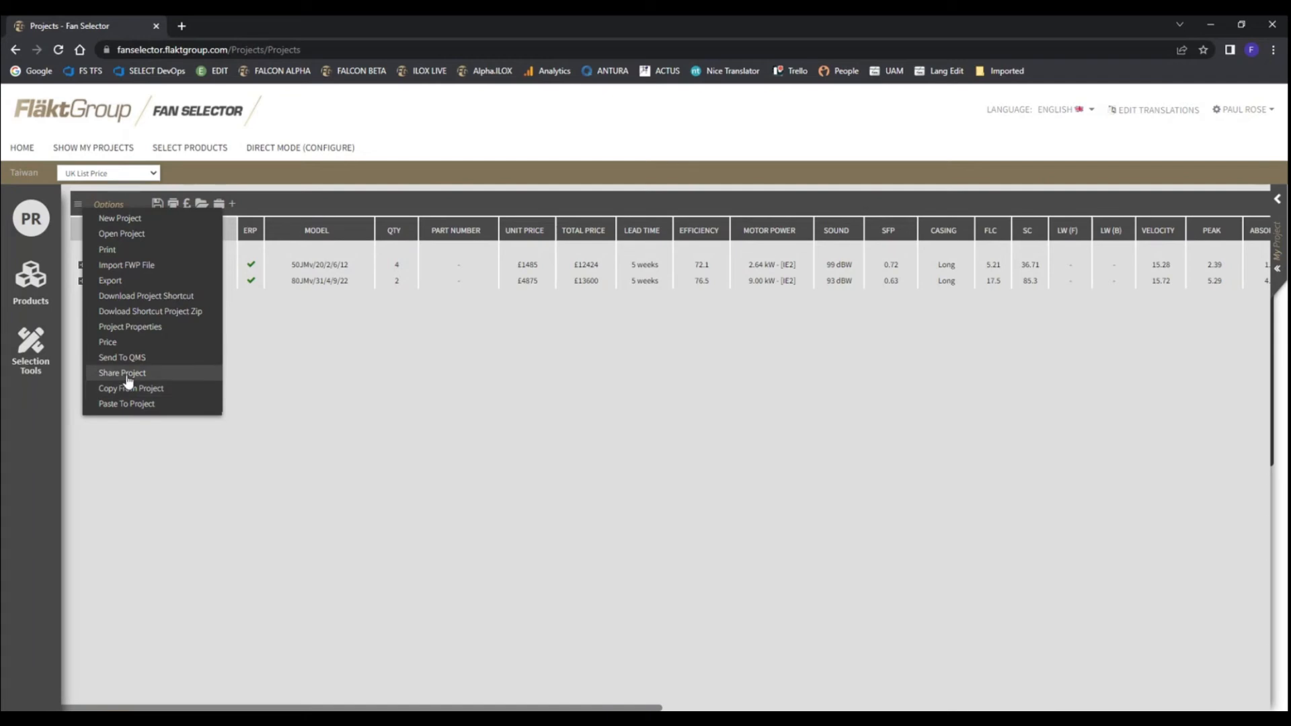
pyautogui.click(78, 206)
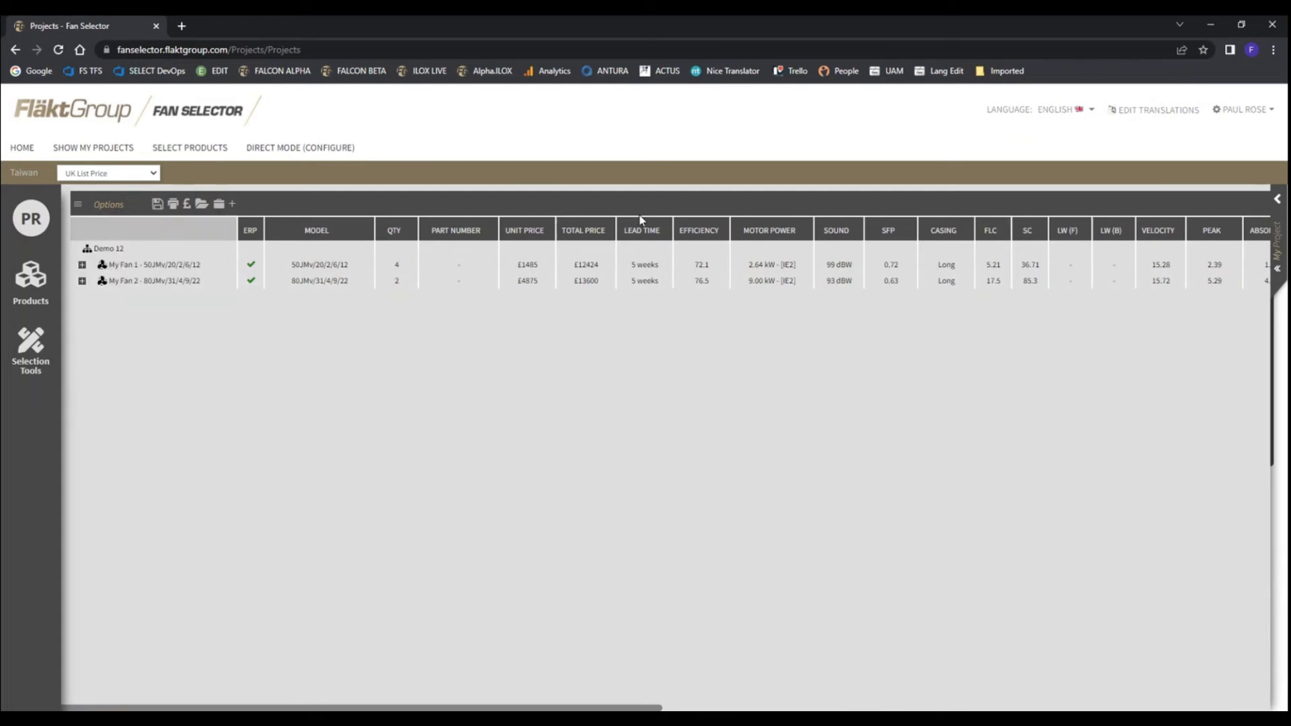
pyautogui.click(1275, 264)
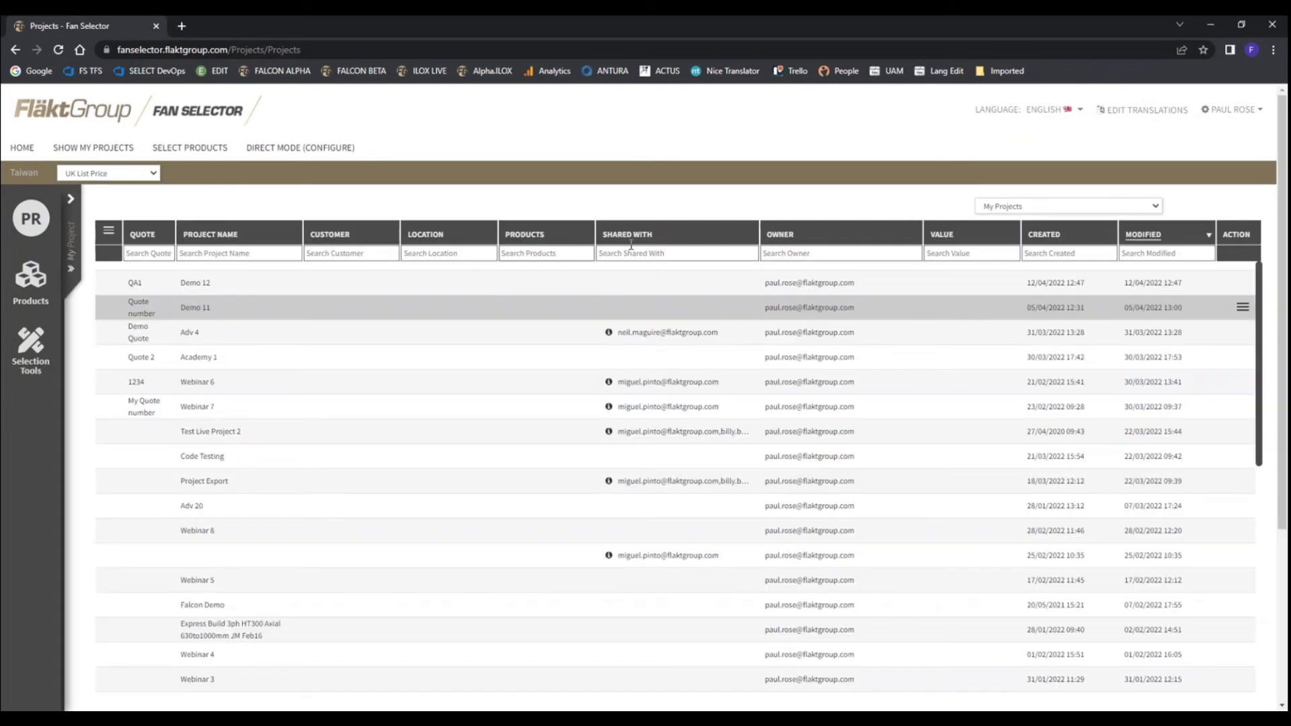
# Highlight the fans in the Demo 12 project tree, view their expanded details and return to the project list
pyautogui.click(70, 198)
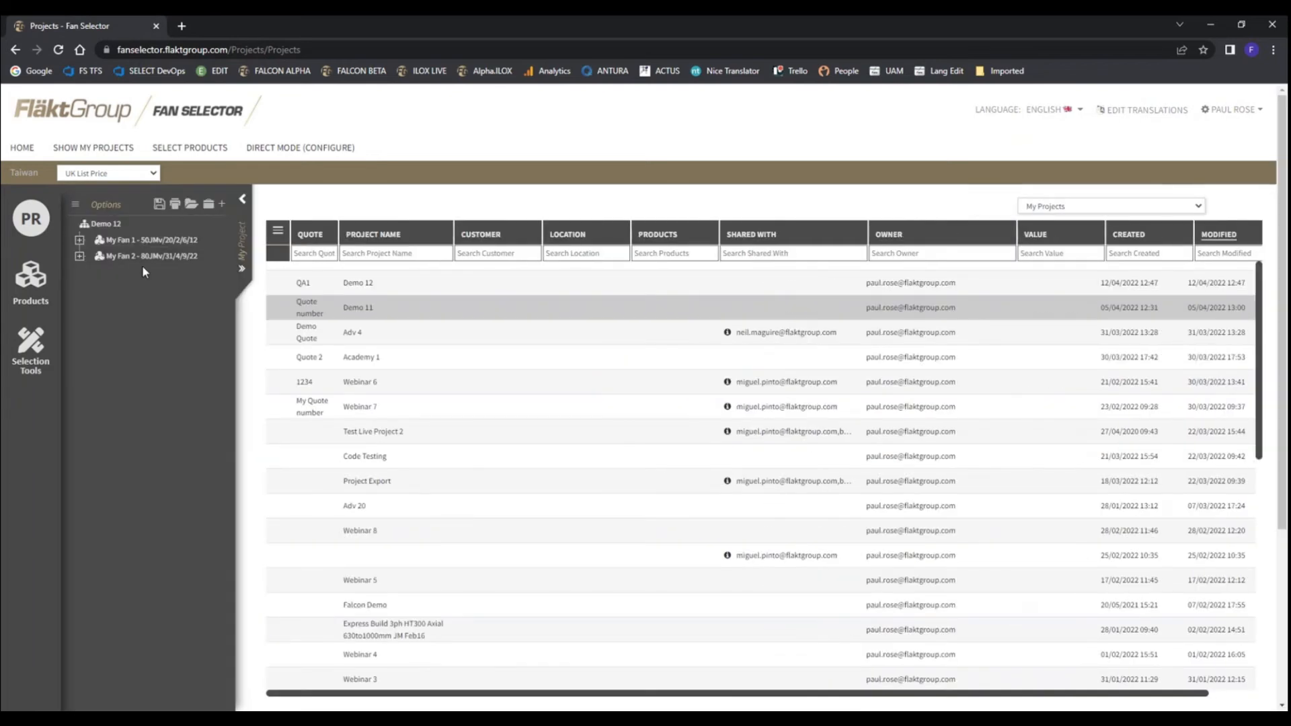
pyautogui.click(131, 240)
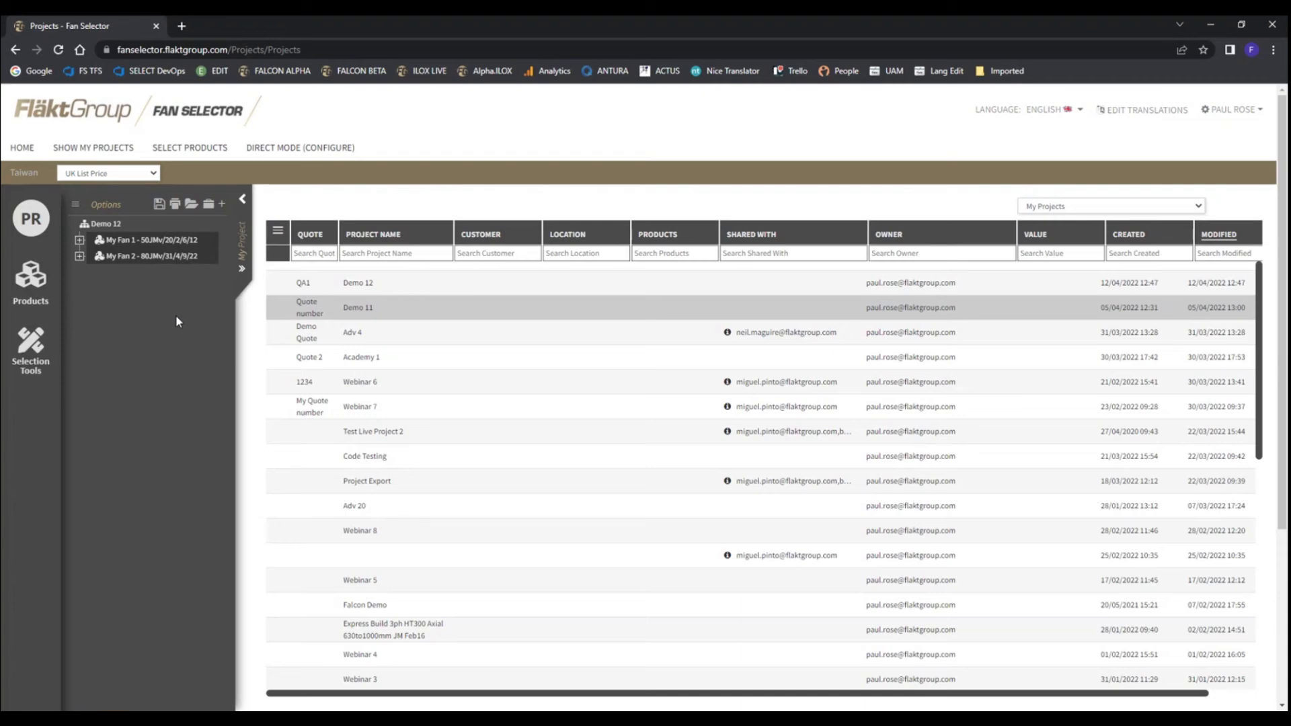
pyautogui.click(75, 205)
pyautogui.click(243, 270)
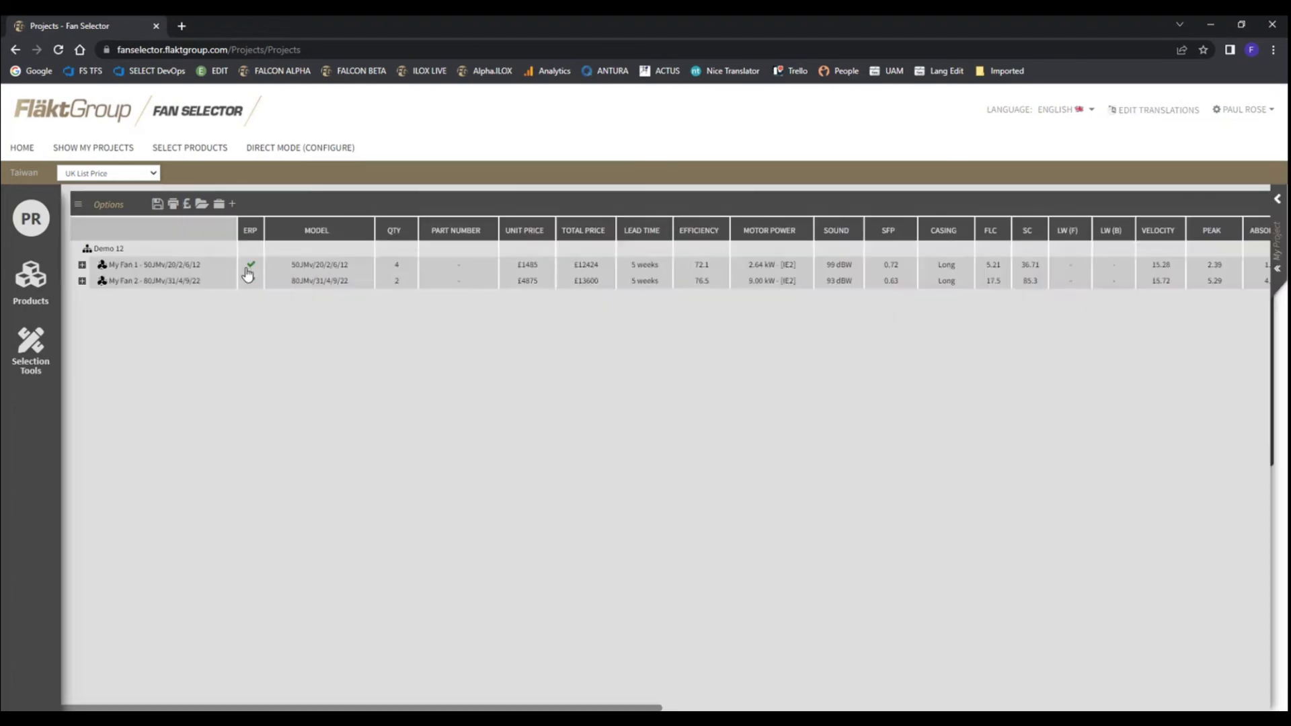
pyautogui.click(1278, 276)
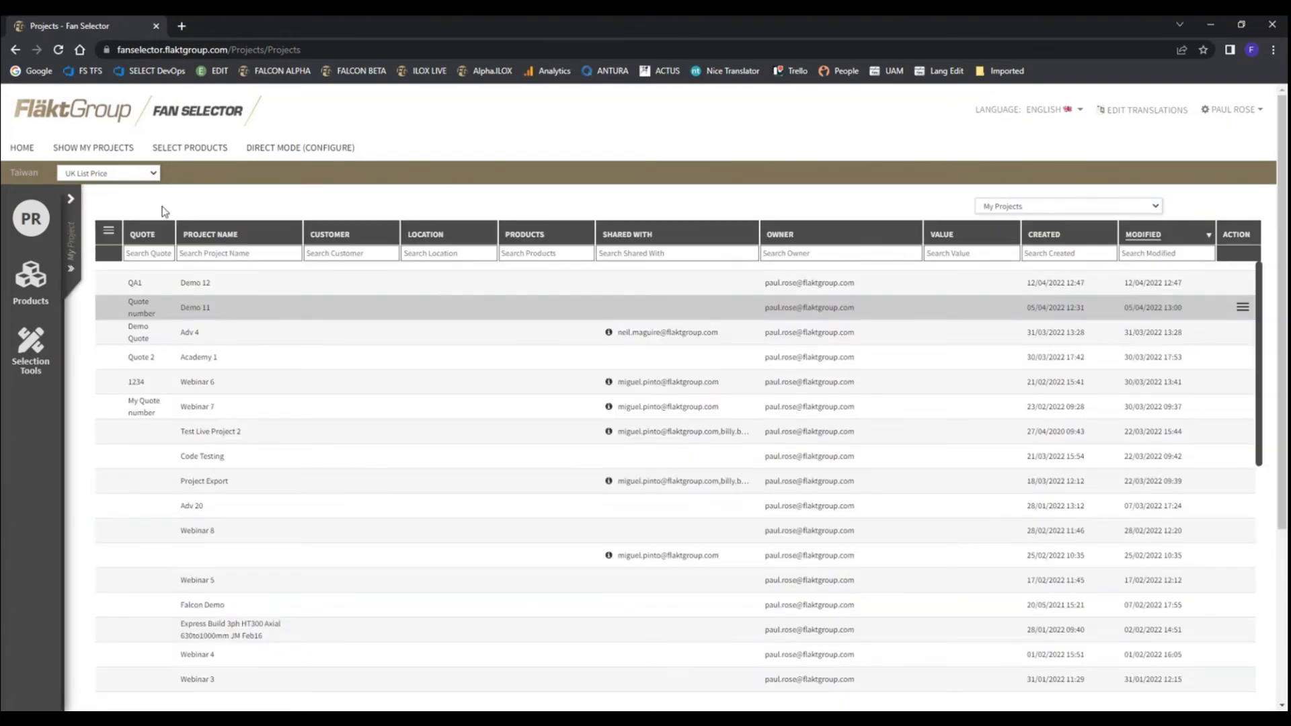
# Browse the product lines to Car Park Jet Fans and choose all of them for selection
pyautogui.click(204, 149)
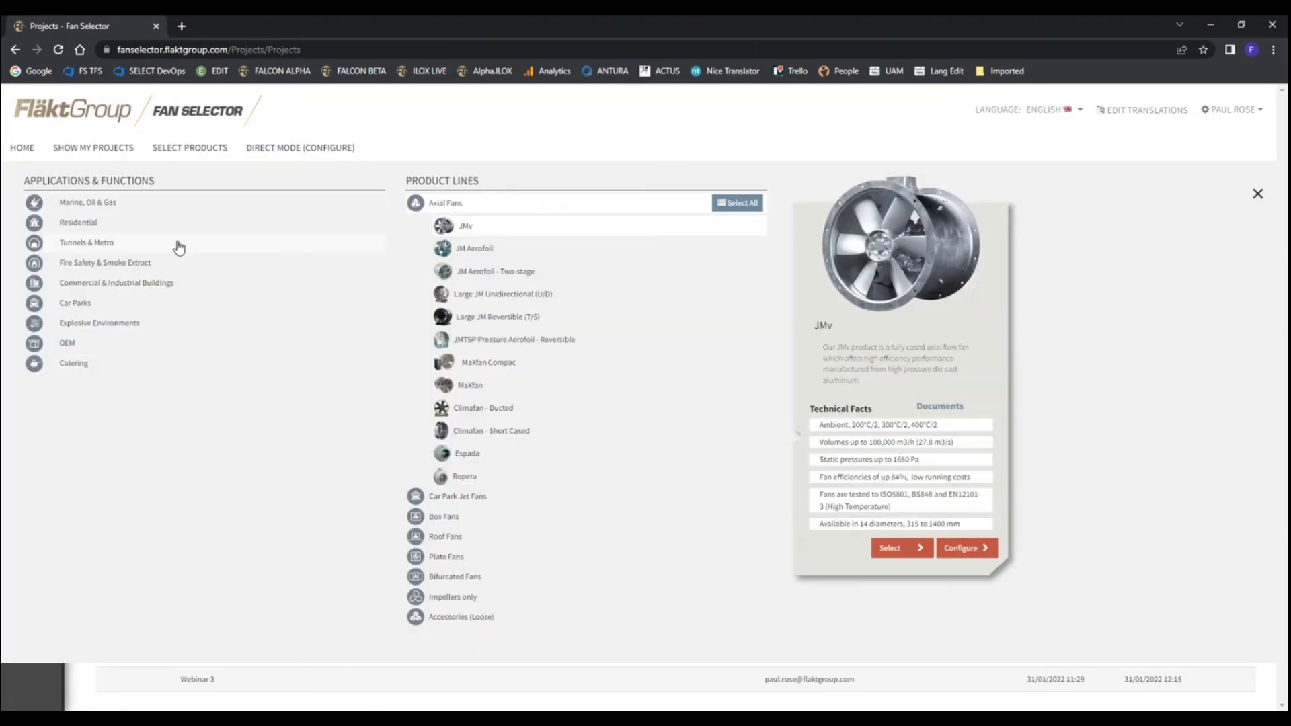
pyautogui.click(456, 498)
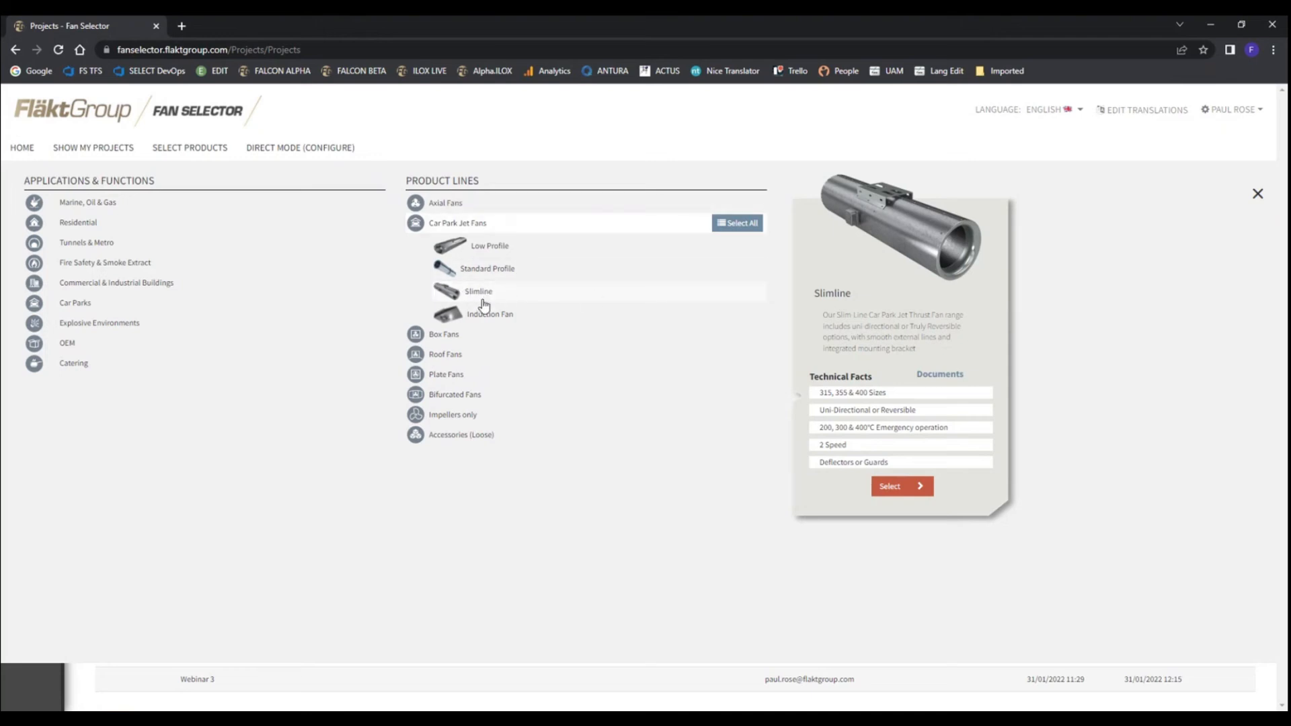
pyautogui.click(748, 236)
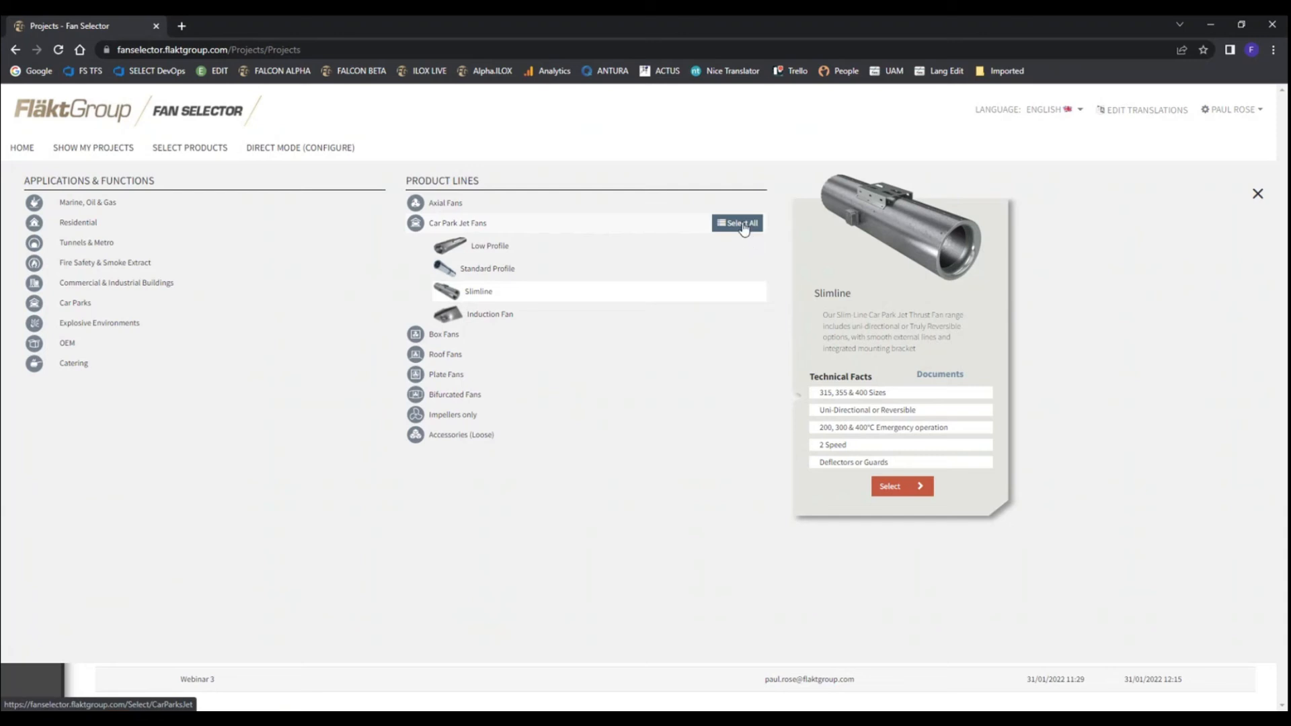
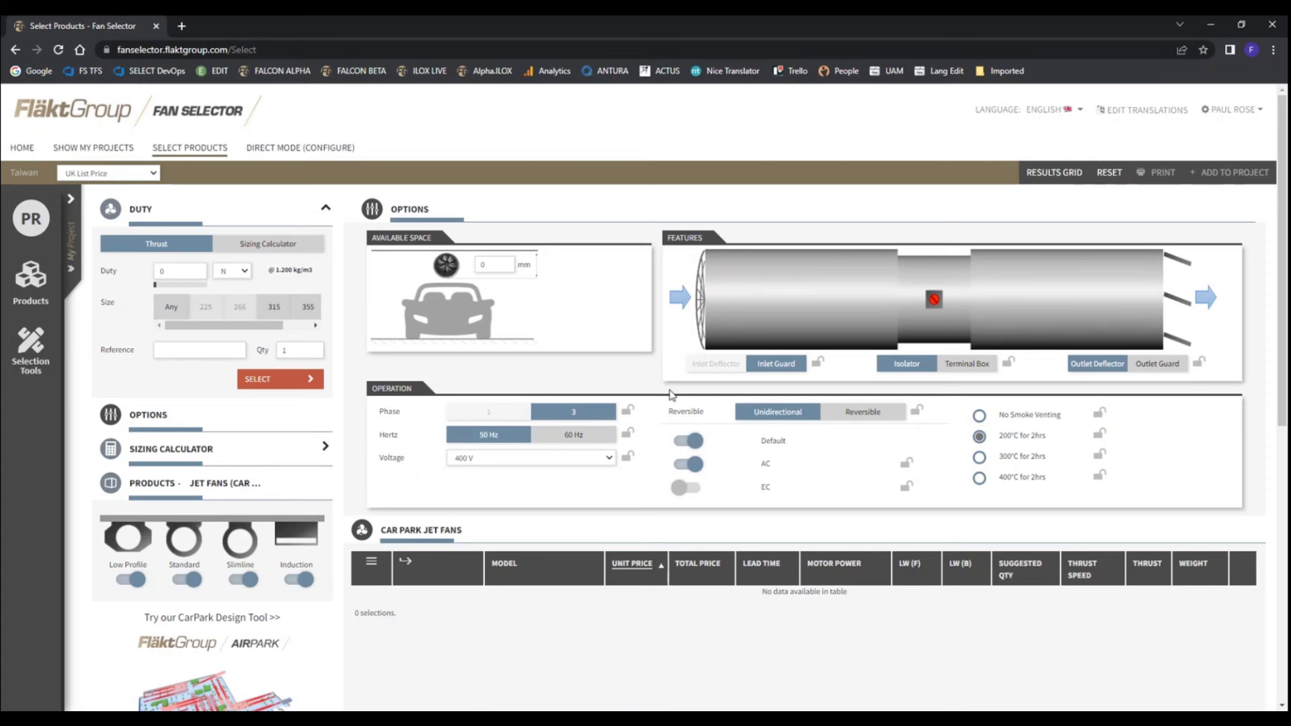
# Require an inlet deflector, accept the conflicting option changes, set the fan size to 355 and run the jet fan selection
pyautogui.click(725, 365)
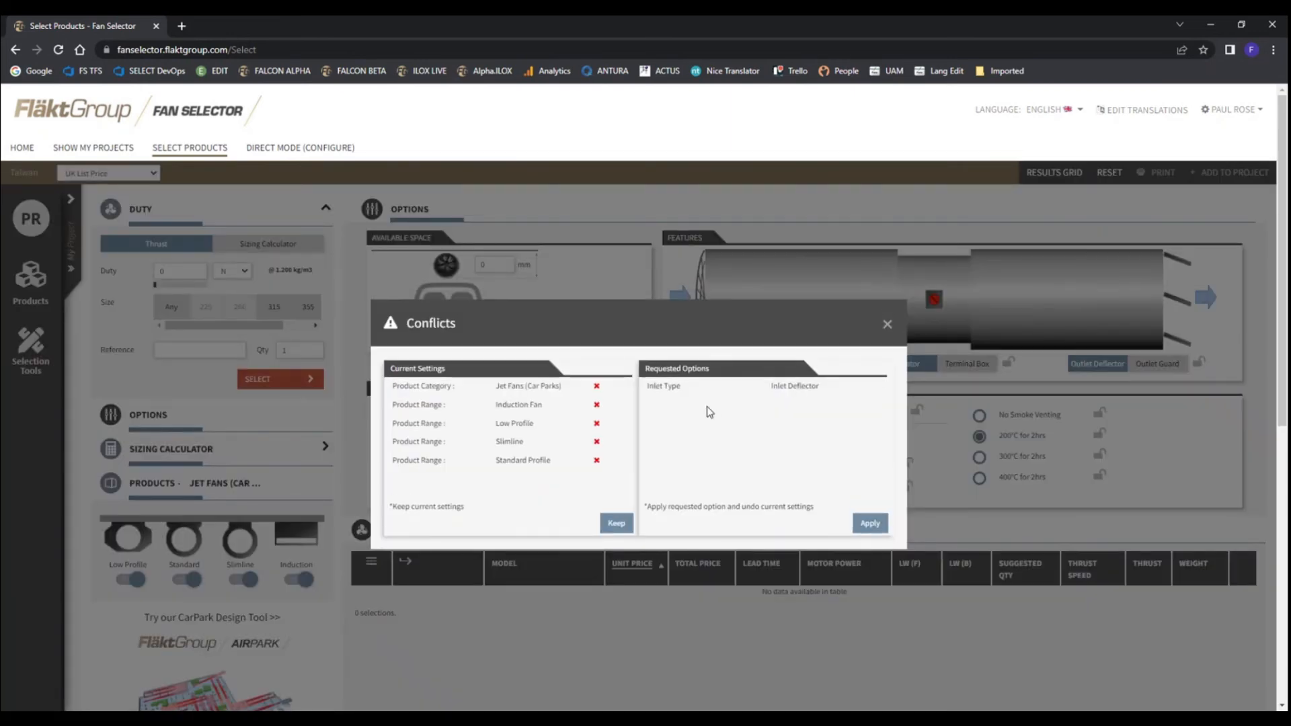
pyautogui.click(871, 524)
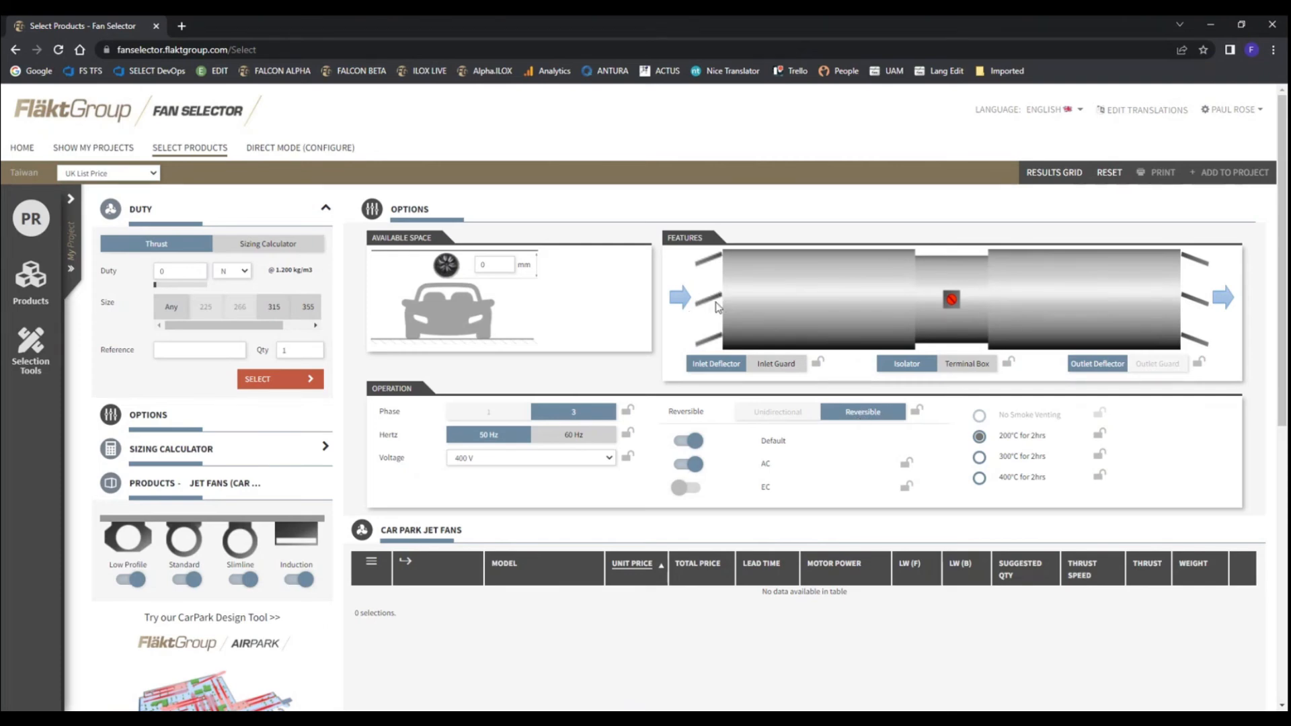
pyautogui.click(307, 309)
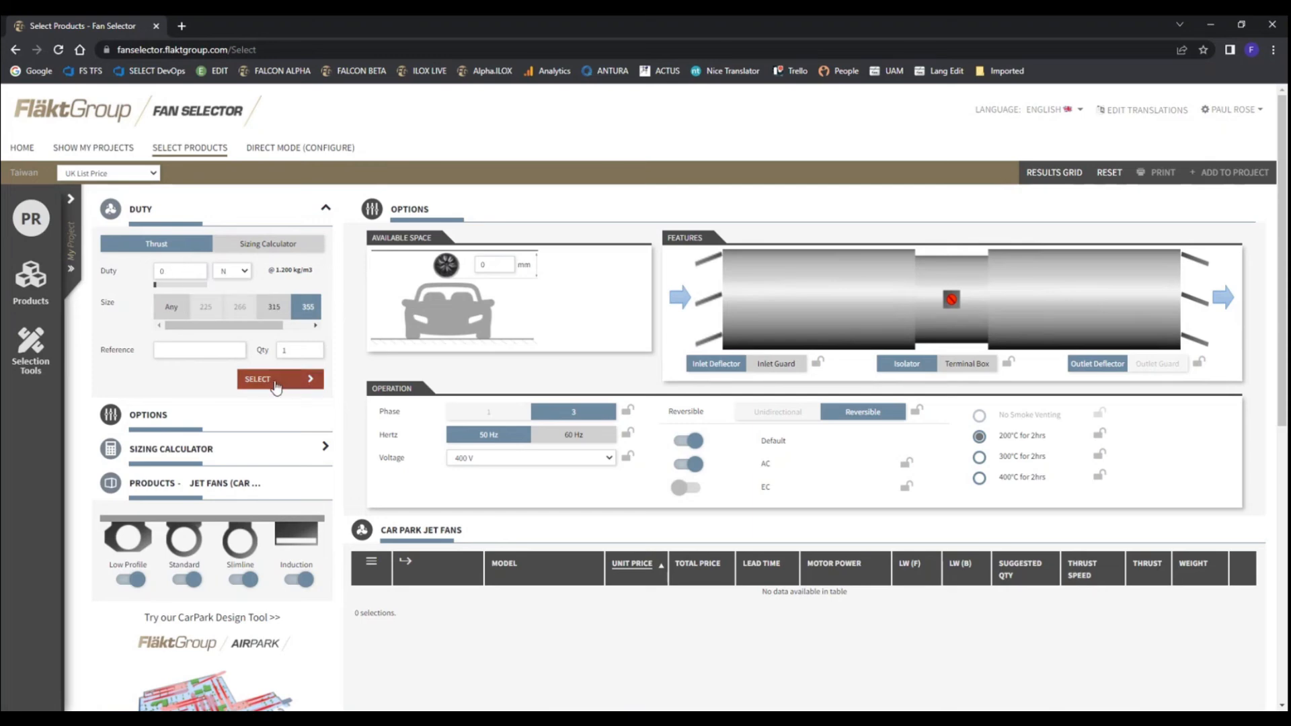
pyautogui.click(280, 385)
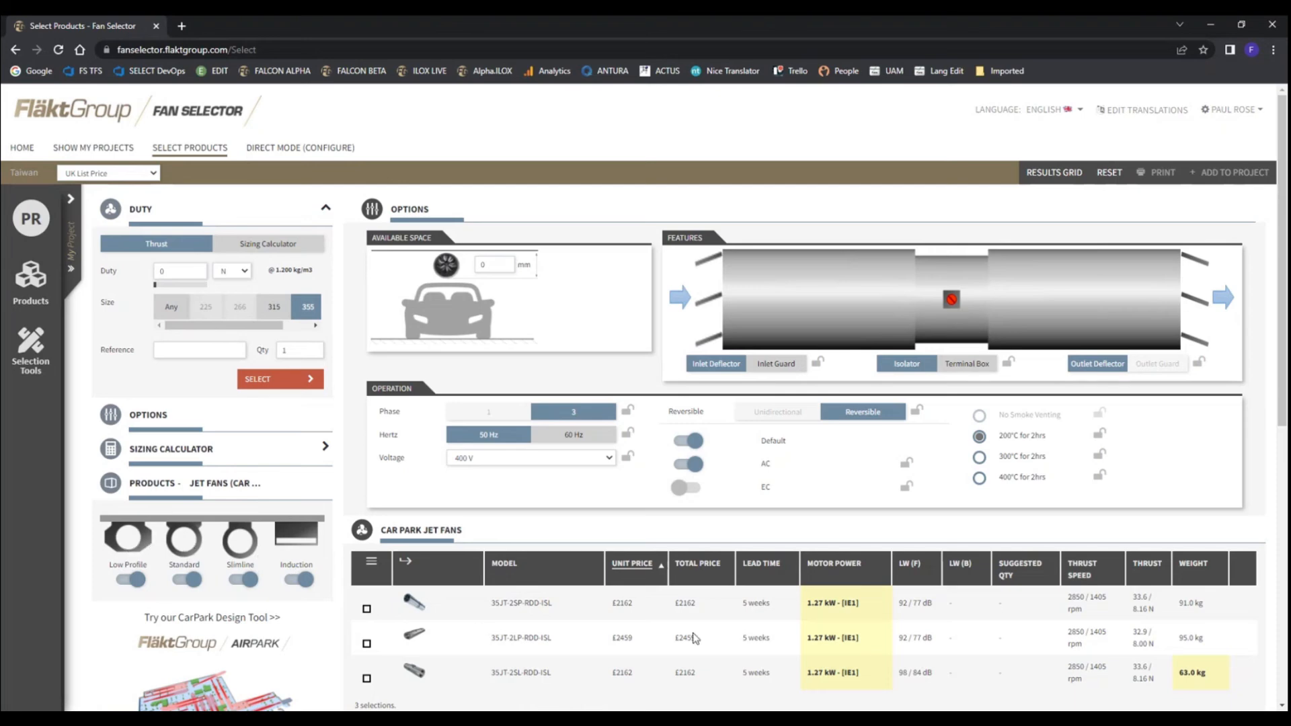
# Examine the summary of the 35JT-2LP-RDD-ISL fan, including its performance curve, dimensions, acoustics and price
pyautogui.click(513, 644)
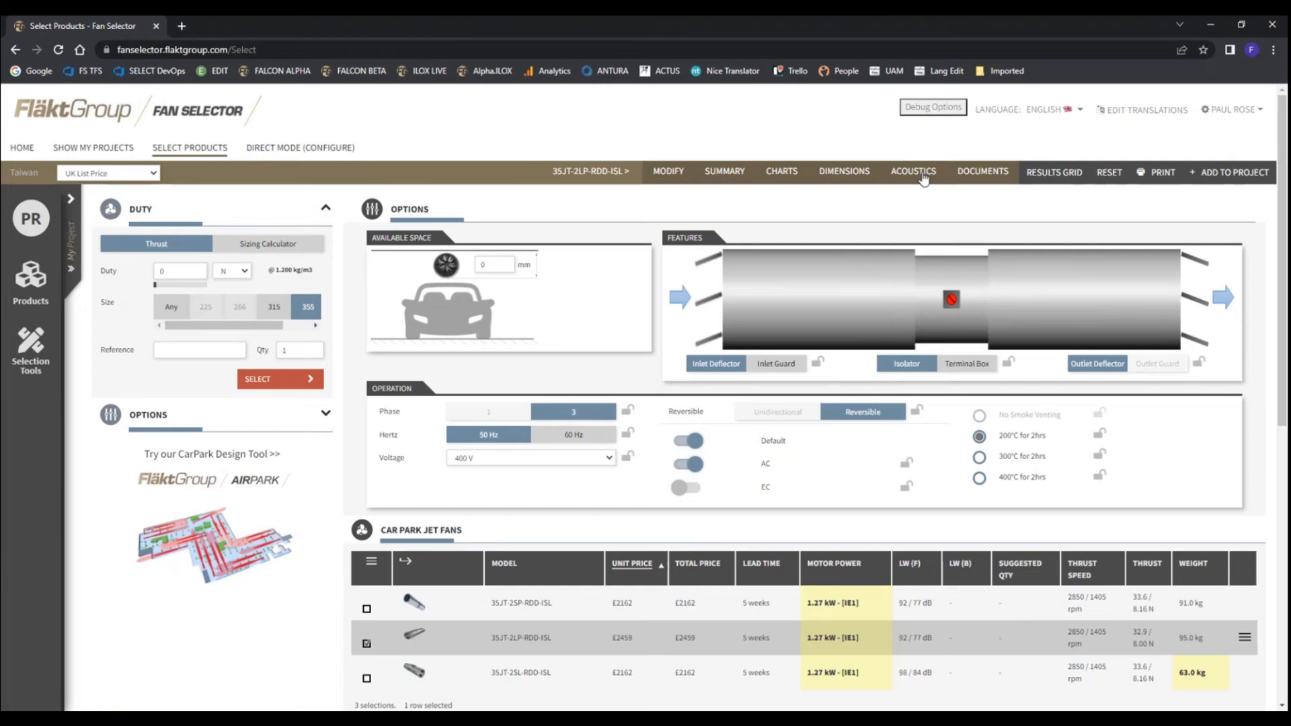
pyautogui.click(718, 176)
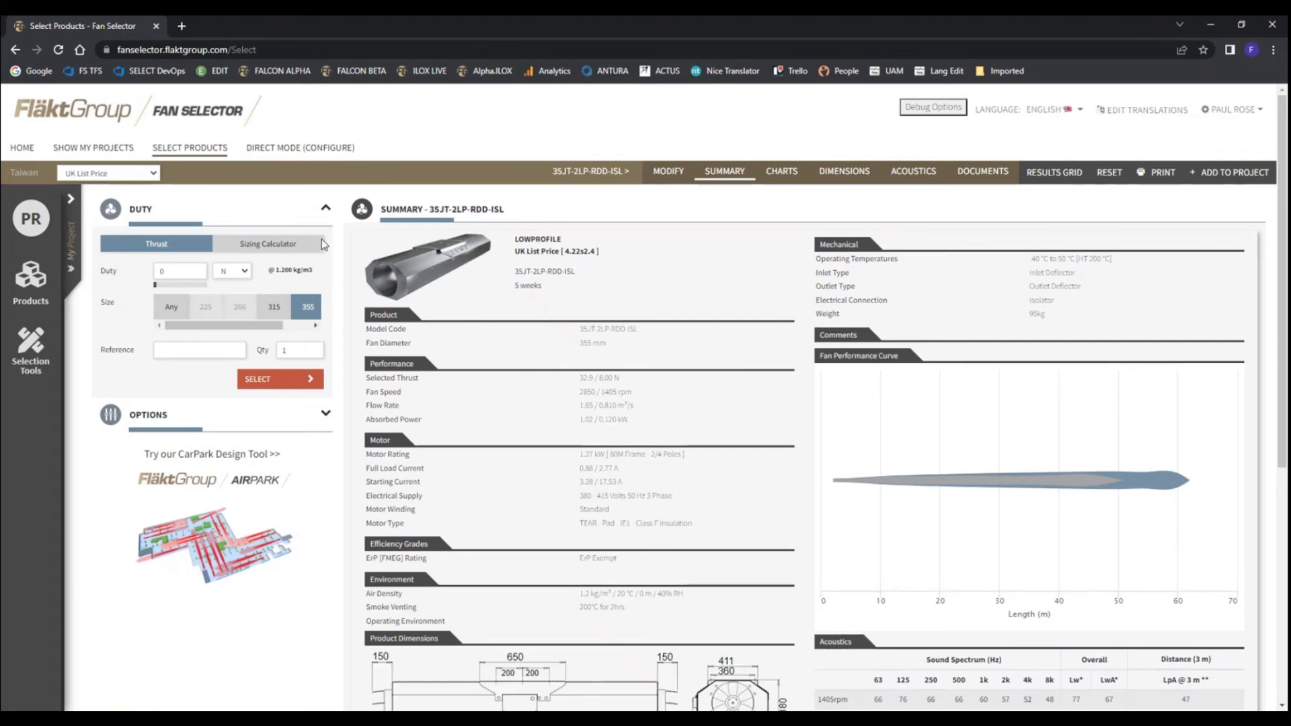
pyautogui.scroll(-1, 672, 431)
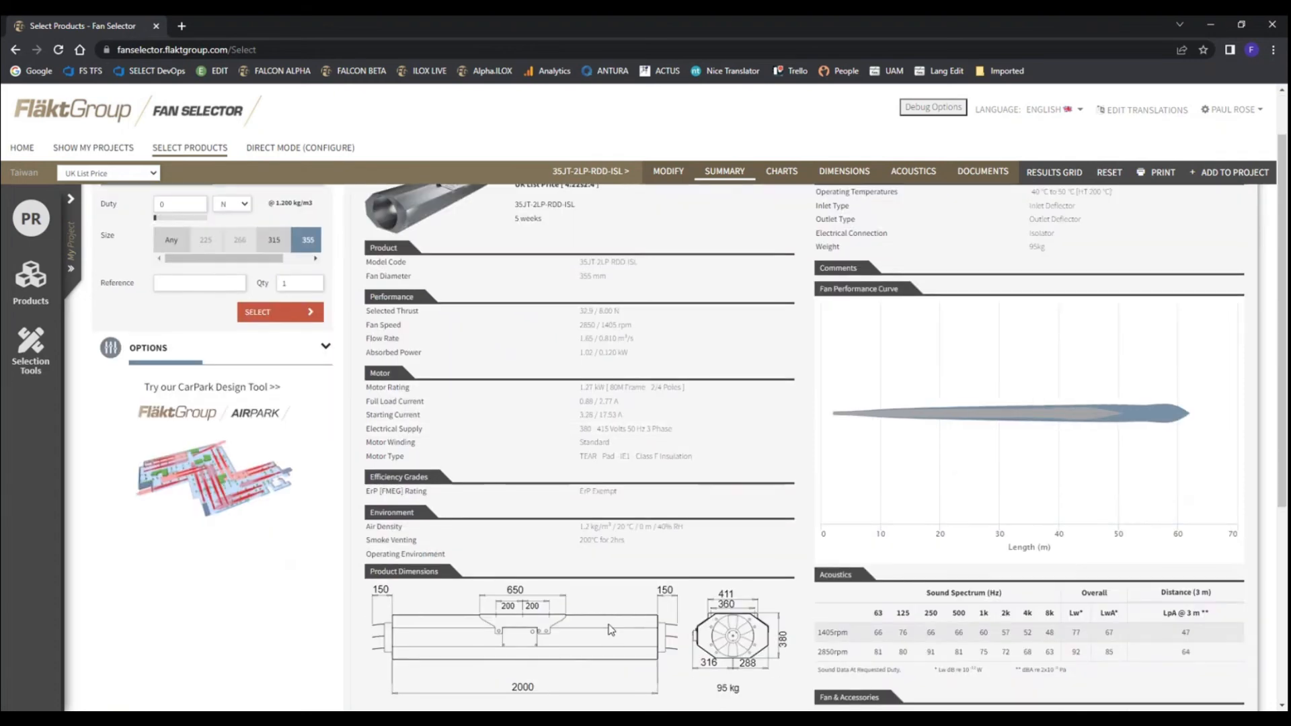
pyautogui.scroll(1, 1053, 448)
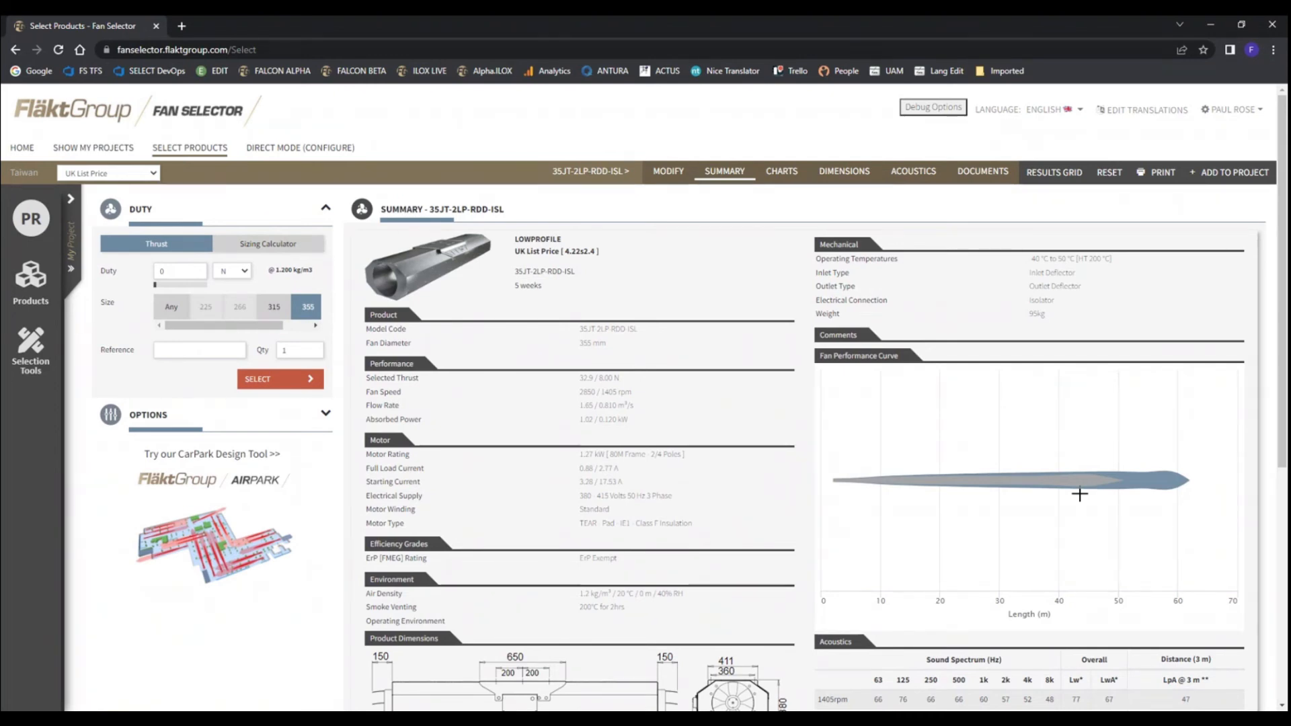
pyautogui.scroll(-3, 1079, 495)
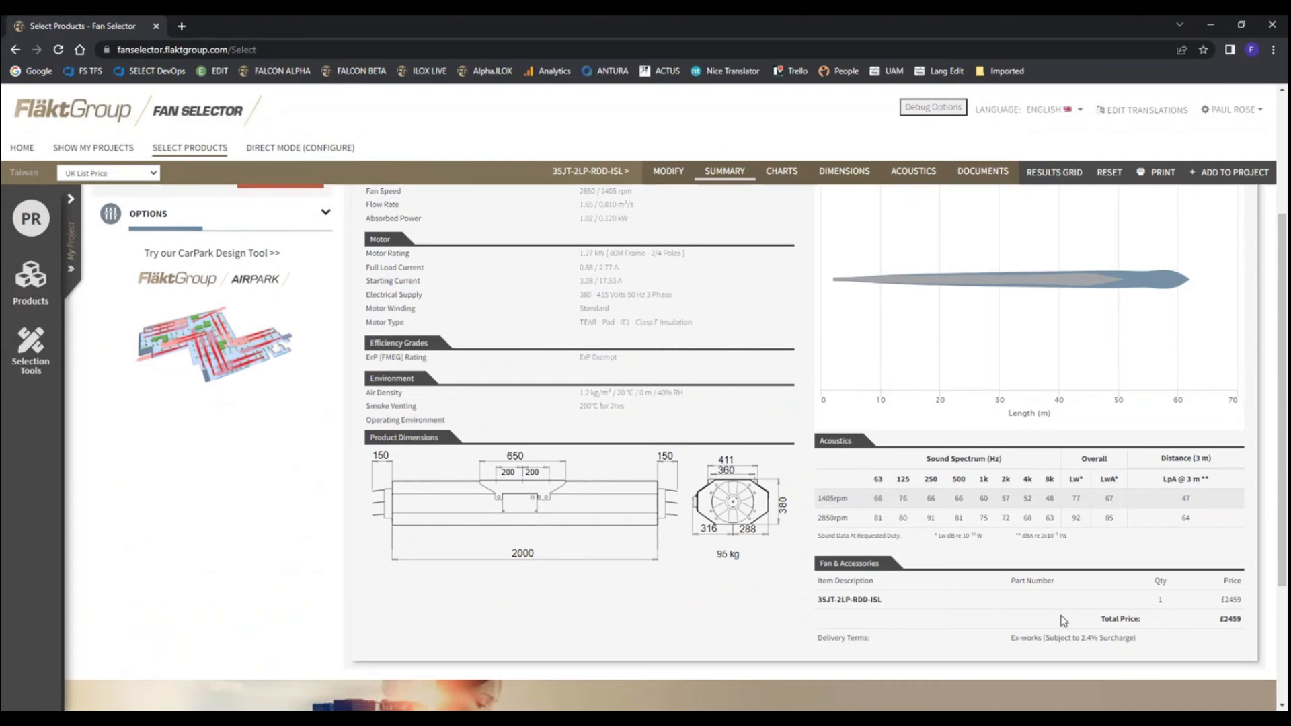
pyautogui.scroll(3, 986, 571)
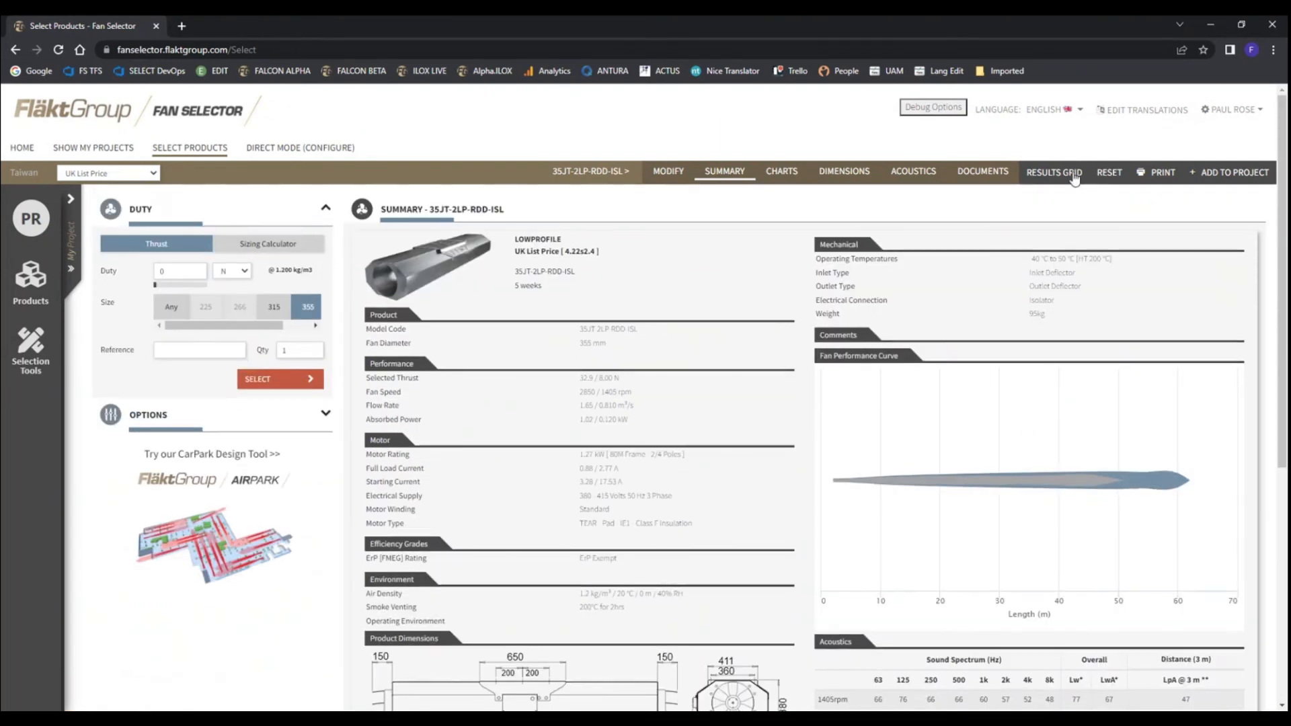
# Return to the selection results and add the 35JT-2LP-RDD-ISL fan to the Demo 12 project
pyautogui.click(1053, 172)
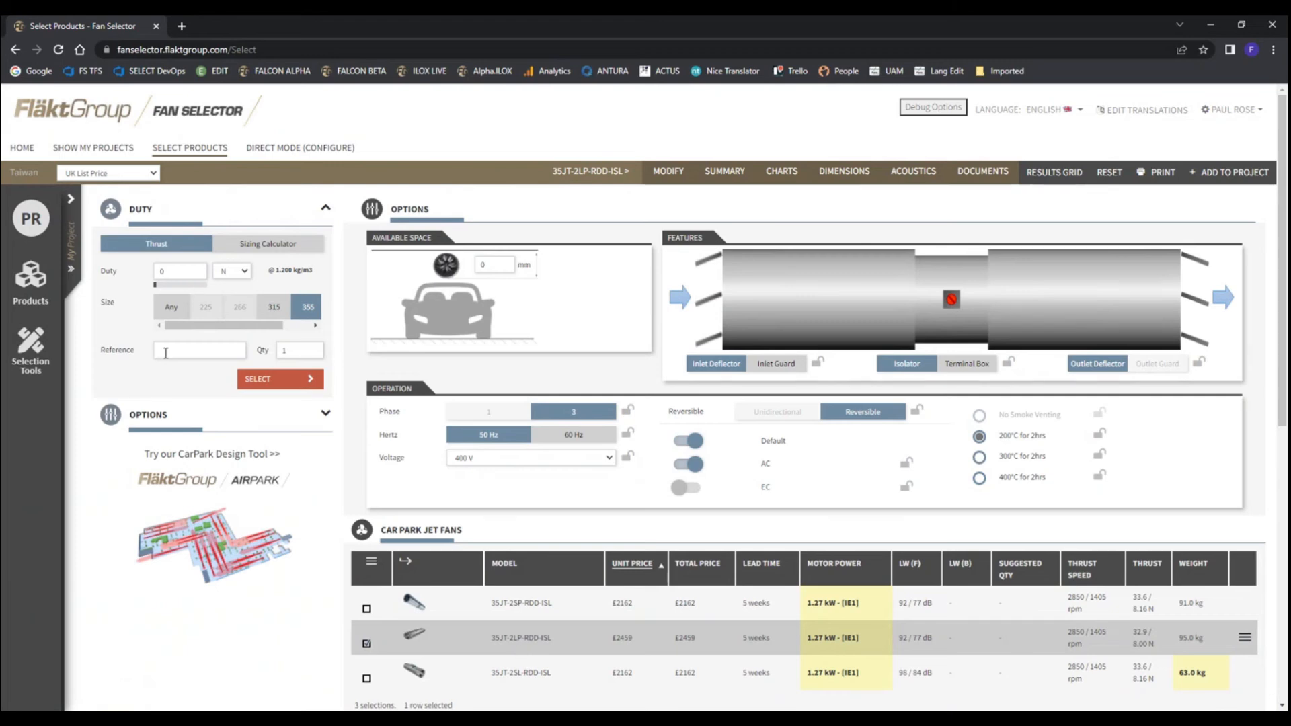
pyautogui.click(71, 204)
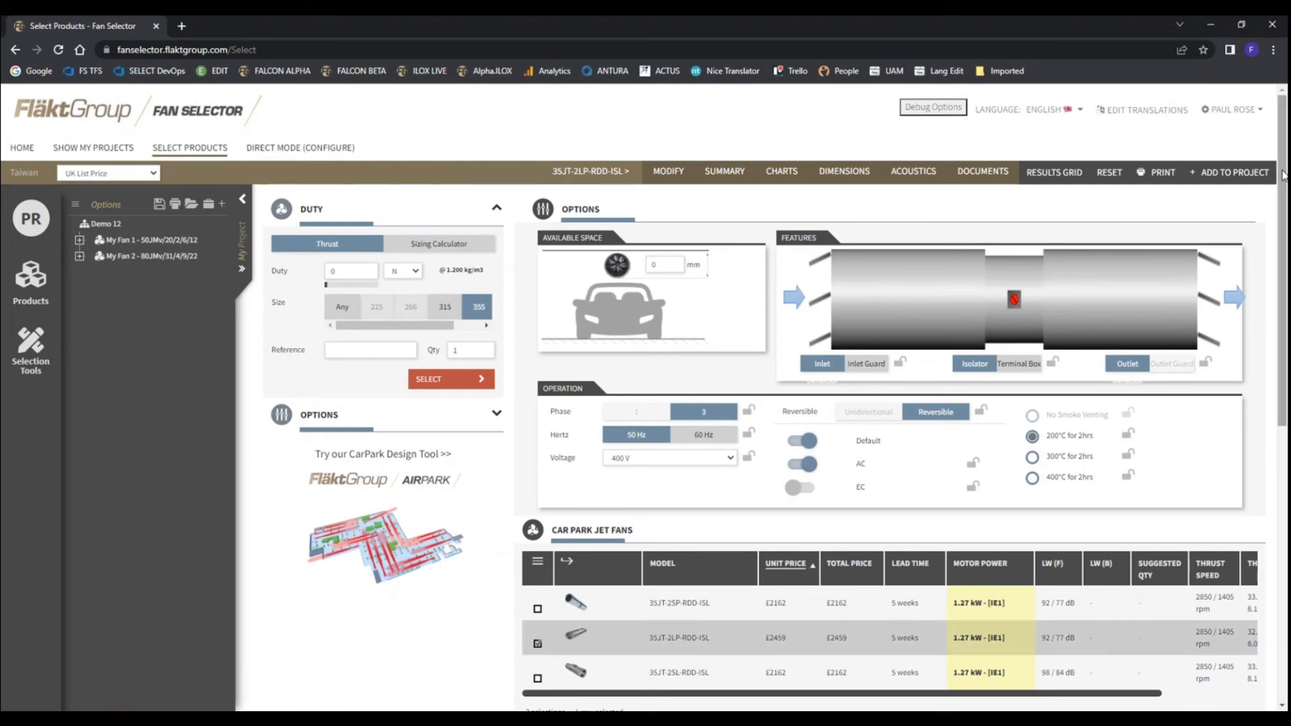
pyautogui.click(1229, 172)
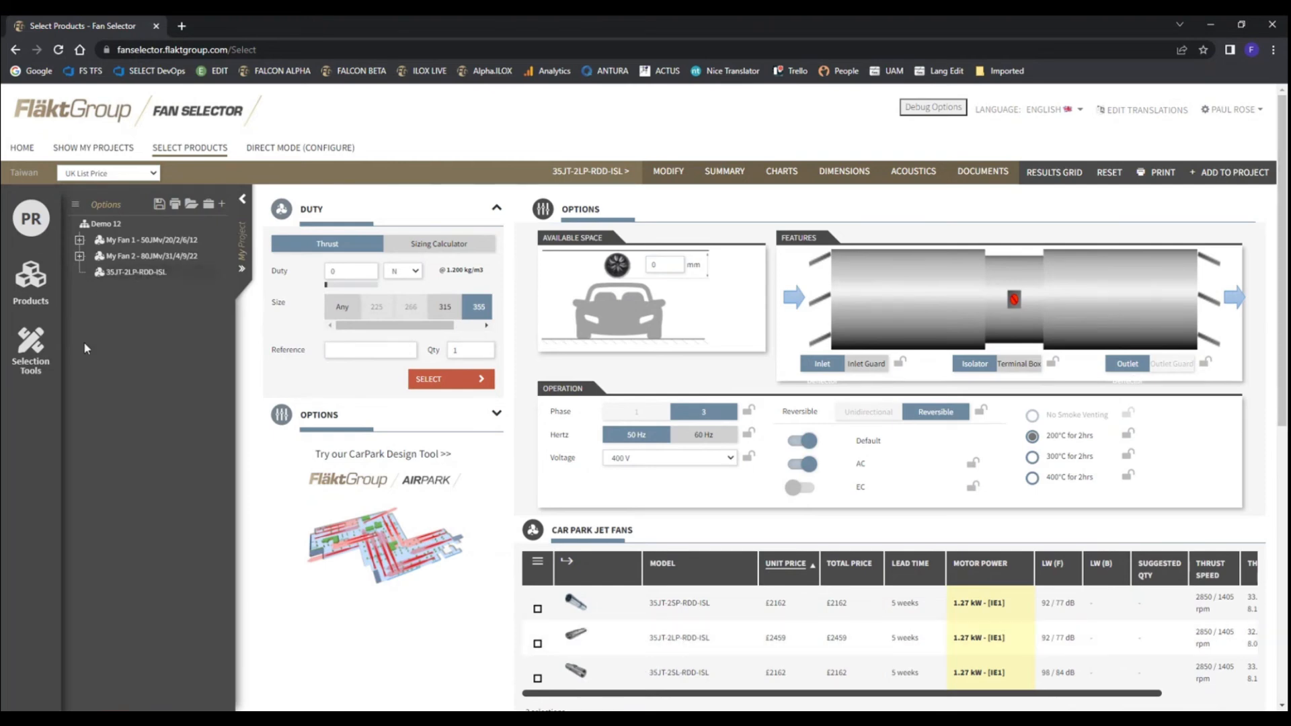
# Give the 35JT-2LP-RDD-ISL fan in the project tree the reference CP 3 and collapse the project tree
pyautogui.rightClick(115, 281)
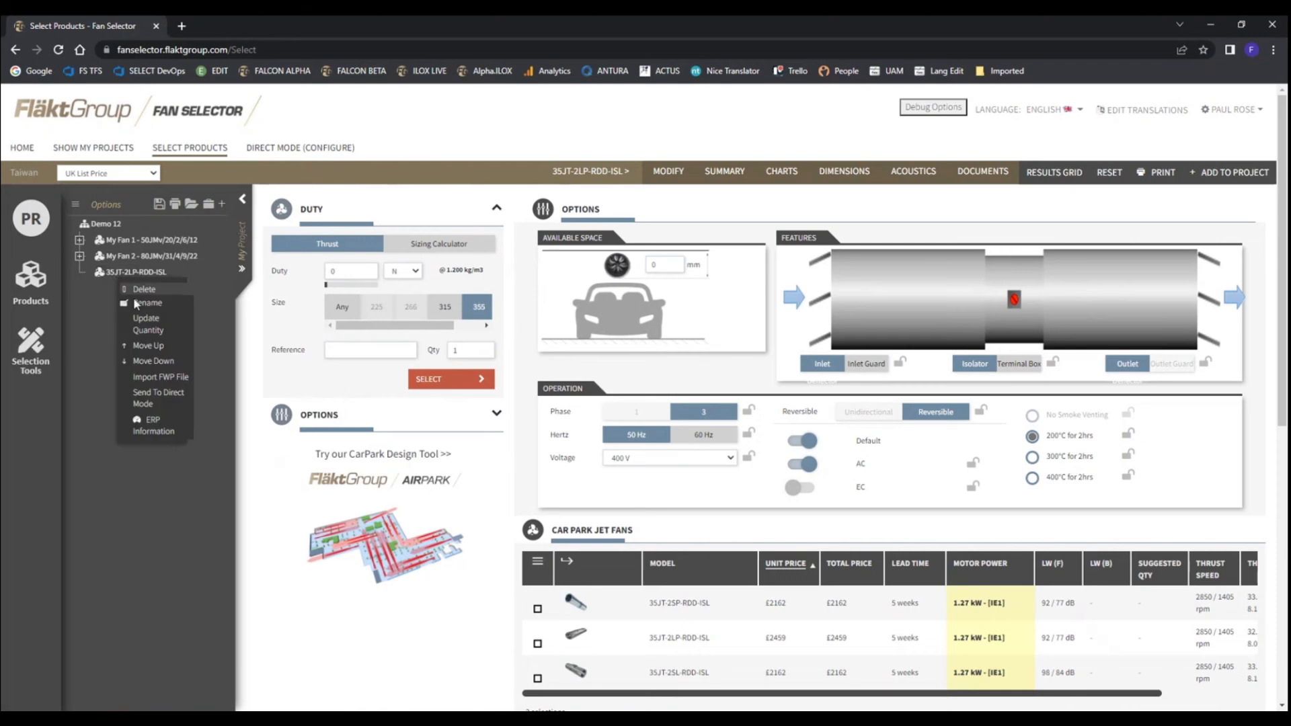
pyautogui.click(148, 304)
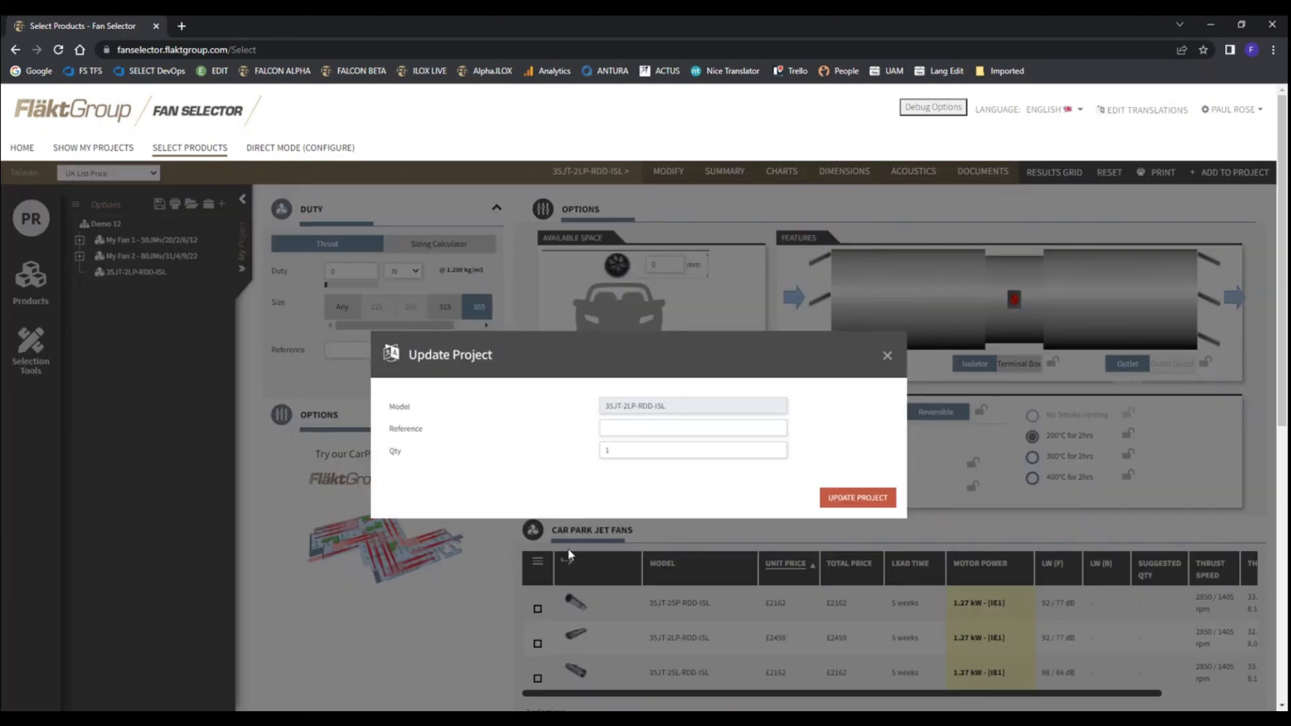
pyautogui.click(633, 428)
pyautogui.write('My')
pyautogui.press('BackSpace')
pyautogui.press('BackSpace')
pyautogui.write('CP 3')
pyautogui.click(876, 495)
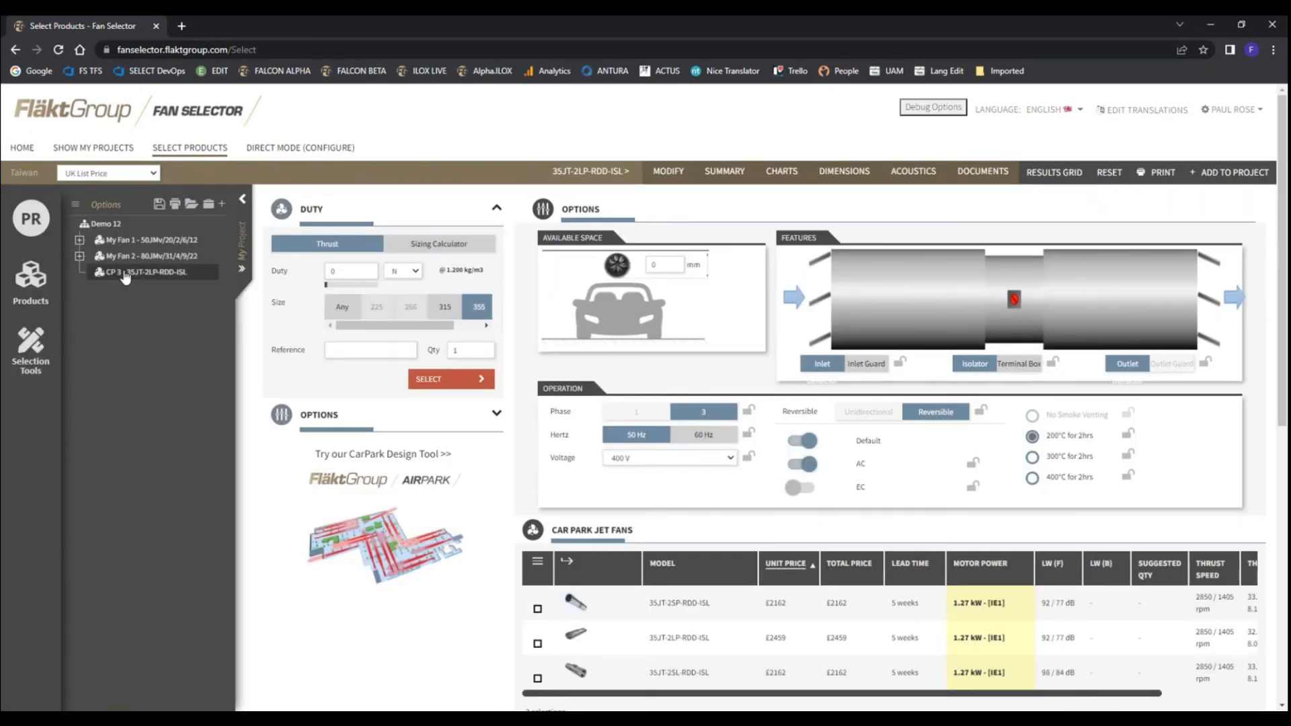
pyautogui.click(242, 199)
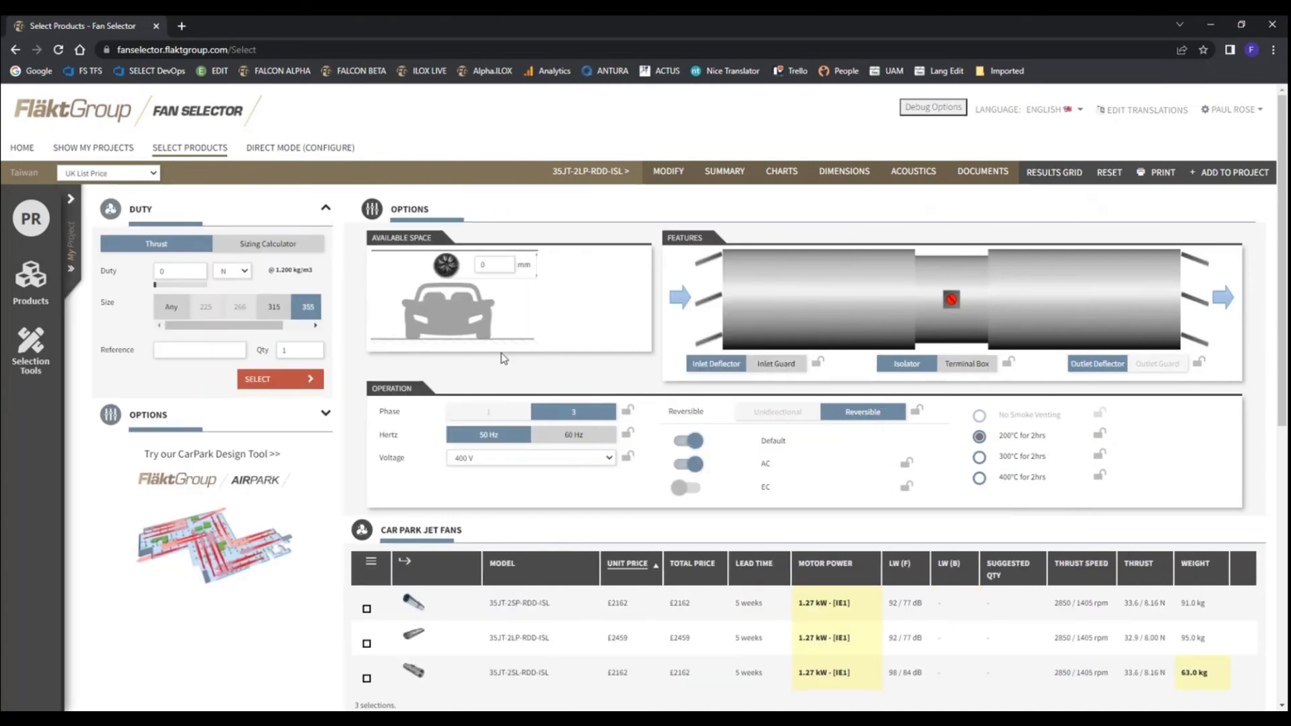
# Choose all Box Fans from the product lines, accept leaving the current page and view their selection options
pyautogui.click(204, 154)
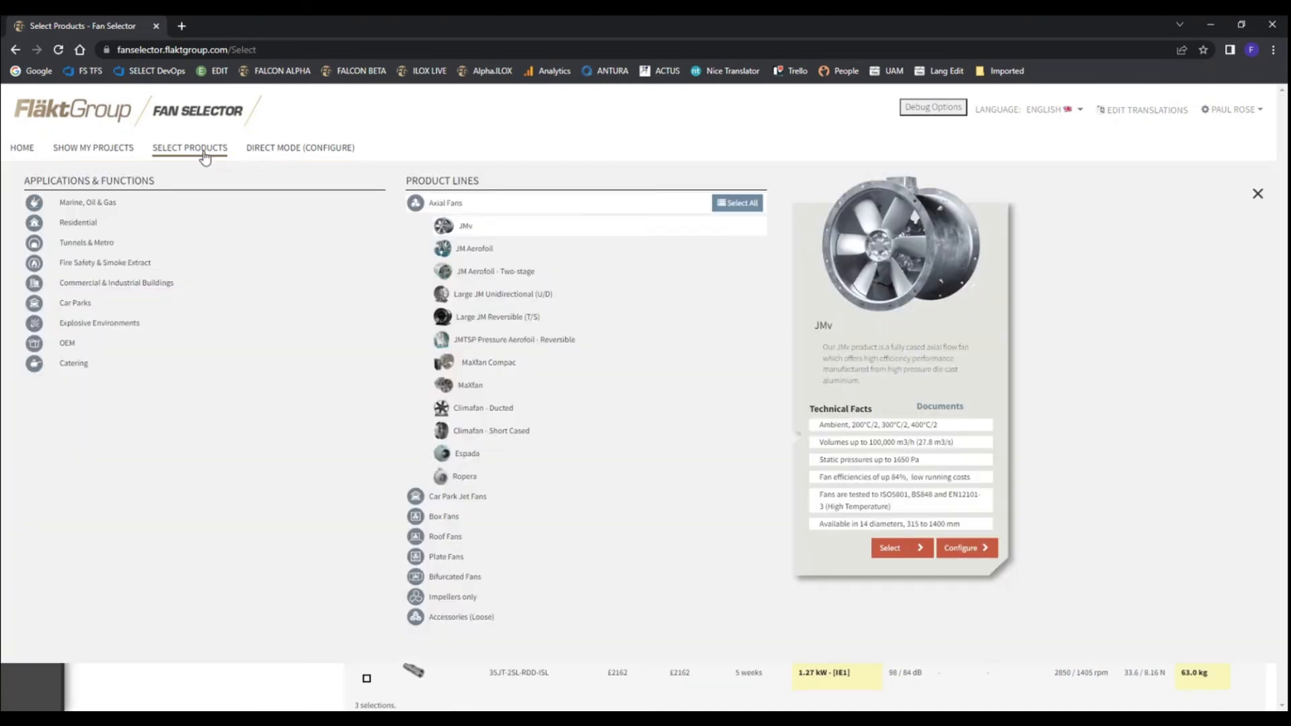
pyautogui.click(449, 516)
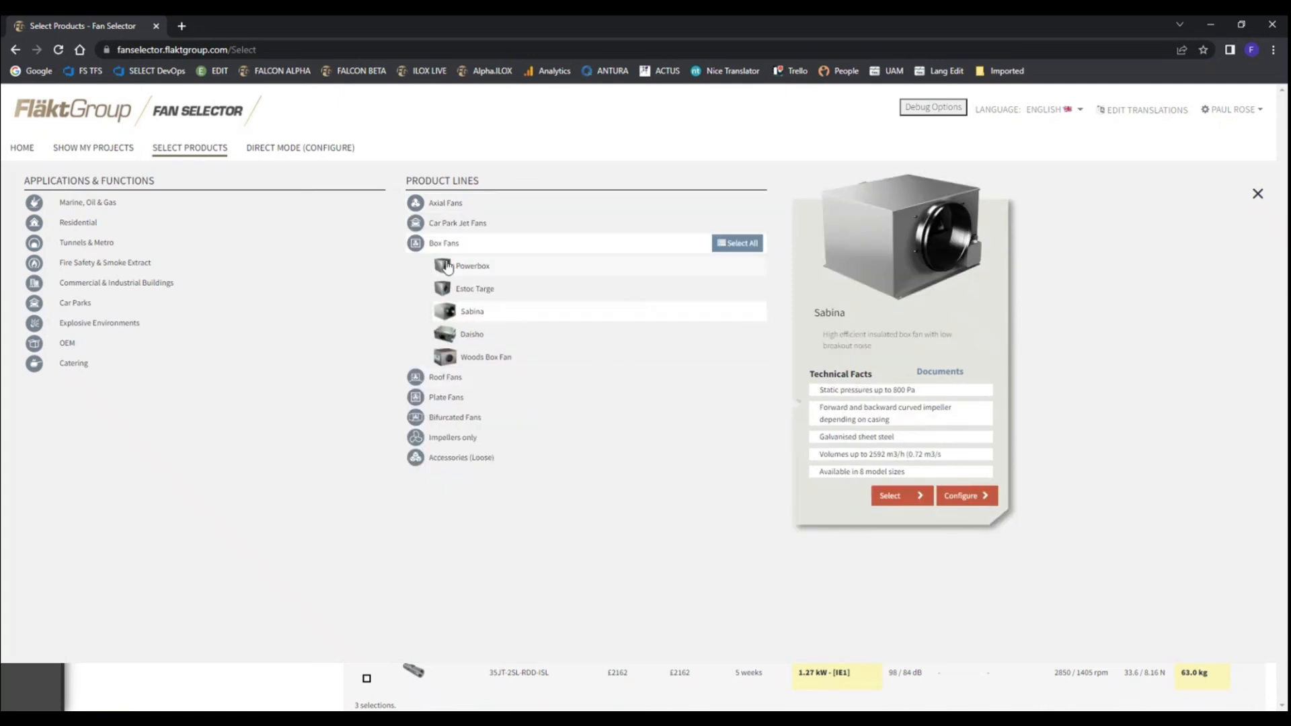
pyautogui.click(725, 243)
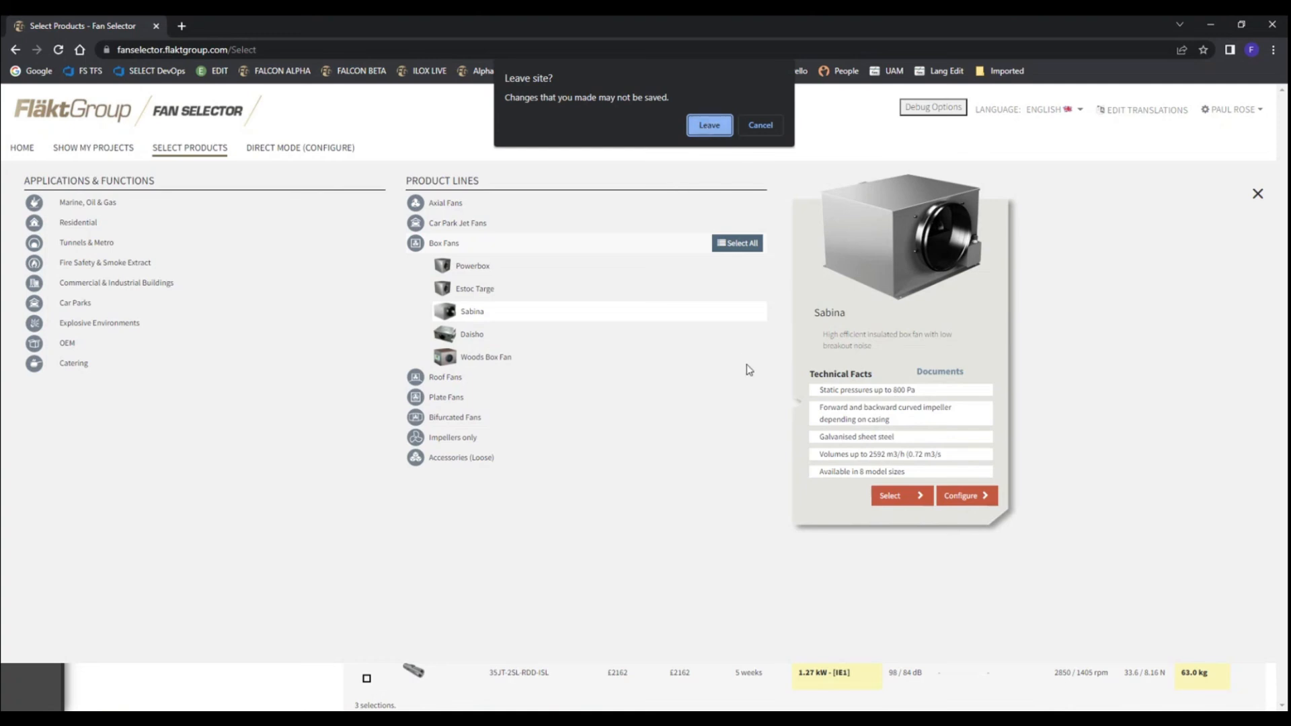
pyautogui.click(702, 126)
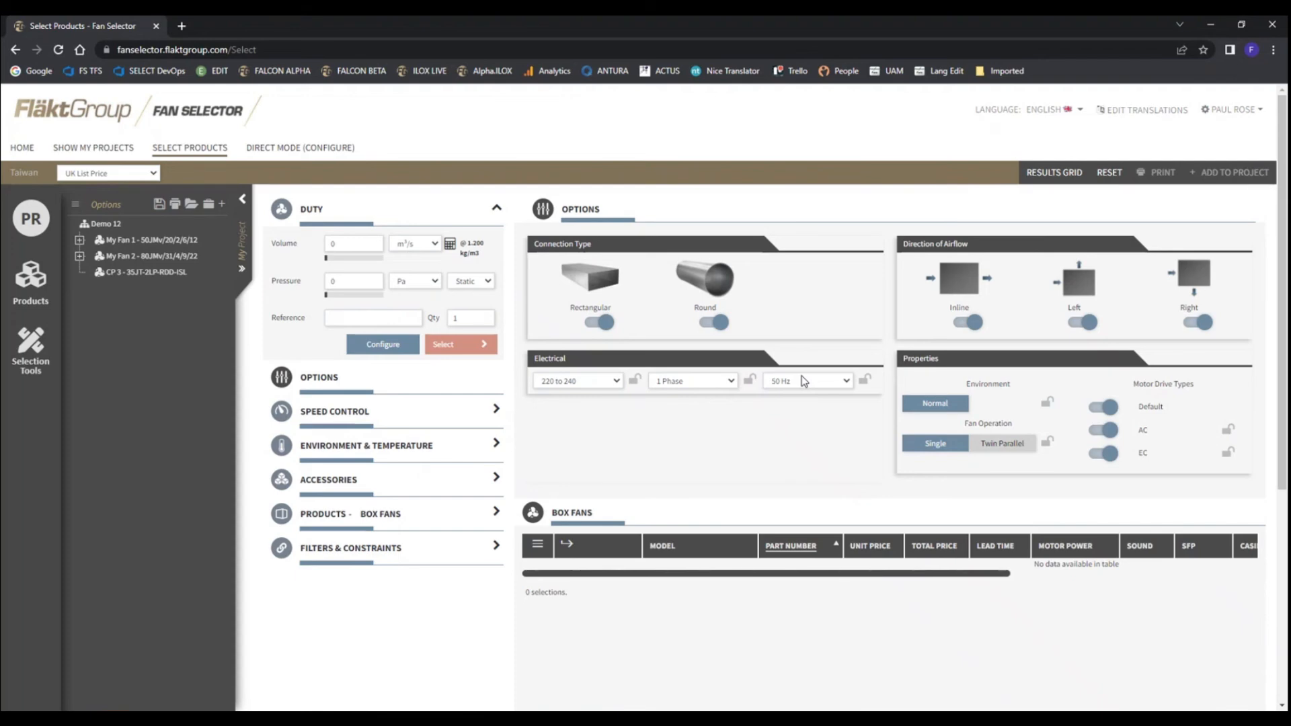
# Browse the Tunnels & Metro application and choose Jet-JMG - Unidirectional for selection
pyautogui.click(194, 150)
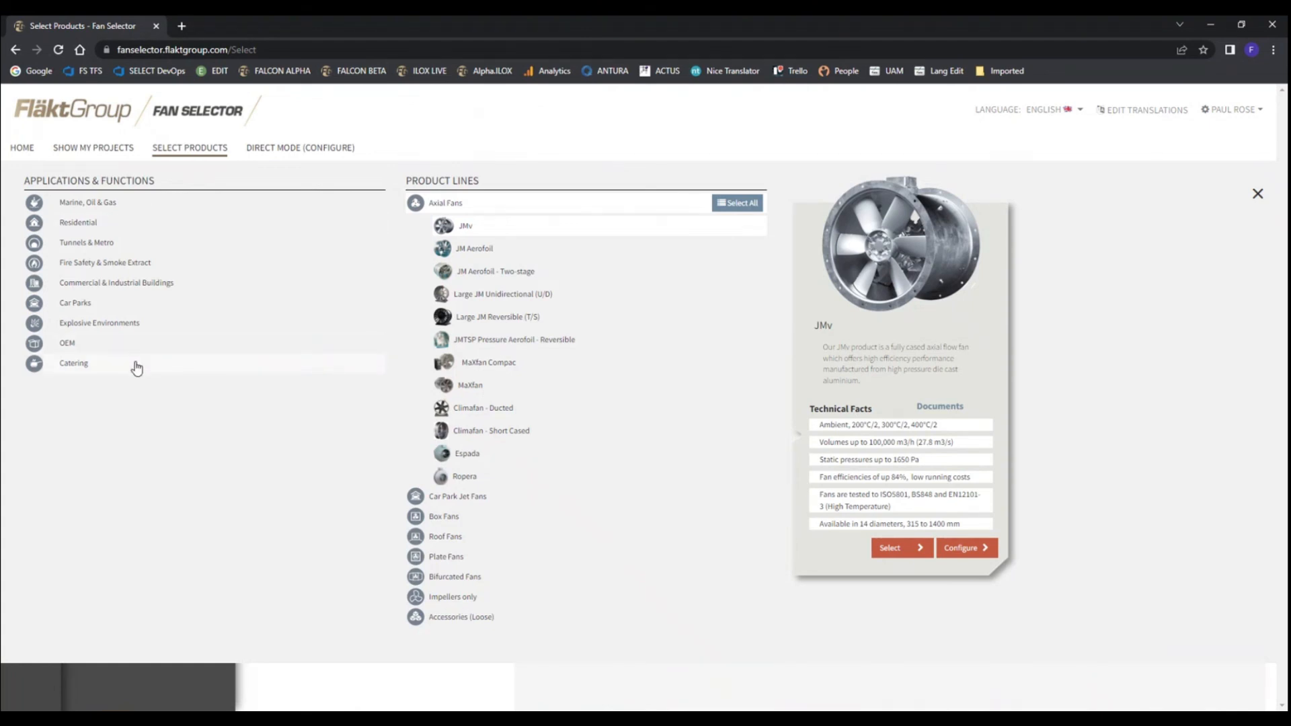
pyautogui.click(102, 246)
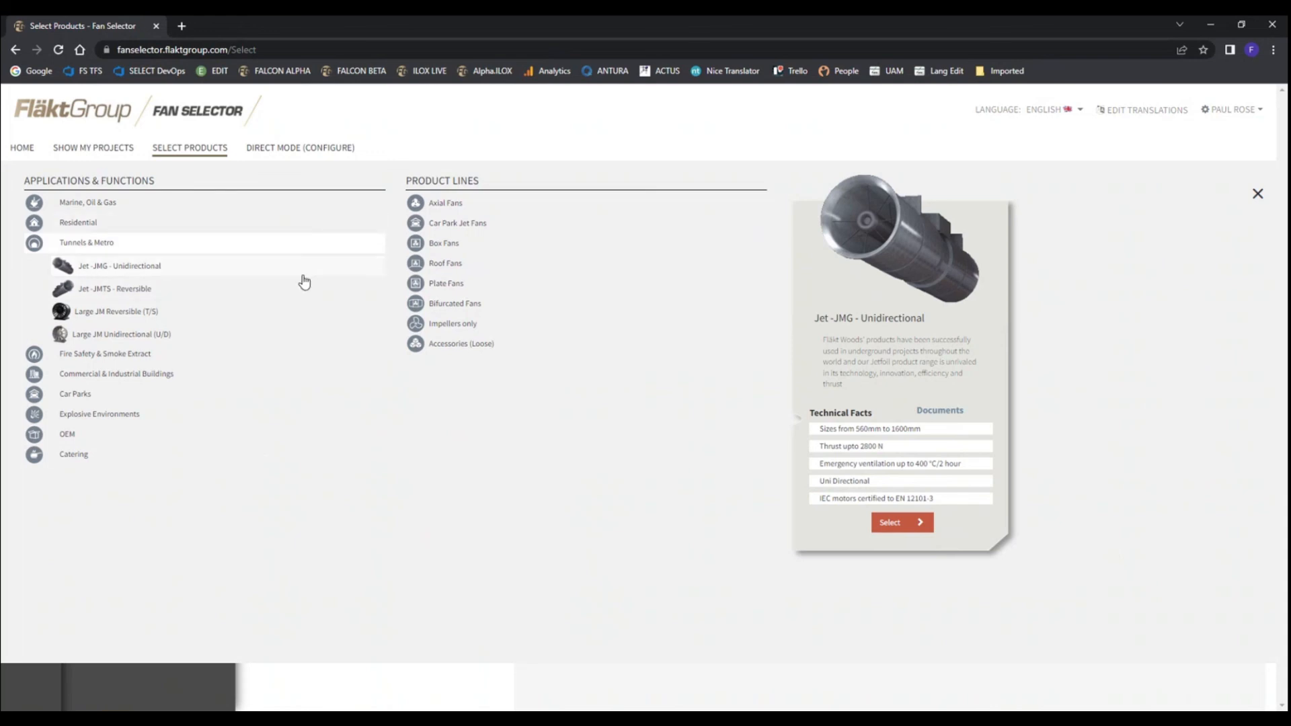
pyautogui.click(456, 210)
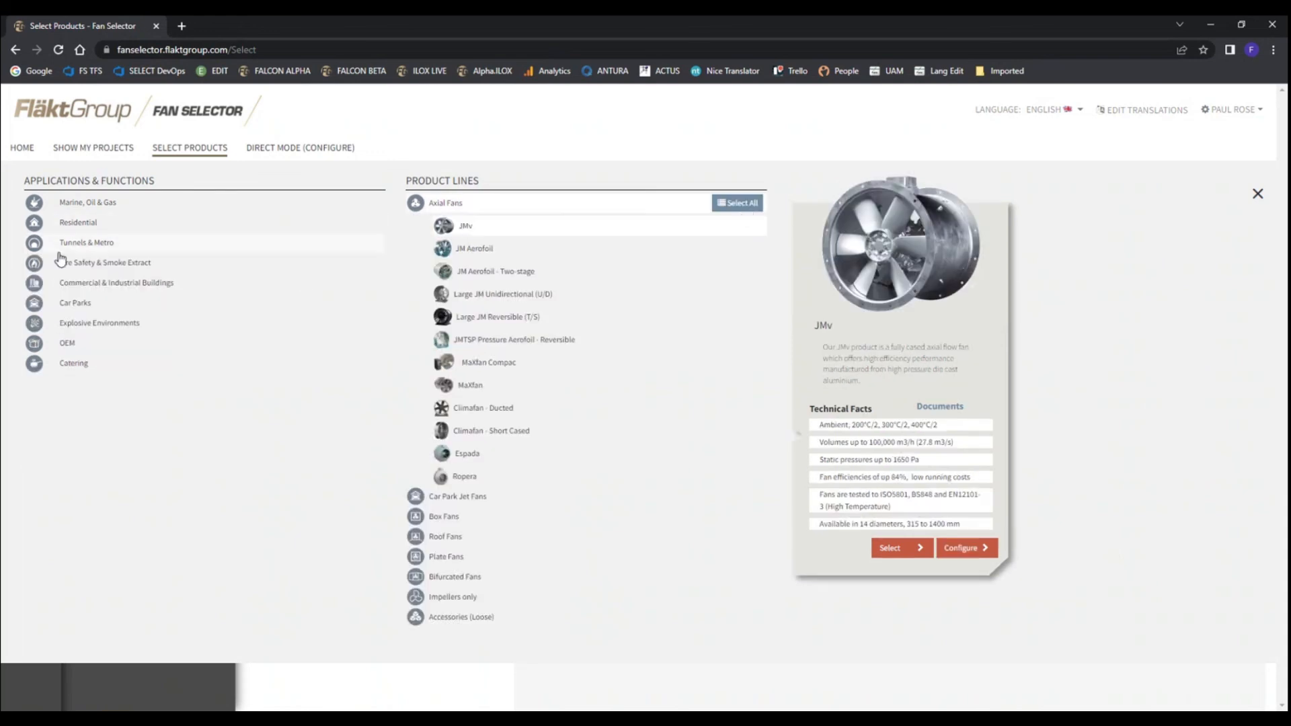
pyautogui.click(94, 245)
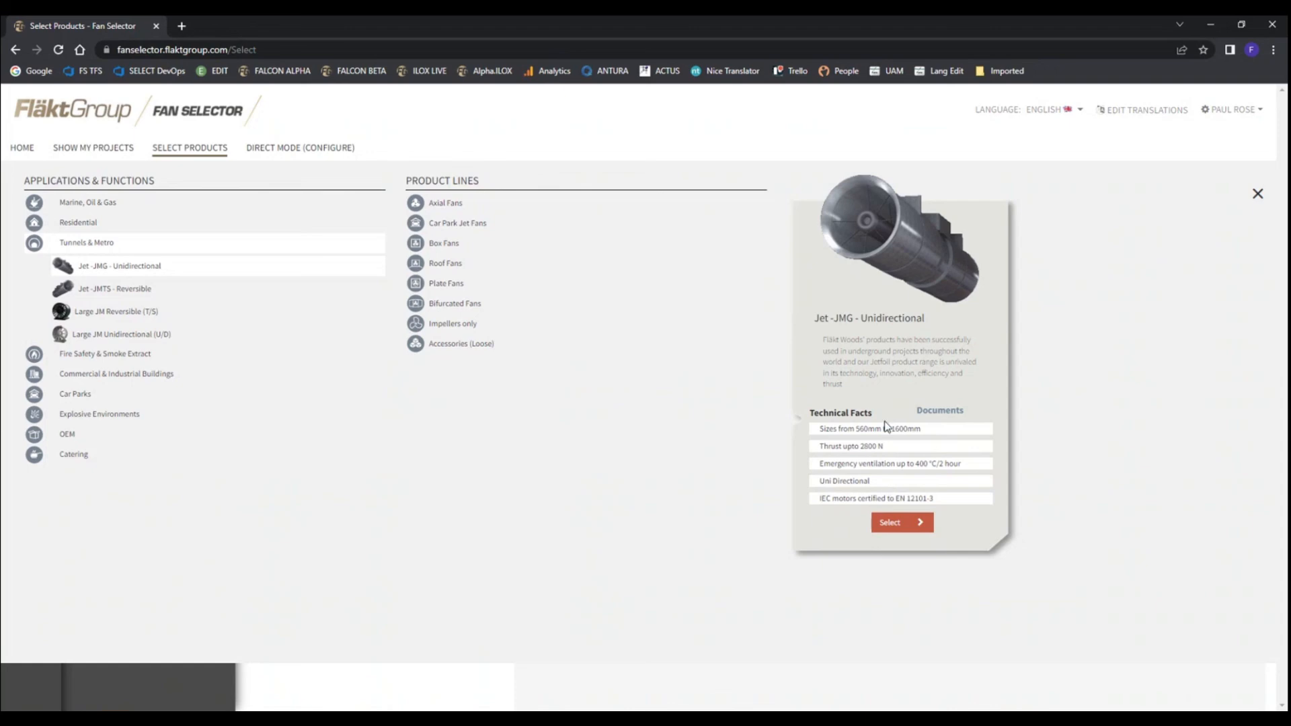
pyautogui.click(896, 525)
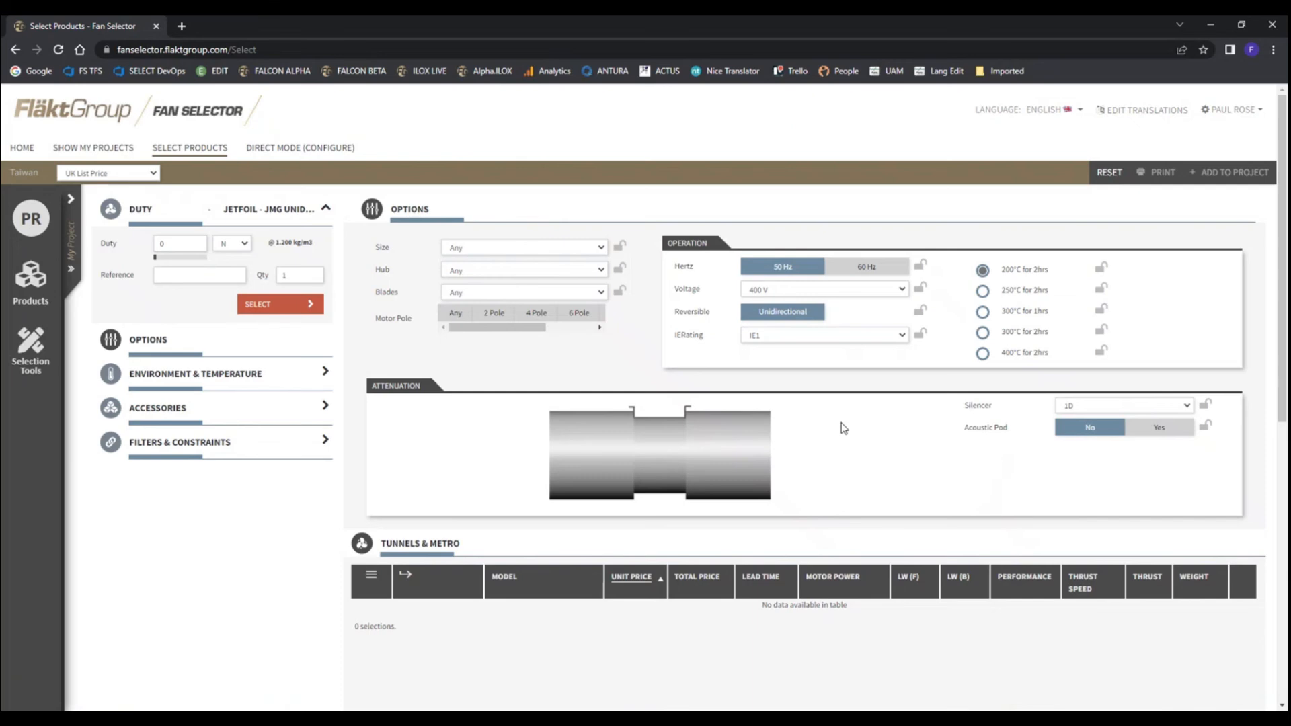
# Set the silencer to 2D and the thrust duty to 700 N, and run the tunnel jet fan selection
pyautogui.click(1185, 406)
pyautogui.click(1113, 464)
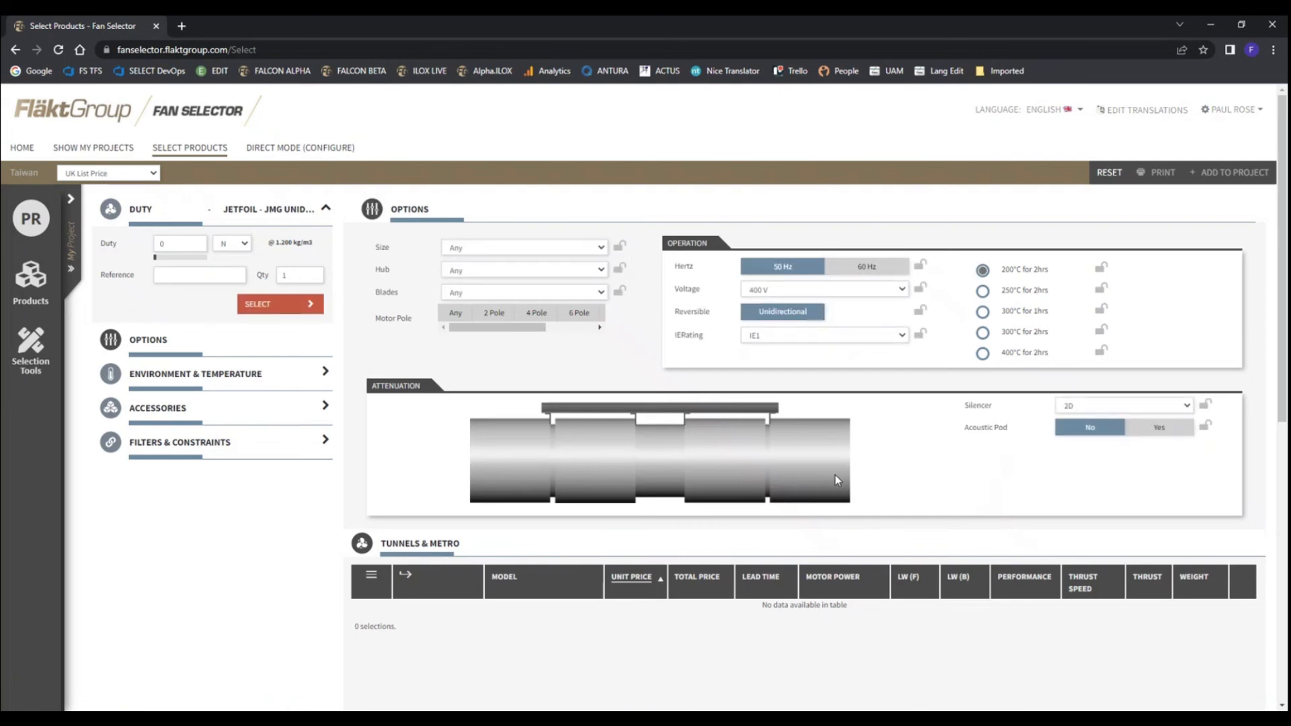
pyautogui.click(186, 246)
pyautogui.write('700')
pyautogui.click(278, 309)
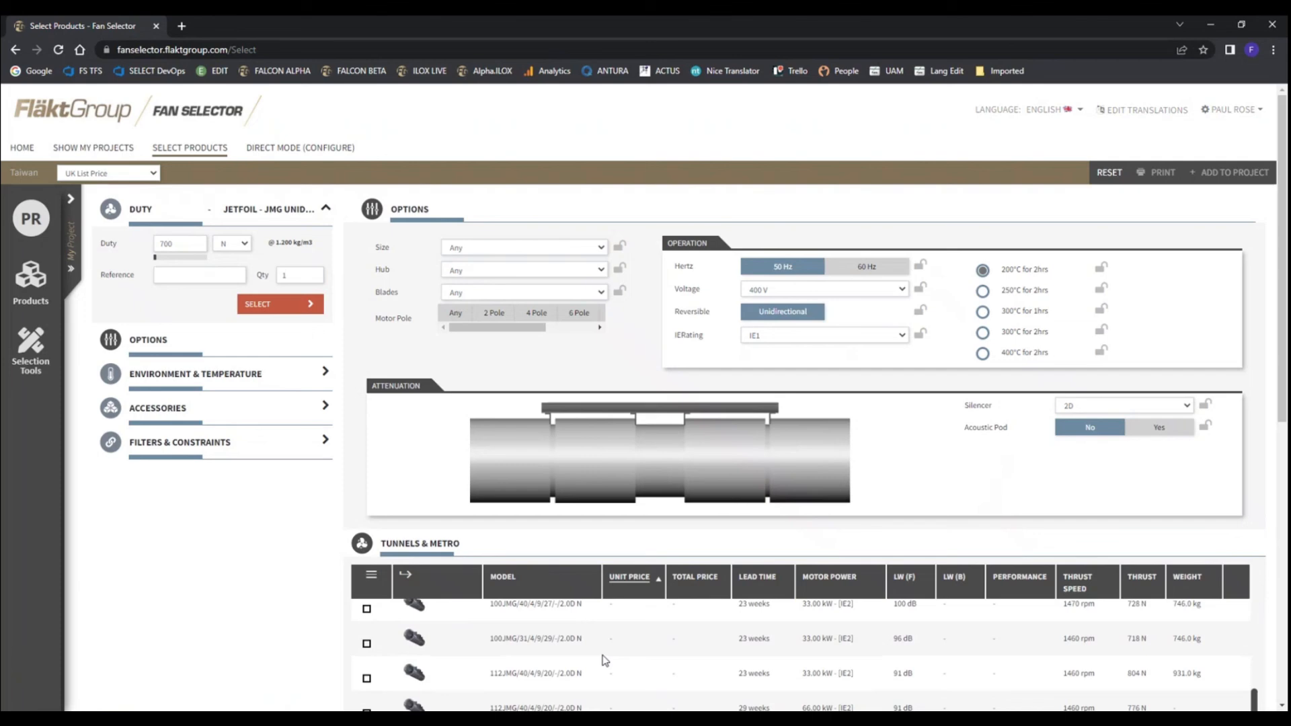
# Review the Tunnels & Metro results and examine the summary of the 100JMG/31/4/9/29/-/2.0D N fan, including its dimensions and acoustics
pyautogui.scroll(-2, 673, 592)
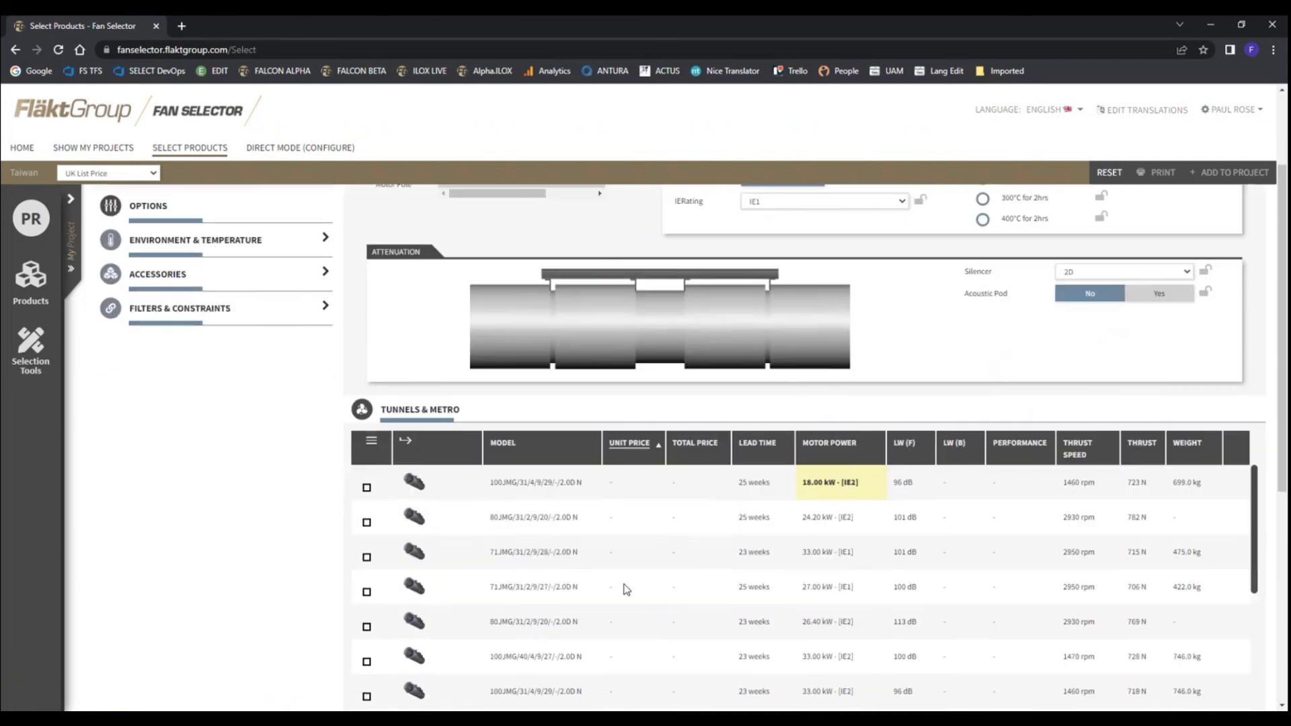
pyautogui.scroll(2, 625, 592)
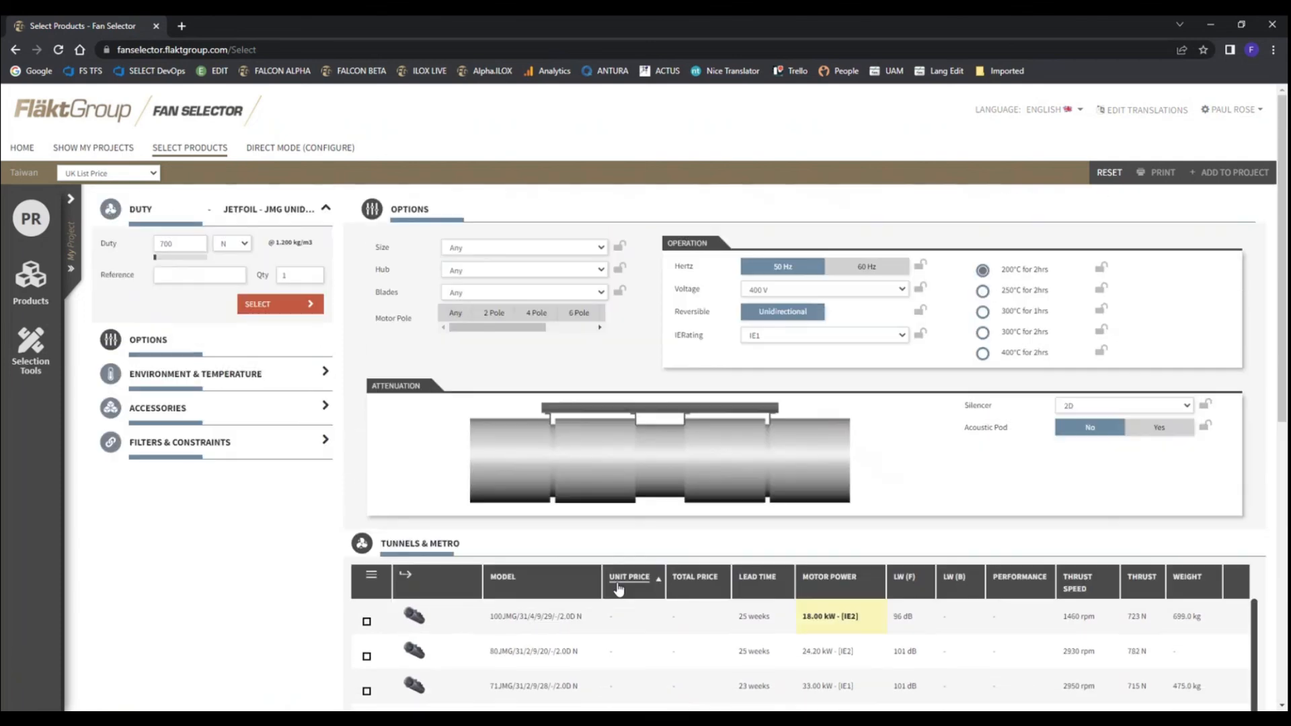
pyautogui.click(550, 621)
pyautogui.click(638, 172)
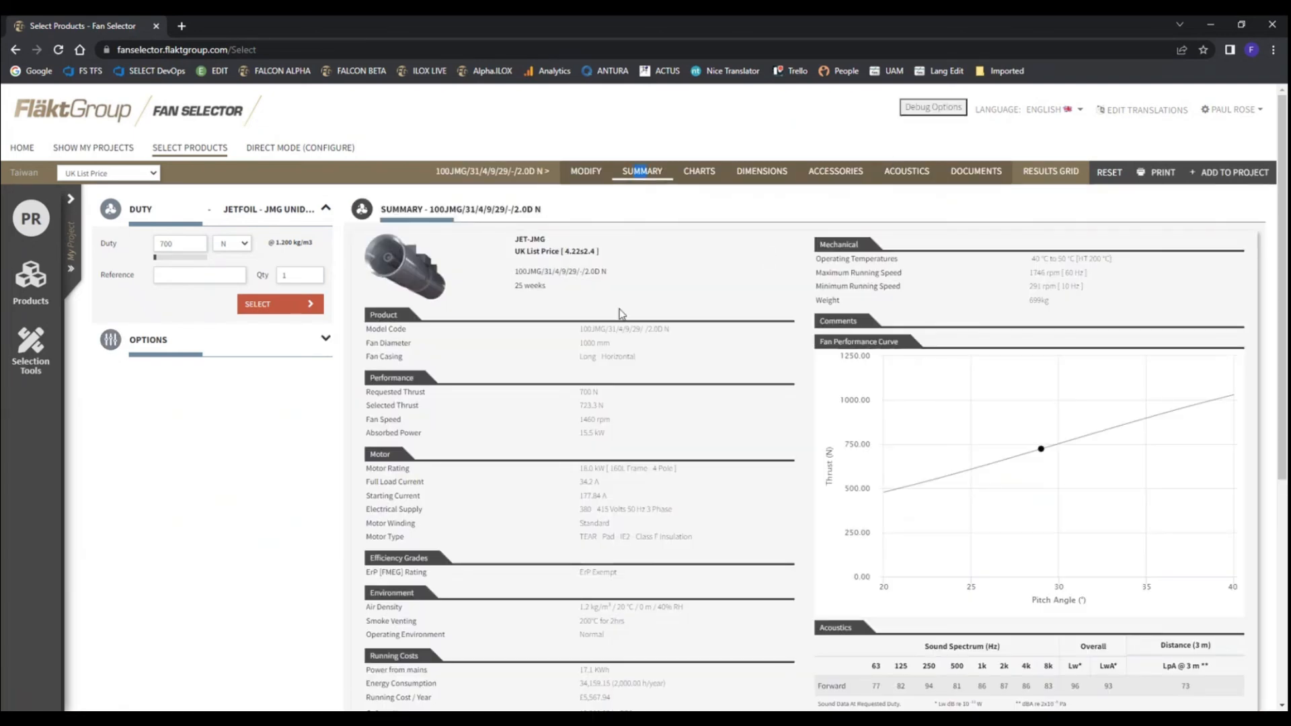
pyautogui.scroll(-1, 538, 522)
pyautogui.scroll(-4, 538, 522)
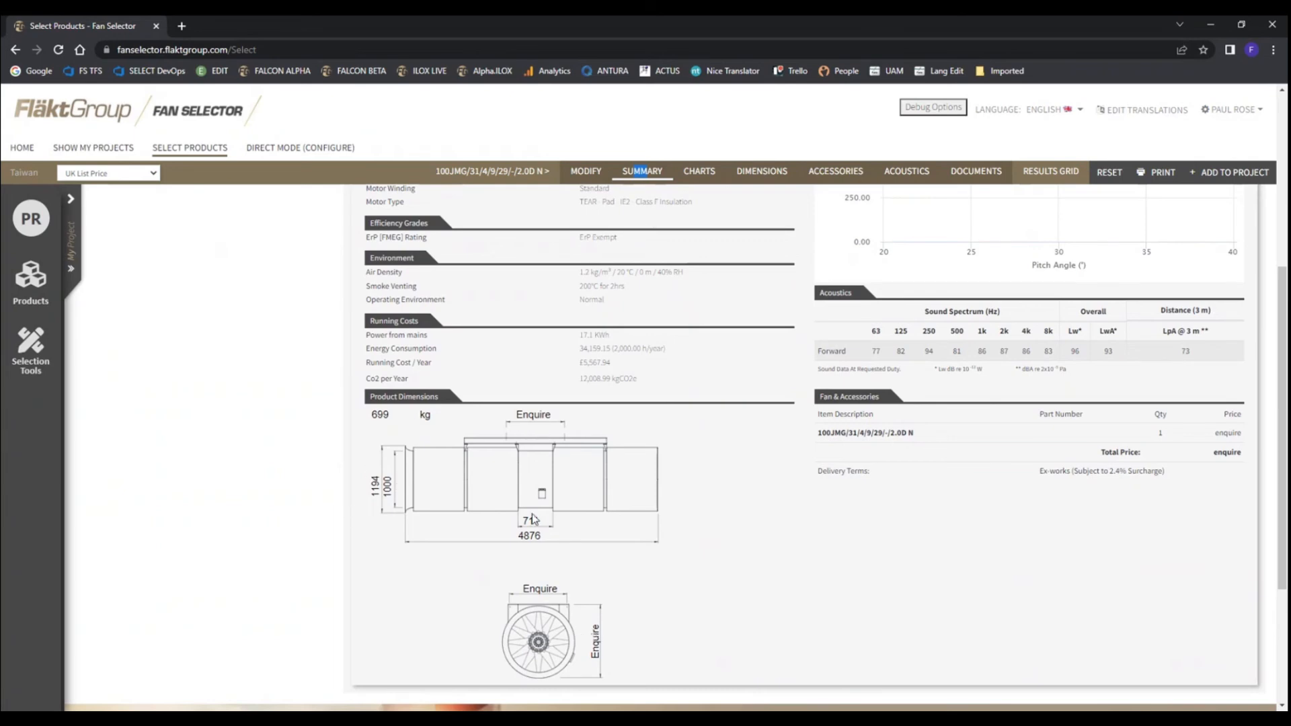
pyautogui.scroll(5, 537, 531)
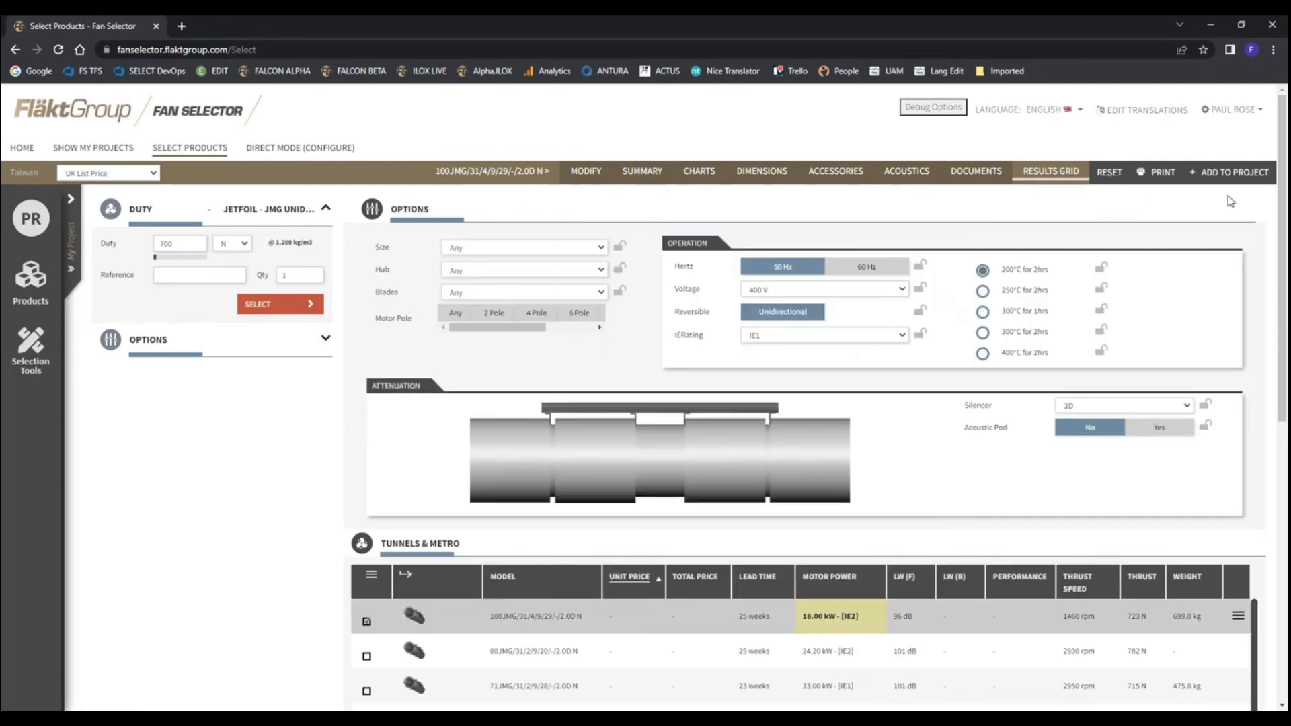
# Show the project tree, view the options for the 100JMG/31/4/9/29/-/2.0D N fan, and save the Demo 12 project
pyautogui.click(69, 200)
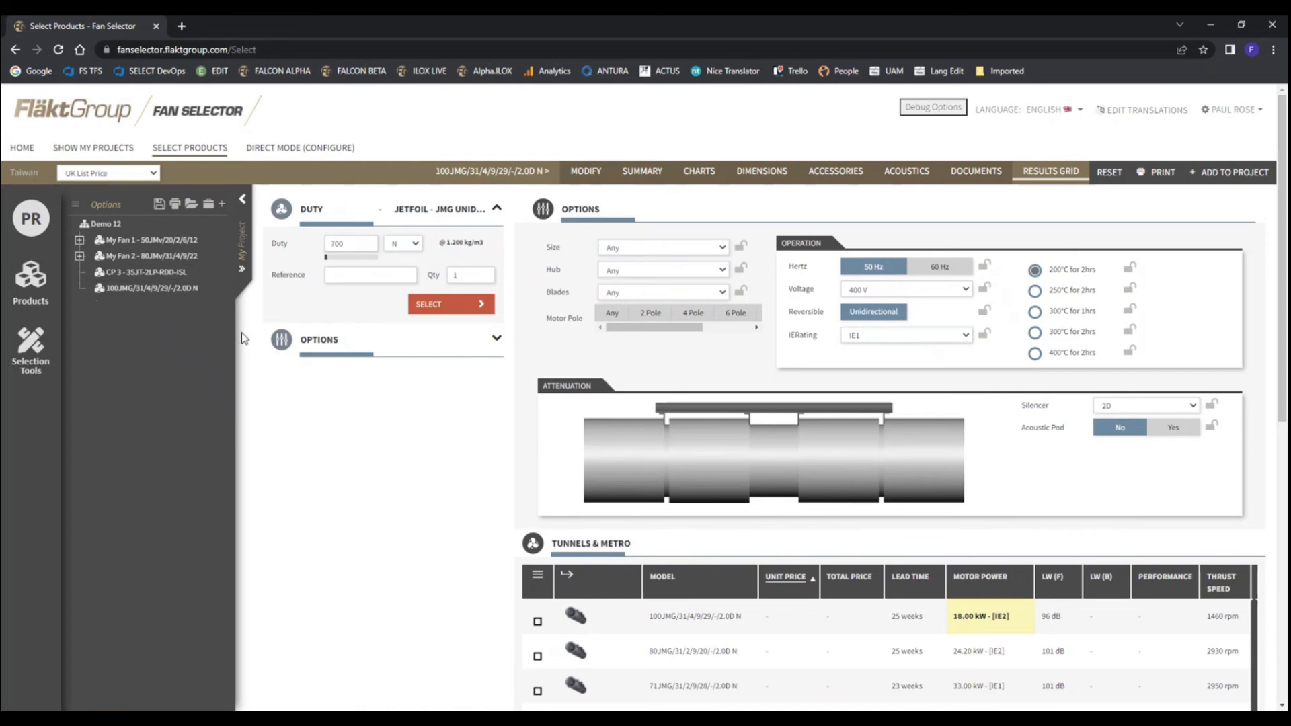
pyautogui.rightClick(146, 291)
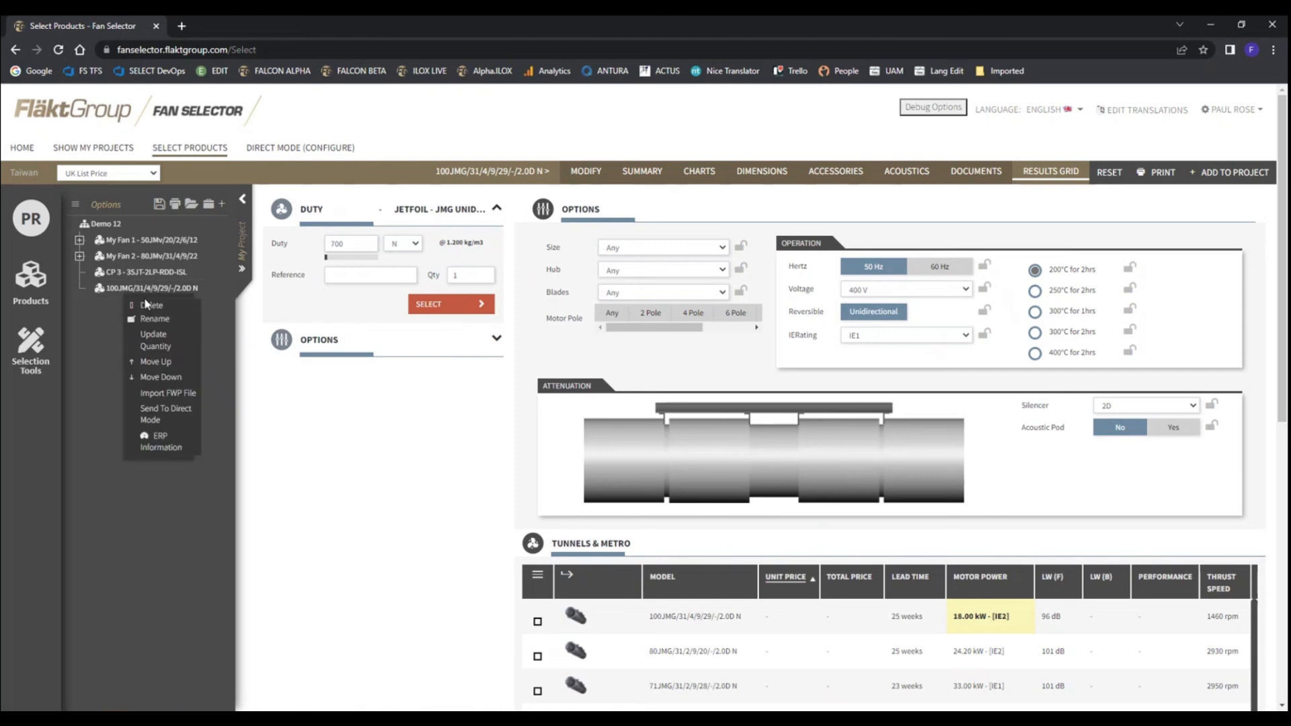
pyautogui.click(89, 334)
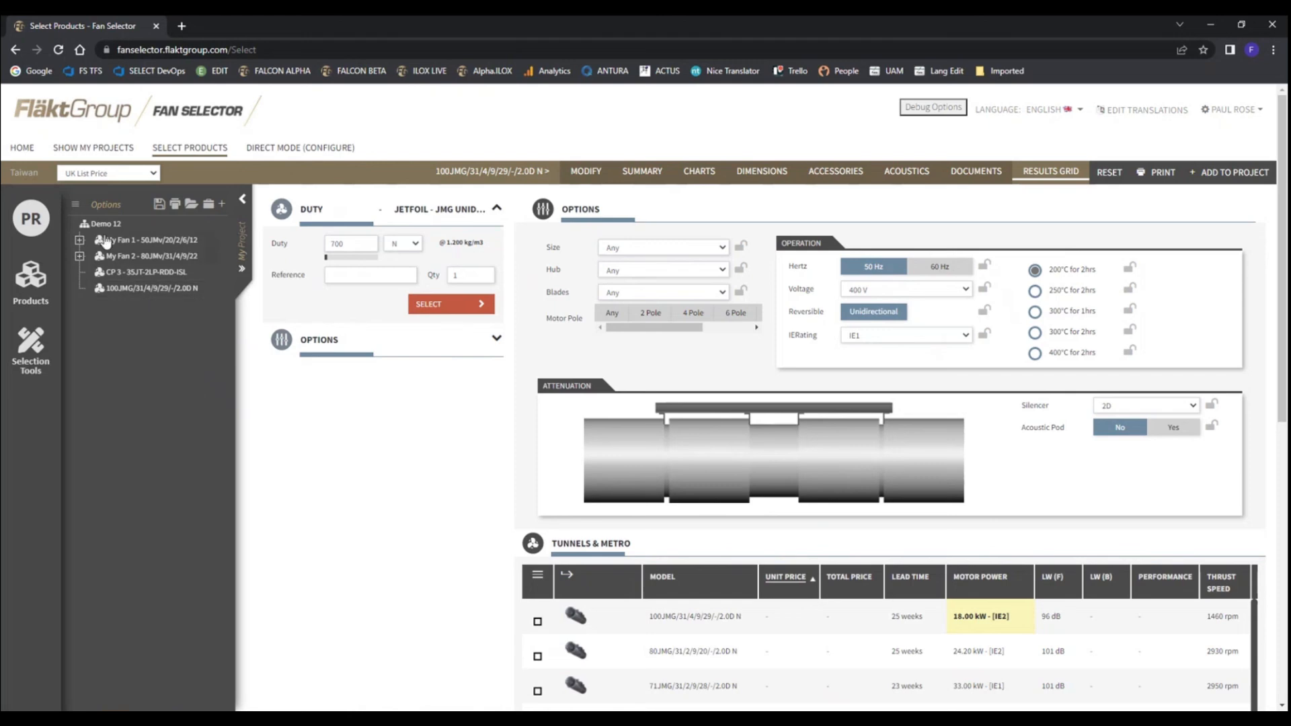
pyautogui.click(158, 205)
# Return to the home page and open the JMv axial fan for configuration from the product lines
pyautogui.click(36, 156)
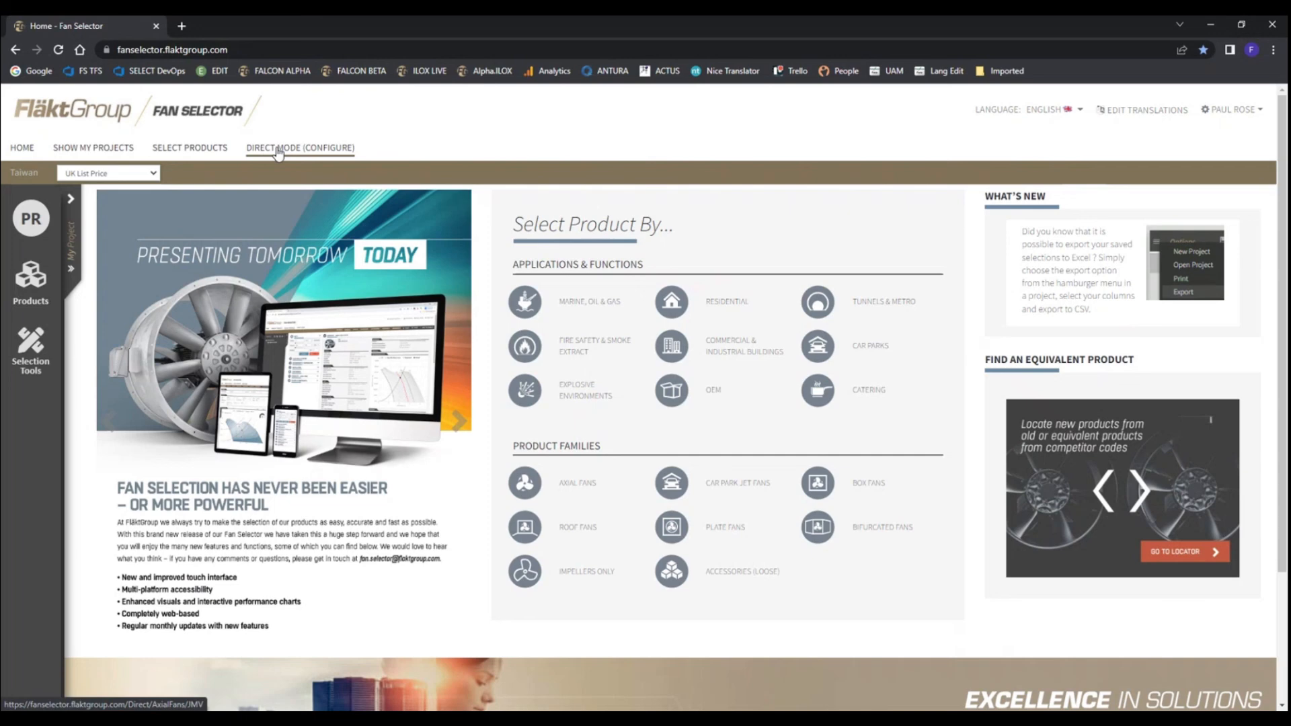
pyautogui.click(233, 155)
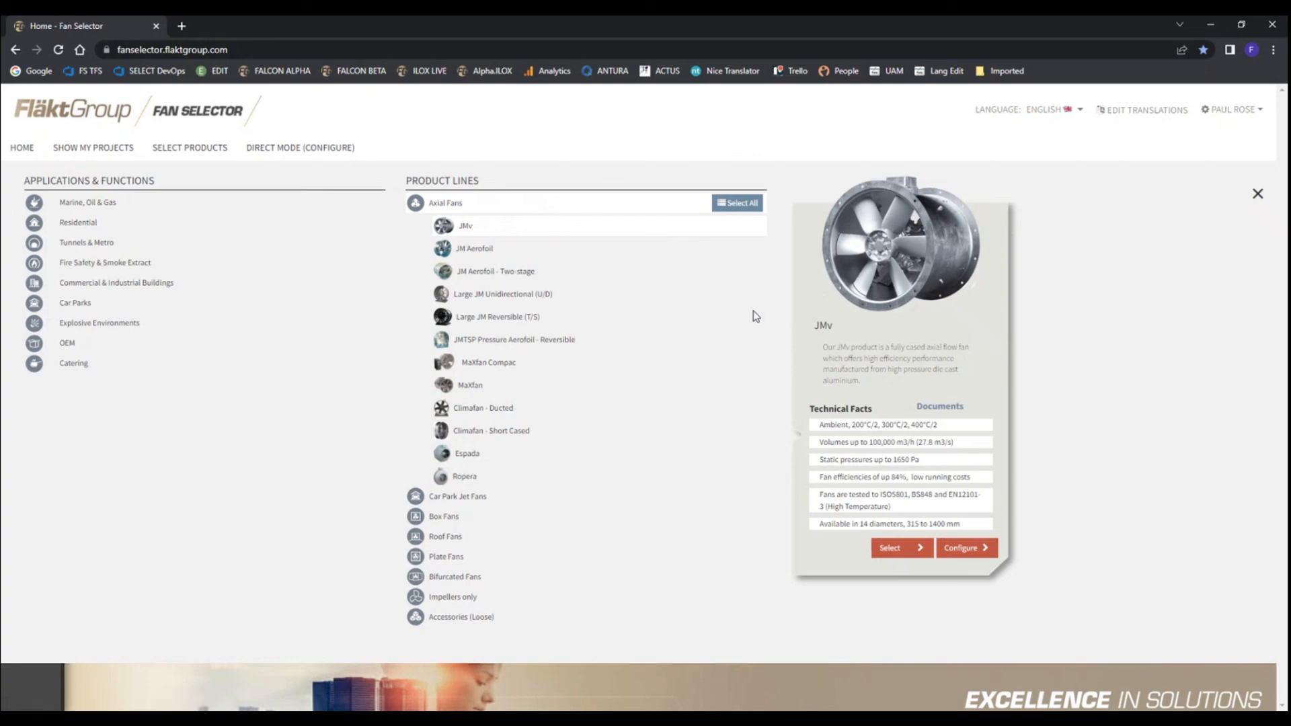
pyautogui.click(966, 548)
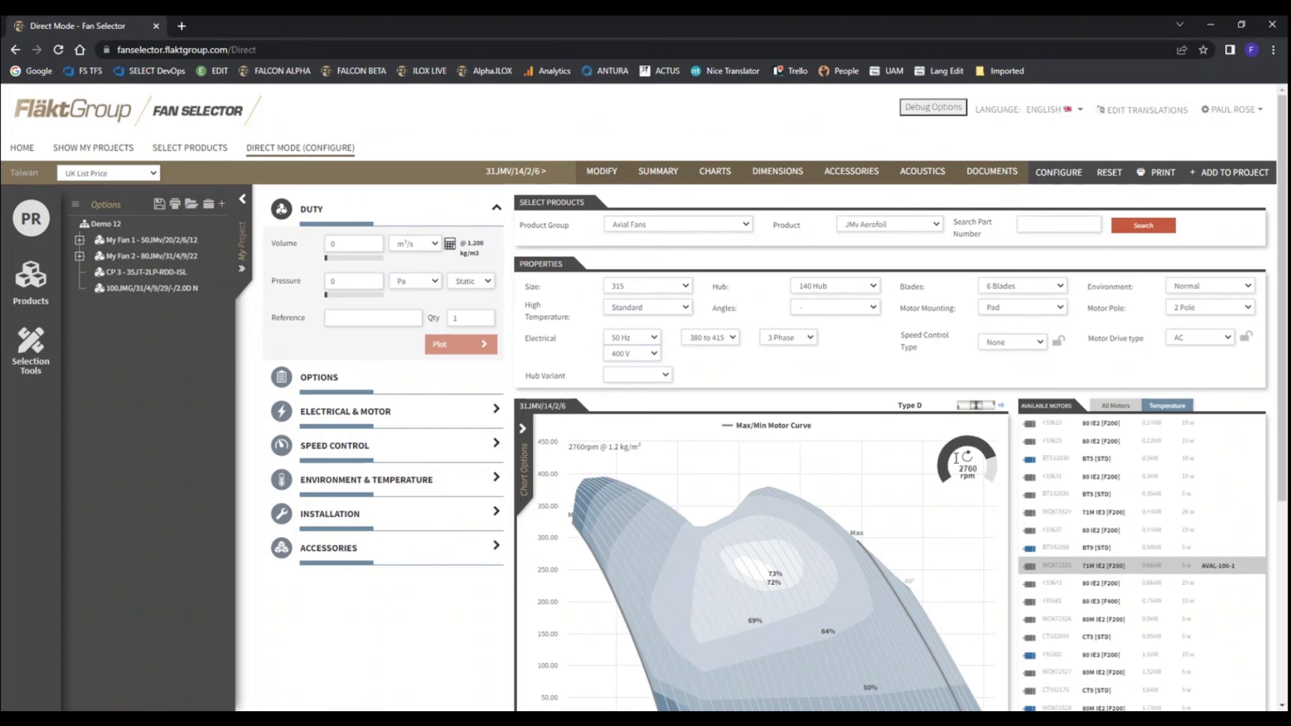
# Plot a duty point of about 0.673 m³/s at 200 Pa on the 31JMv/14/2/6 performance chart
pyautogui.scroll(-1, 1054, 458)
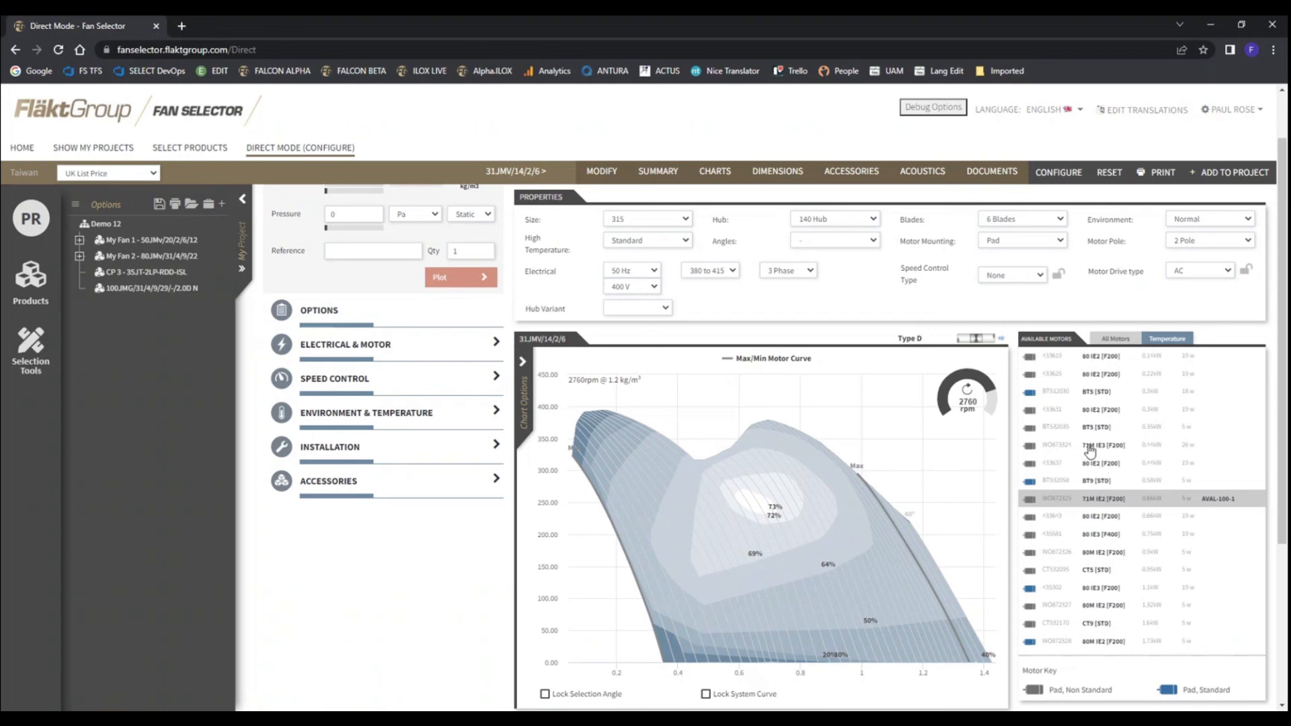
pyautogui.click(764, 534)
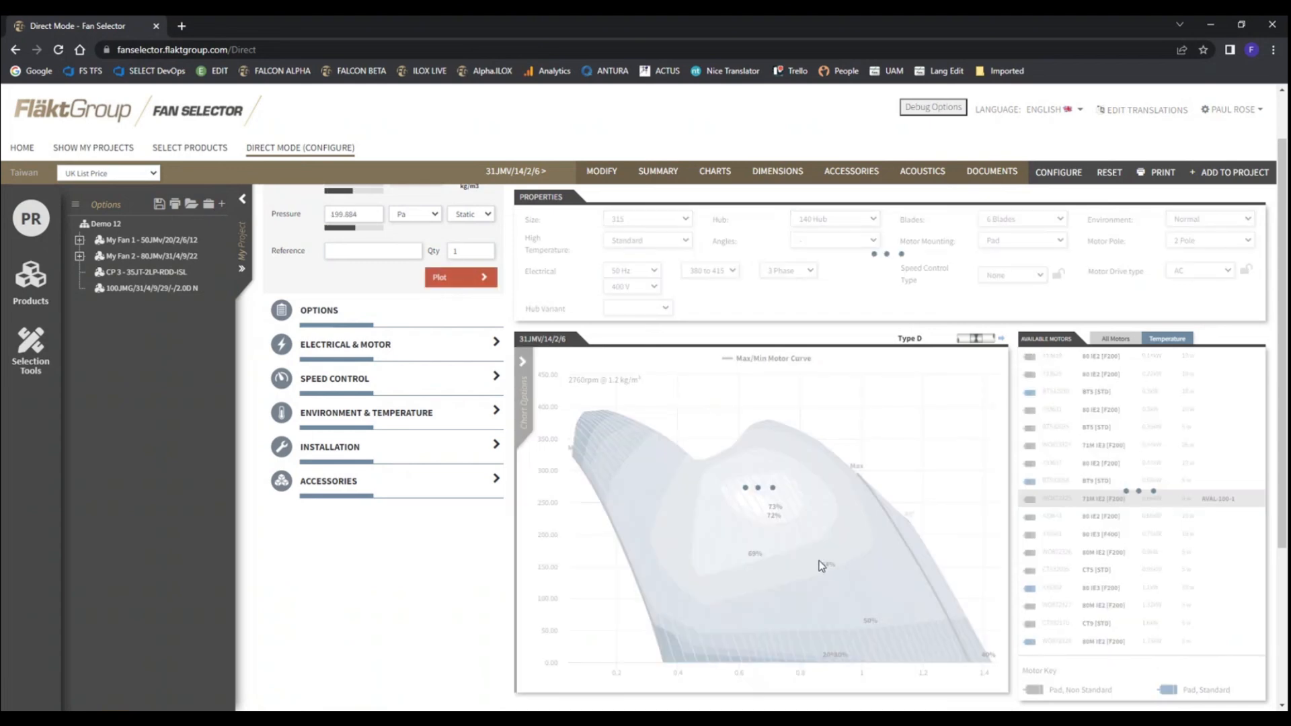
pyautogui.scroll(1, 818, 560)
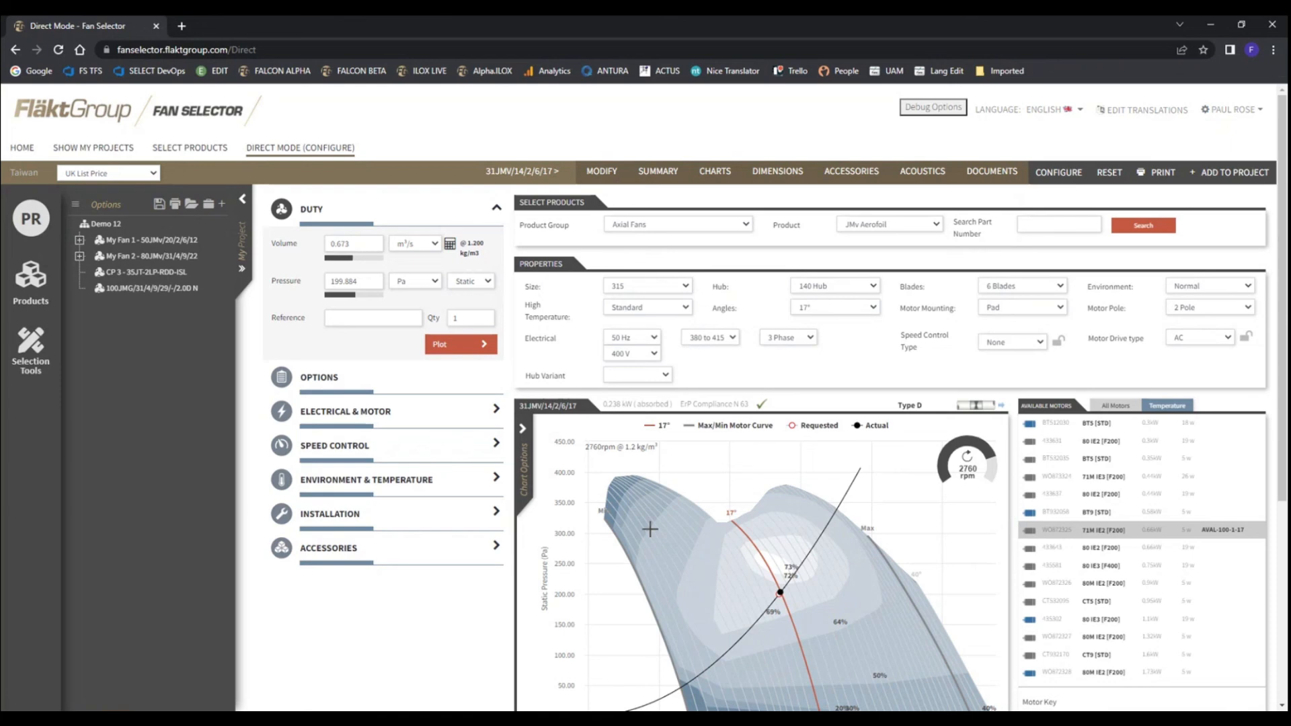
pyautogui.scroll(-1, 775, 548)
pyautogui.scroll(-1, 775, 548)
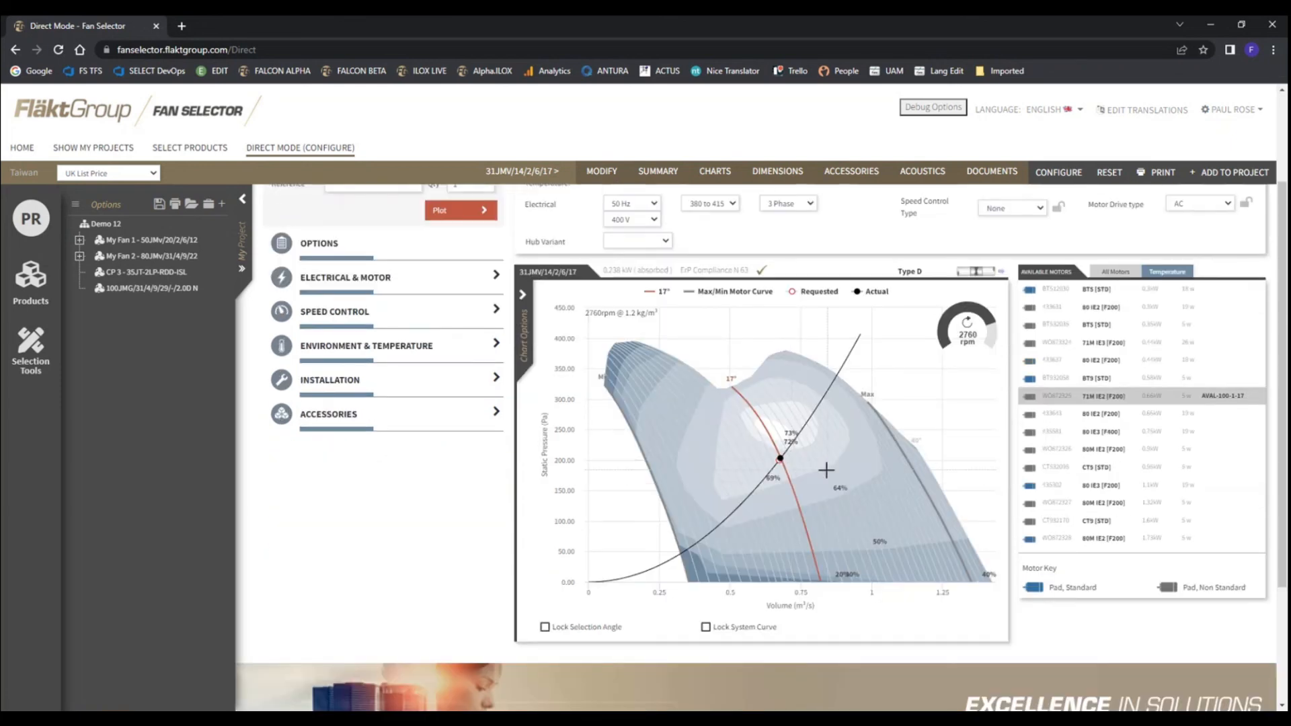
pyautogui.scroll(1, 825, 470)
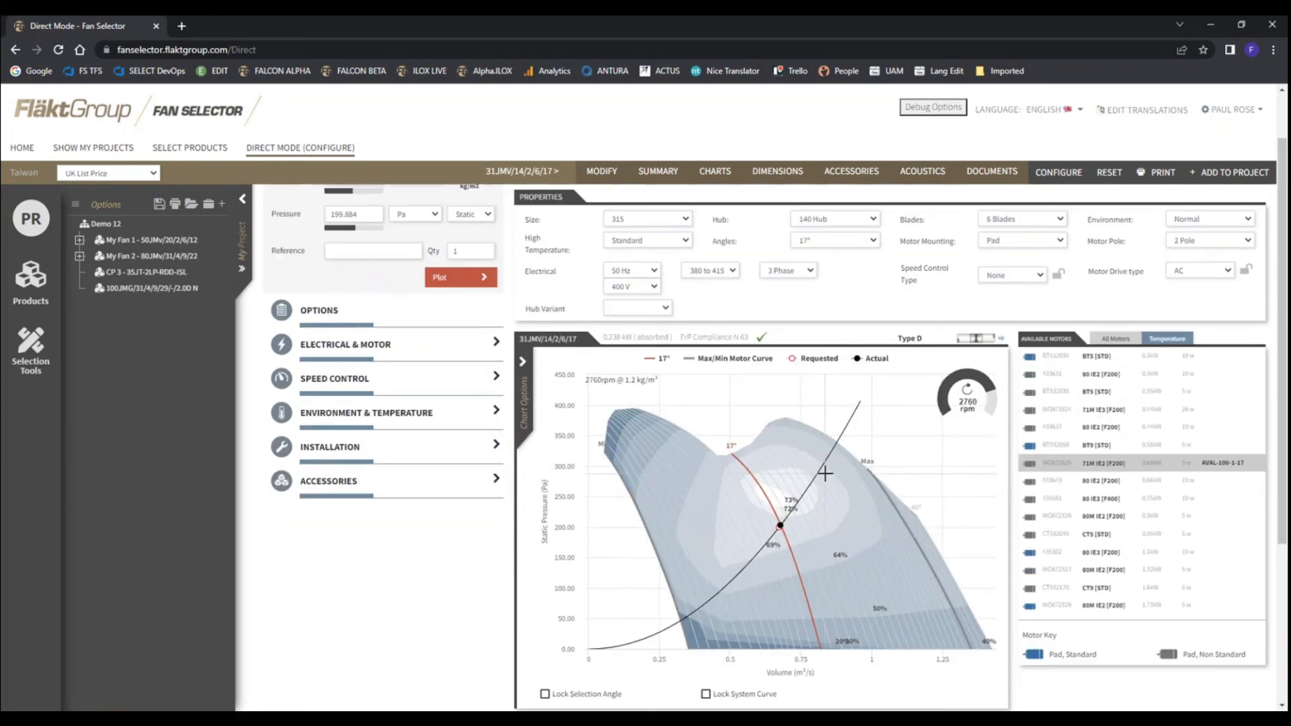
# Choose the 0.35 kW BT5 [STD] motor and examine the fan's summary, including its performance and dimensions
pyautogui.click(1096, 393)
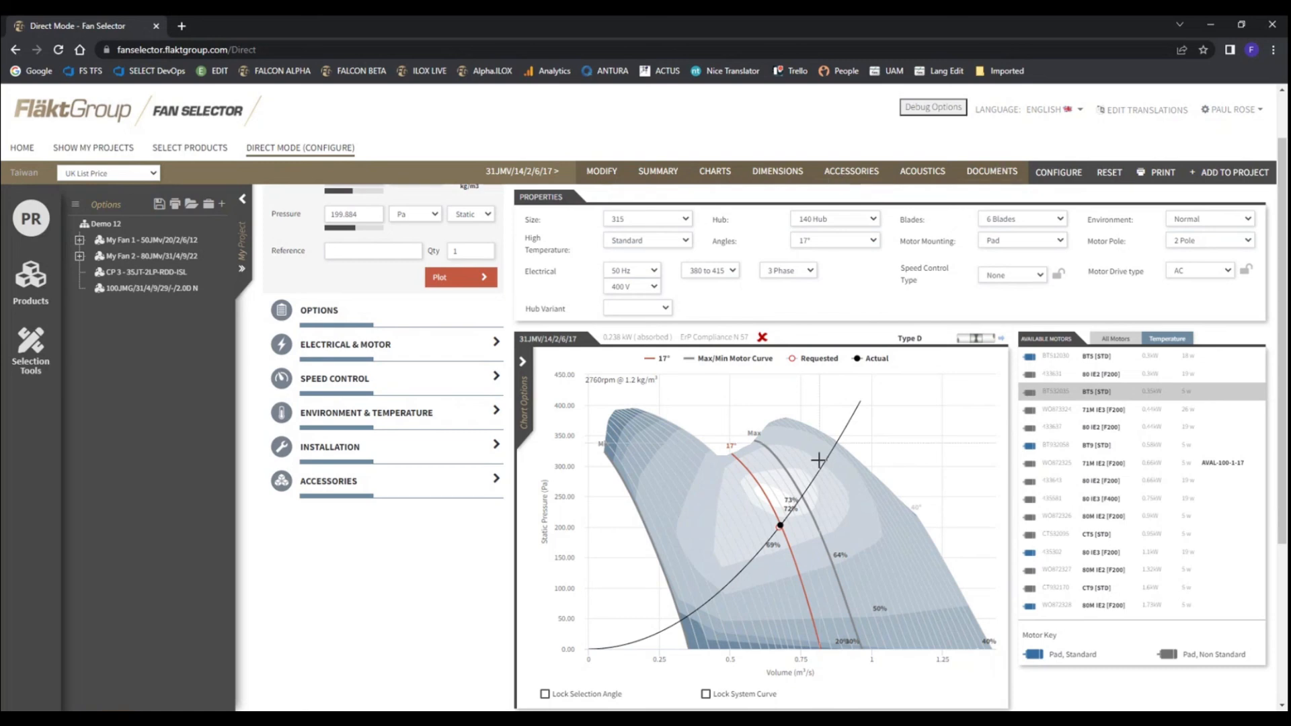
pyautogui.click(658, 171)
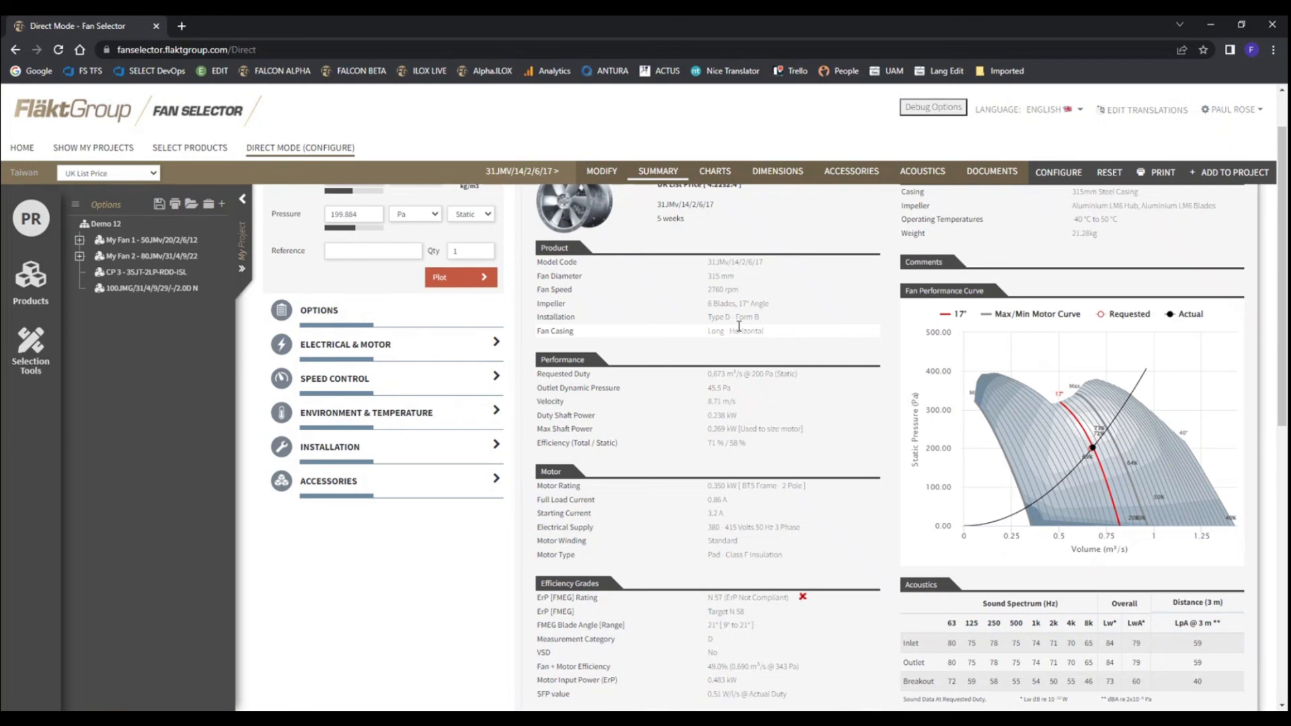
pyautogui.scroll(-5, 753, 356)
pyautogui.scroll(-3, 770, 392)
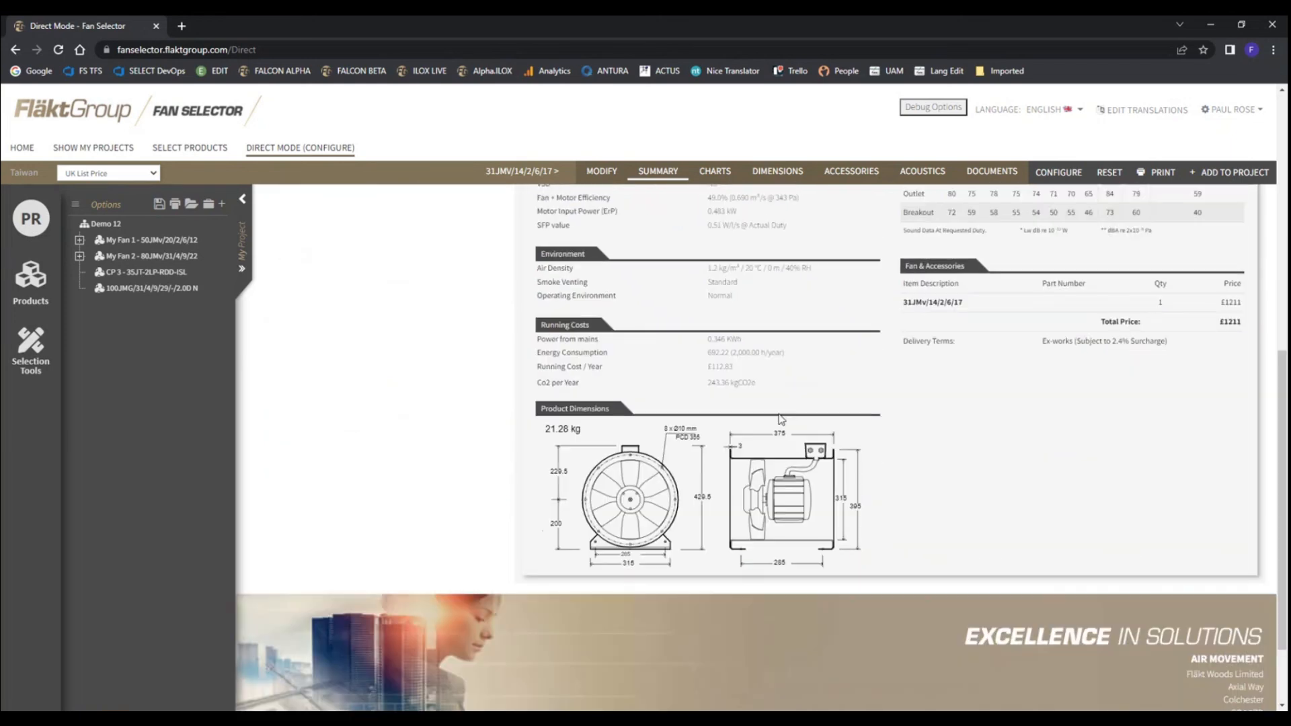
pyautogui.scroll(9, 771, 396)
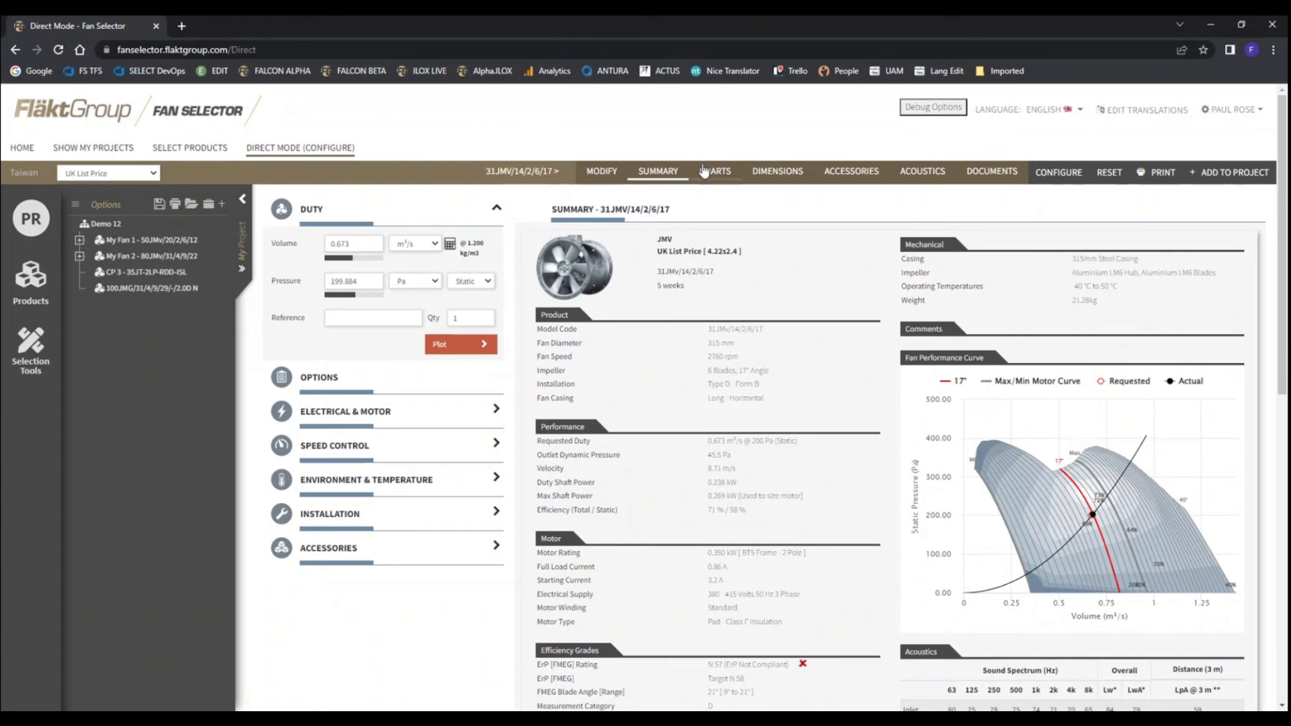
# Return to the configuration view and look through the available products and product groups
pyautogui.click(1062, 174)
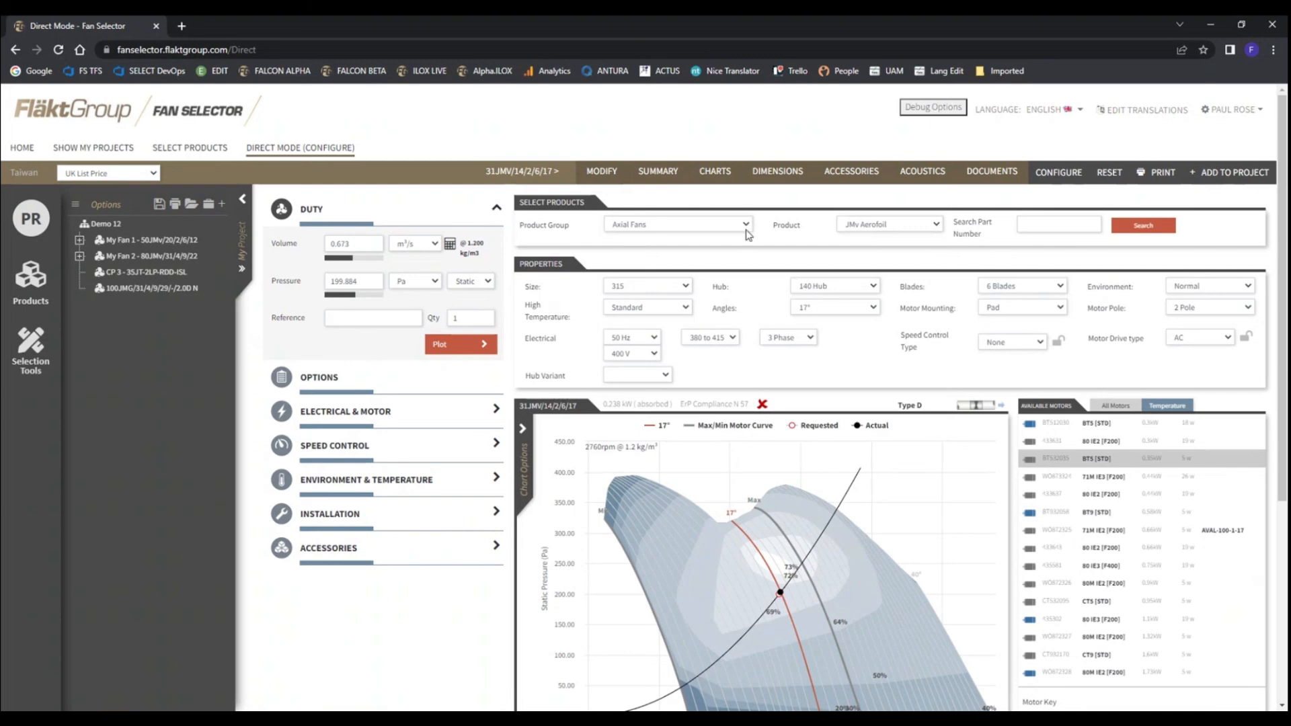
pyautogui.click(863, 235)
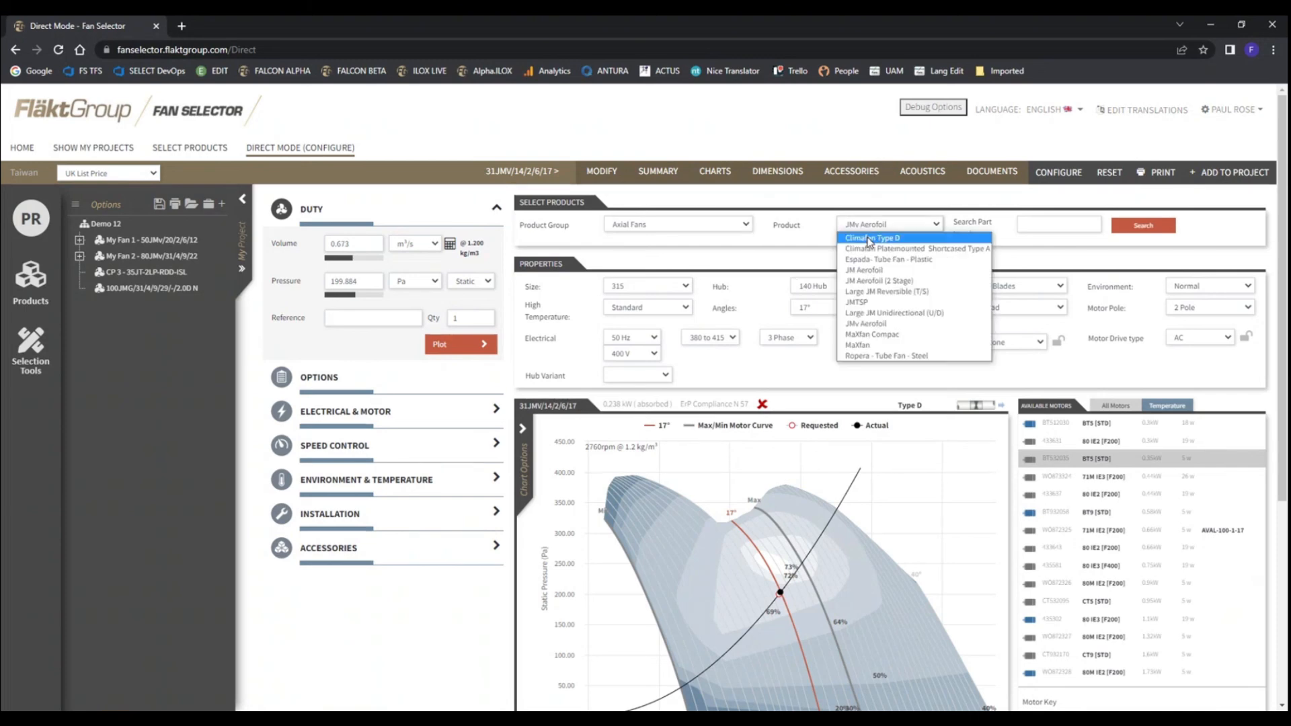
pyautogui.click(771, 243)
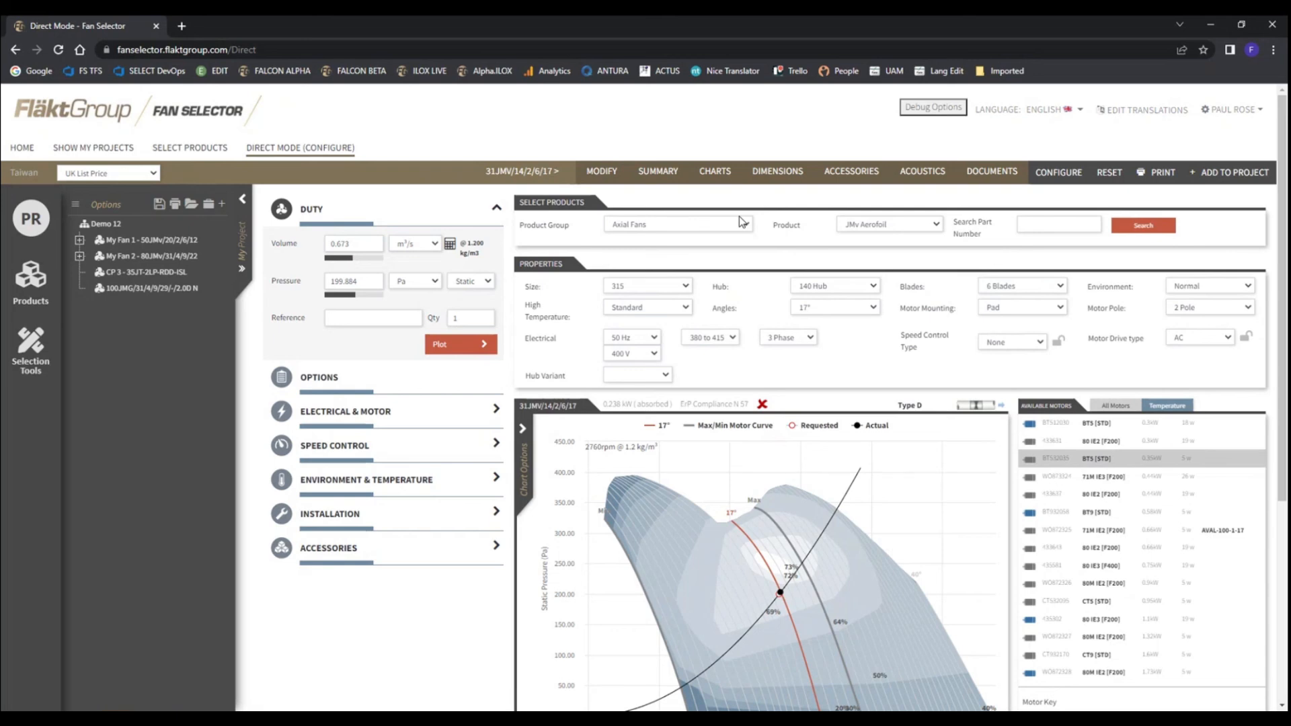
pyautogui.click(740, 224)
pyautogui.click(785, 247)
# Hide the project tree to widen the configuration view and examine the part number search
pyautogui.click(1049, 226)
pyautogui.click(243, 199)
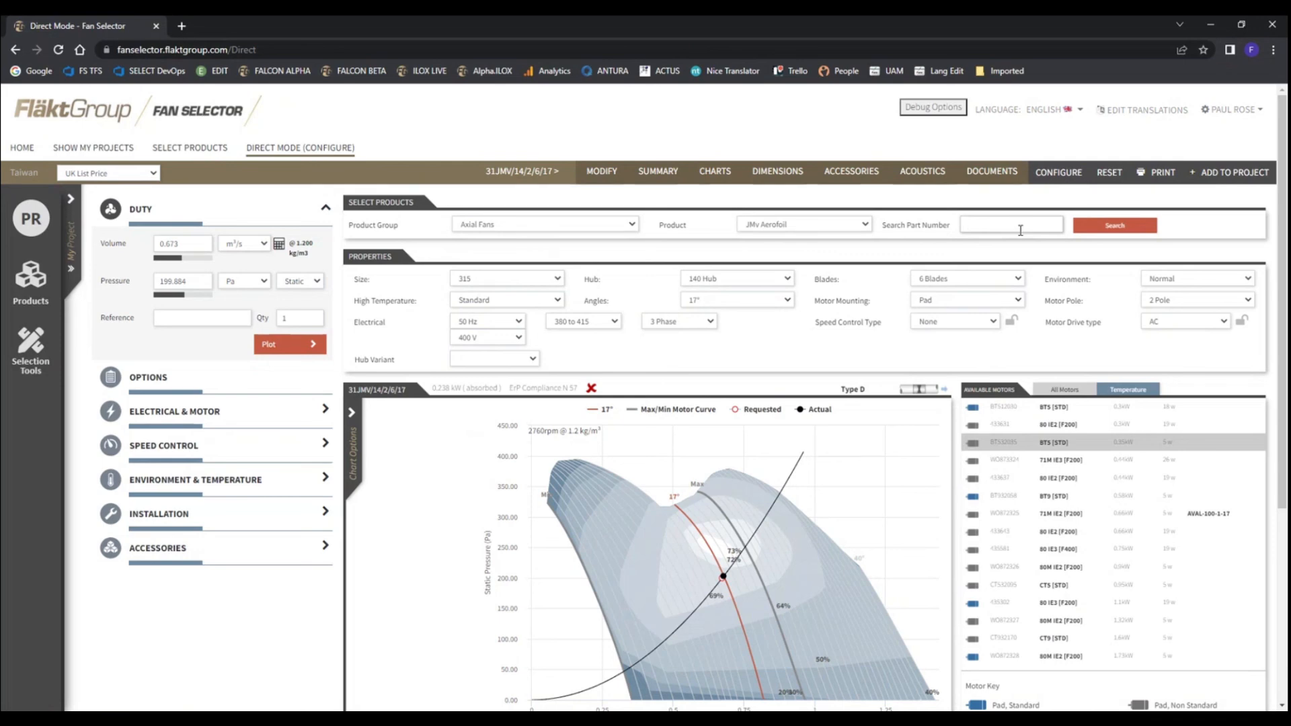
pyautogui.click(971, 225)
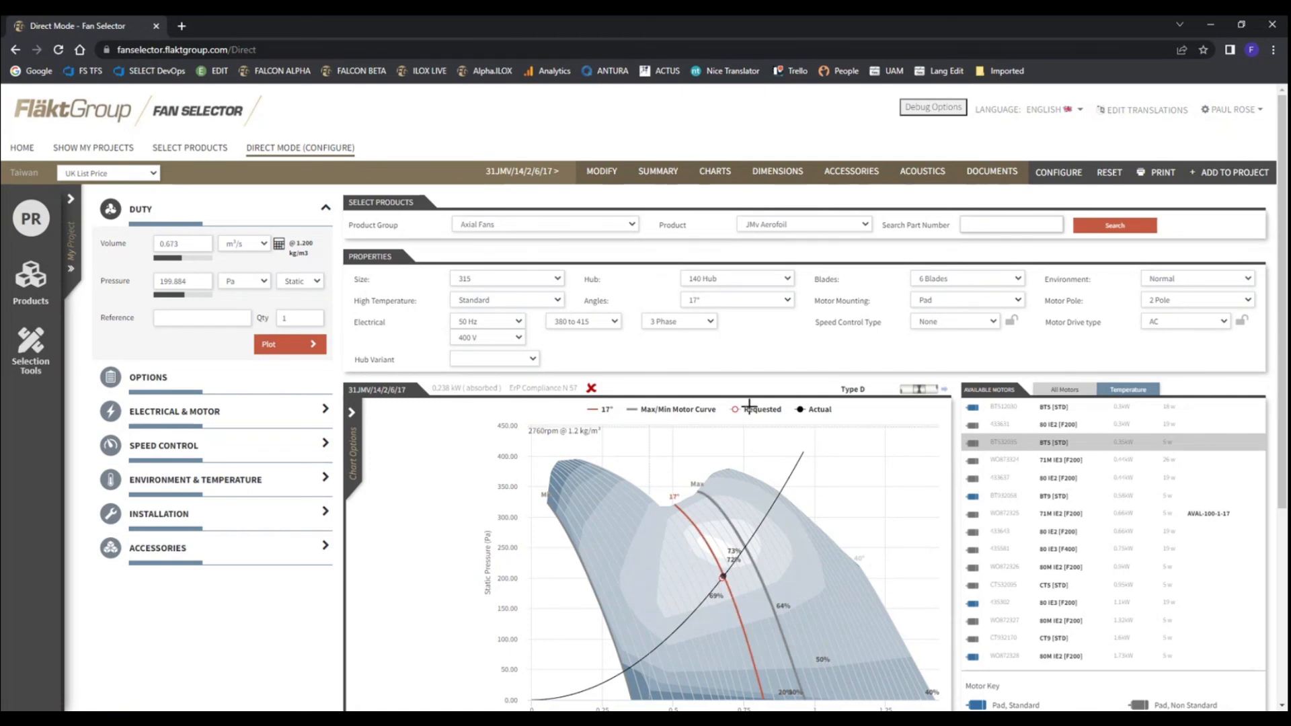
pyautogui.scroll(-1, 796, 443)
pyautogui.scroll(1, 650, 319)
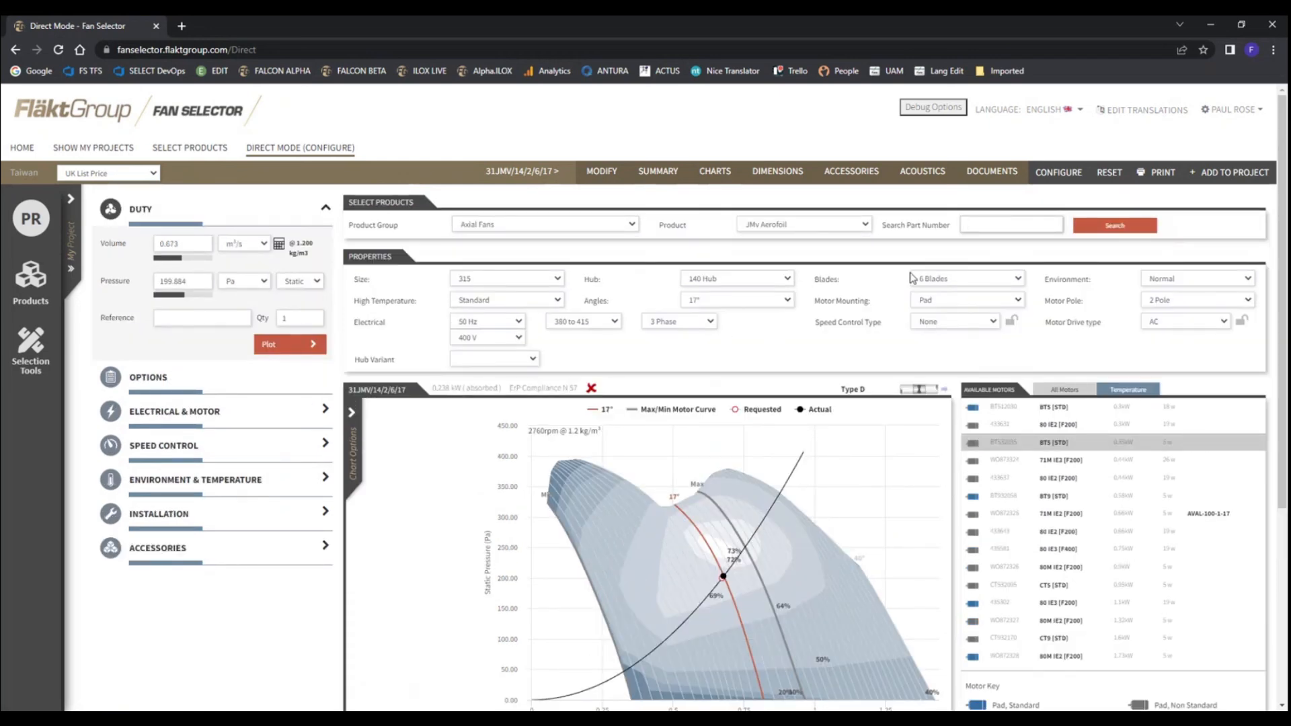
pyautogui.click(1012, 227)
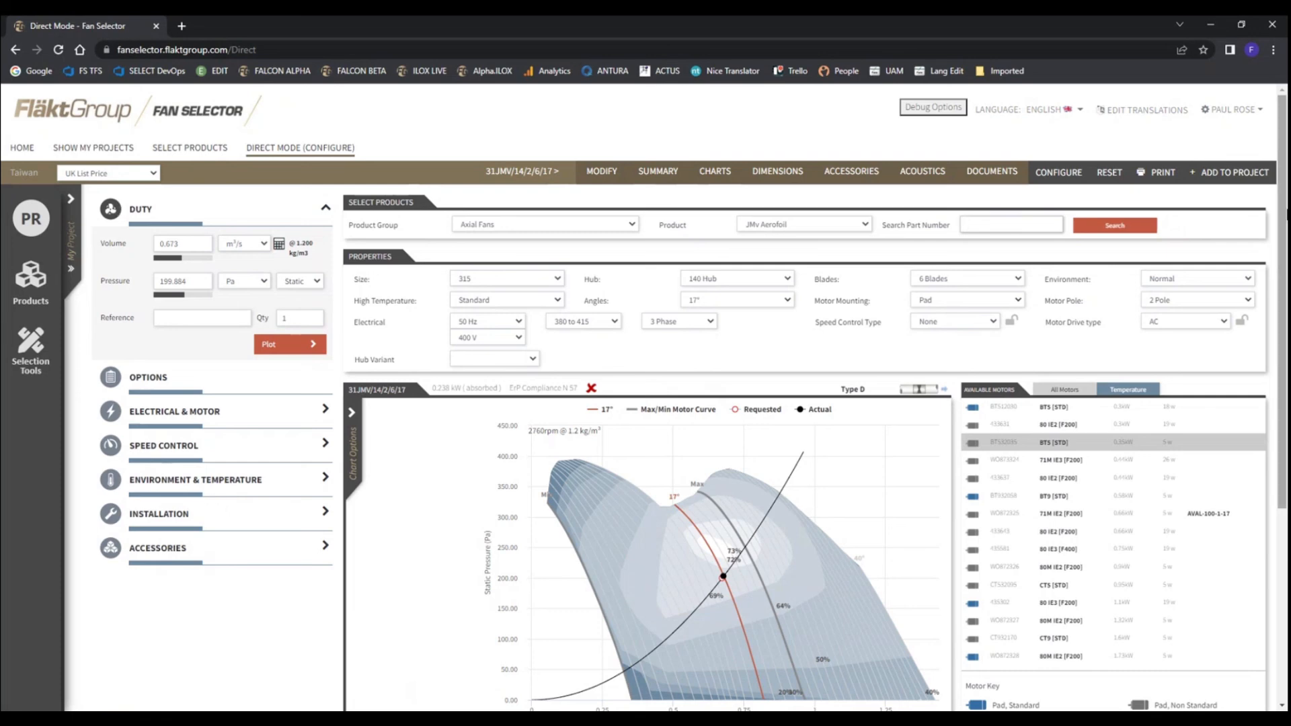
# Show the project tree again and add the configured 31JMv/14/2/6/17 fan to the Demo 12 project
pyautogui.click(70, 199)
pyautogui.click(1230, 172)
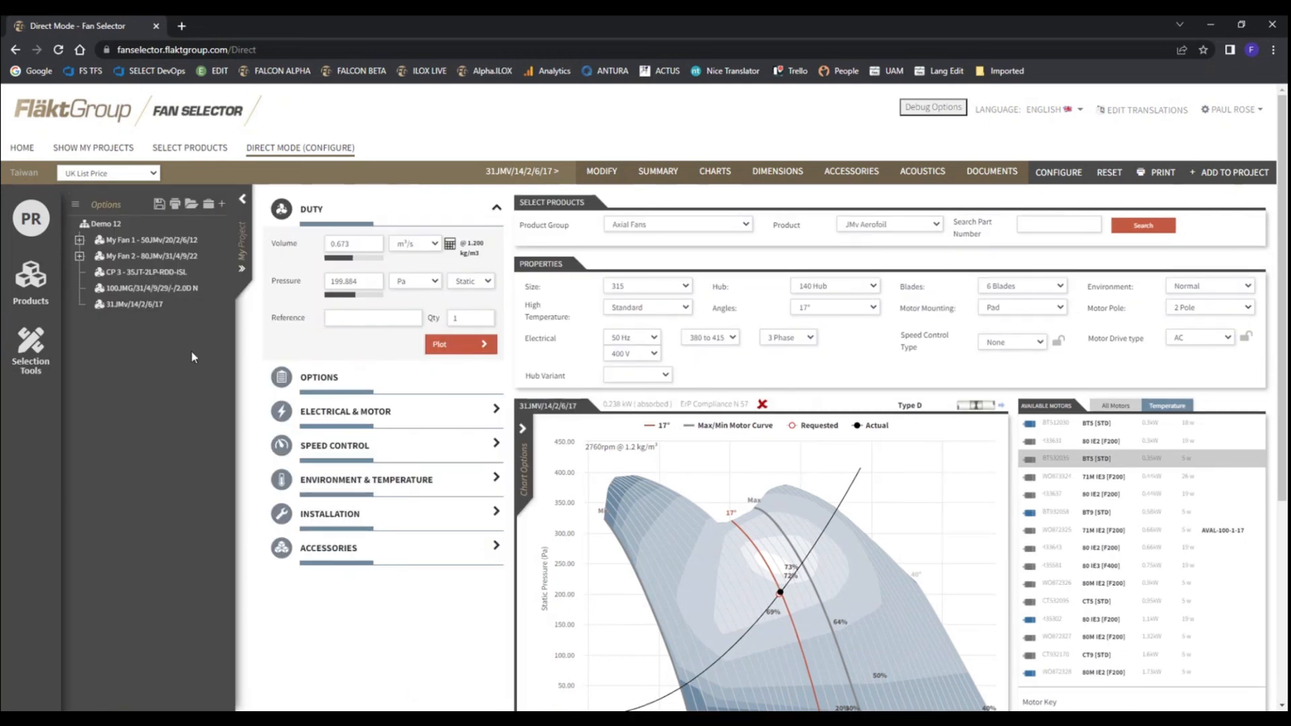
pyautogui.click(359, 321)
# Go back to the home page, accept leaving the configuration page, and show the project tree
pyautogui.click(22, 148)
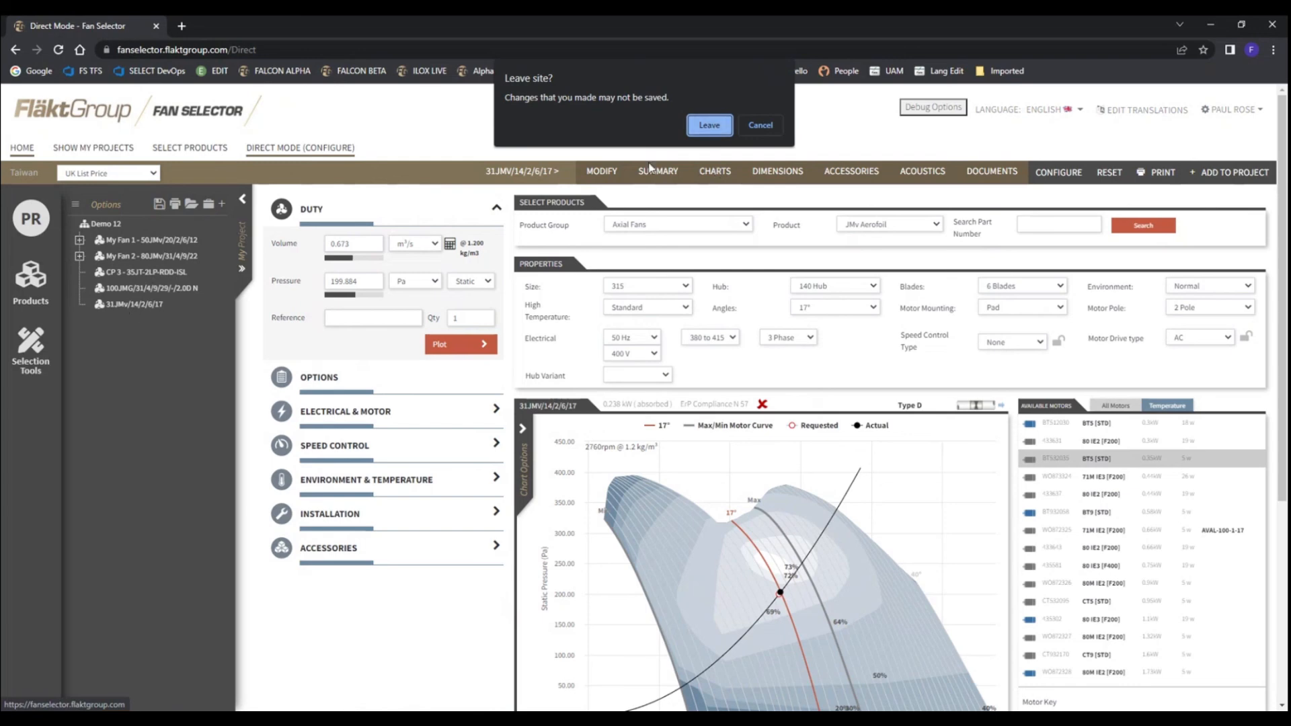
pyautogui.click(710, 126)
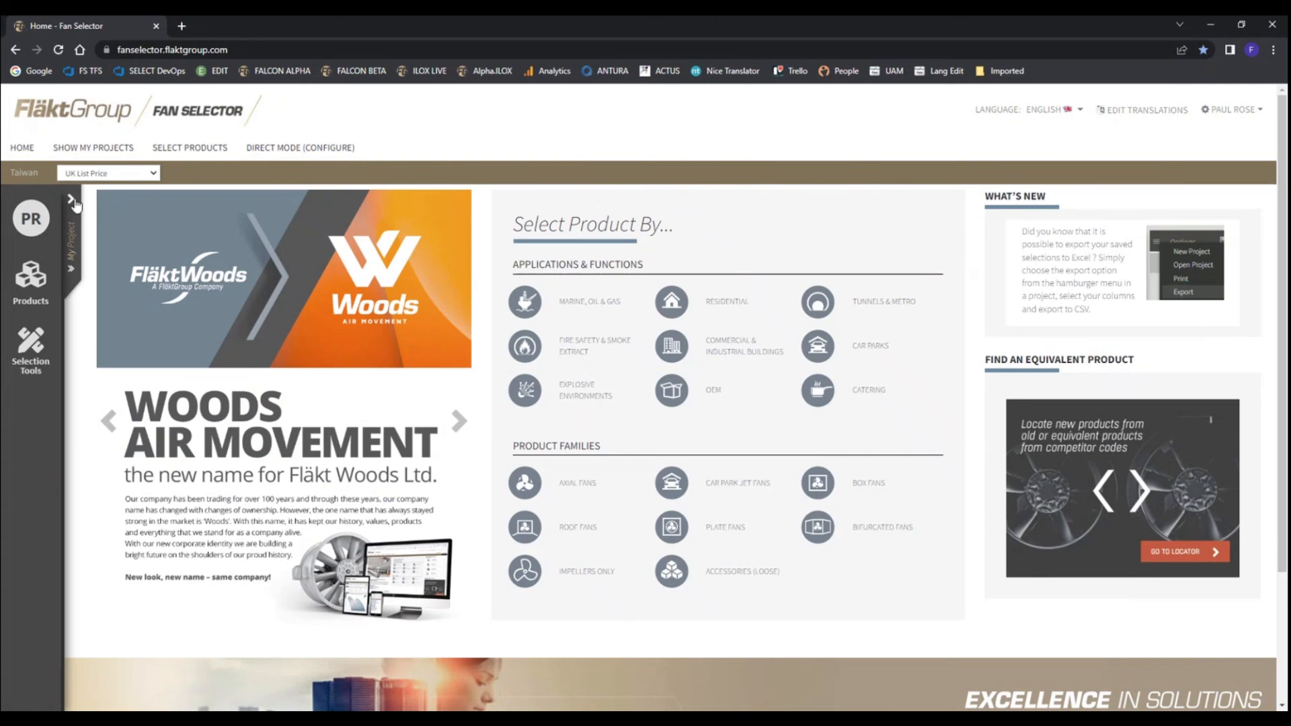
pyautogui.click(73, 201)
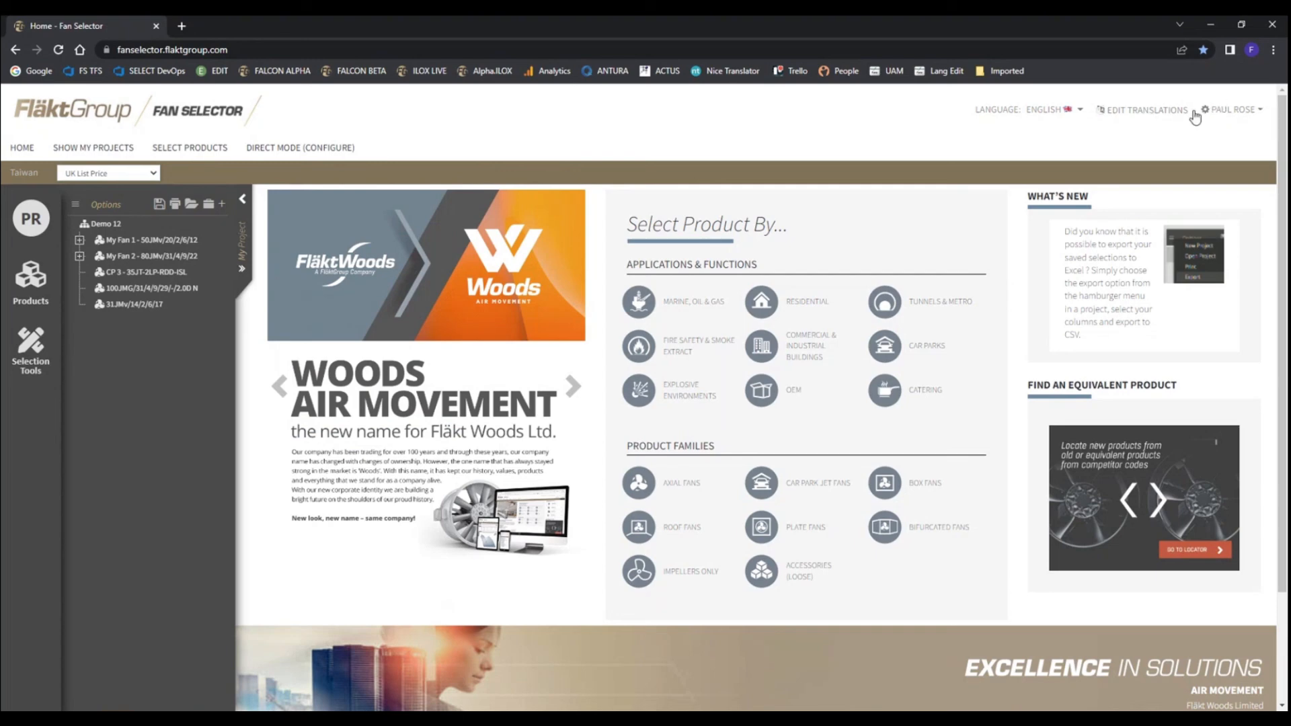
# Open the program settings and examine the Show Prices printout option, the volume and pressure unit choices, and the sound distance
pyautogui.click(1261, 112)
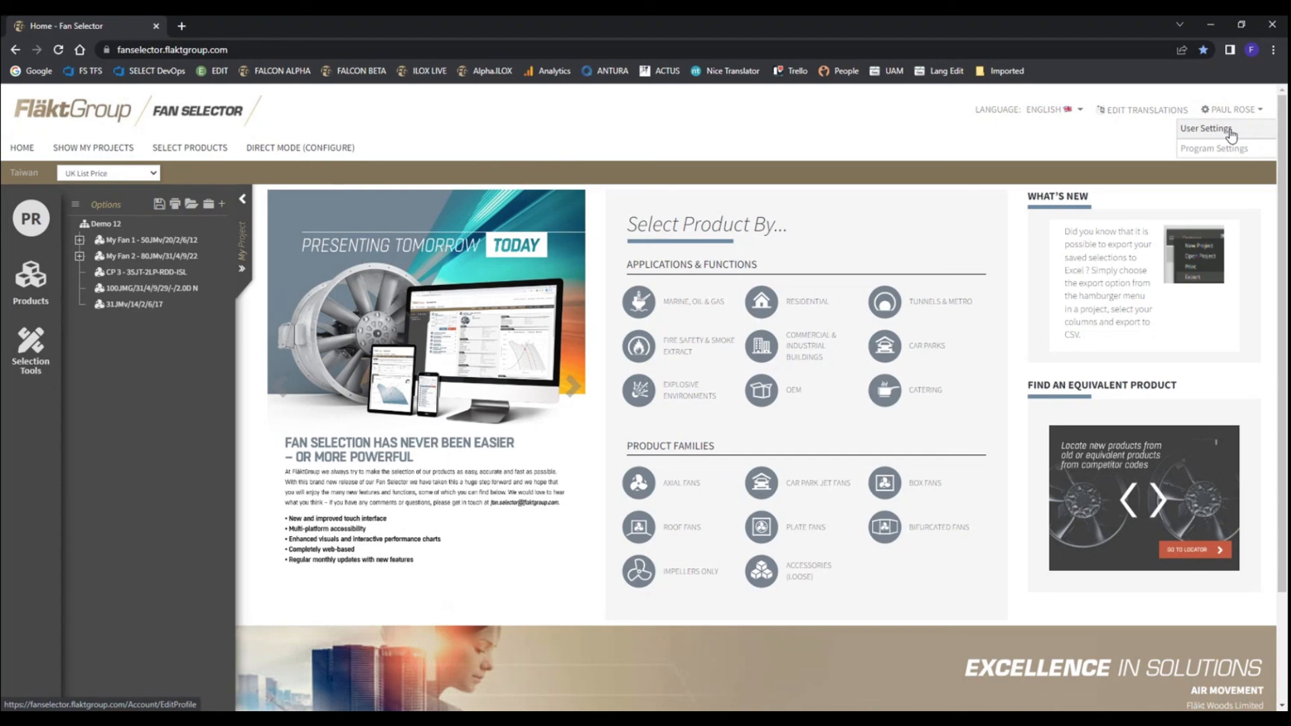
pyautogui.click(1223, 154)
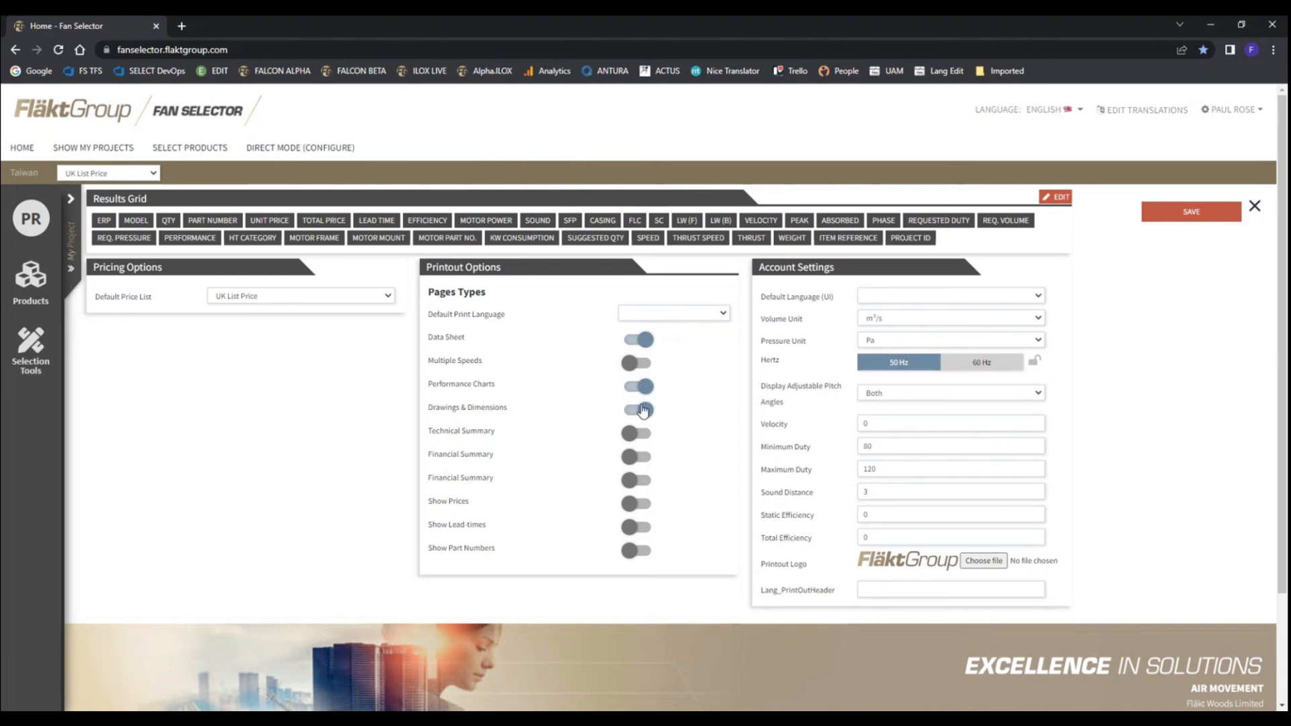
pyautogui.click(636, 506)
pyautogui.click(642, 506)
pyautogui.click(1036, 320)
pyautogui.click(1117, 346)
pyautogui.click(1039, 340)
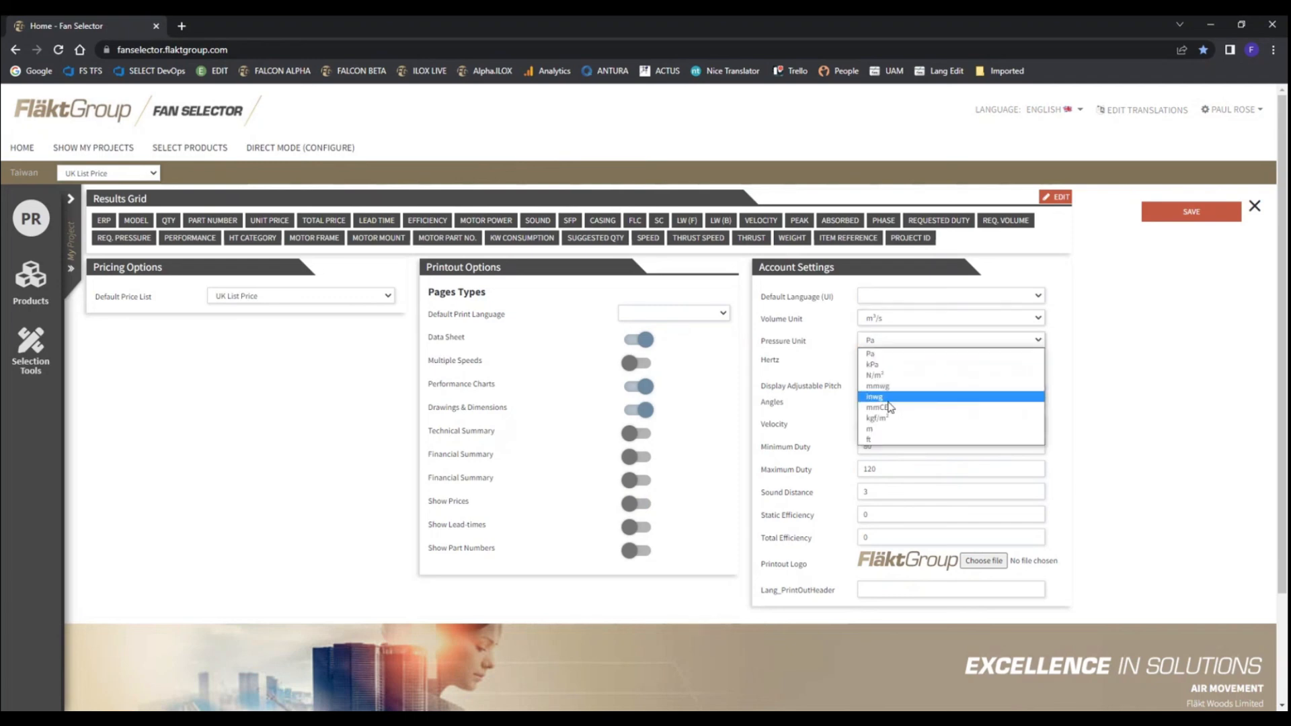
pyautogui.click(1098, 382)
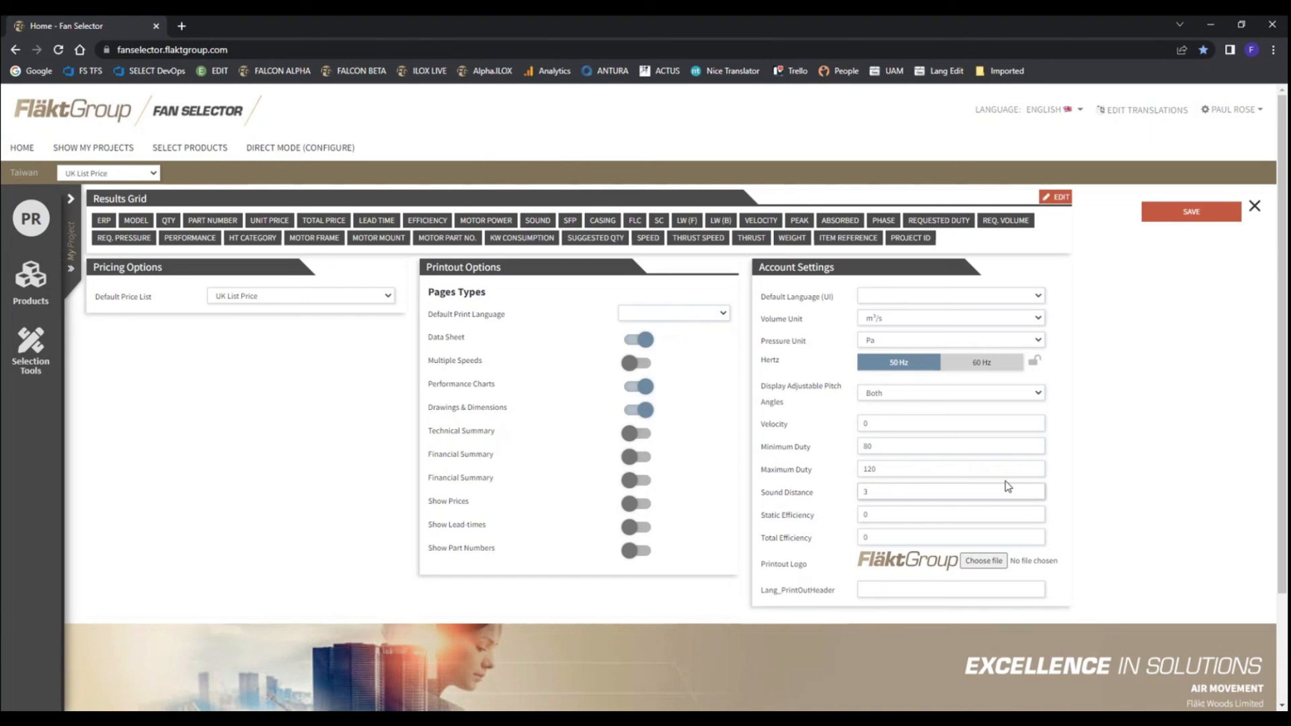
pyautogui.click(949, 497)
# Exclude the FLC and SC columns from the results grid, place Speed right after ERP, and close the settings without saving
pyautogui.click(1056, 196)
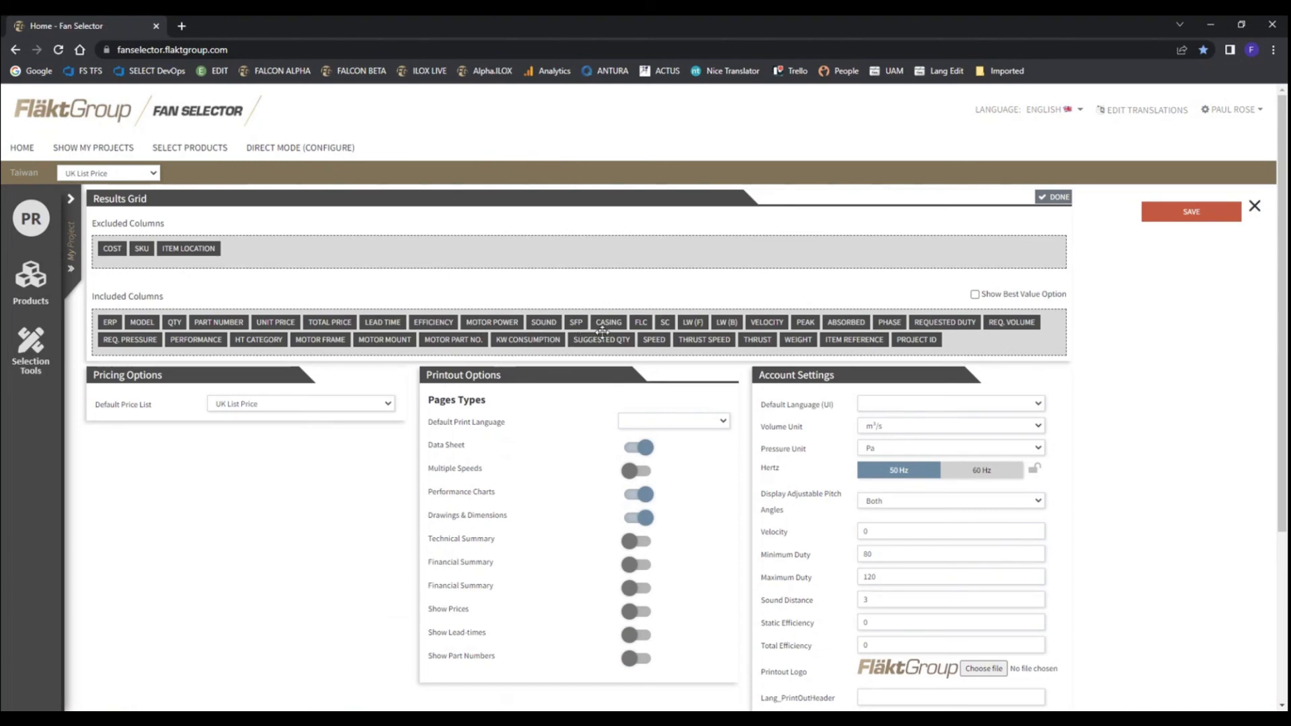
pyautogui.moveTo(641, 322); pyautogui.dragTo(249, 248)
pyautogui.moveTo(651, 322); pyautogui.dragTo(340, 247)
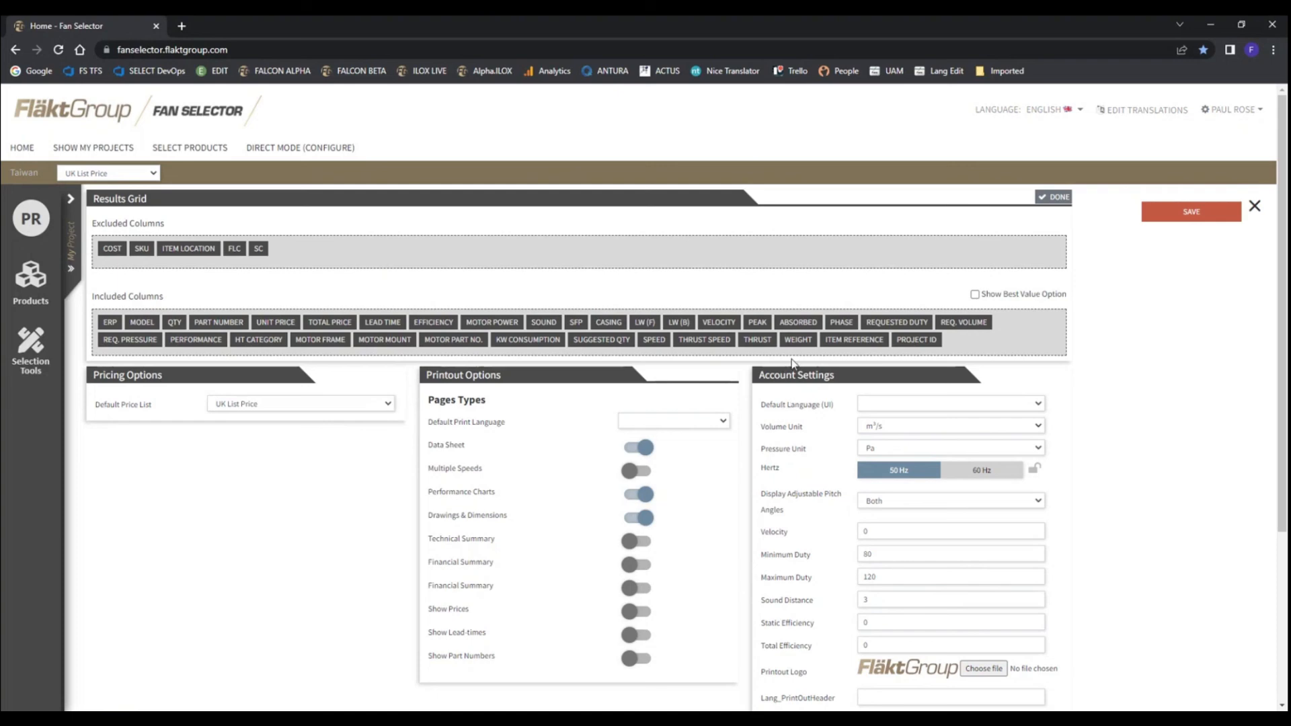
pyautogui.moveTo(651, 343); pyautogui.dragTo(155, 321)
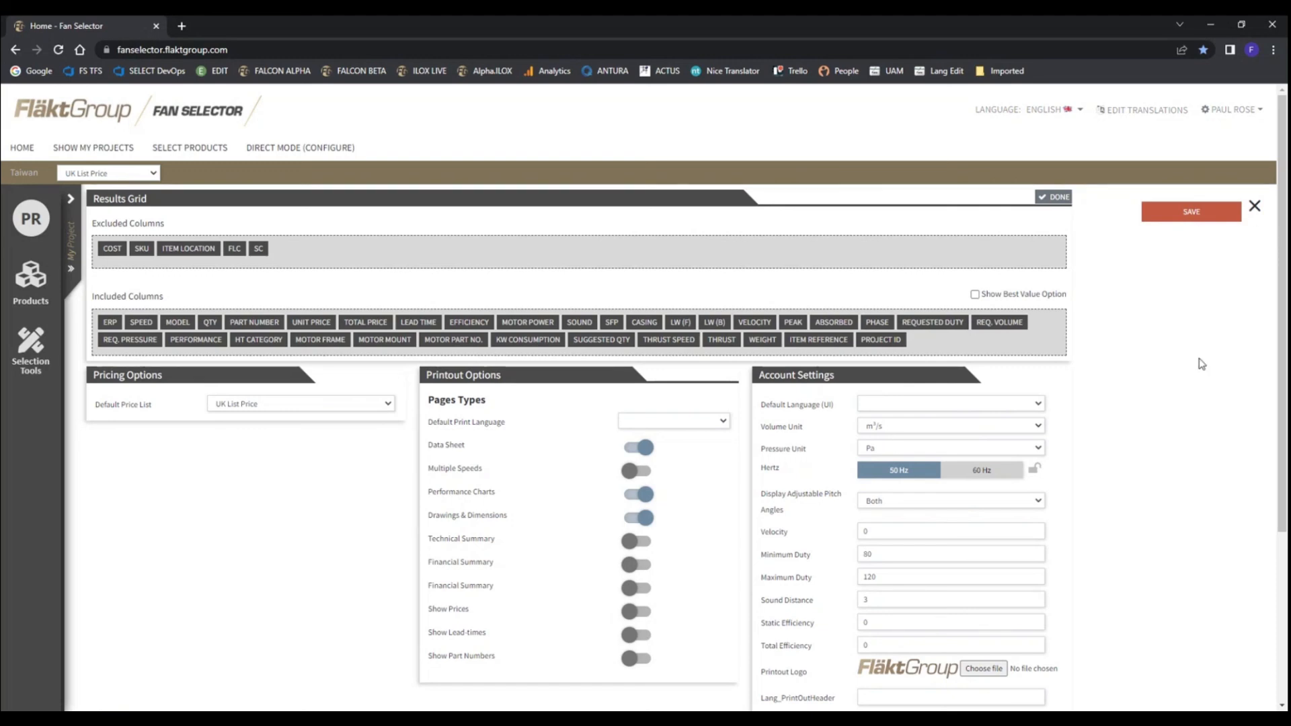
pyautogui.click(1257, 210)
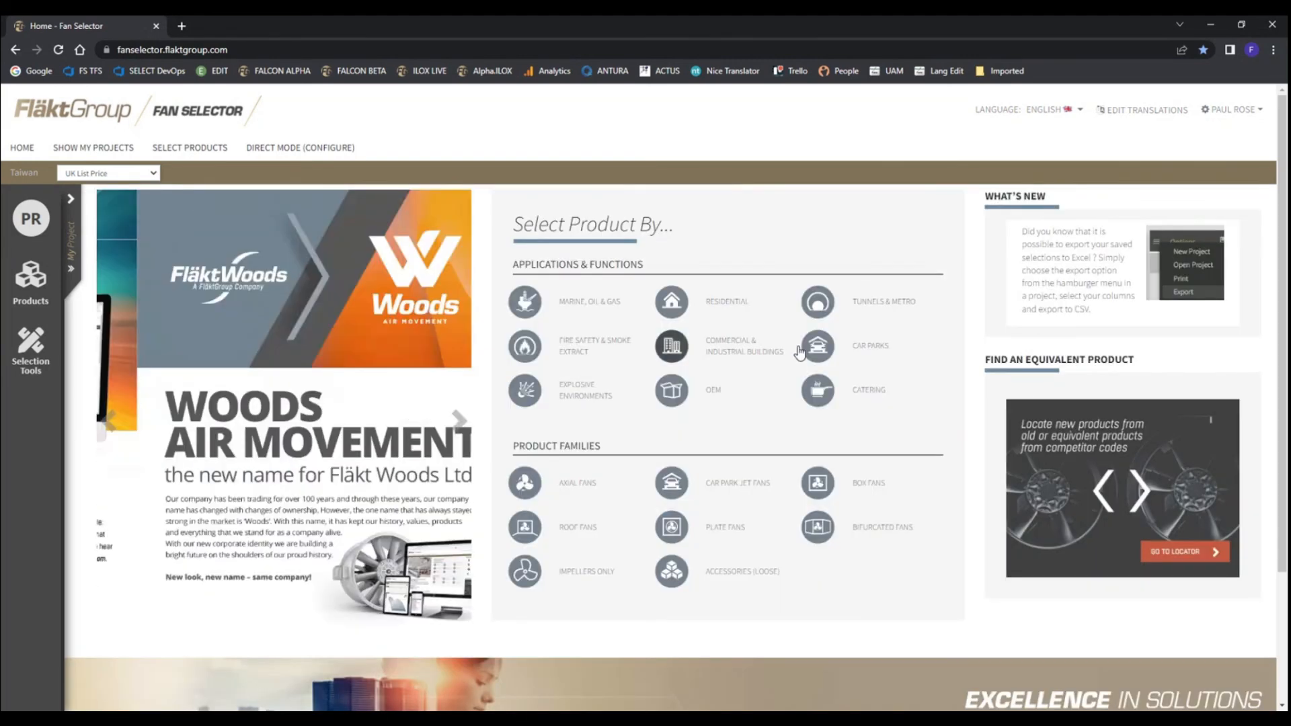